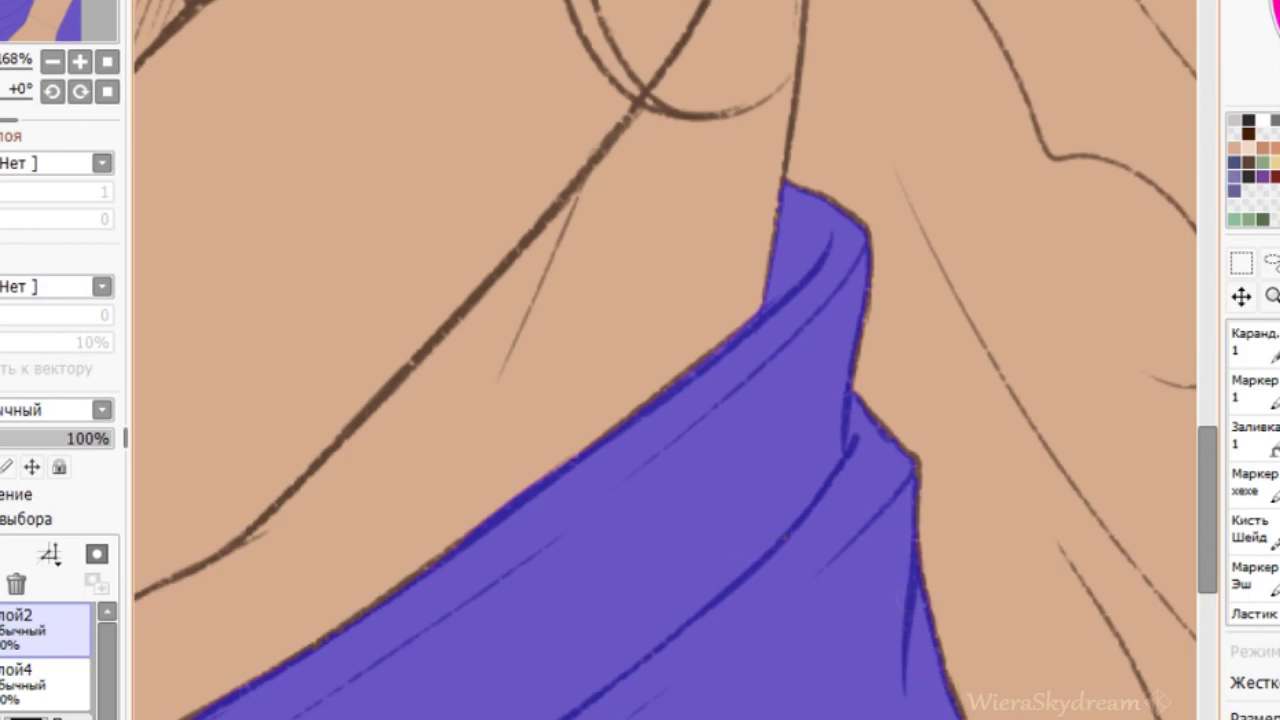
# Clean up the selection mask along the edges and folds of the neck scarf.
pyautogui.scroll(-11, 830, 440)
pyautogui.scroll(9, 600, 620)
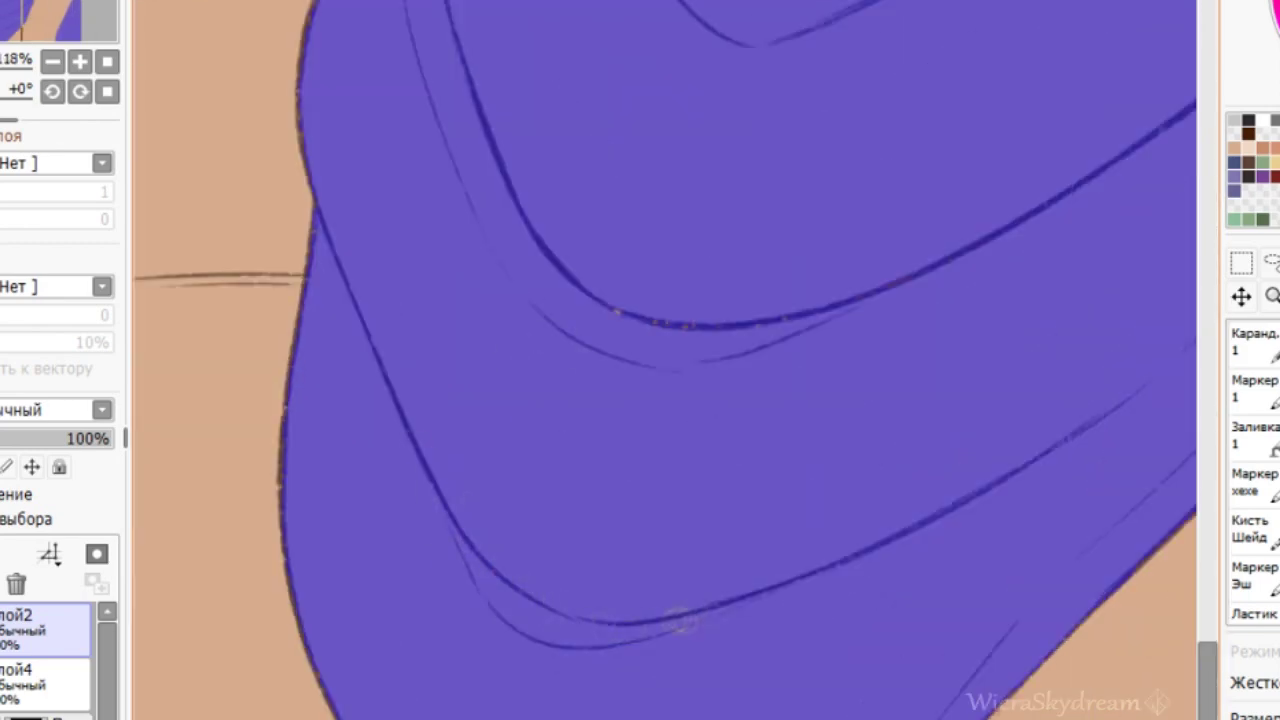
pyautogui.scroll(-6, 777, 386)
pyautogui.scroll(7, 477, 617)
pyautogui.scroll(-2, 531, 611)
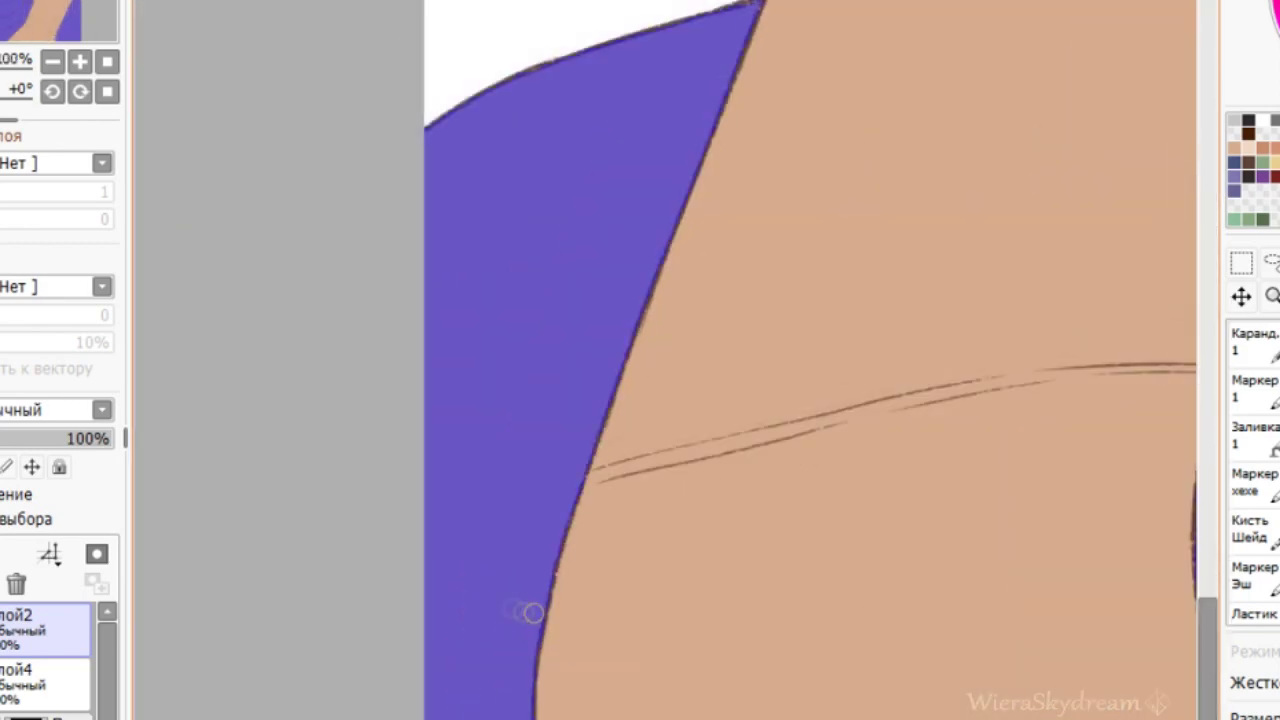
# Refine the selection mask along the outer edges of both shirt sleeves.
pyautogui.scroll(4, 357, 274)
pyautogui.scroll(-6, 725, 140)
pyautogui.scroll(6, 705, 55)
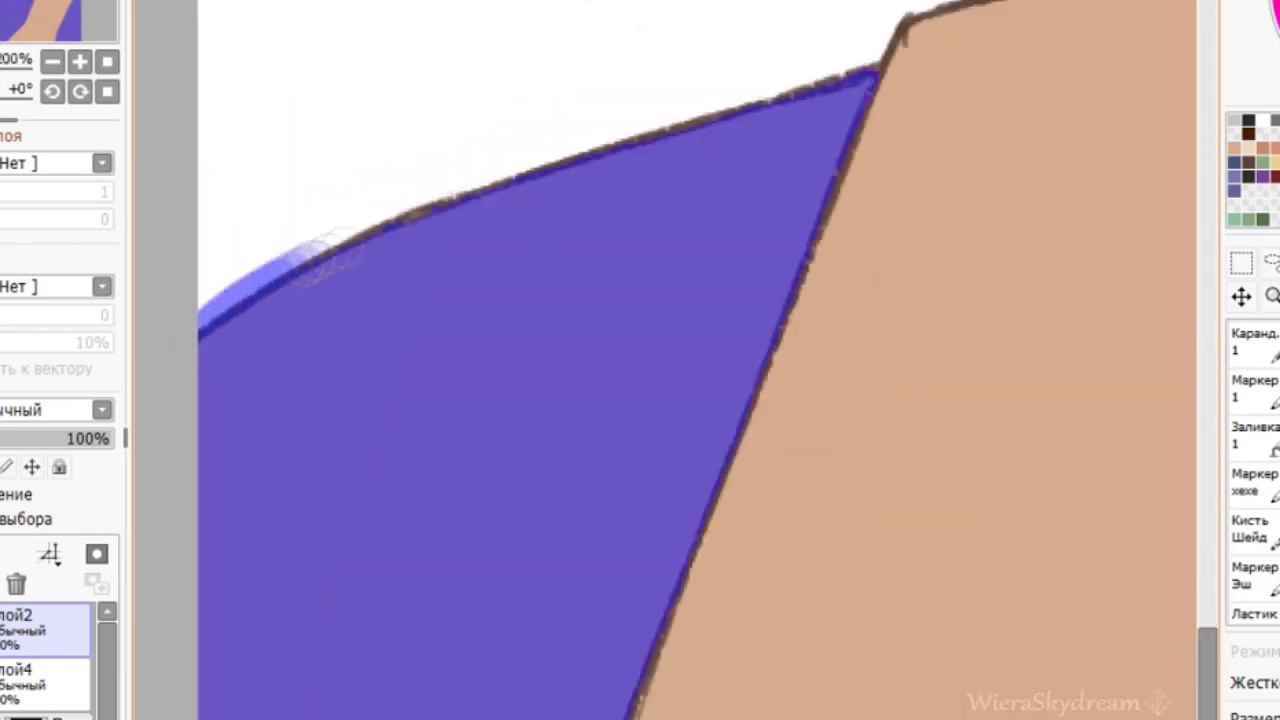
pyautogui.scroll(-10, 257, 283)
pyautogui.scroll(6, 805, 277)
pyautogui.scroll(8, 566, 645)
pyautogui.scroll(-6, 636, 580)
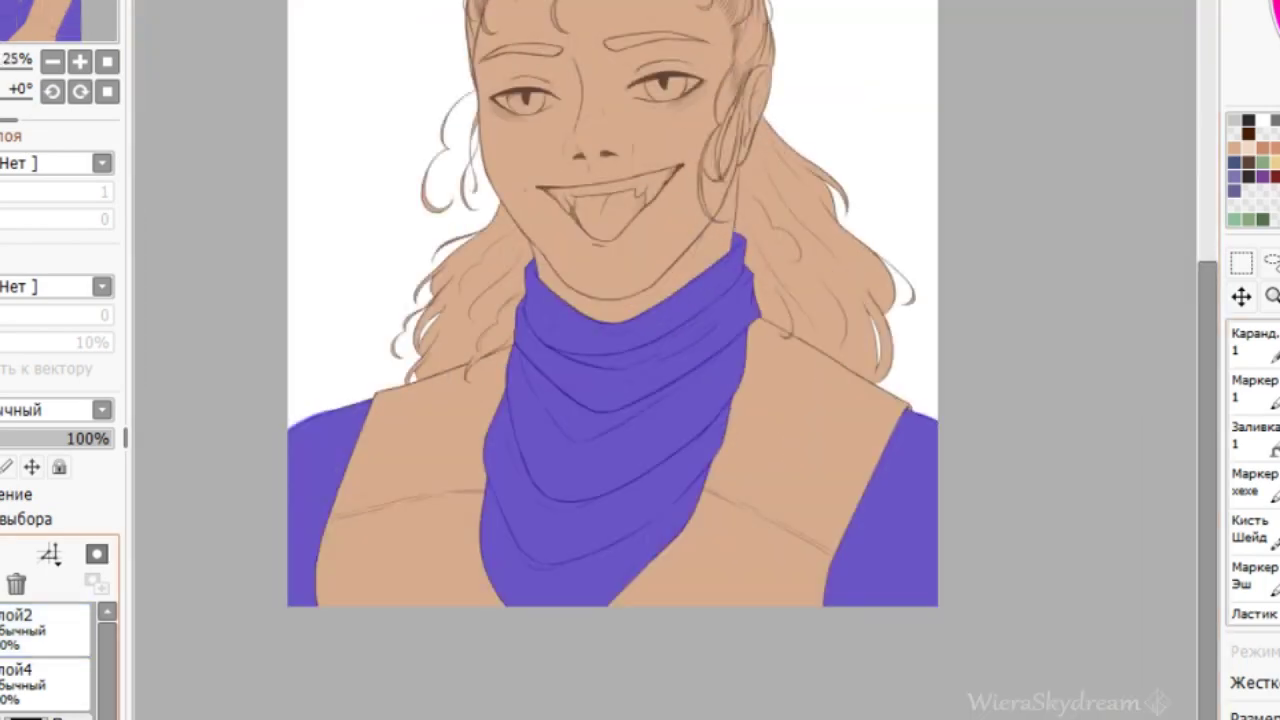
# Fill the selected scarf and both sleeves with off-white and clear the selection.
pyautogui.click(1261, 455)
pyautogui.click(603, 451)
pyautogui.click(846, 575)
pyautogui.click(312, 515)
pyautogui.click(1241, 263)
pyautogui.click(1110, 210)
# Select the vest areas on both sides of the scarf.
pyautogui.click(14, 690)
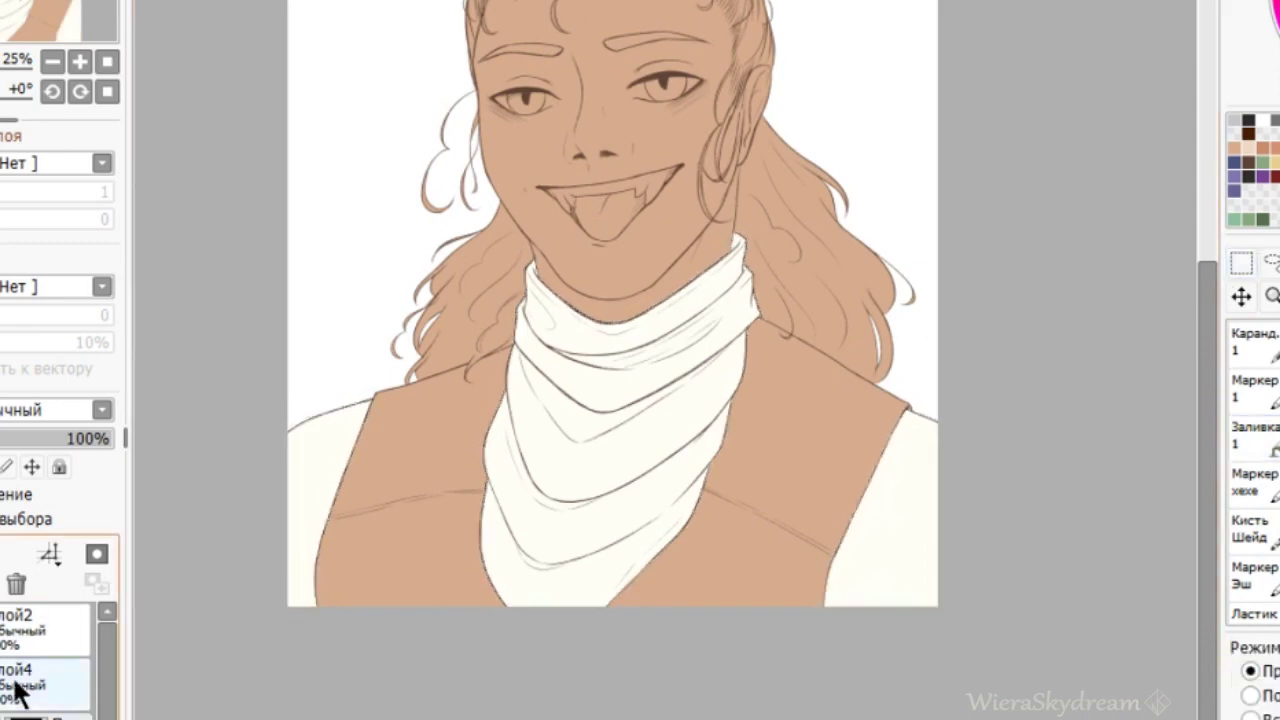
pyautogui.scroll(3, 385, 456)
pyautogui.click(448, 591)
pyautogui.click(30, 632)
pyautogui.click(510, 443)
pyautogui.click(440, 610)
# Refine the vest selection mask along the hair strands, shoulder and sleeve edge of the first panel.
pyautogui.scroll(1, 572, 533)
pyautogui.scroll(5, 570, 536)
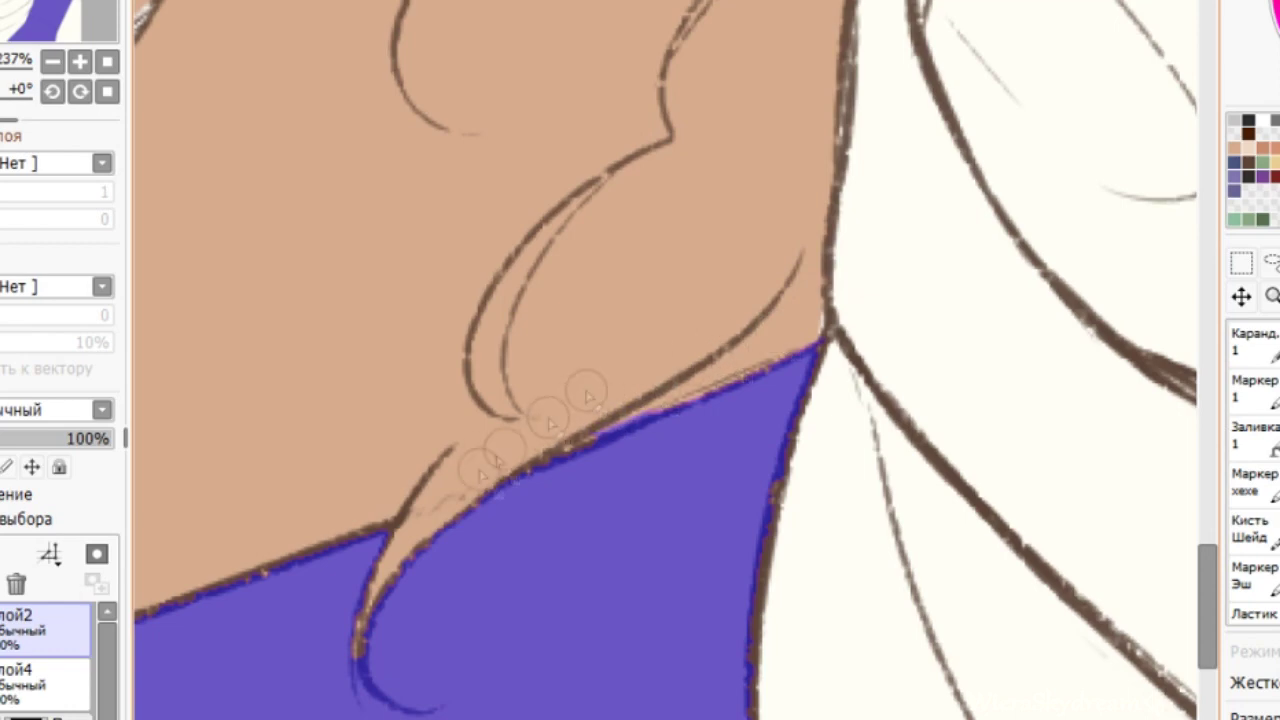
pyautogui.moveTo(660, 719); pyautogui.dragTo(515, 719)
pyautogui.moveTo(1207, 606); pyautogui.dragTo(1207, 718)
pyautogui.moveTo(515, 719); pyautogui.dragTo(465, 719)
pyautogui.moveTo(1207, 685); pyautogui.dragTo(1207, 719)
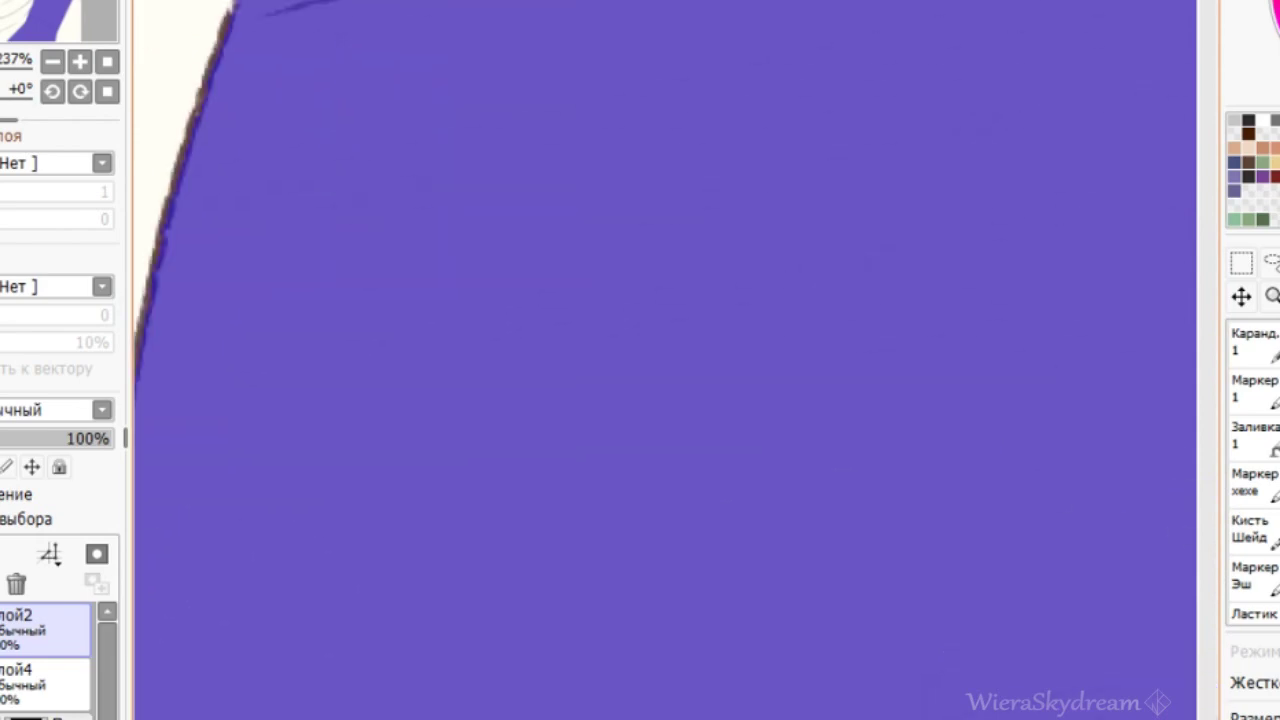
pyautogui.moveTo(465, 719); pyautogui.dragTo(408, 719)
pyautogui.moveTo(614, 3); pyautogui.dragTo(478, 468)
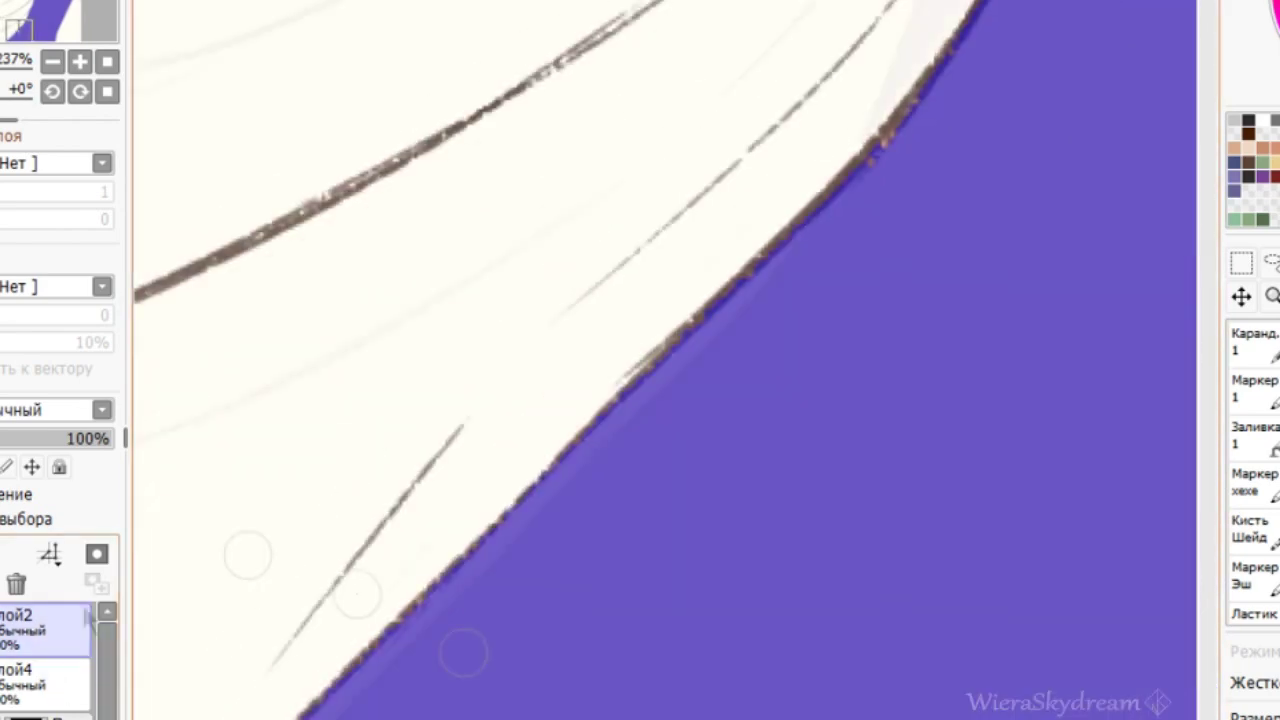
# Refine the selection mask along the scarf and sleeve edges of the opposite vest panel.
pyautogui.scroll(-1, 728, 555)
pyautogui.moveTo(606, 714)
pyautogui.mouseDown()
pyautogui.moveTo(717, 545)
pyautogui.moveTo(948, 5)
pyautogui.mouseUp()
pyautogui.scroll(-7, 820, 371)
pyautogui.moveTo(1104, 440); pyautogui.dragTo(697, 537)
pyautogui.scroll(4, 697, 538)
pyautogui.moveTo(717, 672)
pyautogui.mouseDown()
pyautogui.moveTo(839, 475)
pyautogui.moveTo(1020, 97)
pyautogui.moveTo(1090, 10)
pyautogui.mouseUp()
pyautogui.scroll(4, 797, 186)
pyautogui.scroll(-10, 735, 150)
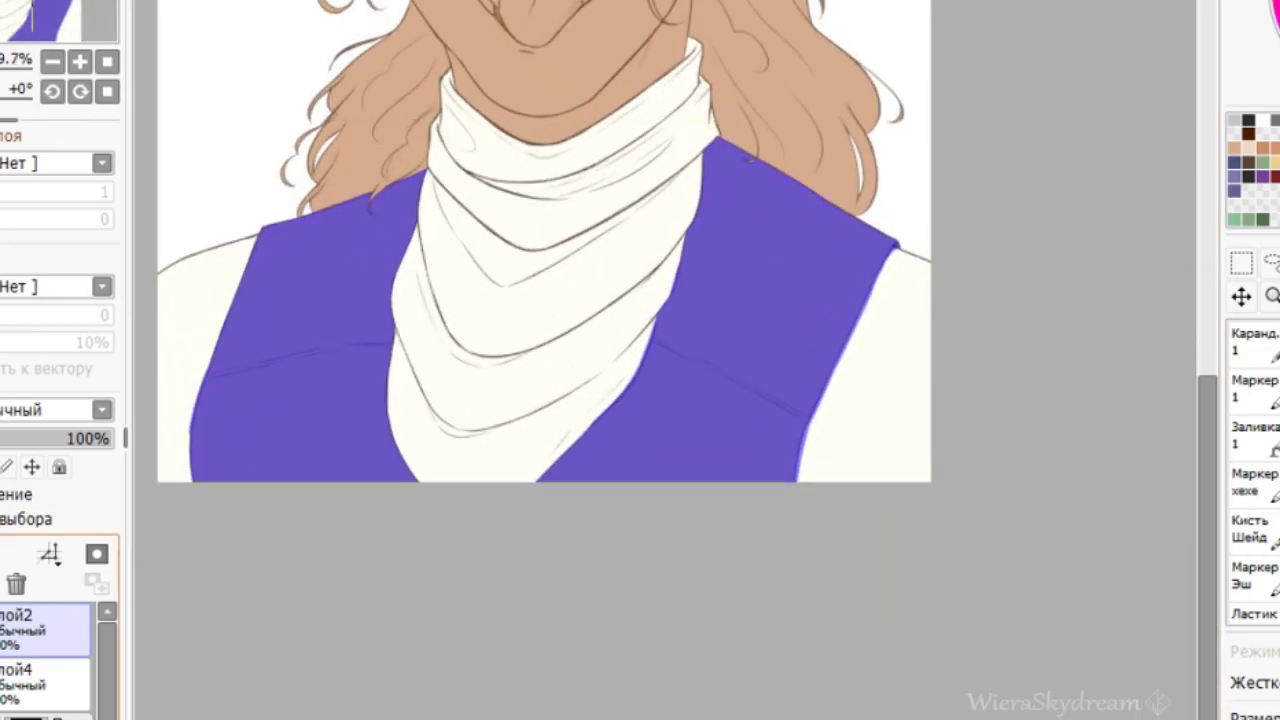
# Fill both selected vest panels with light grey and remove the selection.
pyautogui.click(1252, 436)
pyautogui.click(300, 340)
pyautogui.click(797, 335)
pyautogui.click(330, 325)
pyautogui.click(740, 370)
pyautogui.click(303, 407)
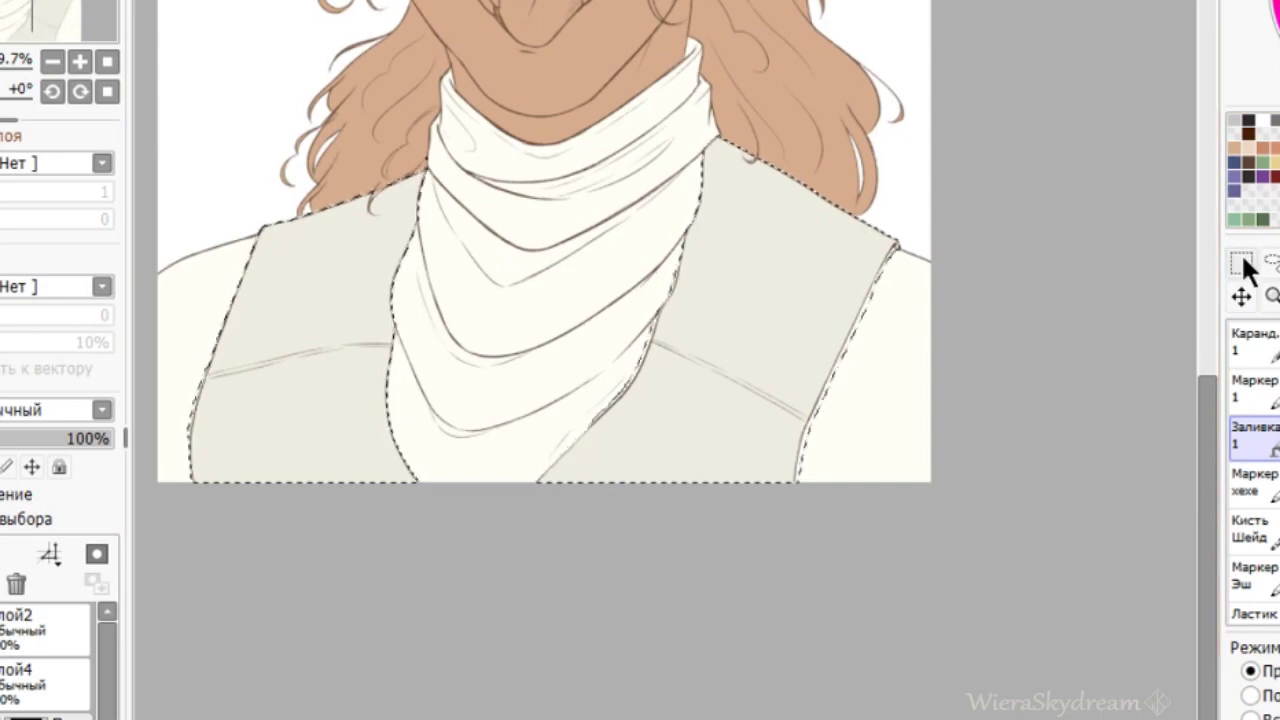
pyautogui.click(1244, 265)
pyautogui.click(945, 490)
# Paint the loose wavy hair beside the neck dark brown with the No. 1 brush.
pyautogui.scroll(-3, 935, 484)
pyautogui.scroll(3, 686, 181)
pyautogui.moveTo(686, 181); pyautogui.dragTo(738, 347)
pyautogui.scroll(-5, 1255, 500)
pyautogui.scroll(8, 540, 508)
pyautogui.press('b')
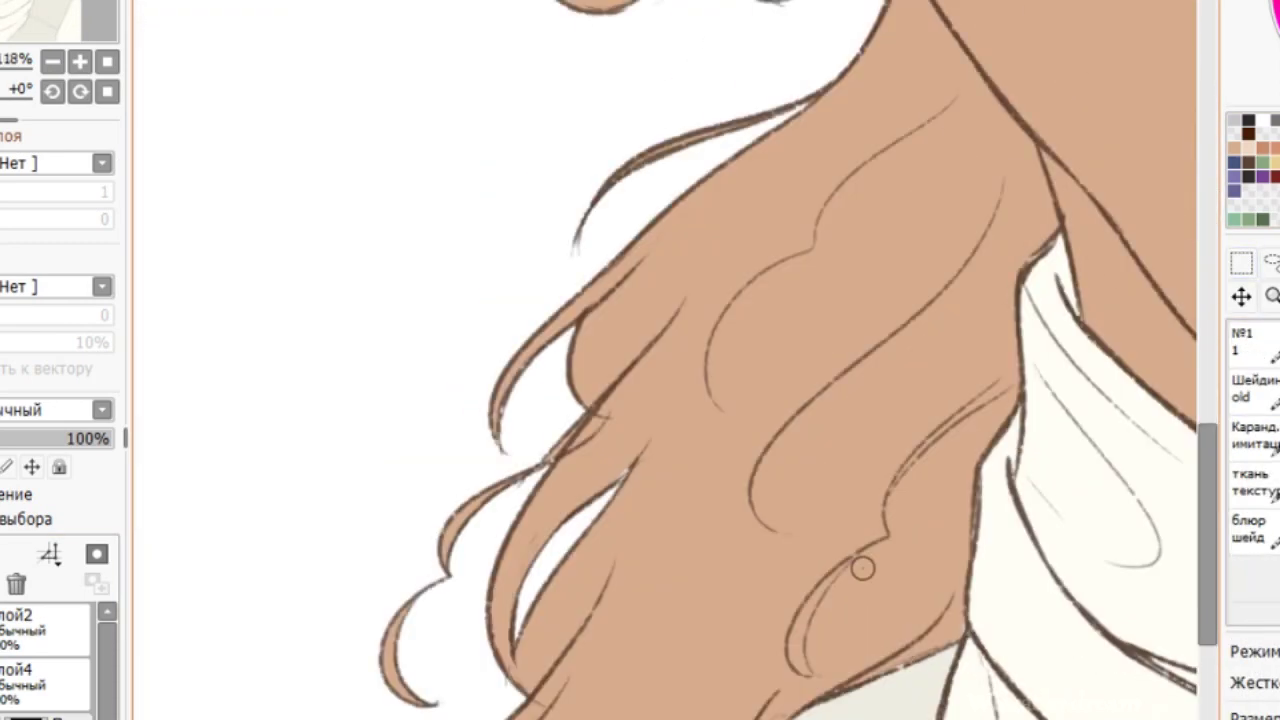
pyautogui.scroll(-2, 1255, 640)
pyautogui.moveTo(582, 305); pyautogui.dragTo(498, 440)
pyautogui.moveTo(625, 275); pyautogui.dragTo(530, 662)
pyautogui.moveTo(660, 430)
pyautogui.mouseDown()
pyautogui.moveTo(708, 292)
pyautogui.moveTo(718, 522)
pyautogui.mouseUp()
pyautogui.moveTo(728, 240); pyautogui.dragTo(770, 500)
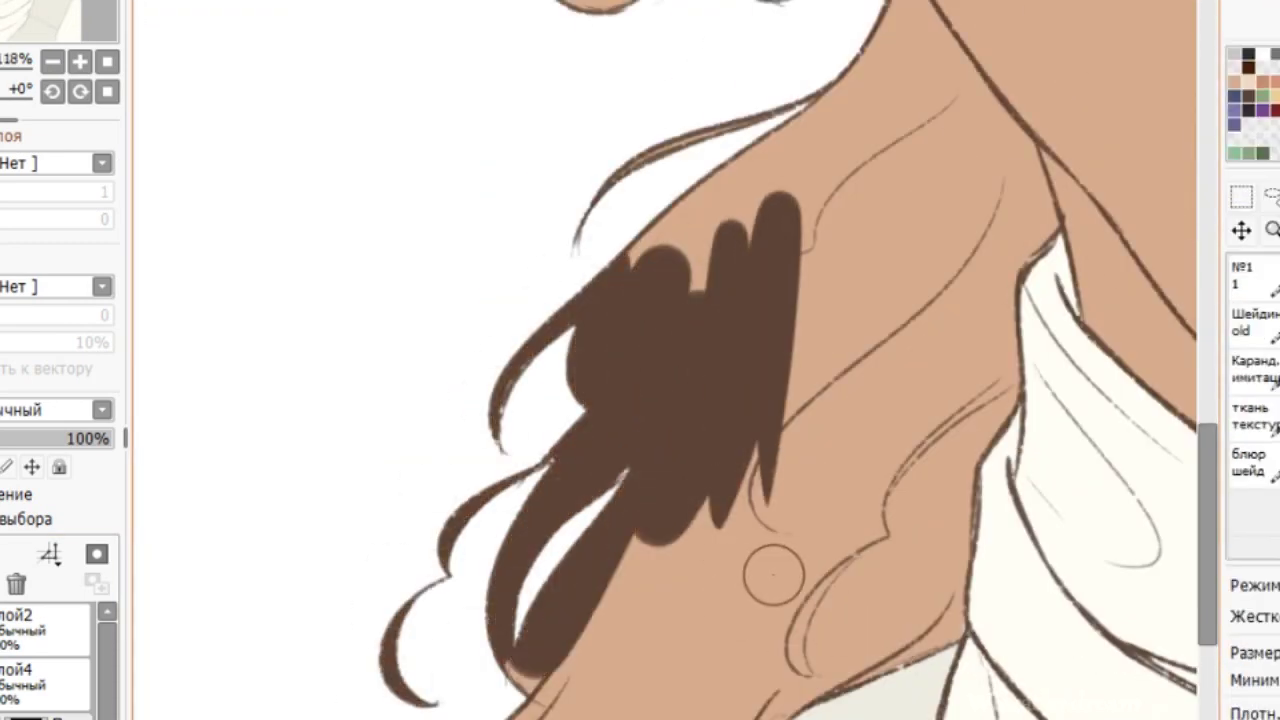
# Set the line art layer's blending mode to Multiply and extend the dark brown colour over the hair on the head.
pyautogui.click(57, 410)
pyautogui.click(29, 472)
pyautogui.moveTo(622, 285)
pyautogui.mouseDown()
pyautogui.moveTo(858, 185)
pyautogui.moveTo(982, 288)
pyautogui.moveTo(1015, 150)
pyautogui.moveTo(935, 32)
pyautogui.moveTo(785, 43)
pyautogui.mouseUp()
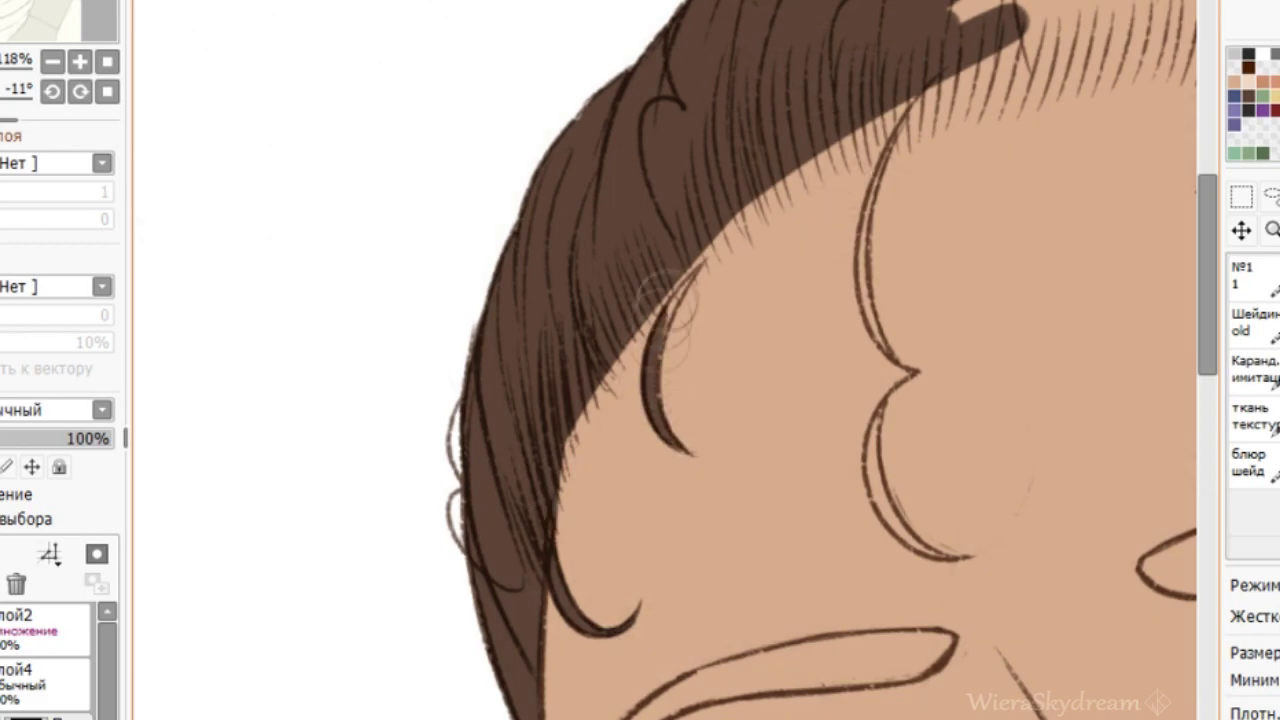
# Paint the remaining hair on the side of the head, the forehead curls and the strands by the ear dark brown.
pyautogui.press('End')
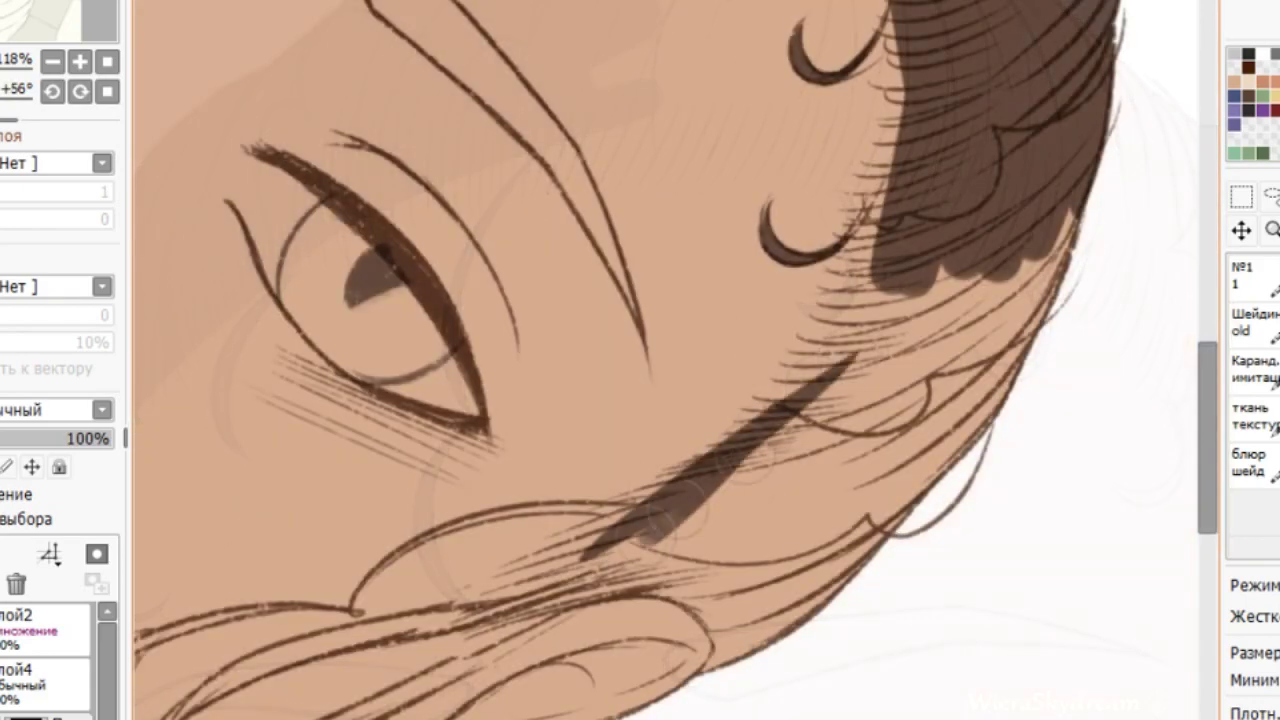
pyautogui.moveTo(678, 510)
pyautogui.mouseDown()
pyautogui.moveTo(860, 470)
pyautogui.moveTo(723, 691)
pyautogui.moveTo(690, 520)
pyautogui.moveTo(745, 570)
pyautogui.moveTo(735, 695)
pyautogui.mouseUp()
pyautogui.press('End')
pyautogui.moveTo(1204, 289); pyautogui.dragTo(1204, 411)
pyautogui.moveTo(551, 376); pyautogui.dragTo(557, 532)
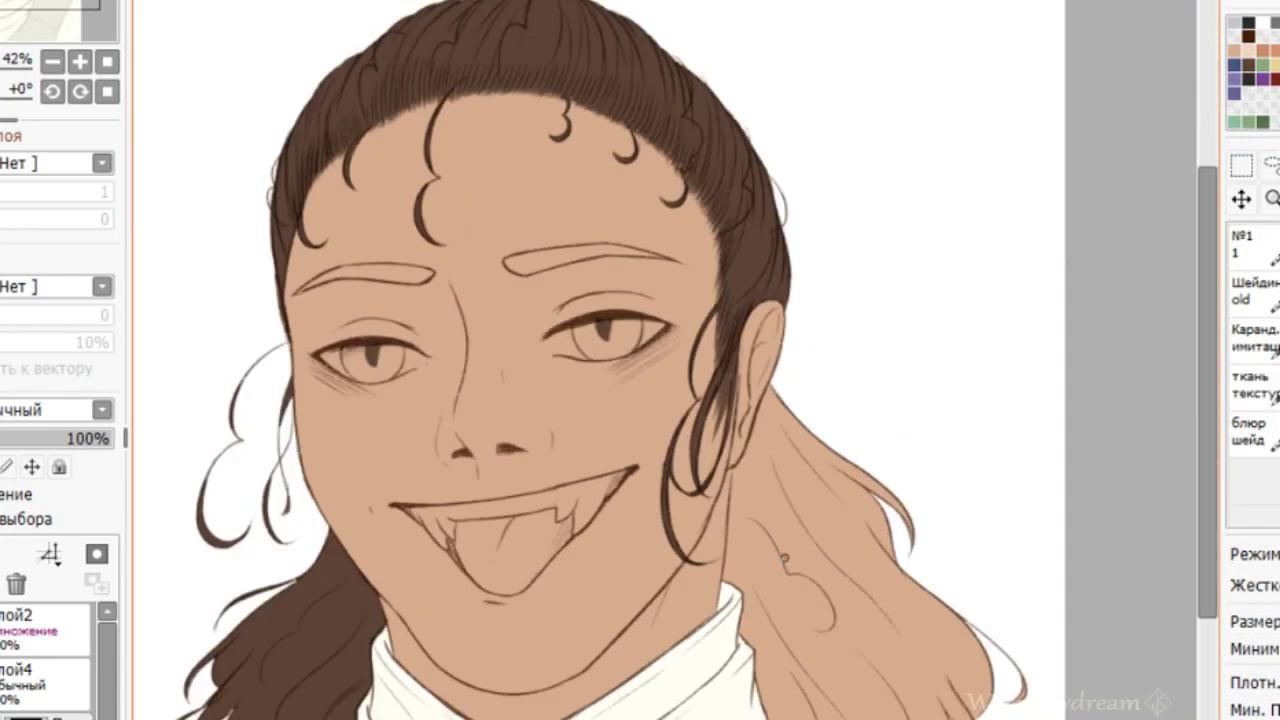
# Paint dark brown along the edge where the hair behind the ear meets the scarf and vest.
pyautogui.scroll(5, 684, 192)
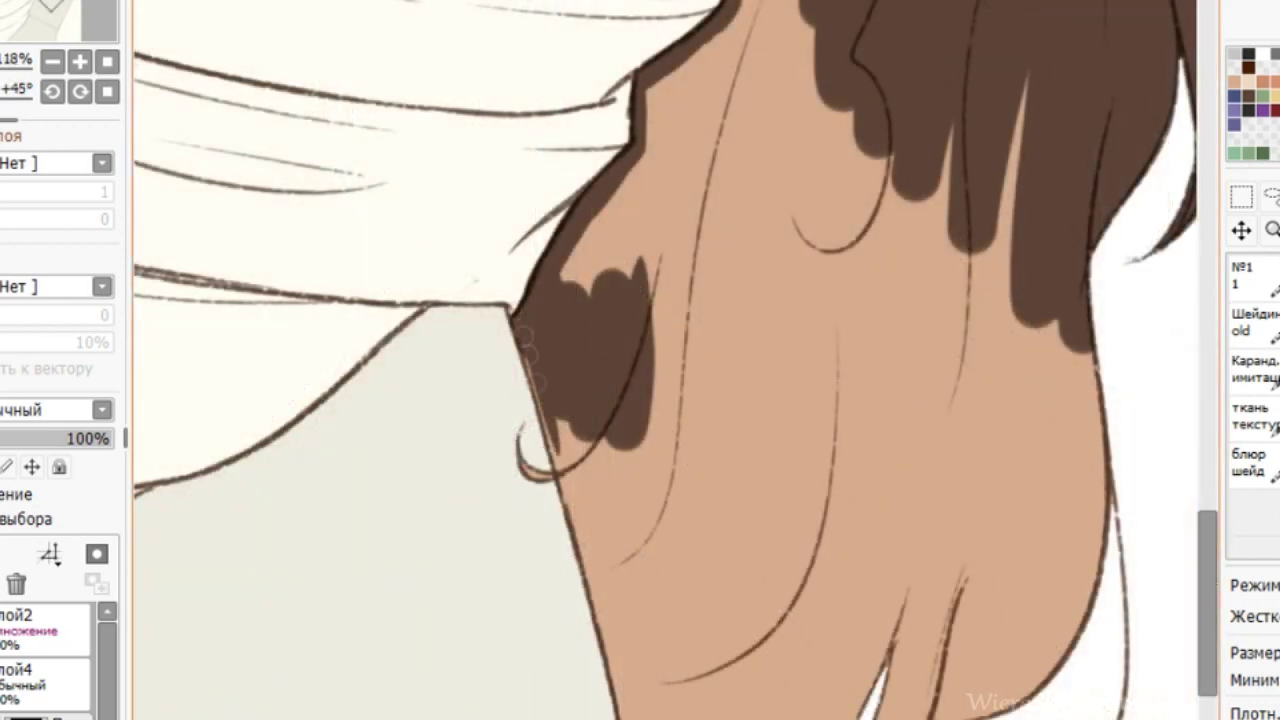
pyautogui.moveTo(1208, 530); pyautogui.dragTo(1208, 568)
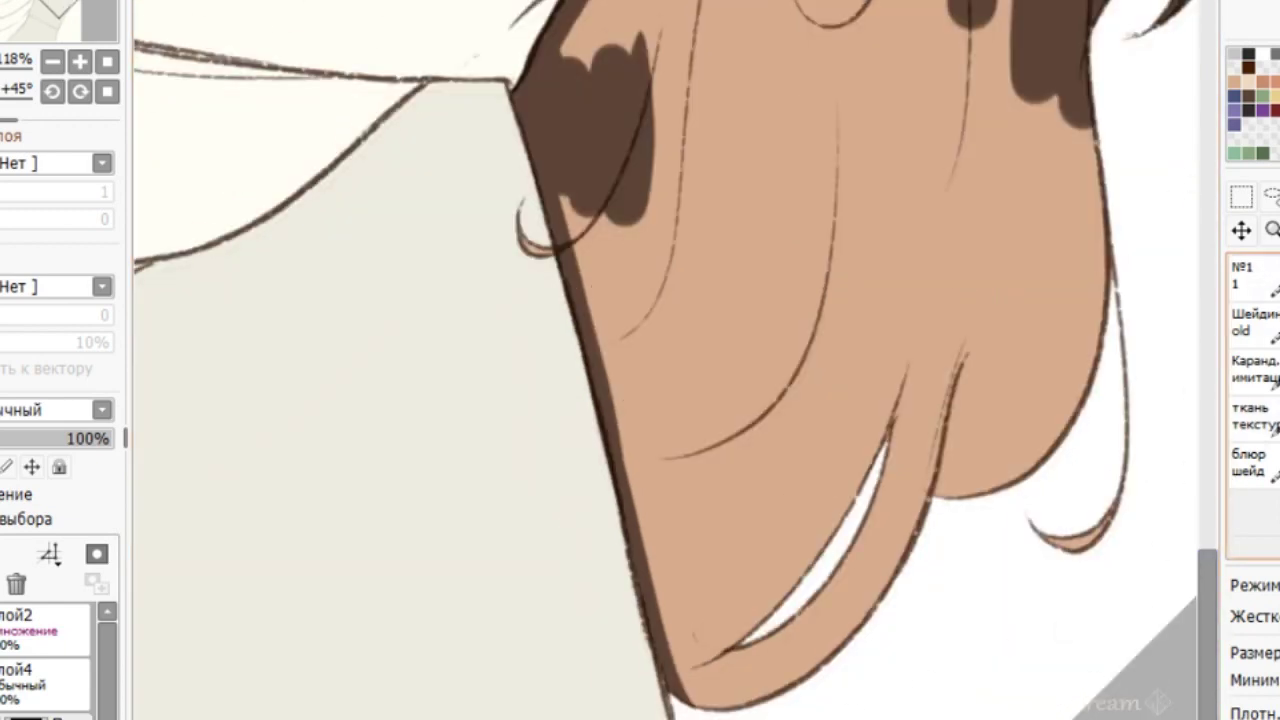
pyautogui.scroll(5, 1254, 400)
pyautogui.click(1254, 304)
pyautogui.click(976, 450)
pyautogui.hotkey('ctrl', 'z')
# Outline the lower and outer edges of the remaining uncoloured hair with dark brown strokes.
pyautogui.scroll(-5, 1254, 460)
pyautogui.click(1254, 385)
pyautogui.scroll(-5, 1254, 460)
pyautogui.scroll(5, 1254, 460)
pyautogui.moveTo(672, 684)
pyautogui.mouseDown()
pyautogui.moveTo(926, 542)
pyautogui.moveTo(1099, 60)
pyautogui.mouseUp()
pyautogui.moveTo(1101, 104); pyautogui.dragTo(1098, 162)
# Fill the outlined hair section over the shoulder with dark brown.
pyautogui.scroll(5, 1254, 400)
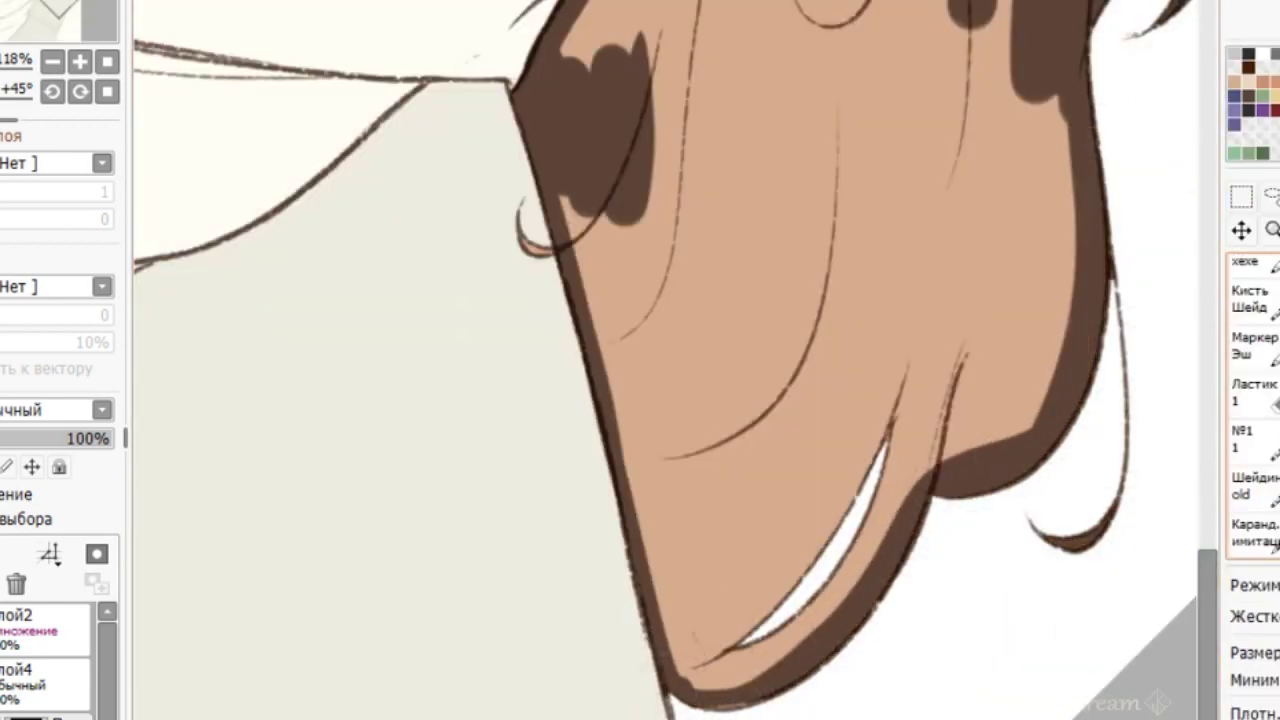
pyautogui.click(1254, 316)
pyautogui.click(980, 320)
# Paint both eyebrows dark brown with the No. 1 brush, staying inside their outlines.
pyautogui.press('Home')
pyautogui.click(1254, 433)
pyautogui.scroll(-5, 1254, 450)
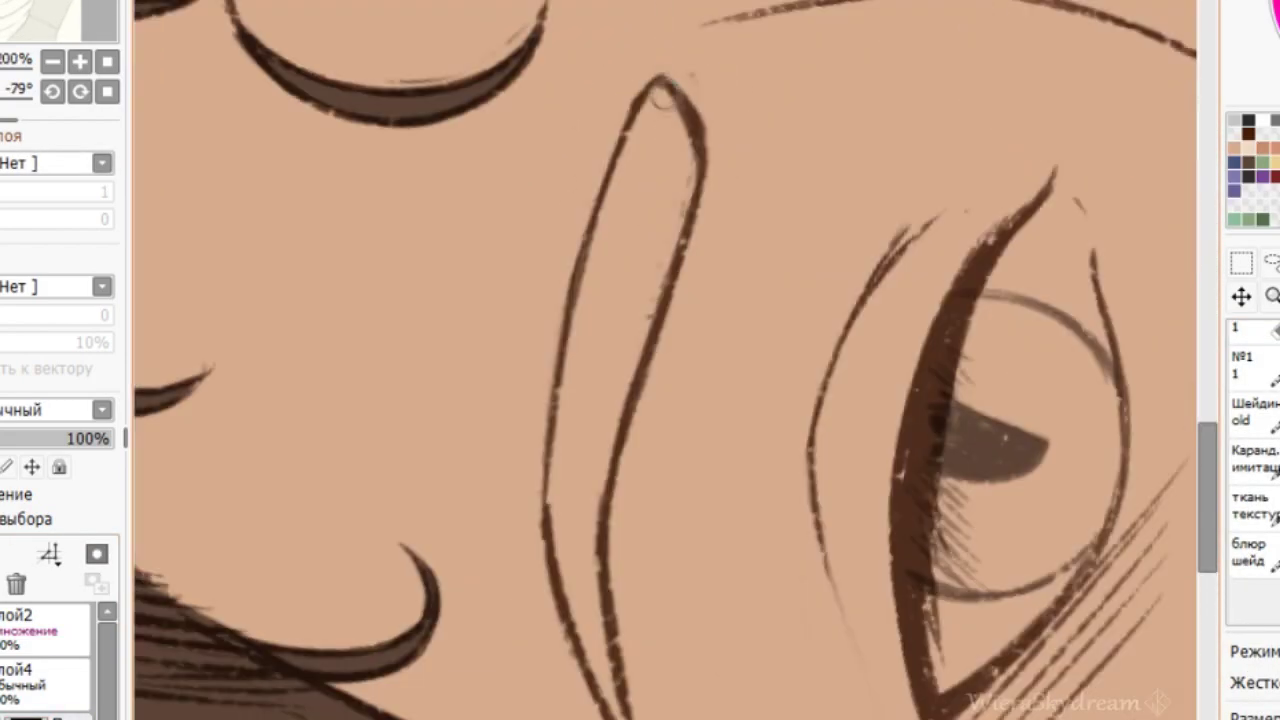
pyautogui.moveTo(665, 95)
pyautogui.mouseDown()
pyautogui.moveTo(594, 329)
pyautogui.moveTo(600, 357)
pyautogui.moveTo(560, 515)
pyautogui.moveTo(586, 613)
pyautogui.mouseUp()
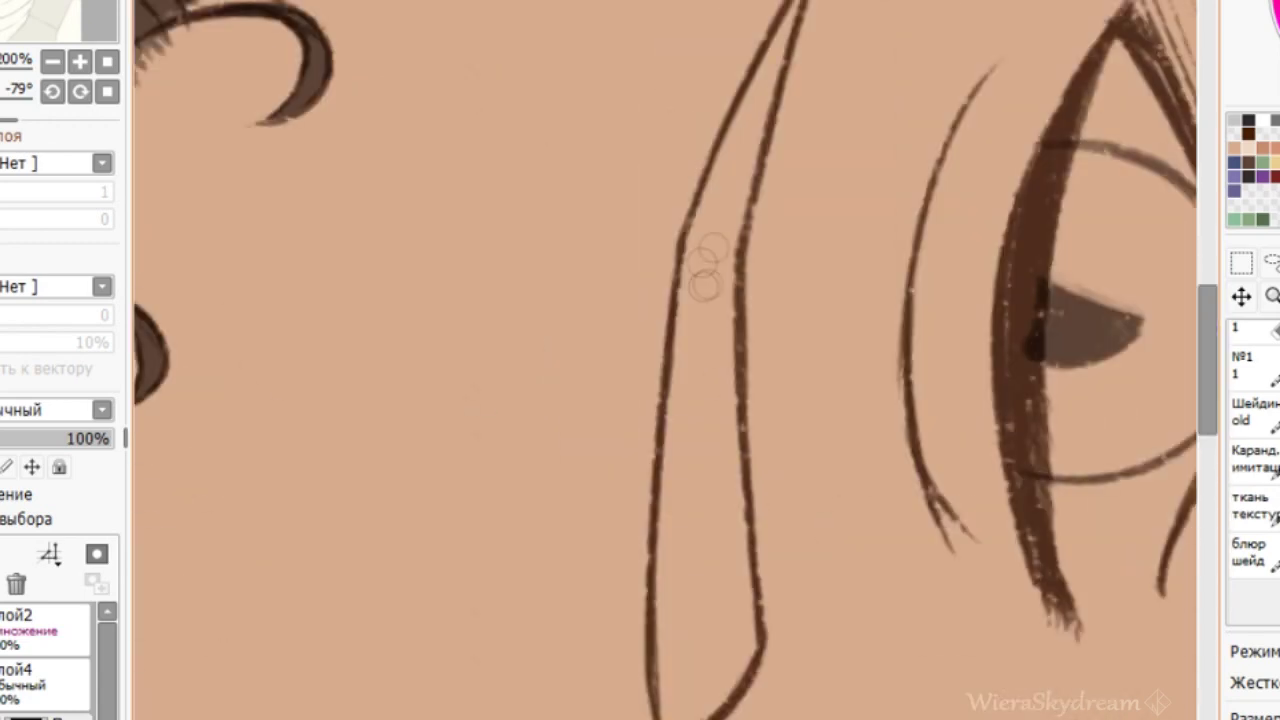
pyautogui.moveTo(694, 266)
pyautogui.mouseDown()
pyautogui.moveTo(745, 40)
pyautogui.moveTo(665, 700)
pyautogui.moveTo(745, 610)
pyautogui.mouseUp()
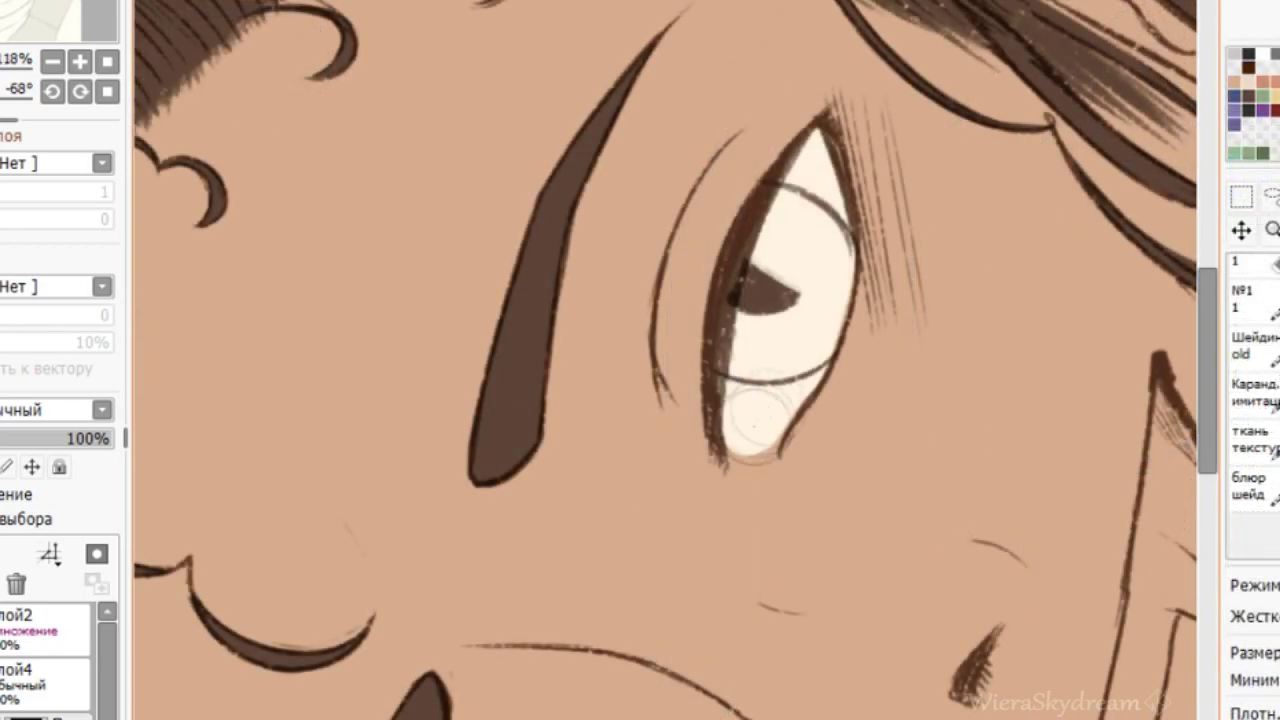
# Paint the whites of both eyes cream.
pyautogui.scroll(-3, 543, 386)
pyautogui.moveTo(585, 662)
pyautogui.mouseDown()
pyautogui.moveTo(650, 574)
pyautogui.moveTo(642, 676)
pyautogui.mouseUp()
pyautogui.moveTo(745, 430)
pyautogui.mouseDown()
pyautogui.moveTo(737, 257)
pyautogui.moveTo(749, 200)
pyautogui.mouseUp()
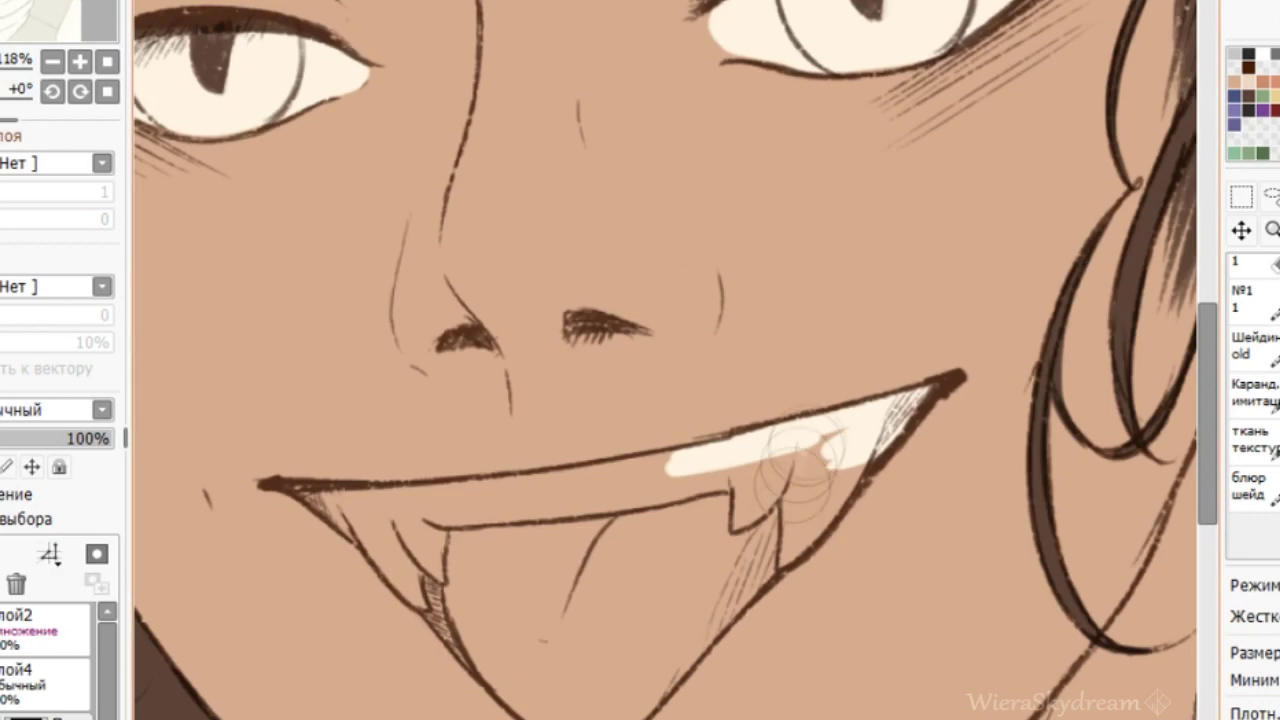
# Paint the teeth and fangs cream and colour the tongue and inner mouth dusty red.
pyautogui.moveTo(790, 530)
pyautogui.mouseDown()
pyautogui.moveTo(815, 455)
pyautogui.moveTo(756, 488)
pyautogui.moveTo(768, 486)
pyautogui.mouseUp()
pyautogui.press('End')
pyautogui.press('End')
pyautogui.press('End')
pyautogui.press('End')
pyautogui.press('End')
pyautogui.press('End')
pyautogui.moveTo(590, 92)
pyautogui.mouseDown()
pyautogui.moveTo(582, 240)
pyautogui.moveTo(609, 478)
pyautogui.moveTo(596, 196)
pyautogui.mouseUp()
pyautogui.press('Home')
pyautogui.moveTo(345, 500)
pyautogui.mouseDown()
pyautogui.moveTo(405, 590)
pyautogui.moveTo(391, 556)
pyautogui.mouseUp()
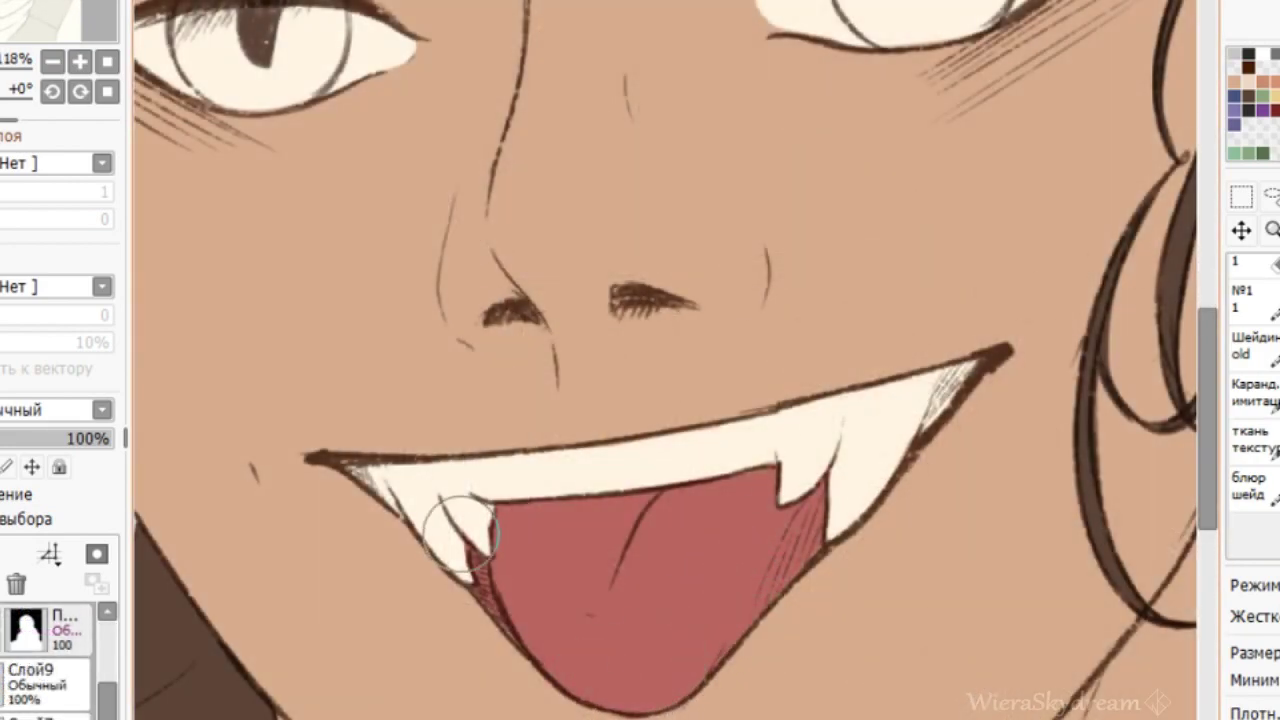
# Set up a Multiply layer at 64% opacity for the facial blush.
pyautogui.scroll(-4, 468, 315)
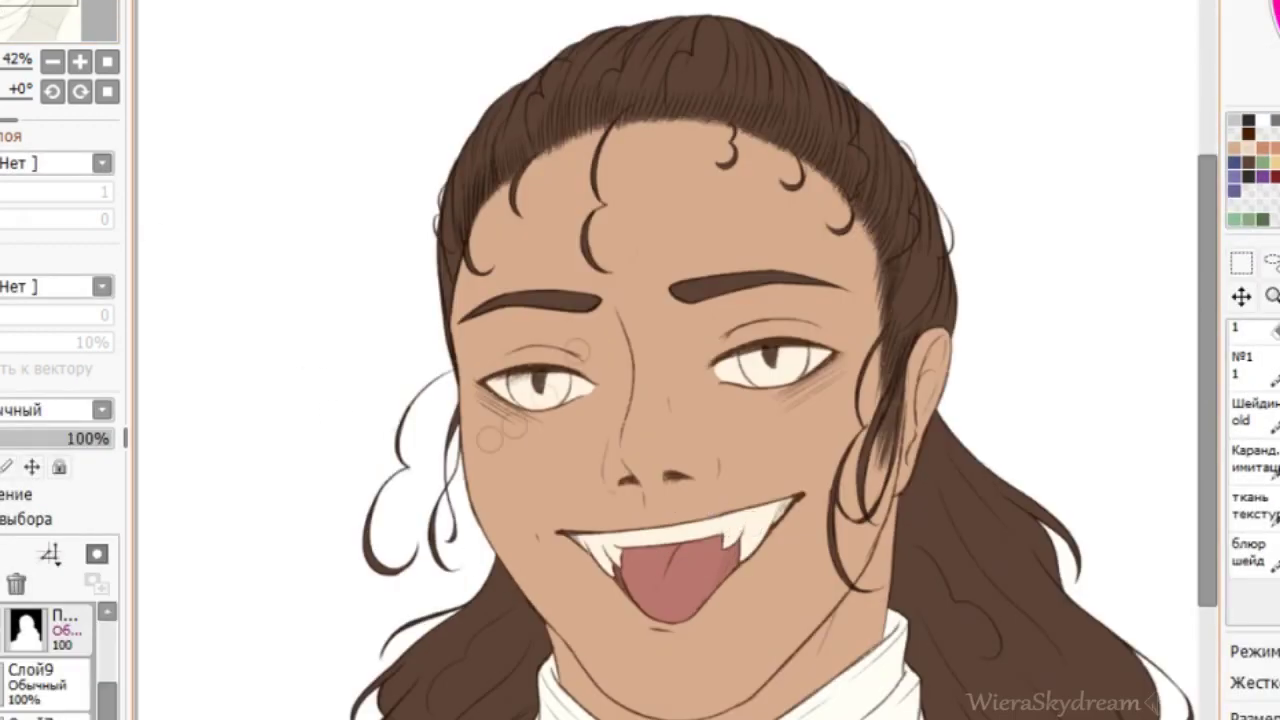
pyautogui.scroll(-1, 668, 360)
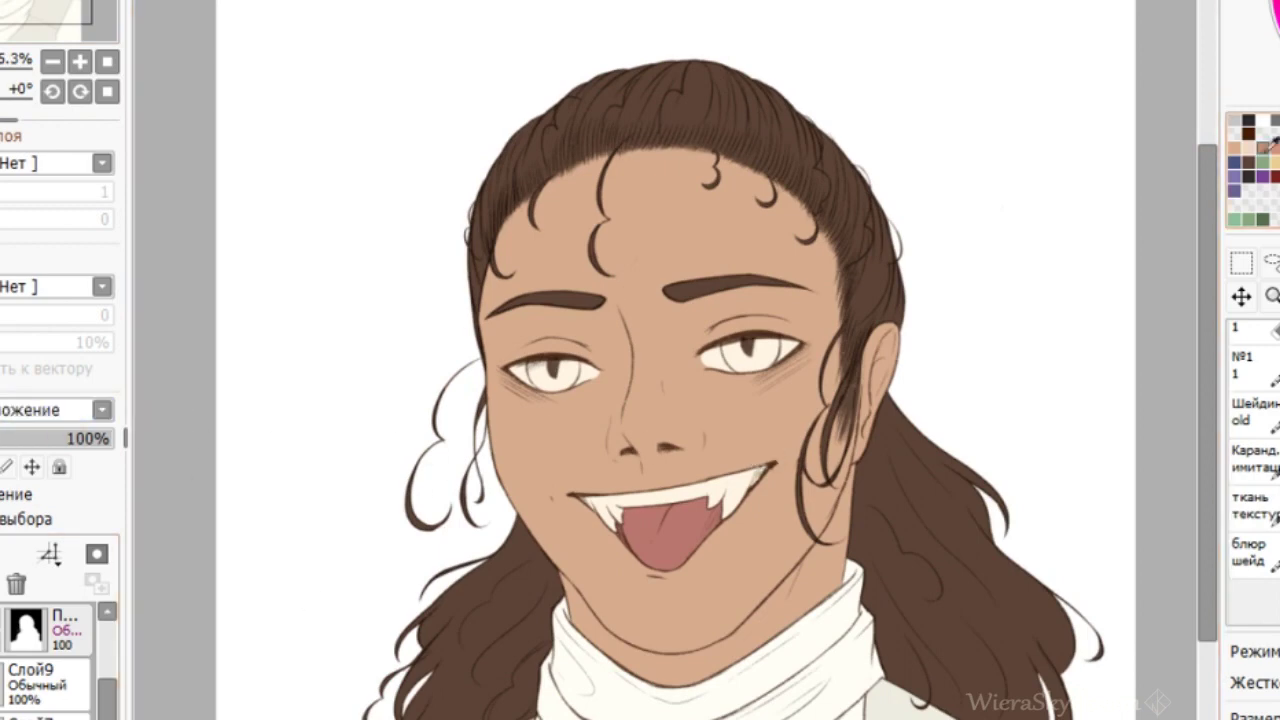
pyautogui.scroll(4, 1252, 475)
pyautogui.scroll(3, 657, 370)
pyautogui.scroll(-2, 1252, 475)
pyautogui.moveTo(471, 430)
pyautogui.mouseDown()
pyautogui.moveTo(397, 434)
pyautogui.moveTo(413, 524)
pyautogui.mouseUp()
pyautogui.click(61, 440)
pyautogui.click(8, 586)
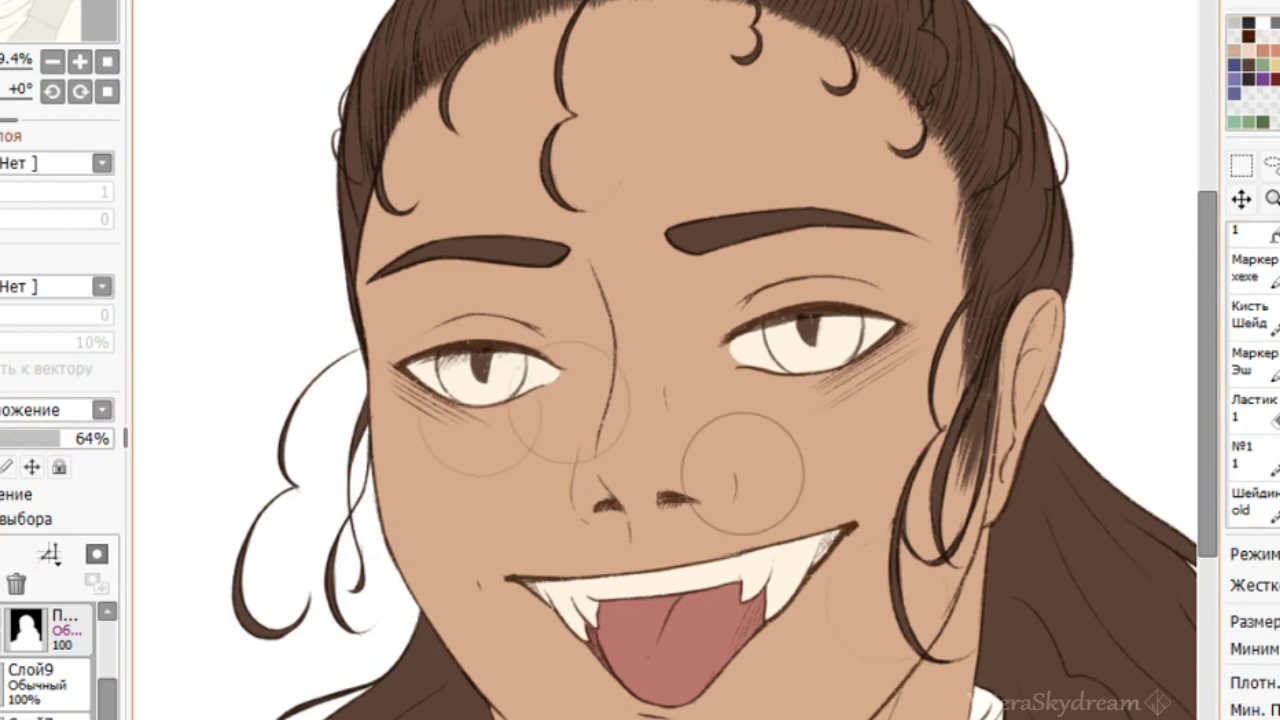
# Brush a soft reddish-brown blush across both cheeks and the bridge of the nose.
pyautogui.moveTo(363, 414)
pyautogui.mouseDown()
pyautogui.moveTo(440, 470)
pyautogui.moveTo(814, 394)
pyautogui.mouseUp()
pyautogui.click(8, 582)
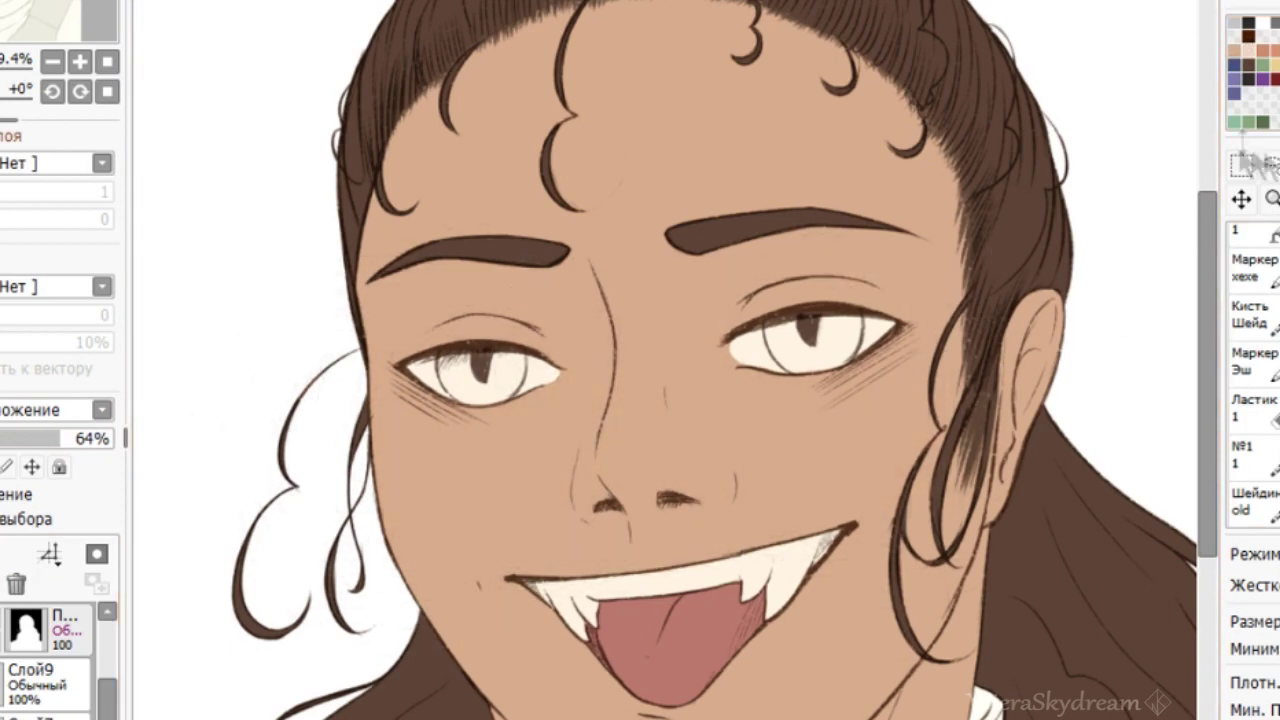
pyautogui.moveTo(440, 450)
pyautogui.mouseDown()
pyautogui.moveTo(393, 440)
pyautogui.moveTo(685, 405)
pyautogui.moveTo(855, 408)
pyautogui.mouseUp()
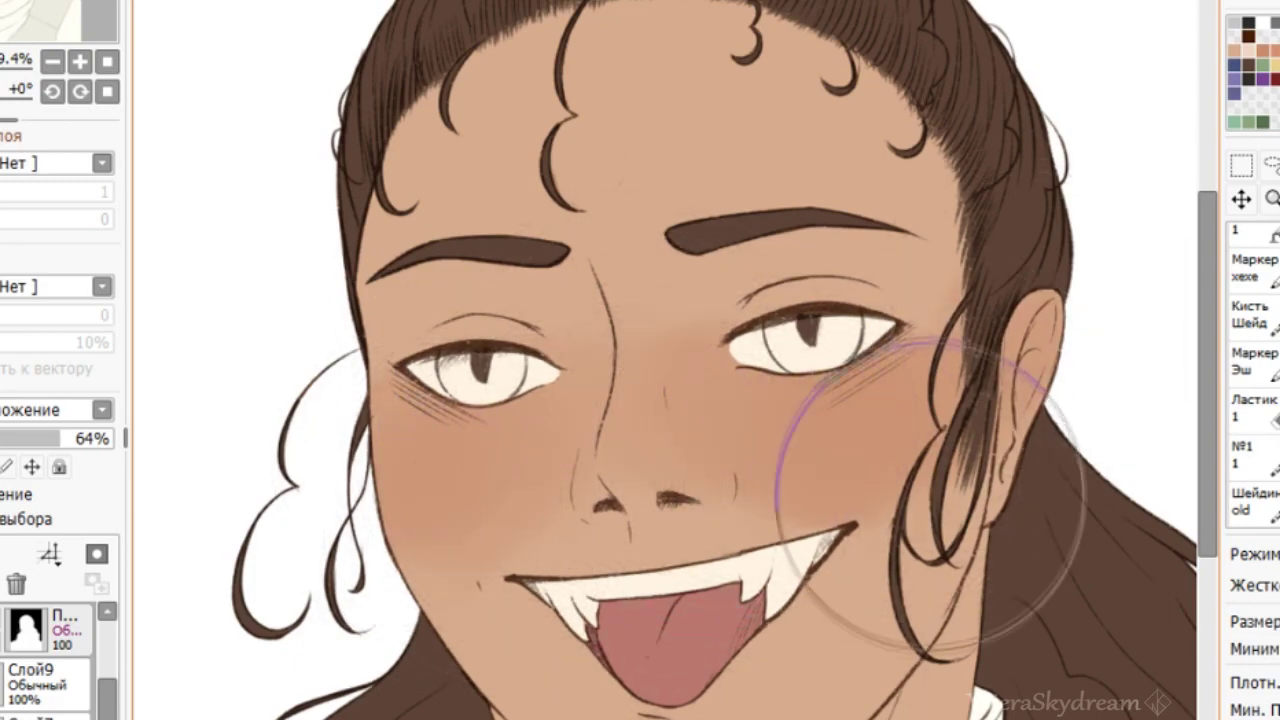
# Set a new layer to Multiply at 62% opacity and dot freckles over the first cheek.
pyautogui.scroll(-2, 640, 312)
pyautogui.click(57, 412)
pyautogui.click(57, 450)
pyautogui.scroll(-3, 1254, 420)
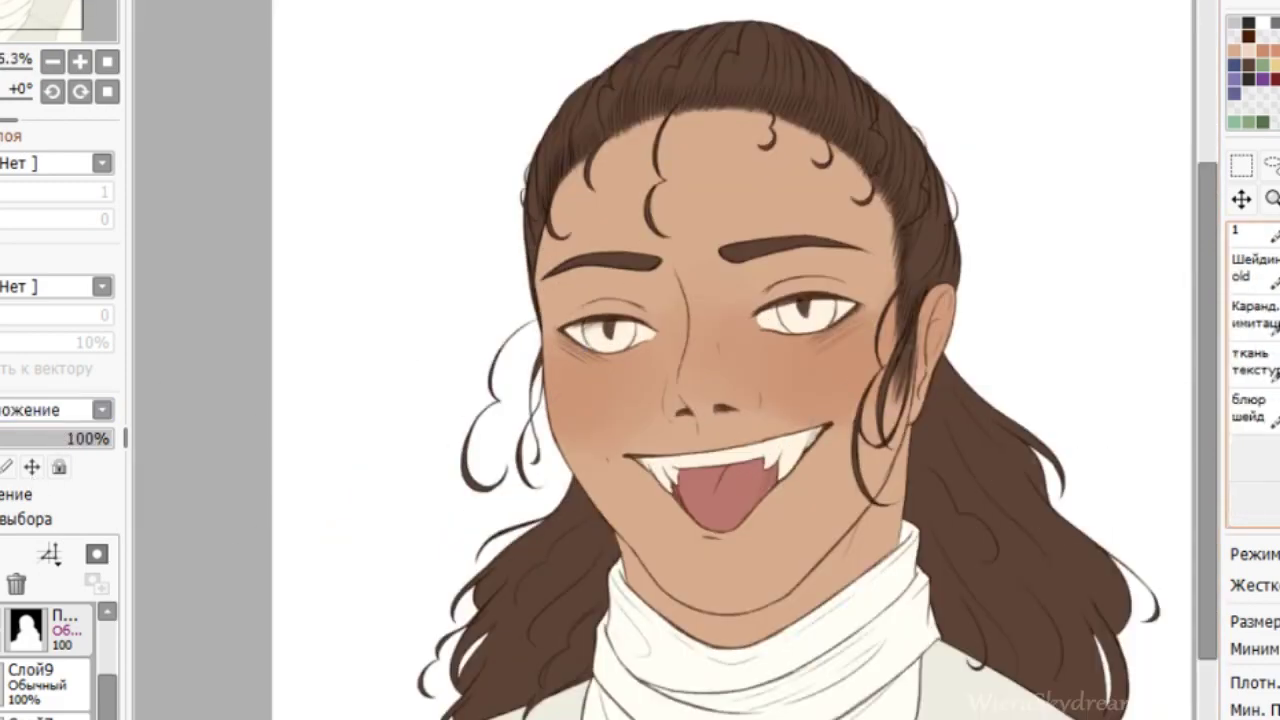
pyautogui.scroll(5, 583, 366)
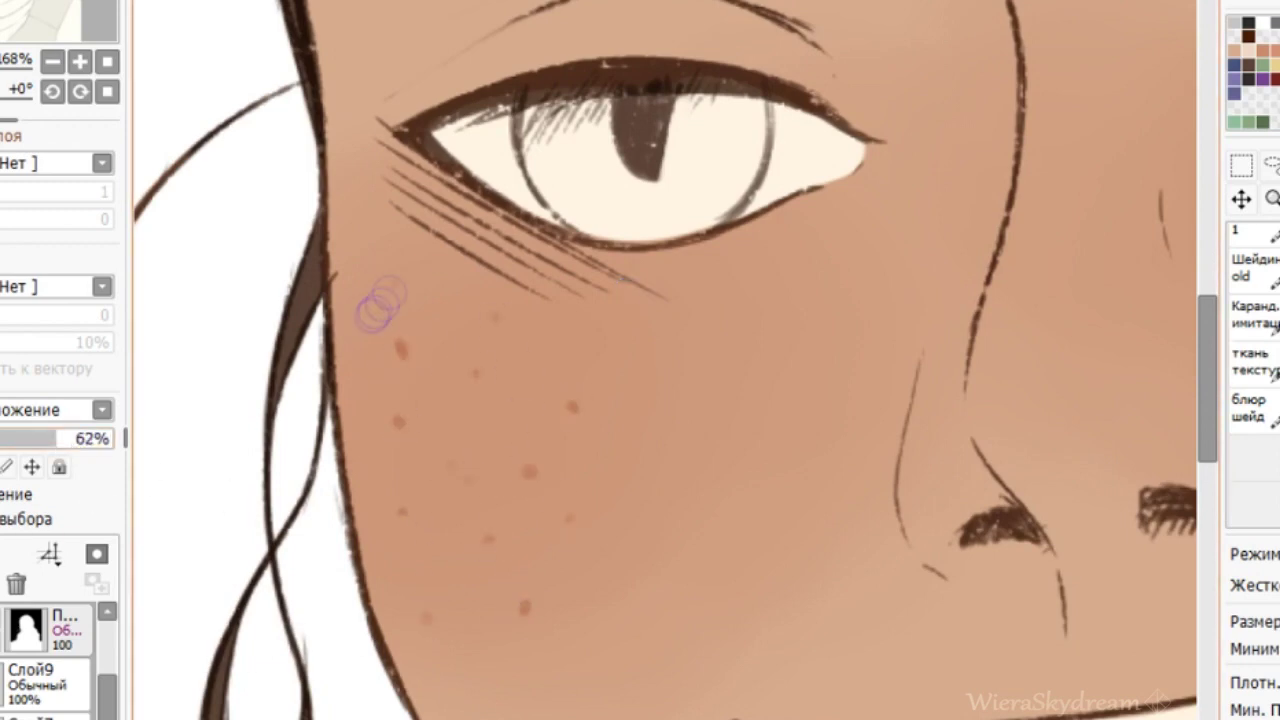
pyautogui.scroll(-4, 600, 537)
pyautogui.scroll(3, 1040, 238)
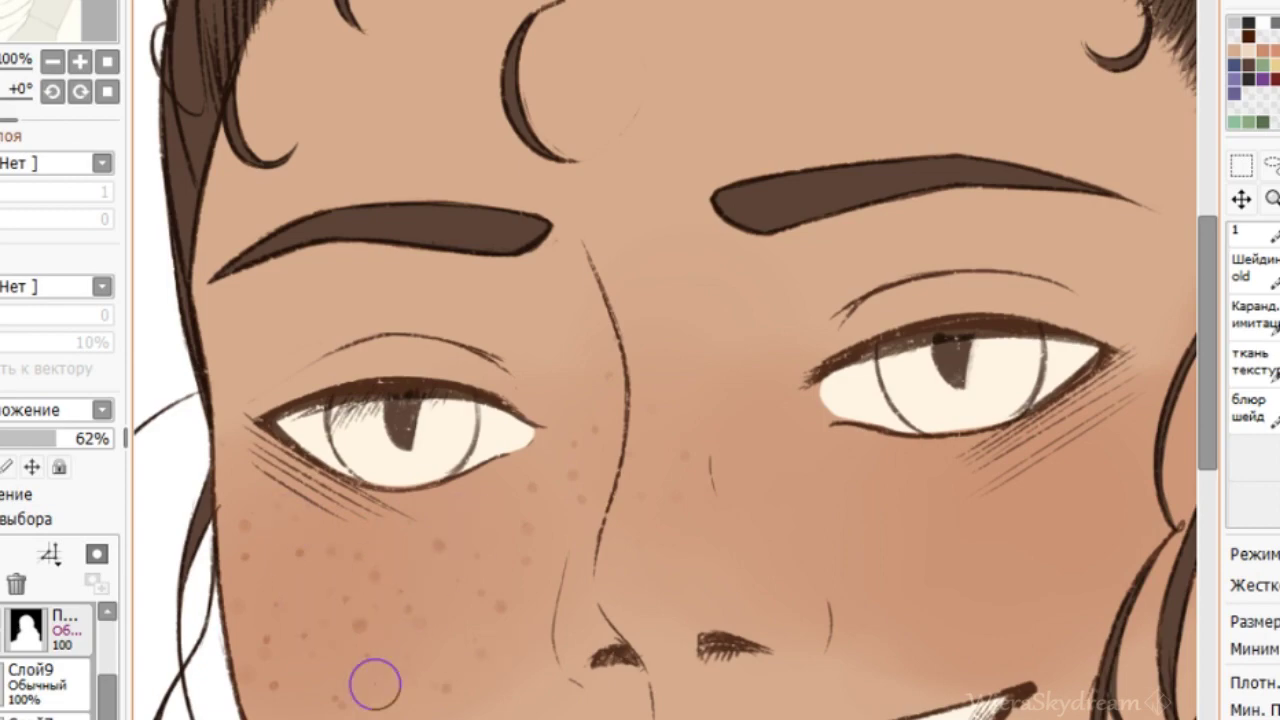
# Dot more freckles across the bridge of the nose and the opposite cheek.
pyautogui.scroll(-3, 375, 684)
pyautogui.moveTo(375, 684); pyautogui.dragTo(434, 557)
pyautogui.scroll(2, 434, 557)
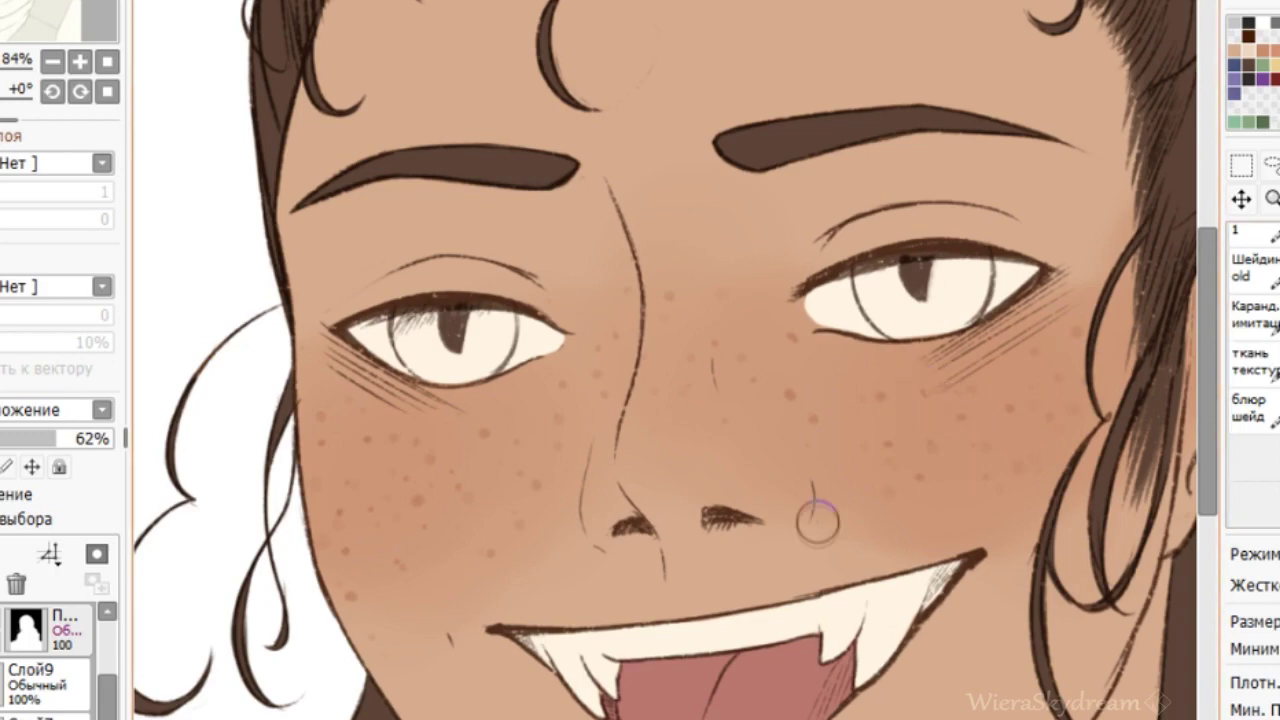
pyautogui.scroll(-8, 380, 83)
pyautogui.scroll(7, 1072, 201)
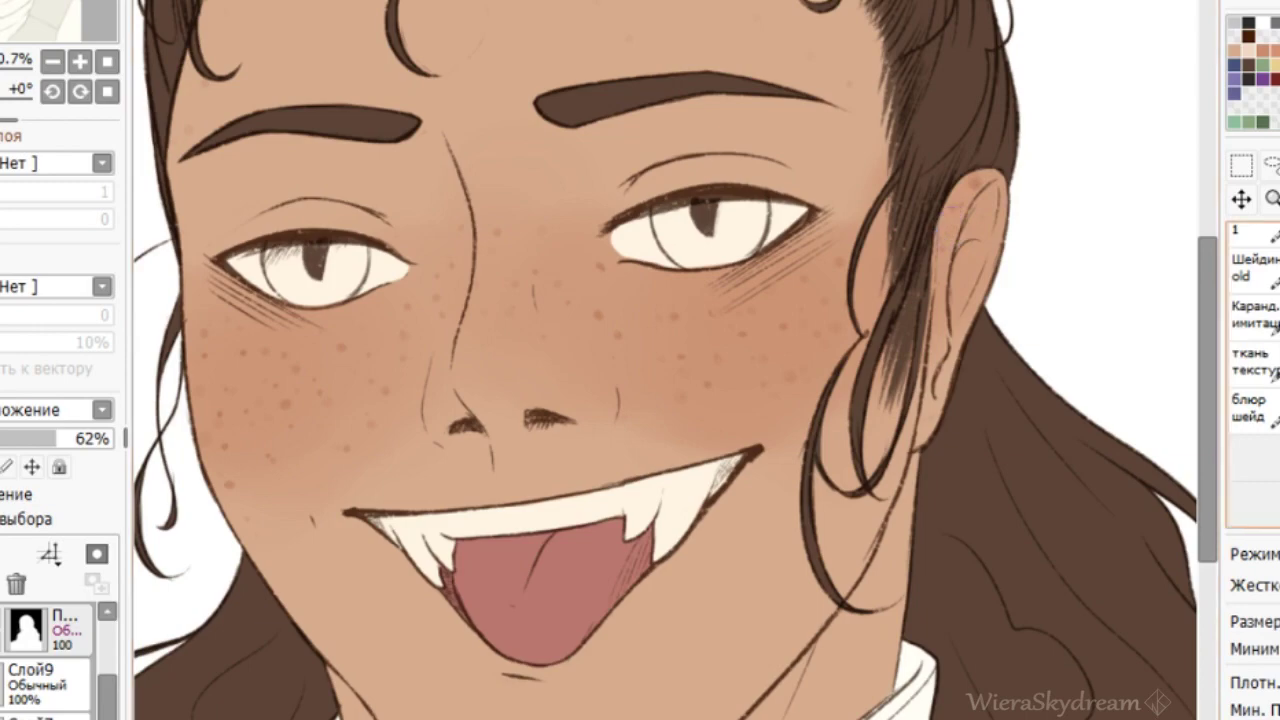
pyautogui.scroll(-3, 888, 572)
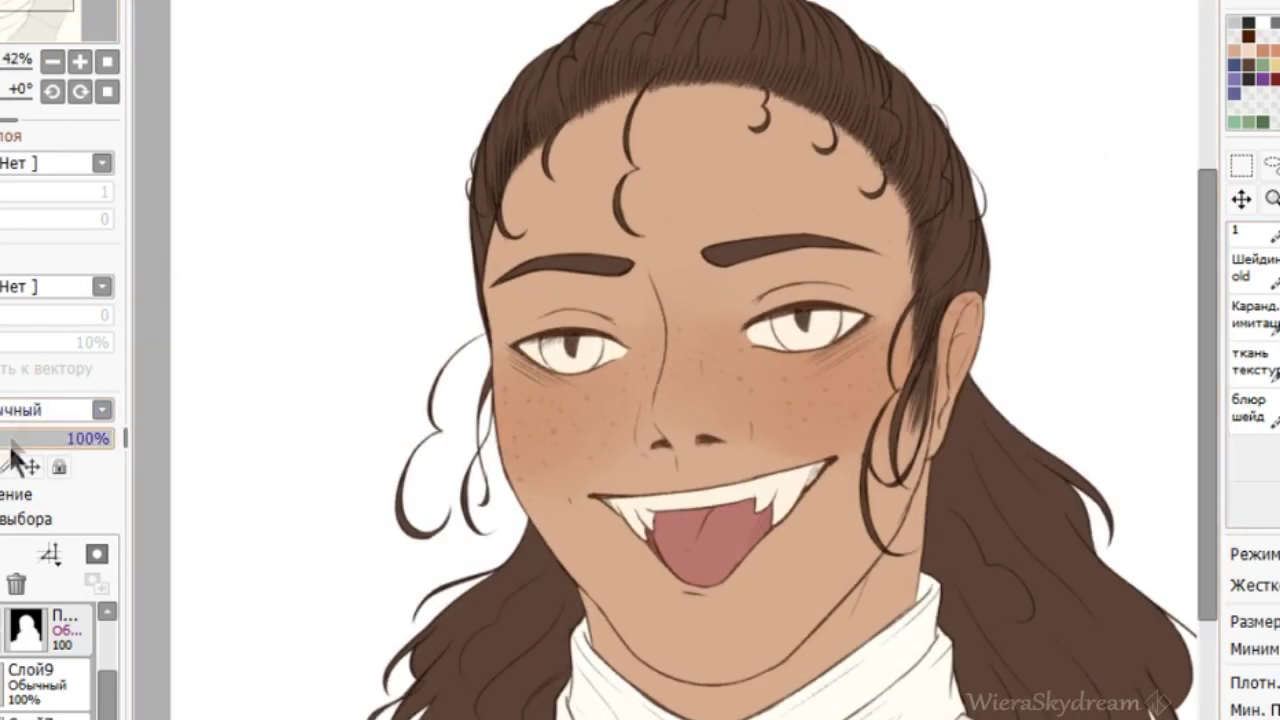
# On a Multiply layer at 46% opacity, shade a soft reddish-brown lip edge along the lower outline of the mouth.
pyautogui.press('End')
pyautogui.press('End')
pyautogui.press('End')
pyautogui.scroll(4, 1252, 340)
pyautogui.scroll(5, 507, 535)
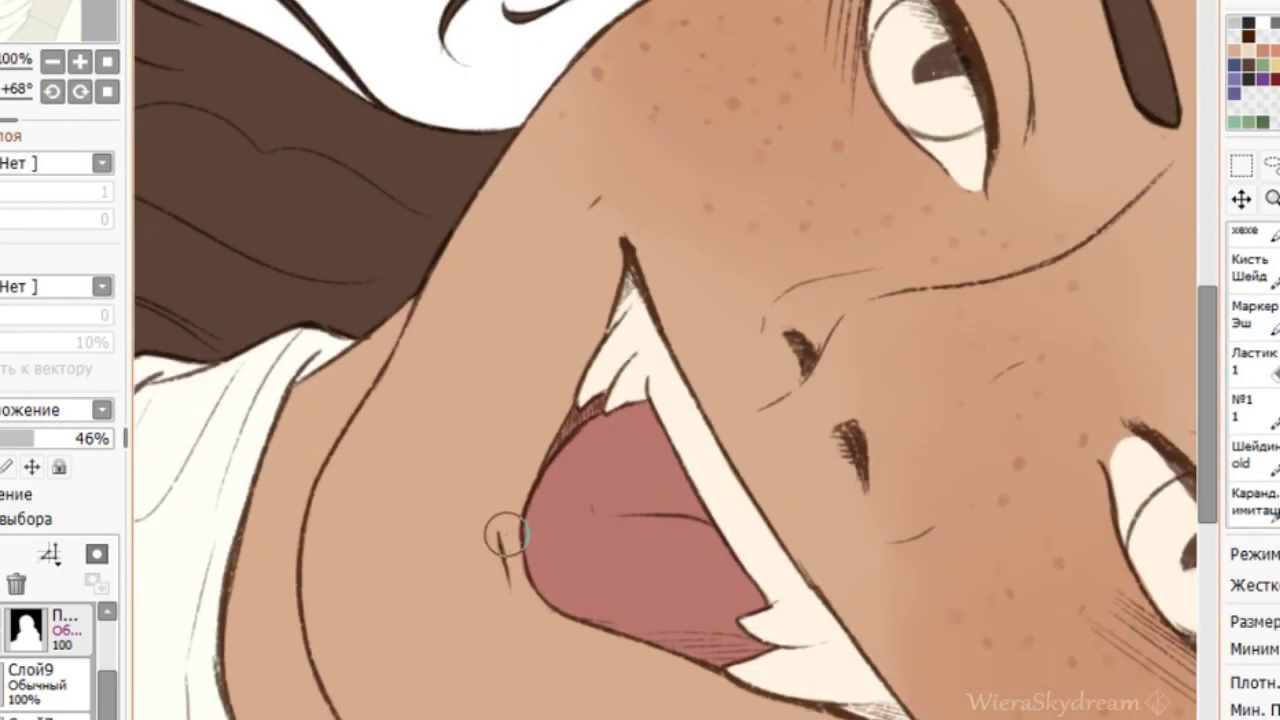
pyautogui.click(17, 583)
pyautogui.press('h')
pyautogui.press('End')
pyautogui.press('End')
pyautogui.press('End')
pyautogui.press('End')
pyautogui.press('End')
pyautogui.moveTo(464, 615); pyautogui.dragTo(460, 485)
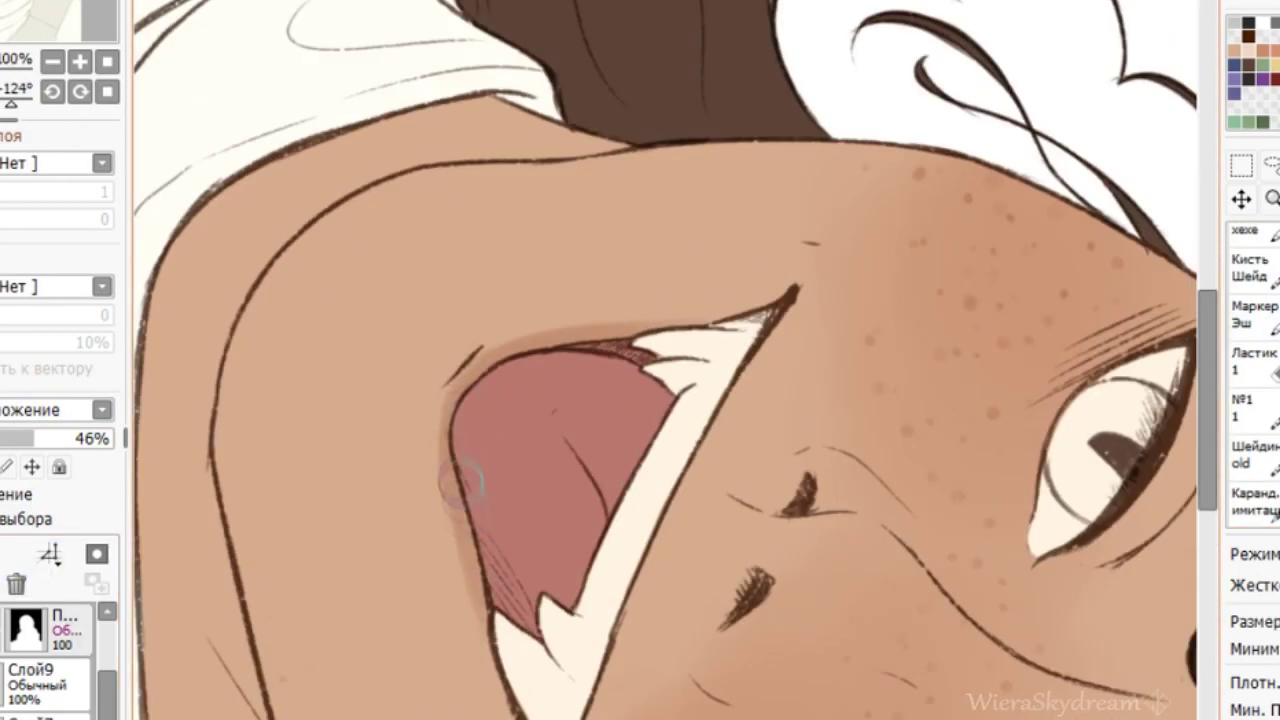
# Extend the lip shading along the outer edge of the mouth up to the opposite corner.
pyautogui.press('h')
pyautogui.press('Home')
pyautogui.press('Delete')
pyautogui.press('Delete')
pyautogui.press('Delete')
pyautogui.press('Delete')
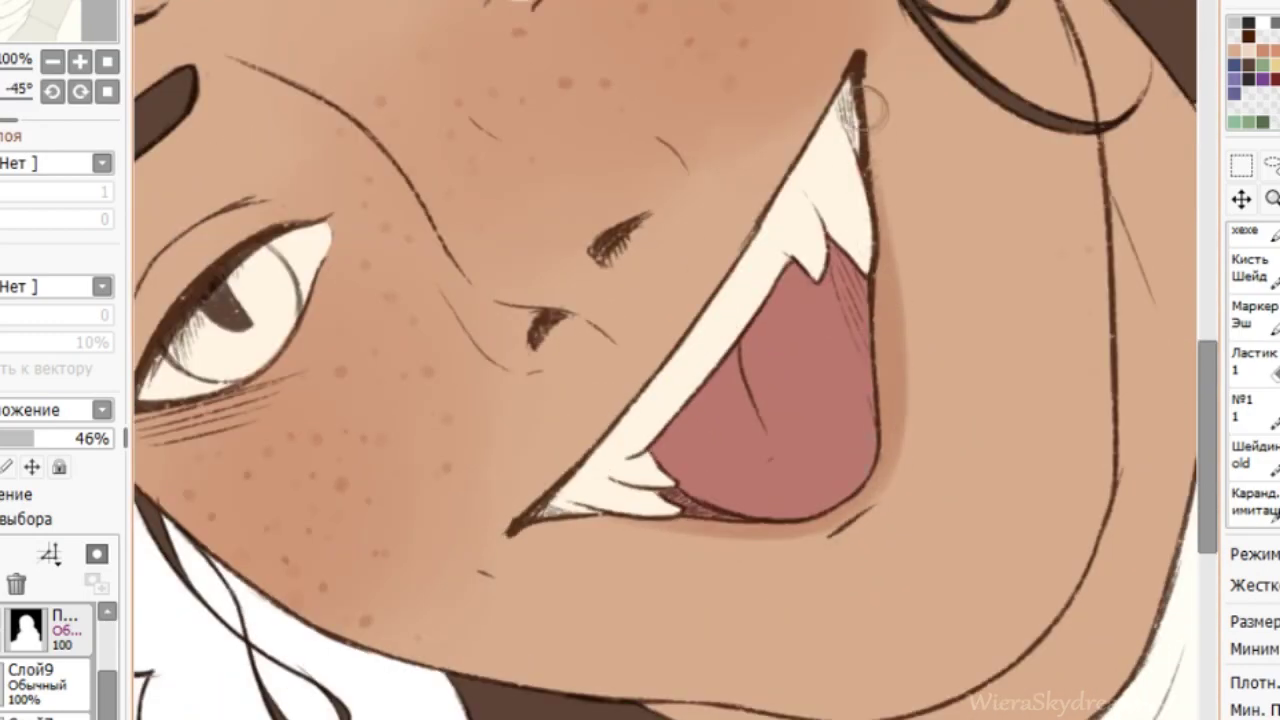
pyautogui.scroll(-5, 870, 105)
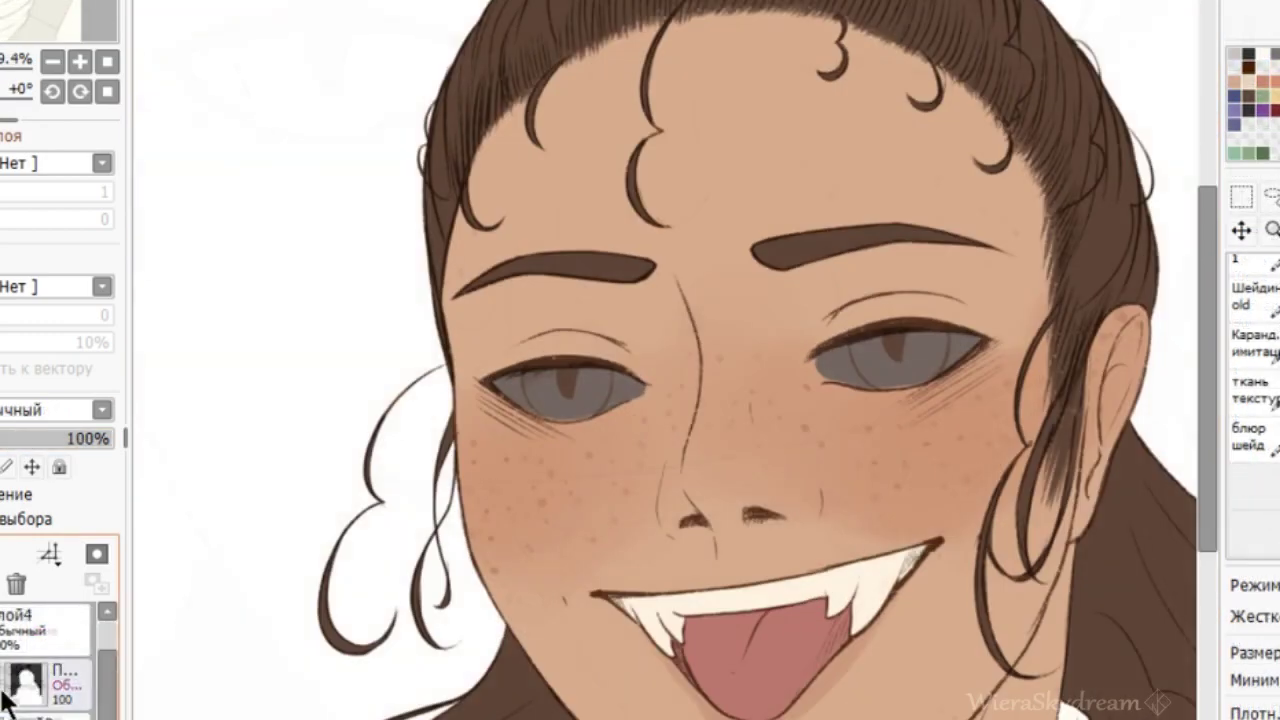
# Clean up the lower edge of the grey eye fill on layer Слой10, then select layer Слой4.
pyautogui.click(10, 683)
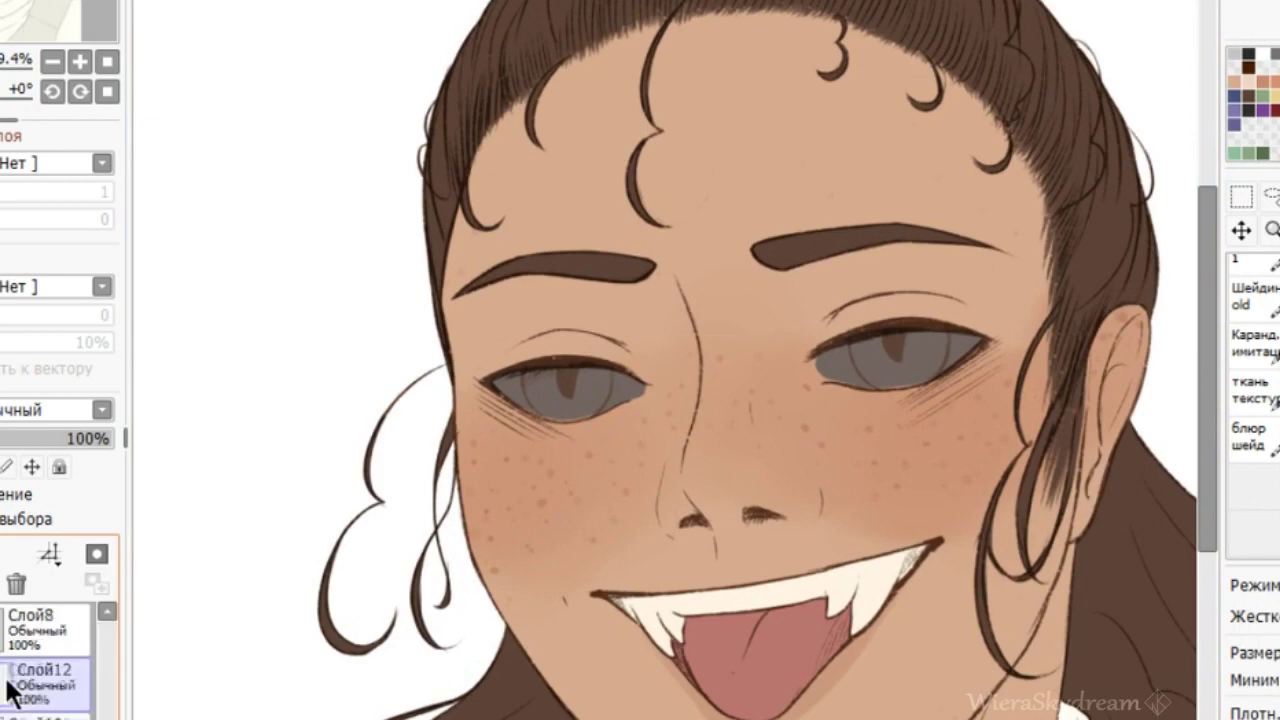
pyautogui.click(30, 712)
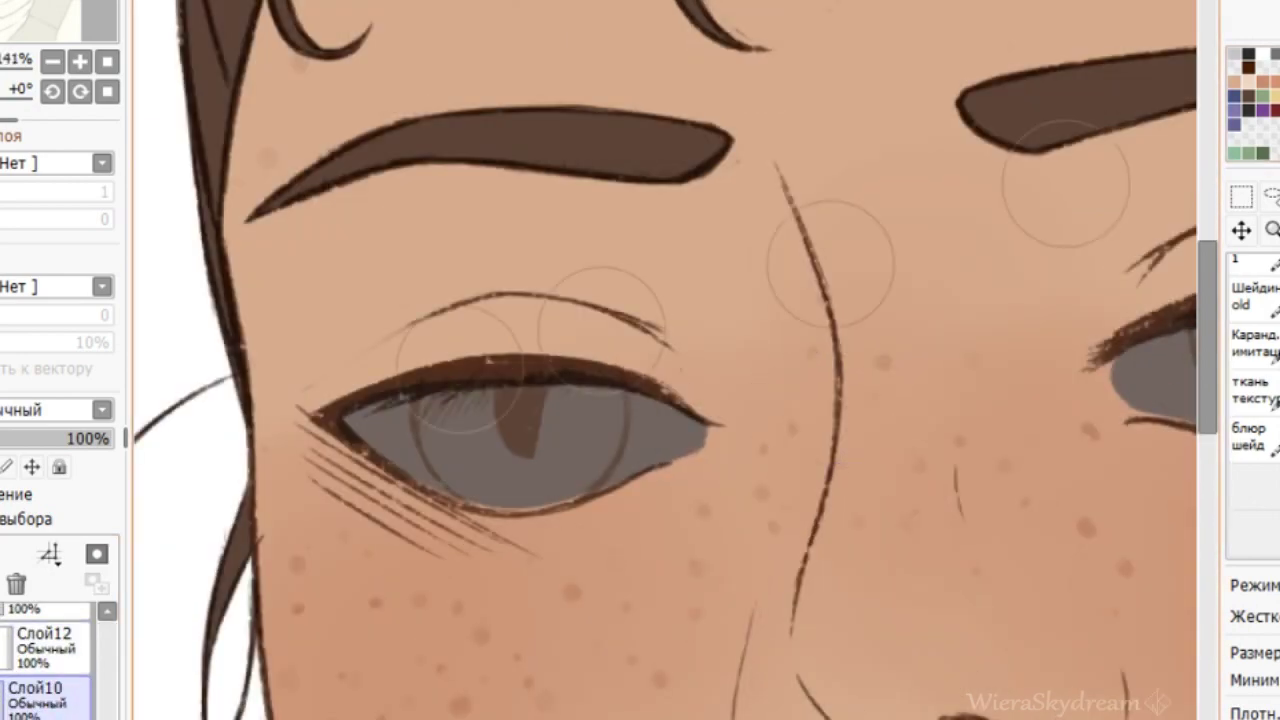
pyautogui.scroll(1, 390, 400)
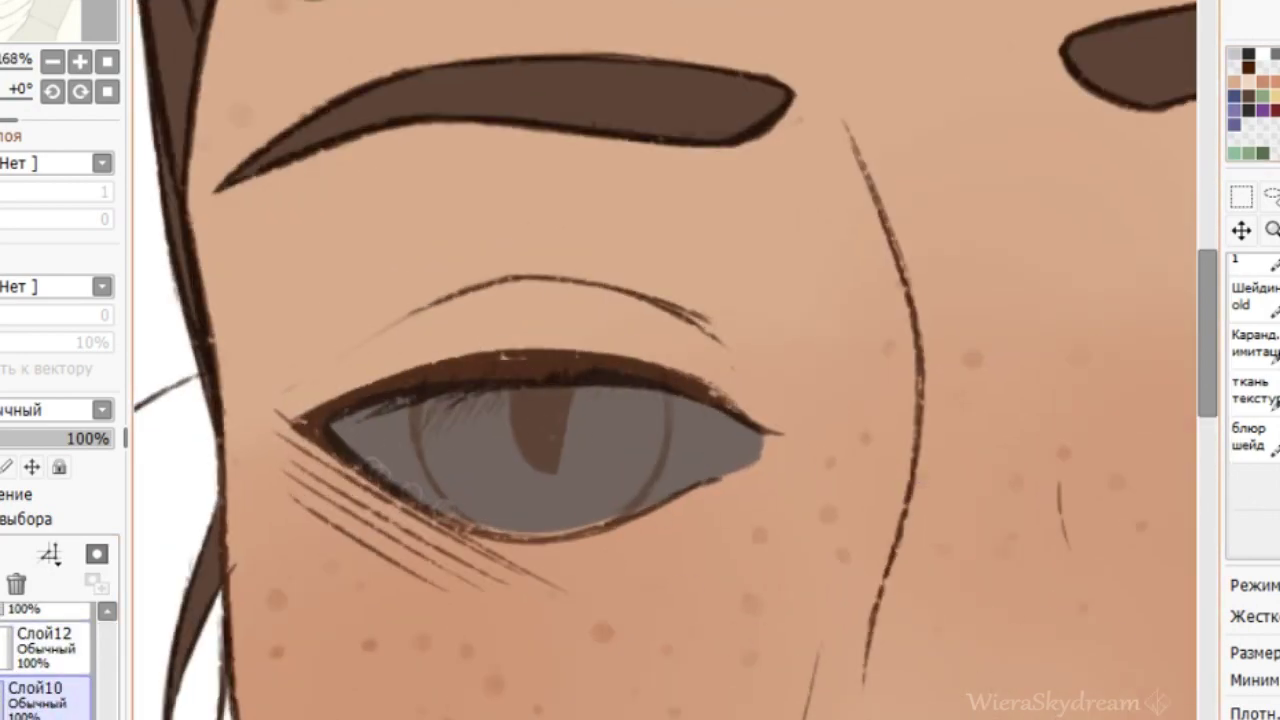
pyautogui.moveTo(493, 598); pyautogui.dragTo(545, 517)
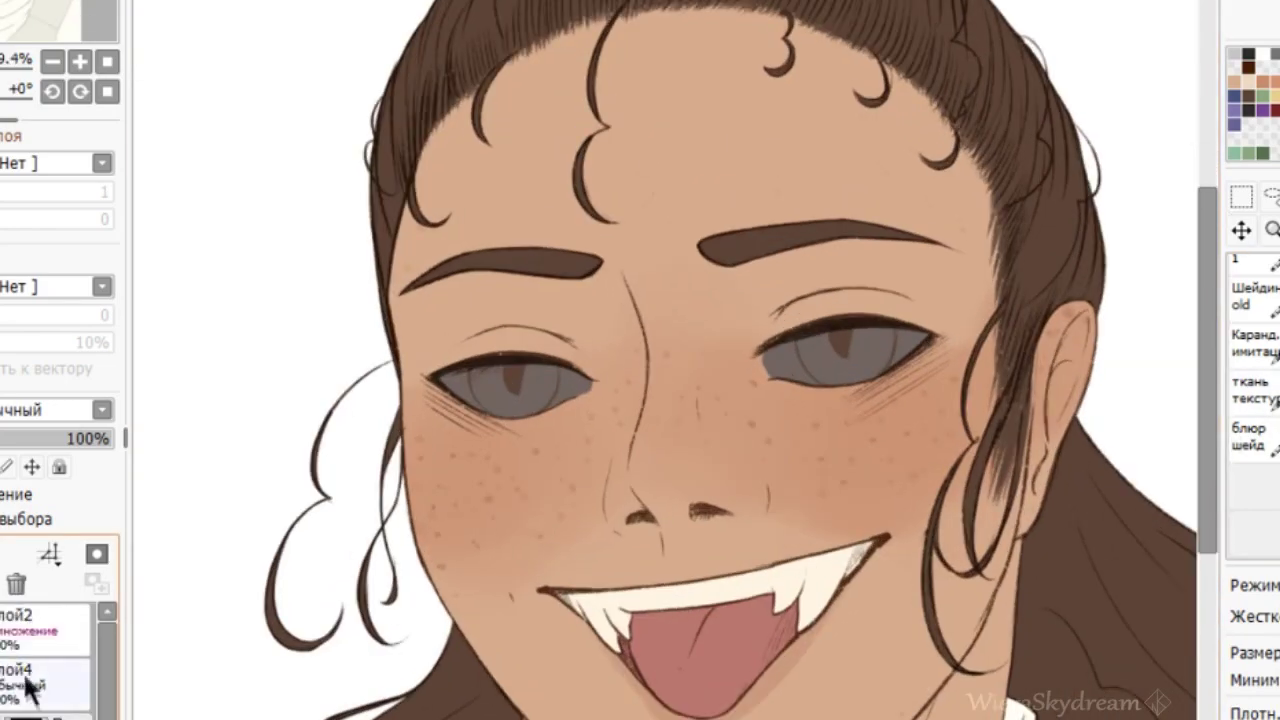
pyautogui.click(23, 684)
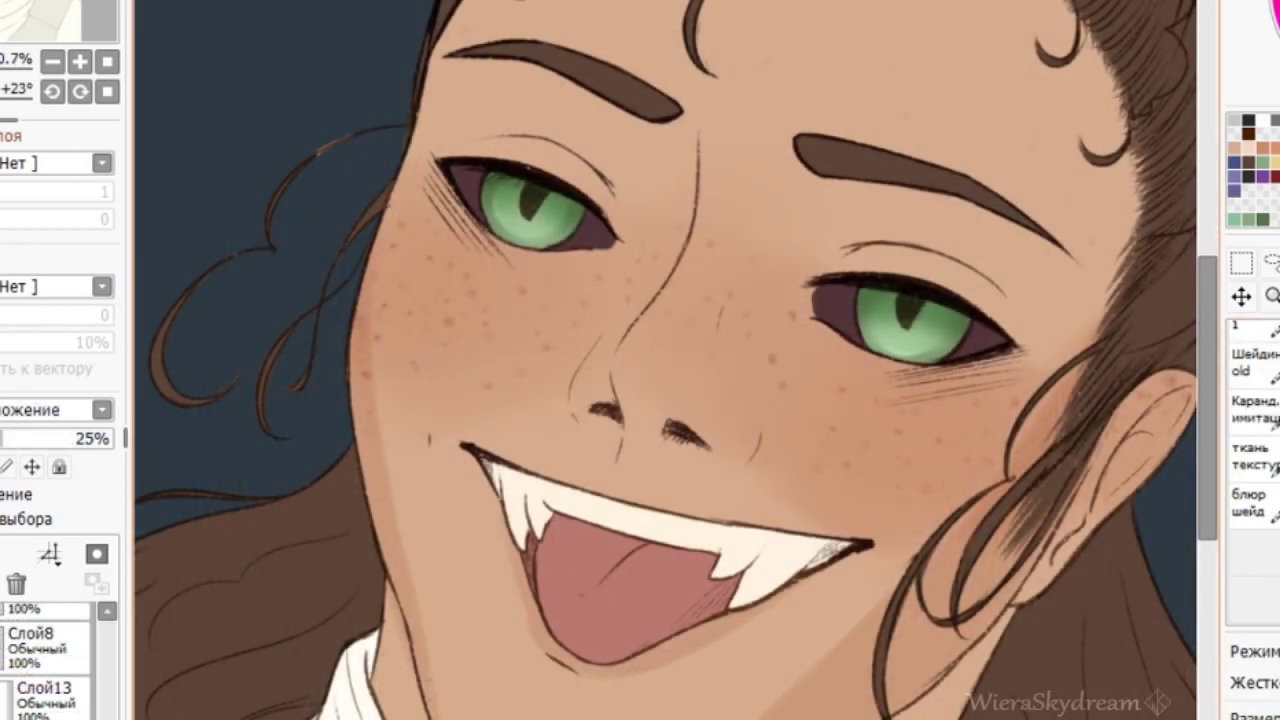
# Soften the face shadow on the 25% Multiply layer with the блюр шейд brush.
pyautogui.press('Home')
pyautogui.click(1252, 505)
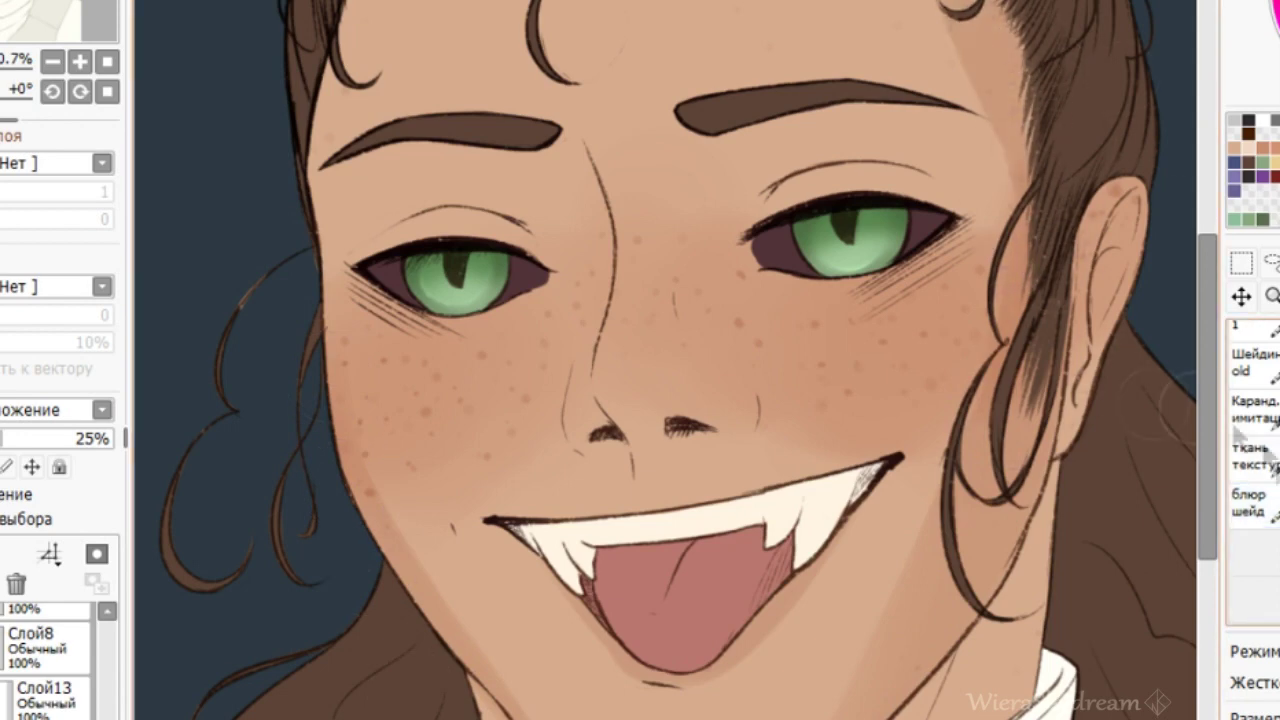
pyautogui.scroll(3, 660, 360)
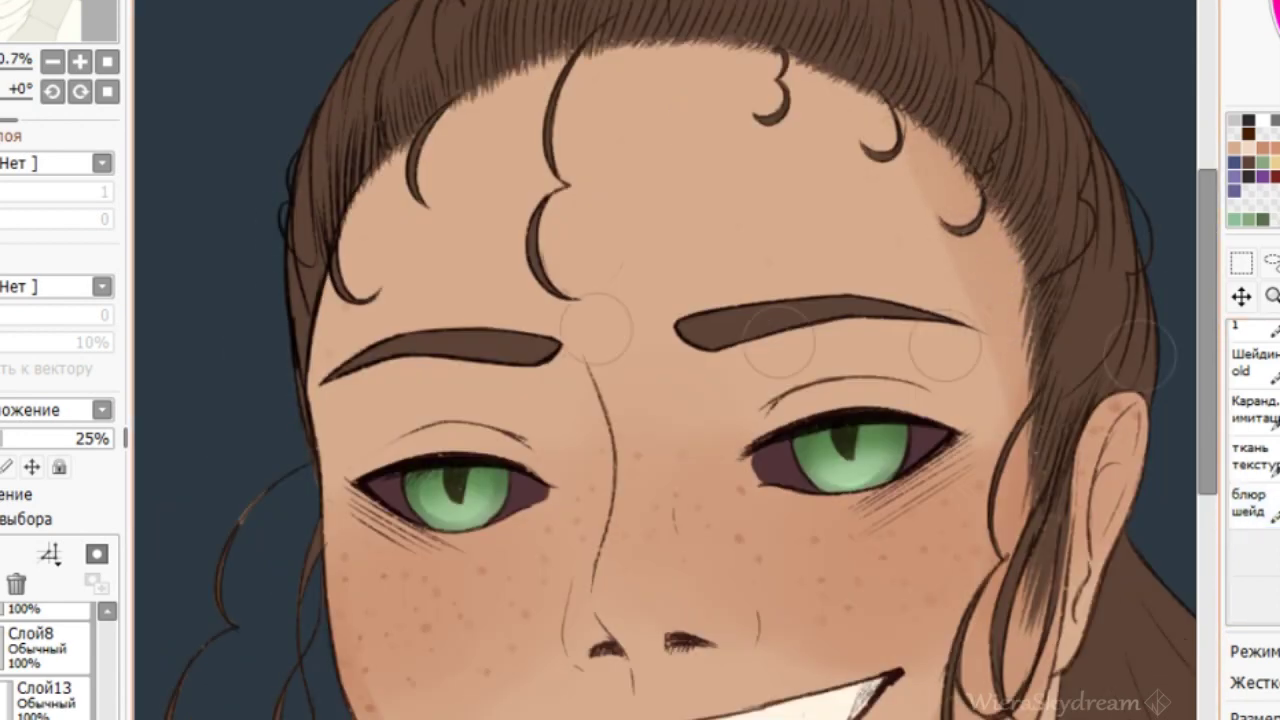
pyautogui.scroll(-4, 512, 290)
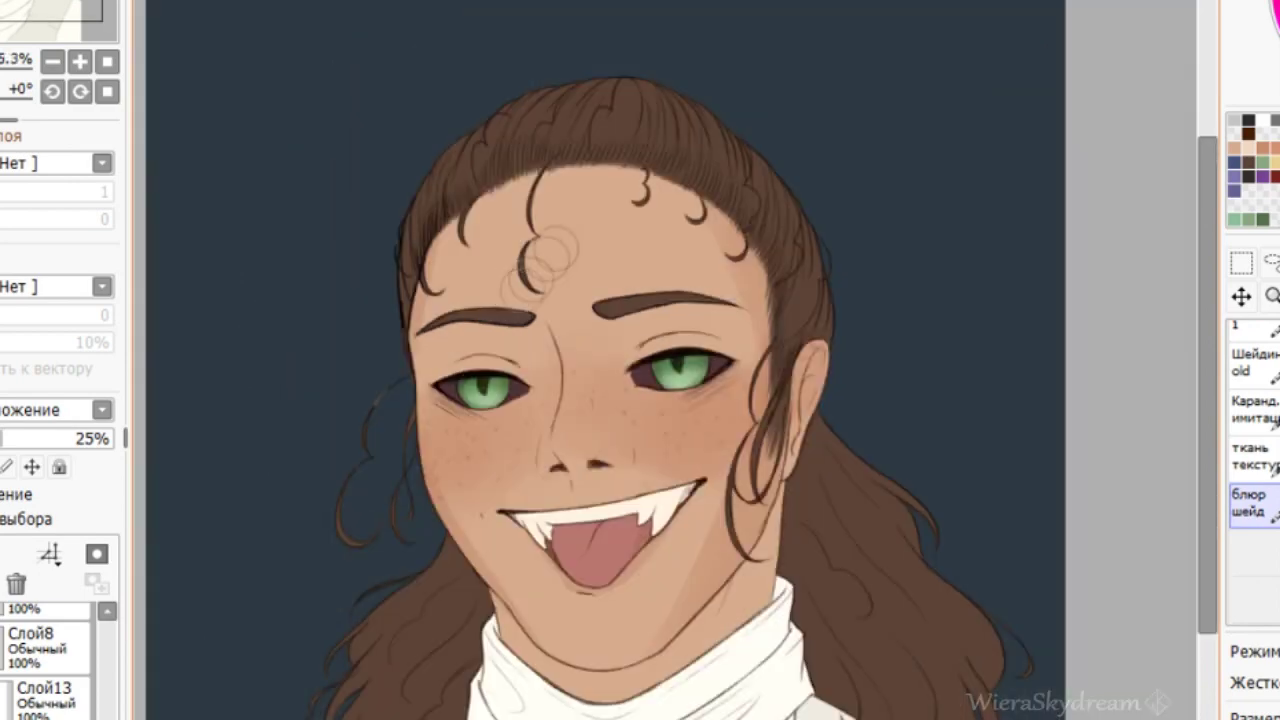
# Set up a Multiply layer at 63% opacity and paint a reddish-brown shadow under the nose tip and around the nostrils.
pyautogui.scroll(1, 400, 480)
pyautogui.click(42, 450)
pyautogui.click(57, 438)
pyautogui.scroll(3, 565, 399)
pyautogui.click(1276, 503)
pyautogui.moveTo(590, 484)
pyautogui.mouseDown()
pyautogui.moveTo(652, 493)
pyautogui.moveTo(646, 511)
pyautogui.moveTo(617, 471)
pyautogui.moveTo(652, 452)
pyautogui.mouseUp()
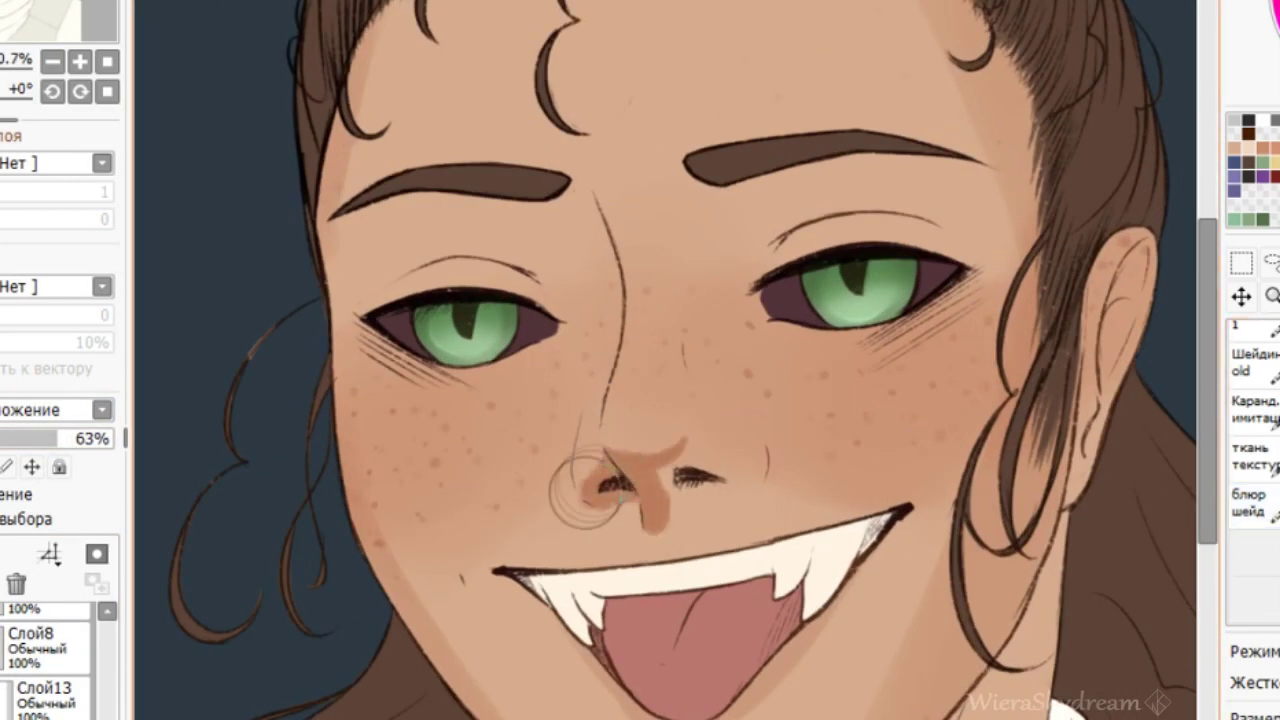
pyautogui.moveTo(706, 470); pyautogui.dragTo(744, 474)
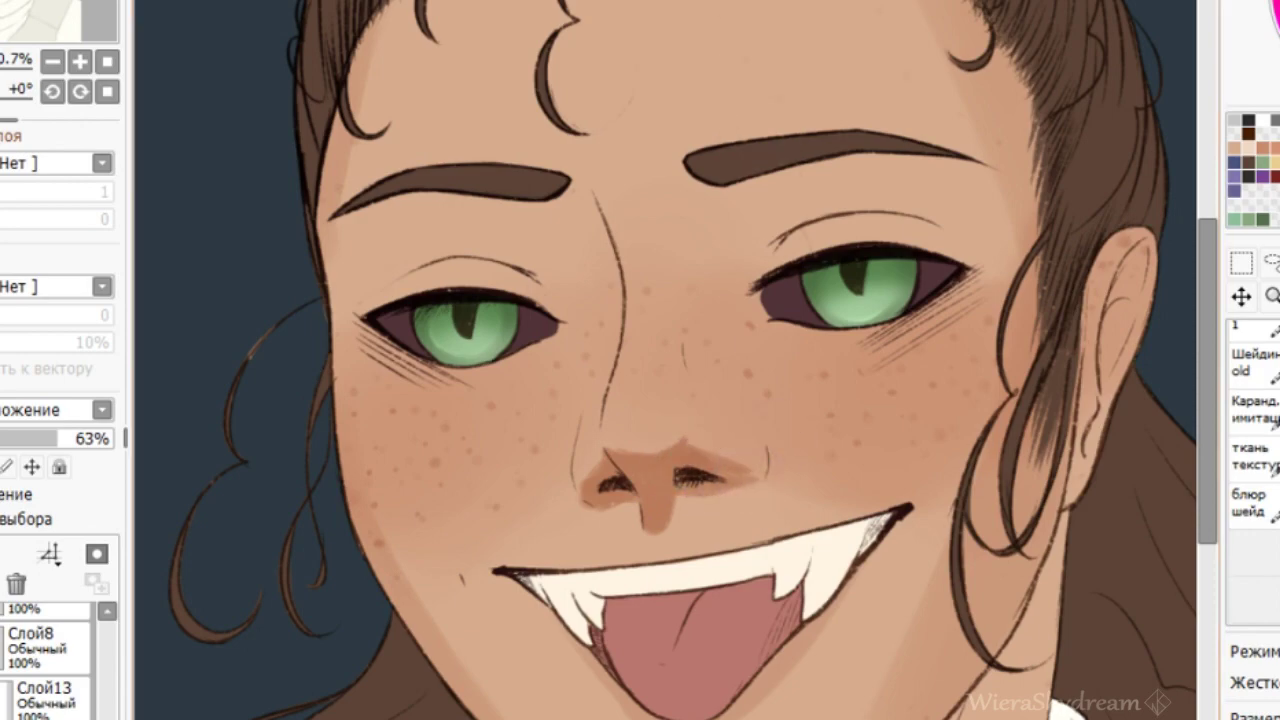
# Extend the shadow to the outer edges of the nostrils and shade the creases of both eyelids.
pyautogui.moveTo(764, 45); pyautogui.dragTo(880, 475)
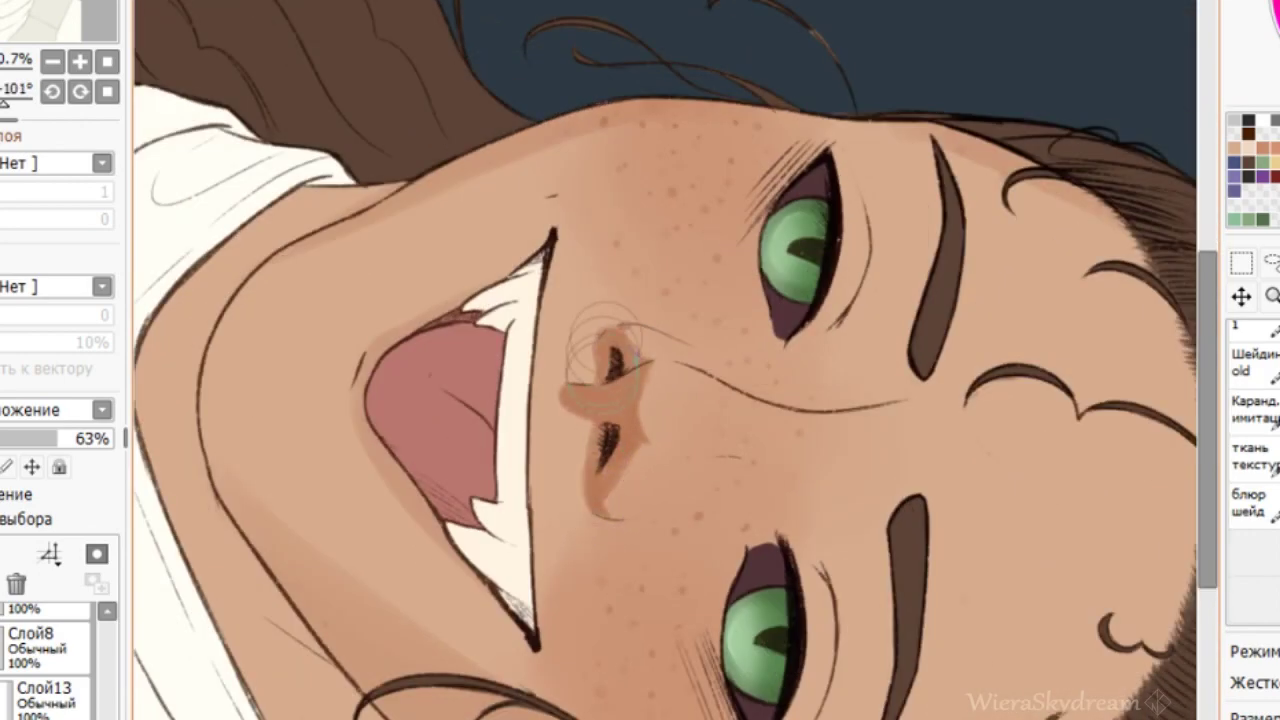
pyautogui.press('Home')
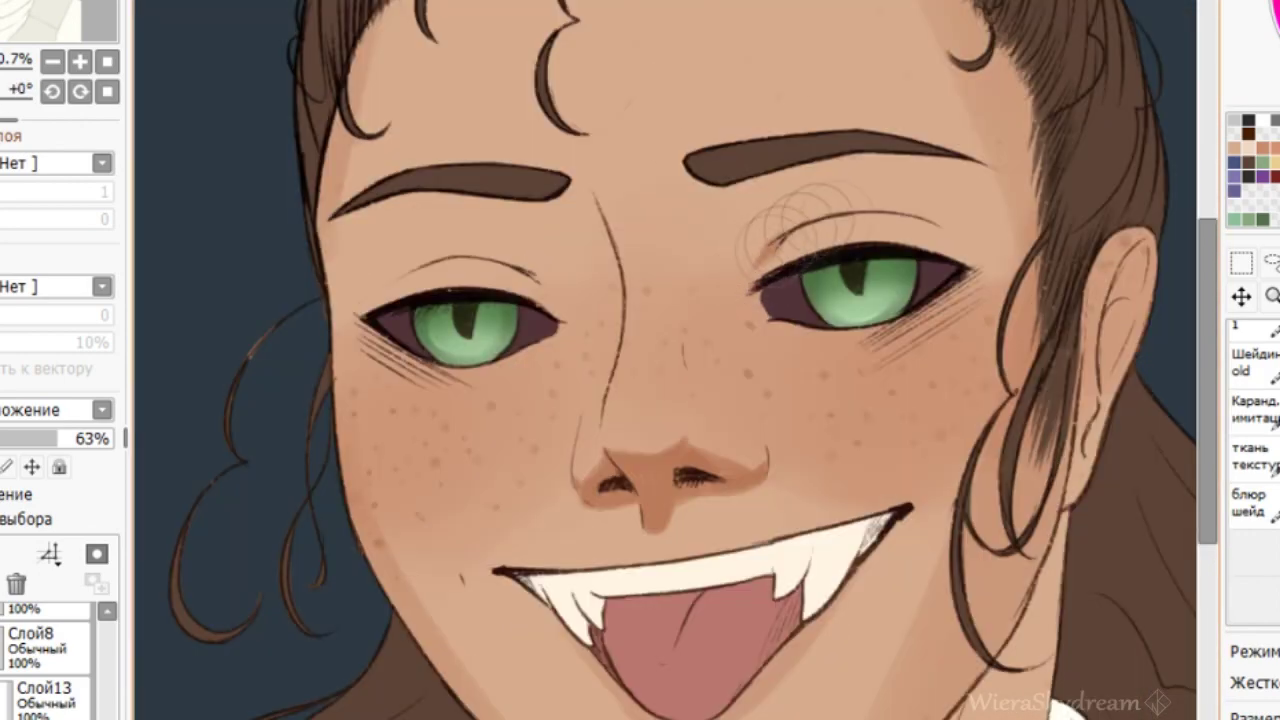
pyautogui.moveTo(420, 230)
pyautogui.mouseDown()
pyautogui.moveTo(420, 490)
pyautogui.moveTo(482, 465)
pyautogui.mouseUp()
# Blend the shadow around the nostrils and nose tip with the блюр шейд brush.
pyautogui.click(1250, 505)
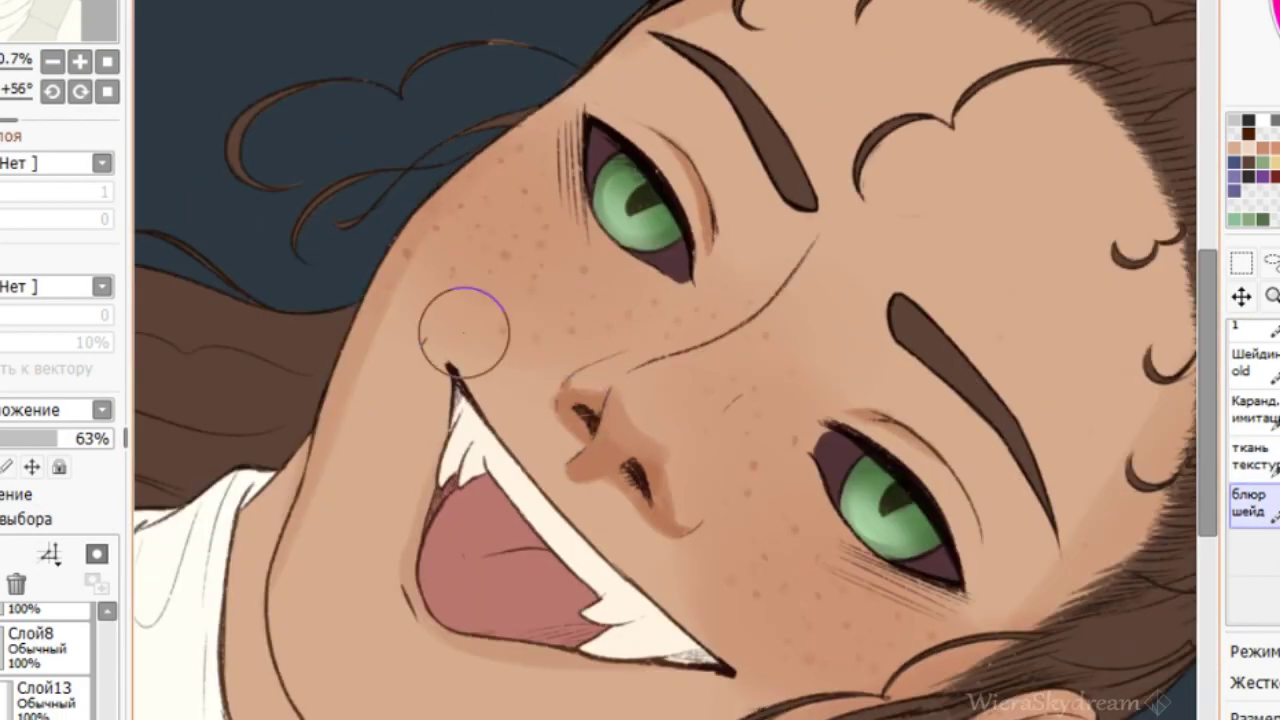
pyautogui.scroll(2, 457, 332)
pyautogui.moveTo(665, 608)
pyautogui.mouseDown()
pyautogui.moveTo(741, 558)
pyautogui.moveTo(748, 606)
pyautogui.mouseUp()
pyautogui.scroll(-2, 1255, 580)
pyautogui.moveTo(797, 665)
pyautogui.mouseDown()
pyautogui.moveTo(823, 570)
pyautogui.moveTo(845, 680)
pyautogui.mouseUp()
pyautogui.moveTo(793, 631); pyautogui.dragTo(785, 675)
pyautogui.moveTo(641, 460)
pyautogui.mouseDown()
pyautogui.moveTo(678, 525)
pyautogui.moveTo(673, 545)
pyautogui.moveTo(663, 445)
pyautogui.moveTo(716, 451)
pyautogui.moveTo(660, 405)
pyautogui.moveTo(645, 505)
pyautogui.mouseUp()
pyautogui.moveTo(613, 465); pyautogui.dragTo(628, 402)
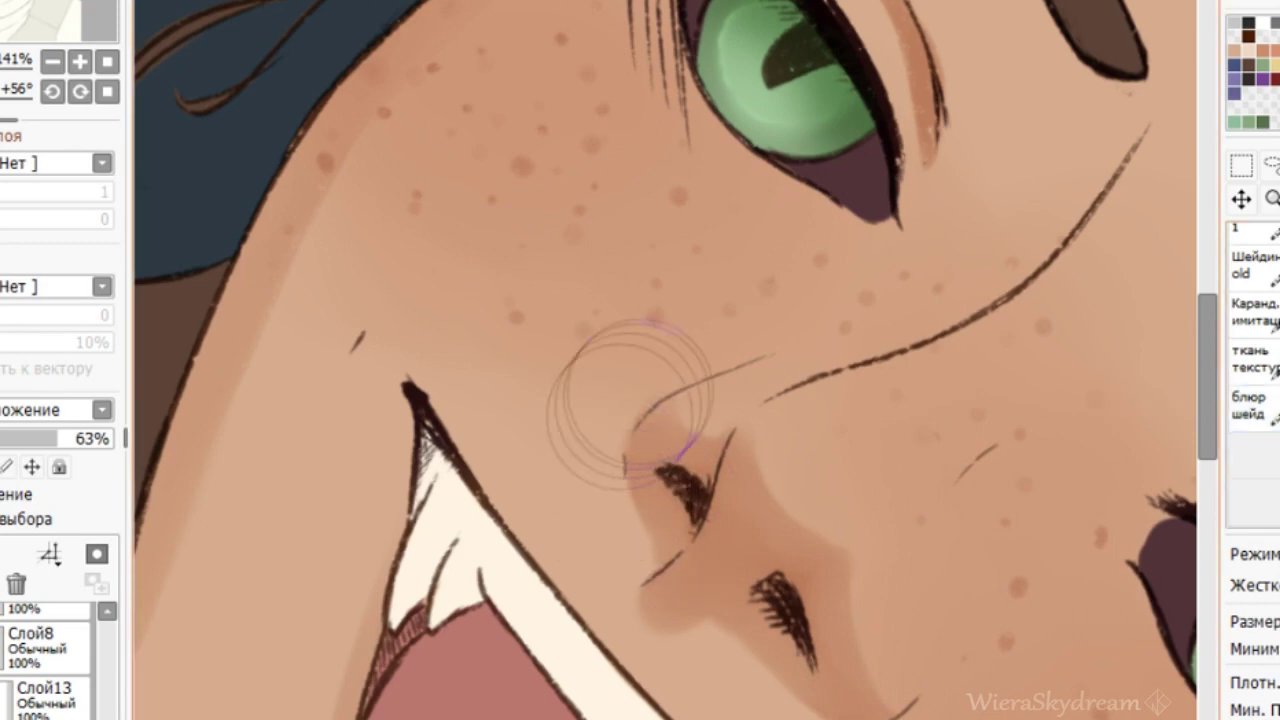
pyautogui.moveTo(998, 390); pyautogui.dragTo(590, 110)
# Smooth the remaining hard shadow edges on the nostril wings and the side of the nose.
pyautogui.click(1270, 390)
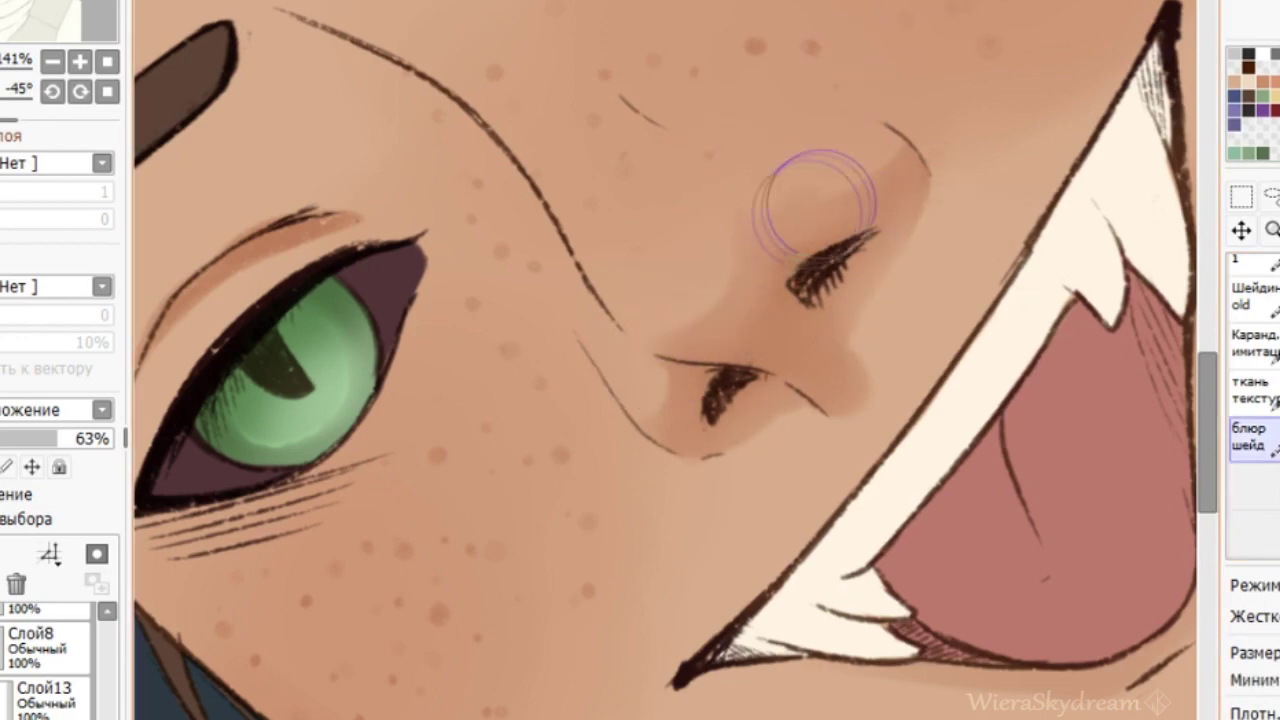
pyautogui.press('Home')
pyautogui.scroll(-5, 560, 525)
pyautogui.scroll(6, 645, 479)
pyautogui.press('End')
pyautogui.press('End')
pyautogui.press('End')
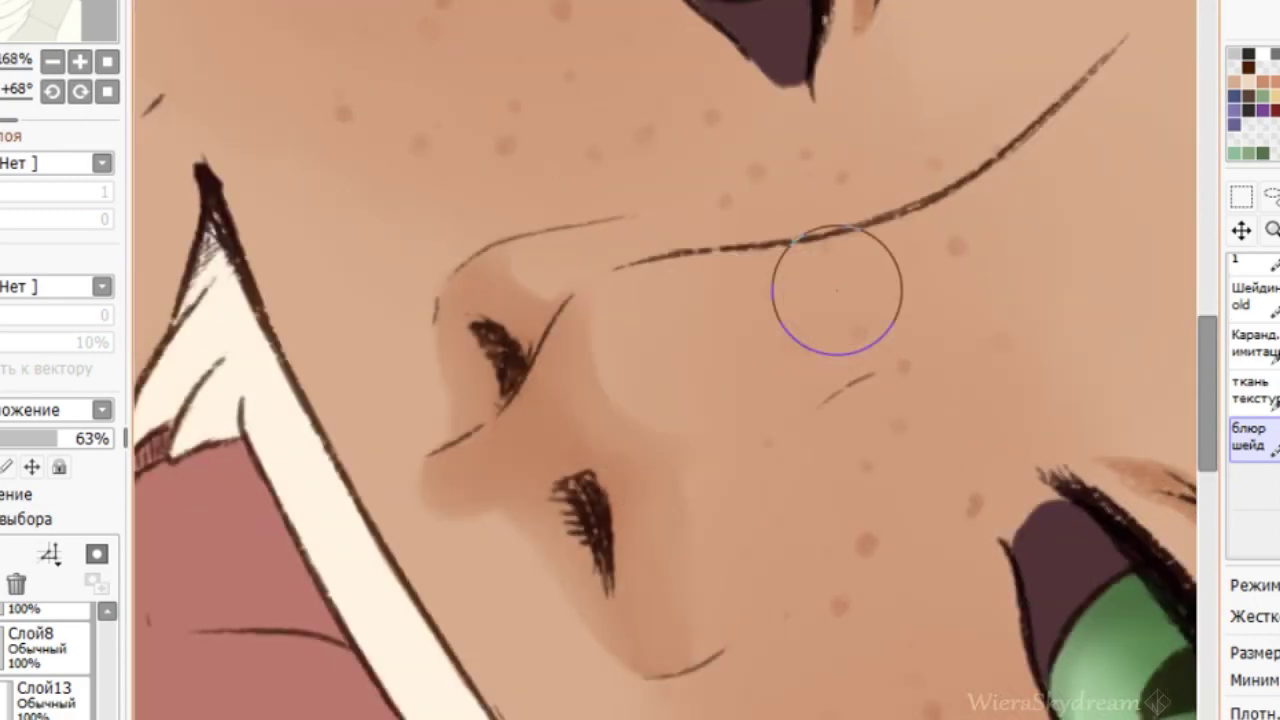
pyautogui.press('Home')
pyautogui.scroll(-9, 660, 278)
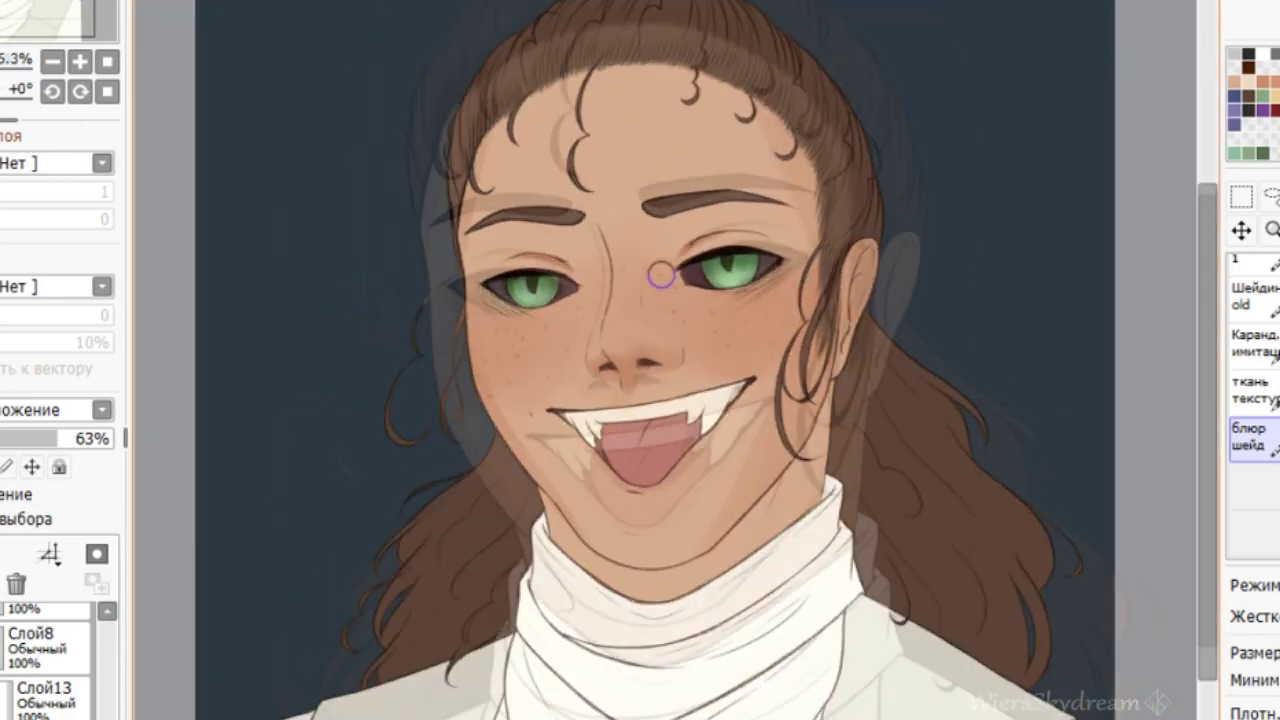
# Blend the crease shadows on both upper eyelids into the skin with the блюр шейд brush.
pyautogui.scroll(4, 623, 195)
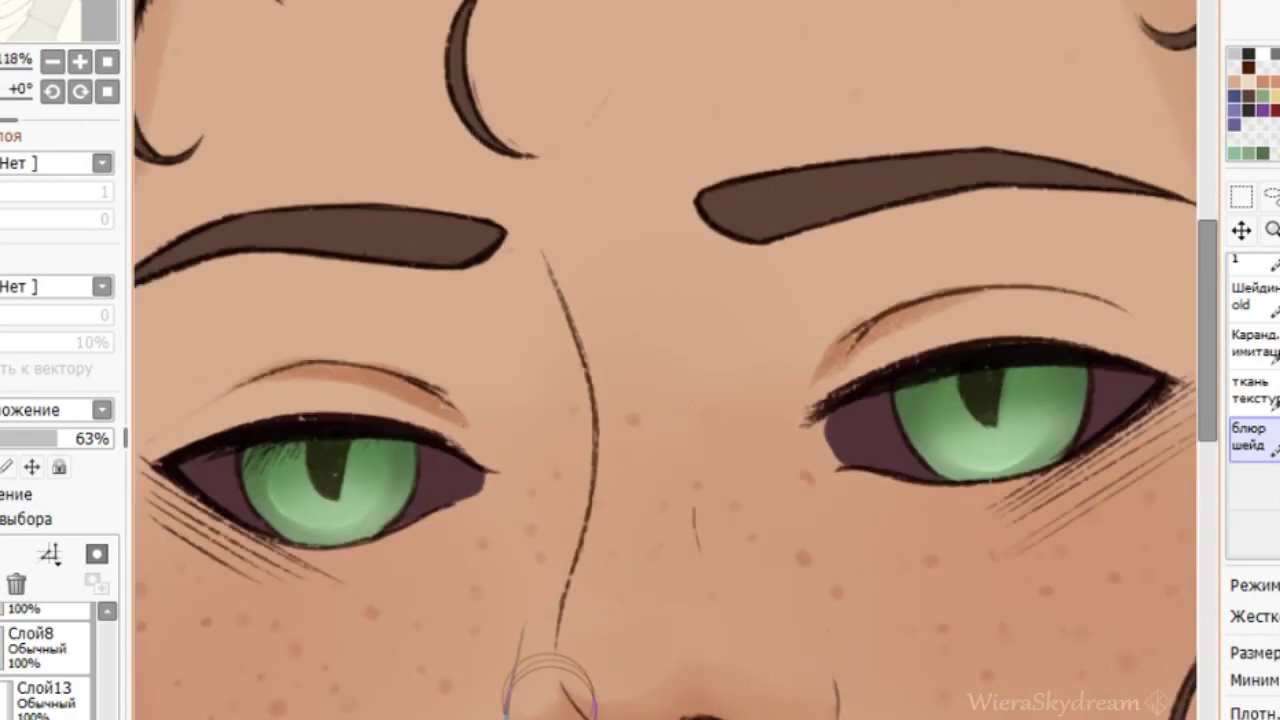
pyautogui.scroll(-3, 497, 346)
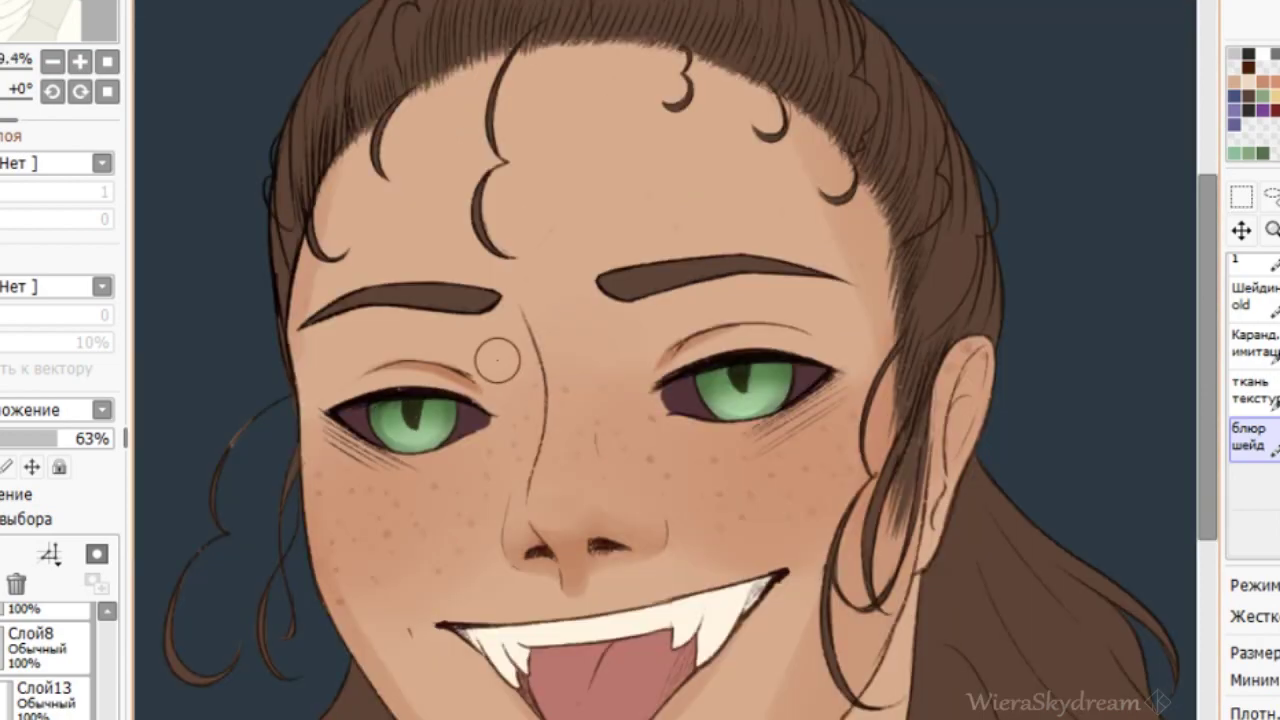
pyautogui.scroll(3, 494, 277)
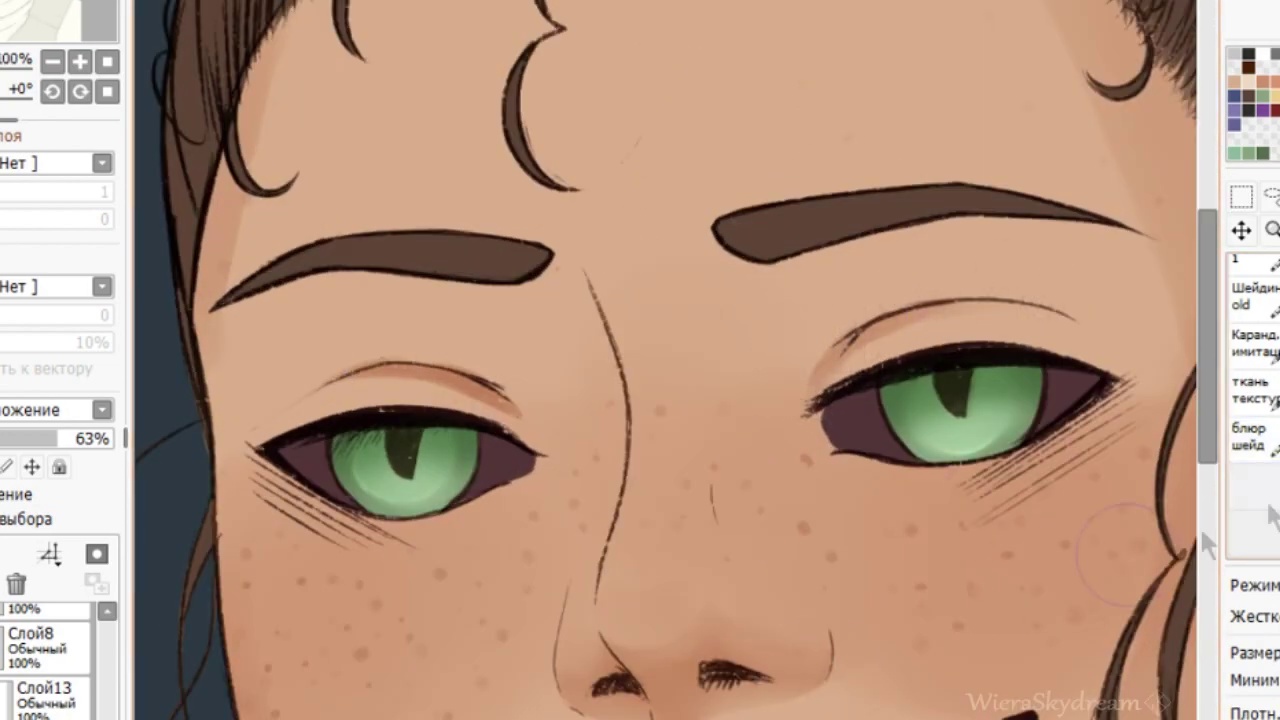
pyautogui.click(1254, 438)
pyautogui.press('End')
pyautogui.press('End')
pyautogui.press('End')
pyautogui.press('End')
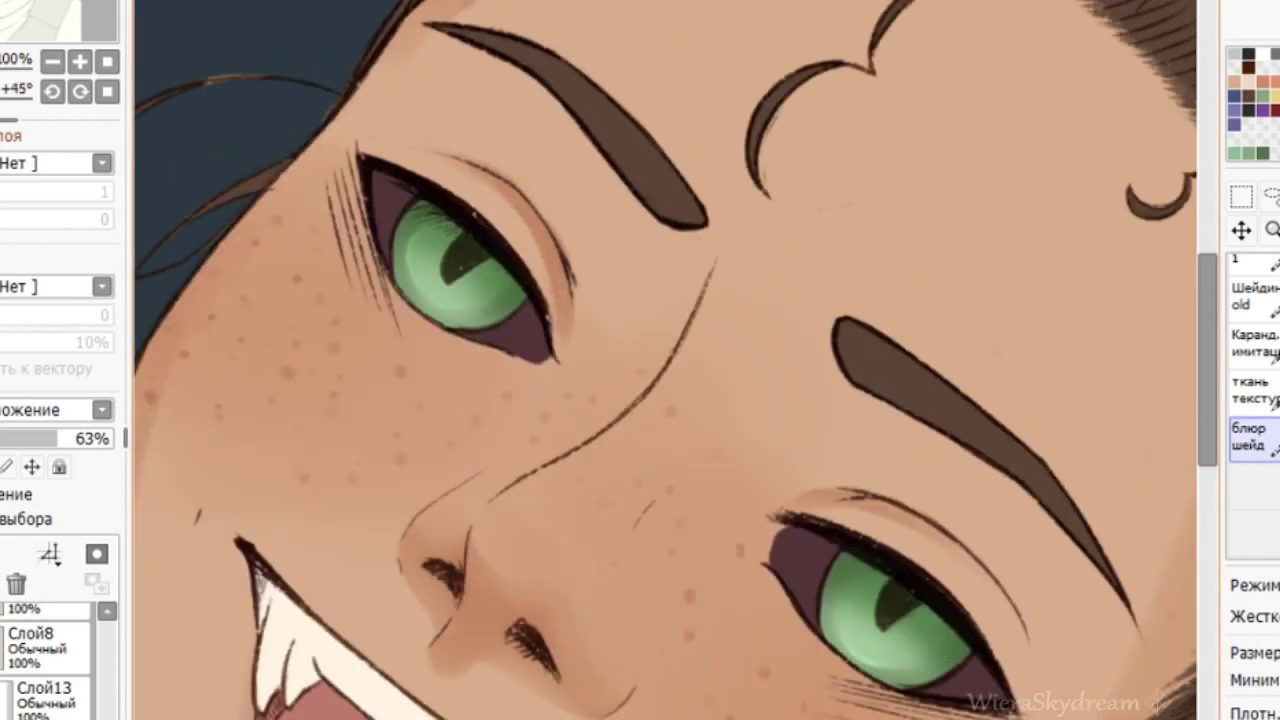
pyautogui.press('Home')
# Set up a Multiply layer at 40% opacity, then paint and blend shadows beside the nose and below the inner eye corner.
pyautogui.click(28, 410)
pyautogui.click(26, 460)
pyautogui.click(28, 438)
pyautogui.moveTo(517, 545)
pyautogui.mouseDown()
pyautogui.moveTo(550, 479)
pyautogui.moveTo(504, 566)
pyautogui.mouseUp()
pyautogui.moveTo(788, 463); pyautogui.dragTo(864, 530)
pyautogui.click(1250, 437)
pyautogui.moveTo(795, 470); pyautogui.dragTo(829, 509)
pyautogui.moveTo(508, 566)
pyautogui.mouseDown()
pyautogui.moveTo(558, 471)
pyautogui.moveTo(544, 516)
pyautogui.mouseUp()
pyautogui.scroll(-6, 634, 262)
pyautogui.scroll(5, 642, 298)
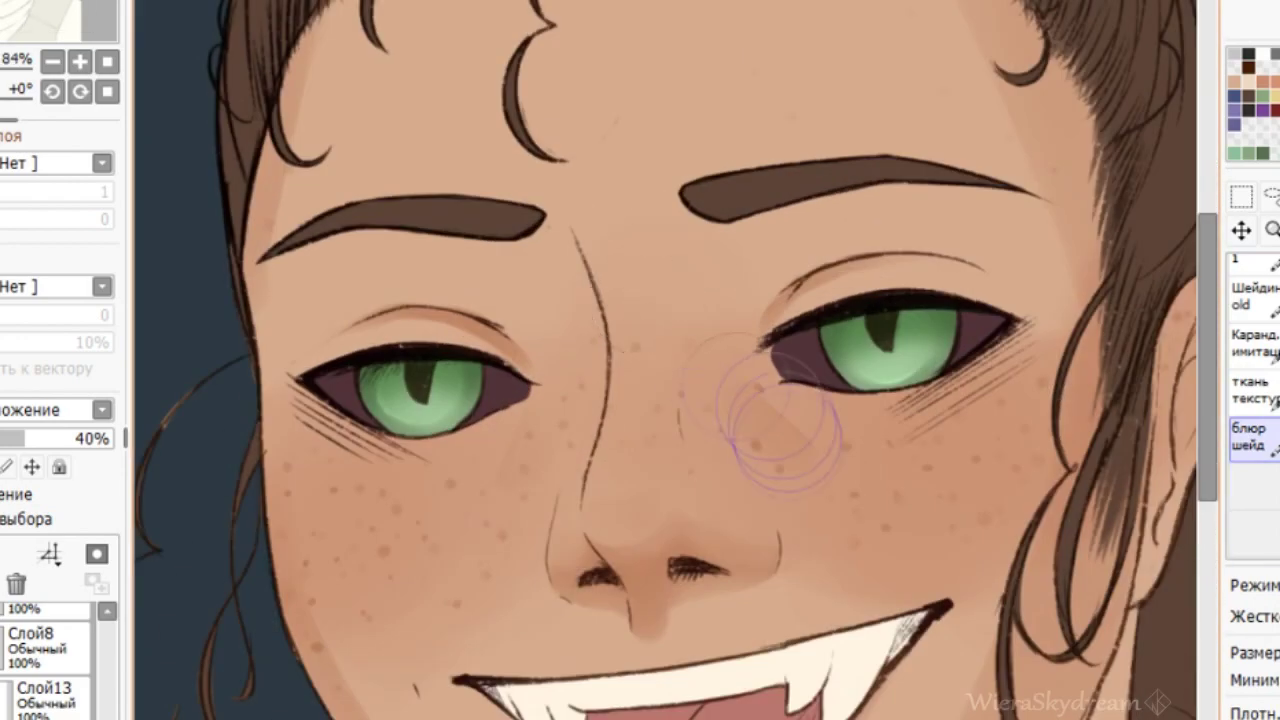
# Lasso the shading between the first eye and the nose, transform it, and clear the selection.
pyautogui.press('l')
pyautogui.moveTo(446, 500)
pyautogui.mouseDown()
pyautogui.moveTo(506, 340)
pyautogui.moveTo(562, 338)
pyautogui.mouseUp()
pyautogui.hotkey('ctrl', 't')
pyautogui.press('Return')
pyautogui.hotkey('ctrl', 'd')
# Set up a Multiply layer at 20% opacity and paint broad shadows over the eye sockets and beside the nose bridge.
pyautogui.press('b')
pyautogui.click(51, 415)
pyautogui.click(4, 439)
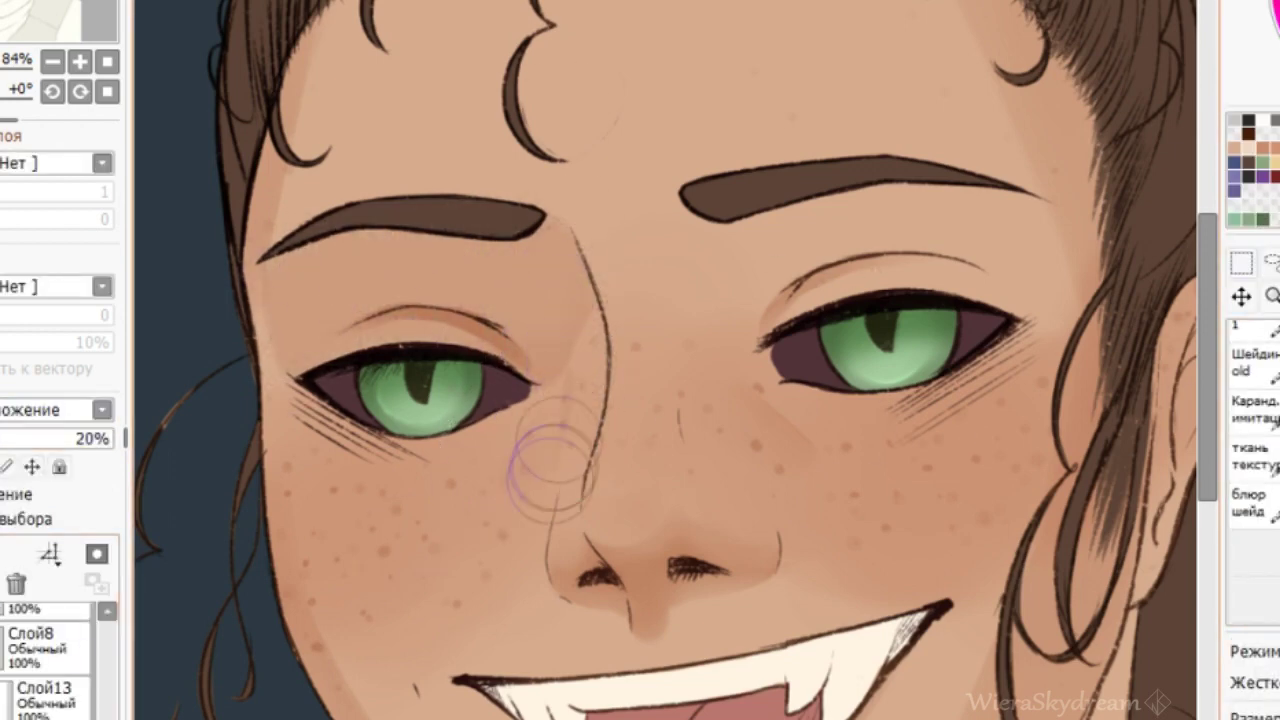
pyautogui.press('End')
pyautogui.moveTo(712, 450)
pyautogui.mouseDown()
pyautogui.moveTo(720, 528)
pyautogui.moveTo(697, 436)
pyautogui.moveTo(730, 317)
pyautogui.moveTo(846, 311)
pyautogui.moveTo(958, 358)
pyautogui.mouseUp()
pyautogui.moveTo(738, 440); pyautogui.dragTo(742, 520)
pyautogui.moveTo(966, 329)
pyautogui.mouseDown()
pyautogui.moveTo(1028, 357)
pyautogui.moveTo(980, 330)
pyautogui.mouseUp()
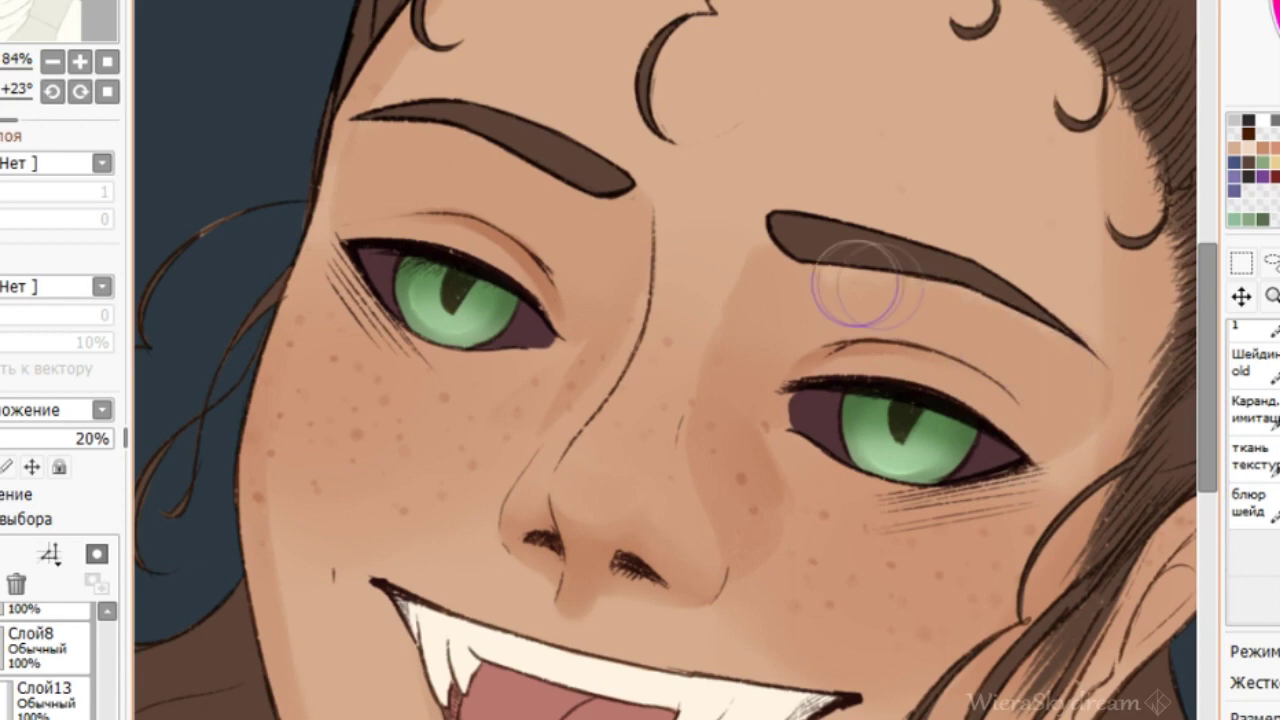
# Blend the eye socket and nose bridge shadows with the блюр шейд brush.
pyautogui.press('Home')
pyautogui.click(1252, 504)
pyautogui.moveTo(693, 243); pyautogui.dragTo(697, 338)
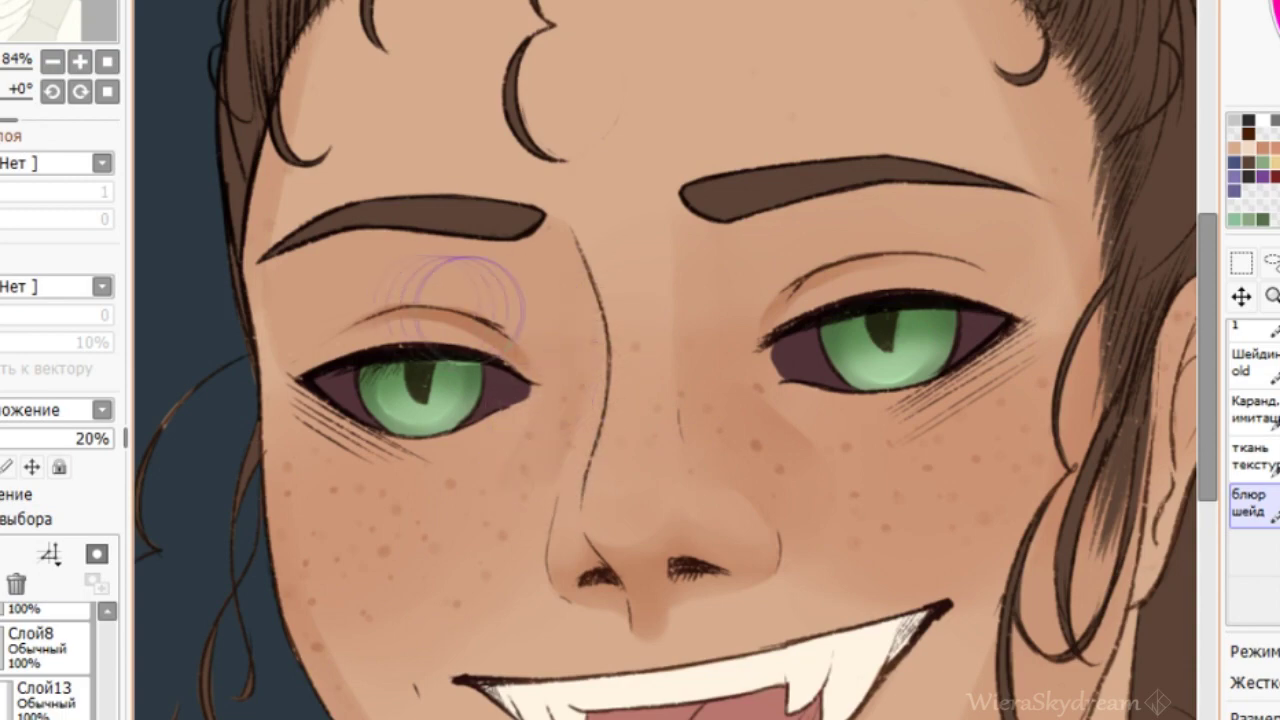
pyautogui.scroll(-5, 655, 382)
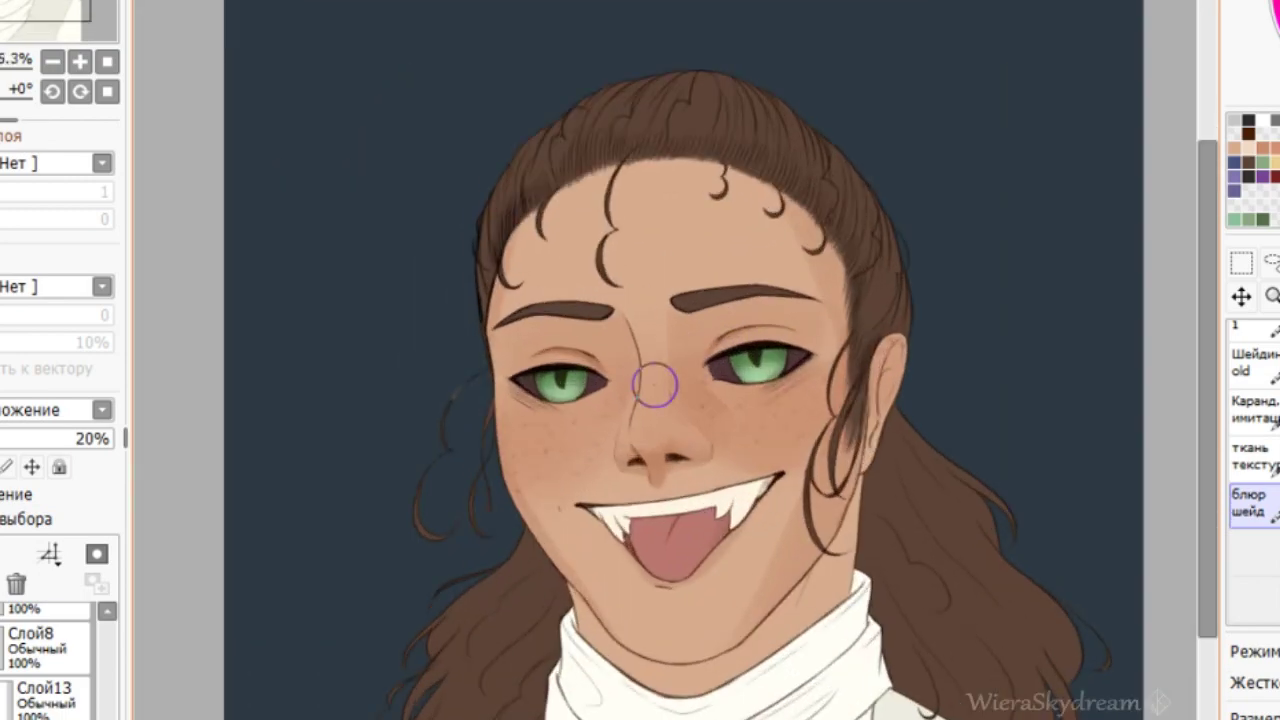
# Shade the ear and the neck under the jaw on a Multiply layer at 40% opacity, blending with the блюр шейд brush.
pyautogui.scroll(3, 624, 328)
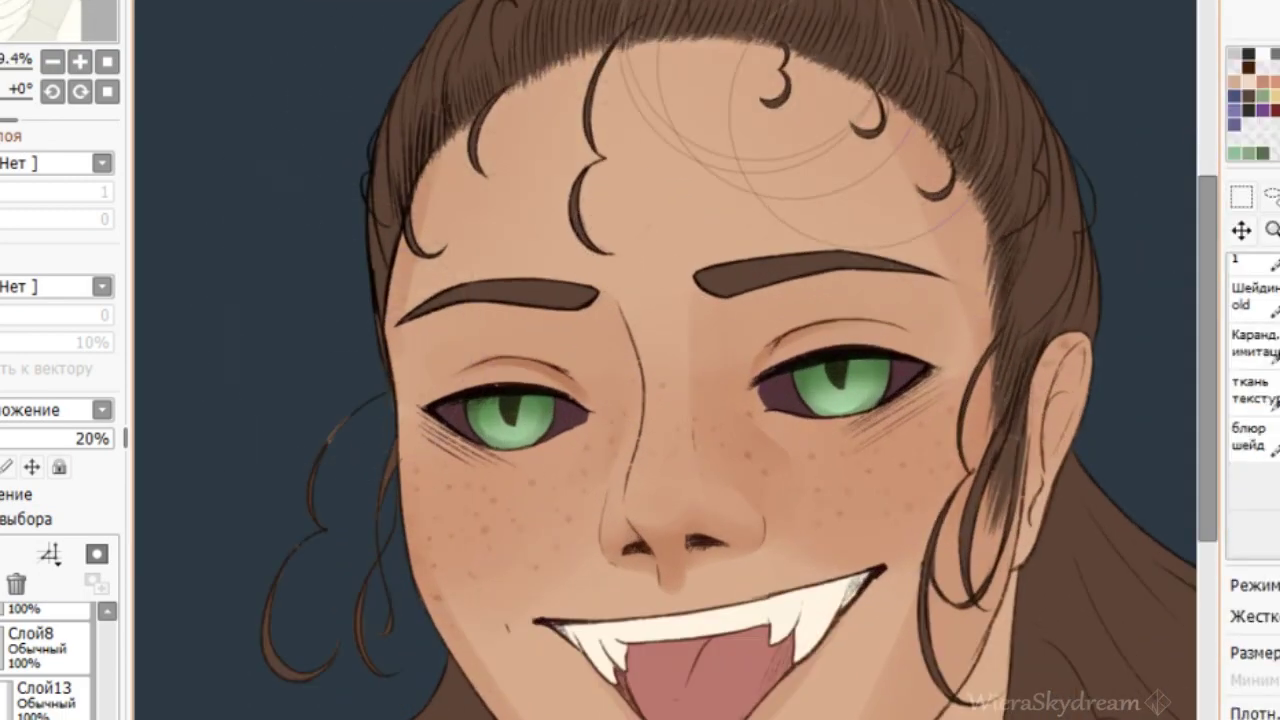
pyautogui.moveTo(1212, 348); pyautogui.dragTo(1212, 396)
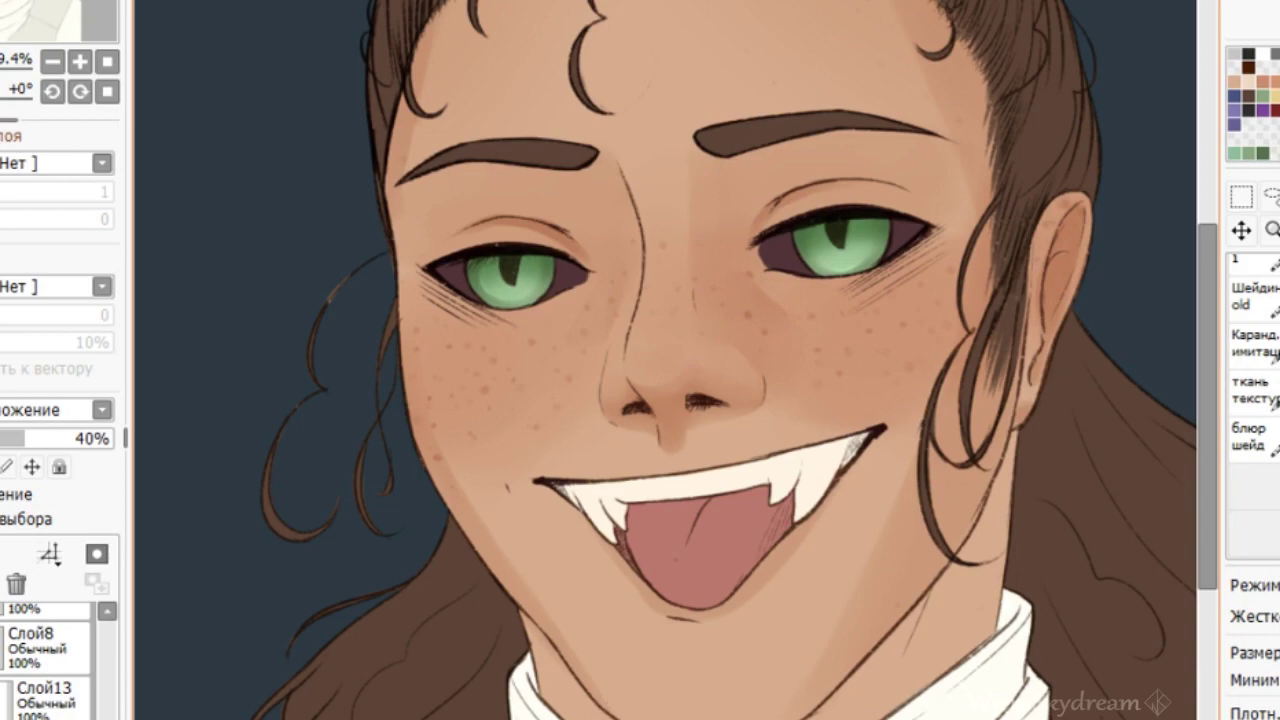
pyautogui.moveTo(976, 517); pyautogui.dragTo(650, 690)
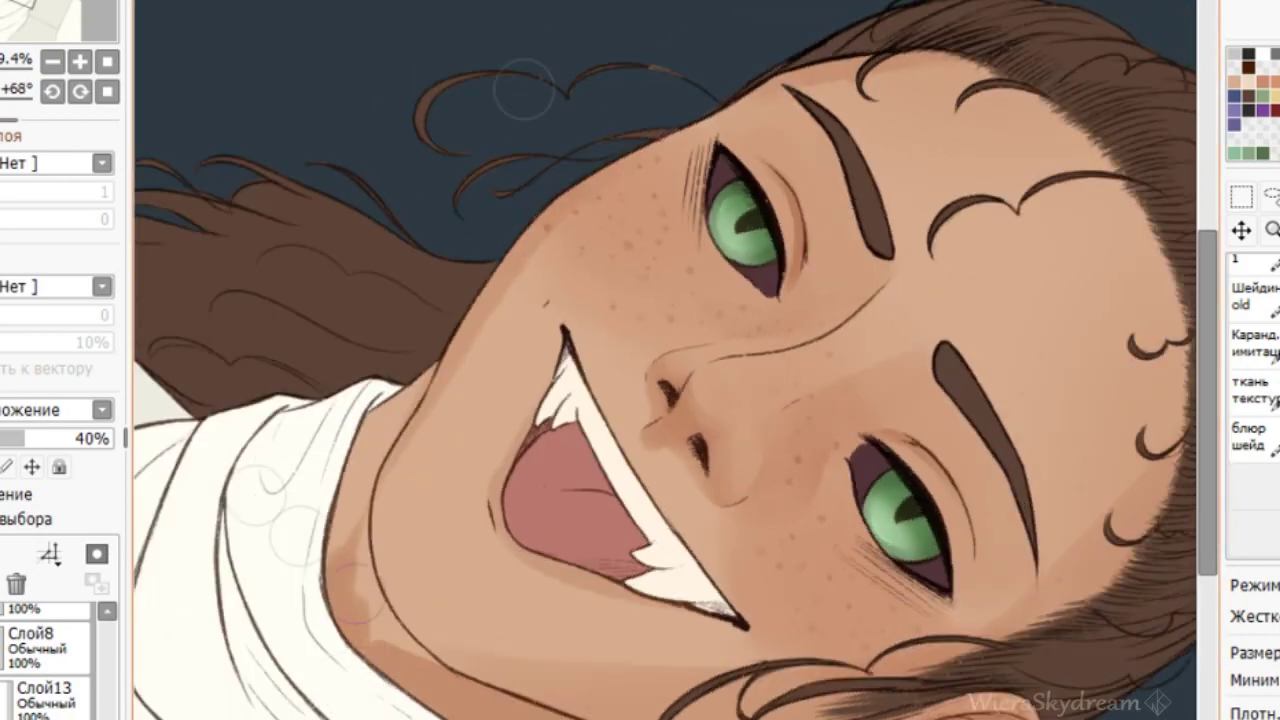
pyautogui.click(1250, 438)
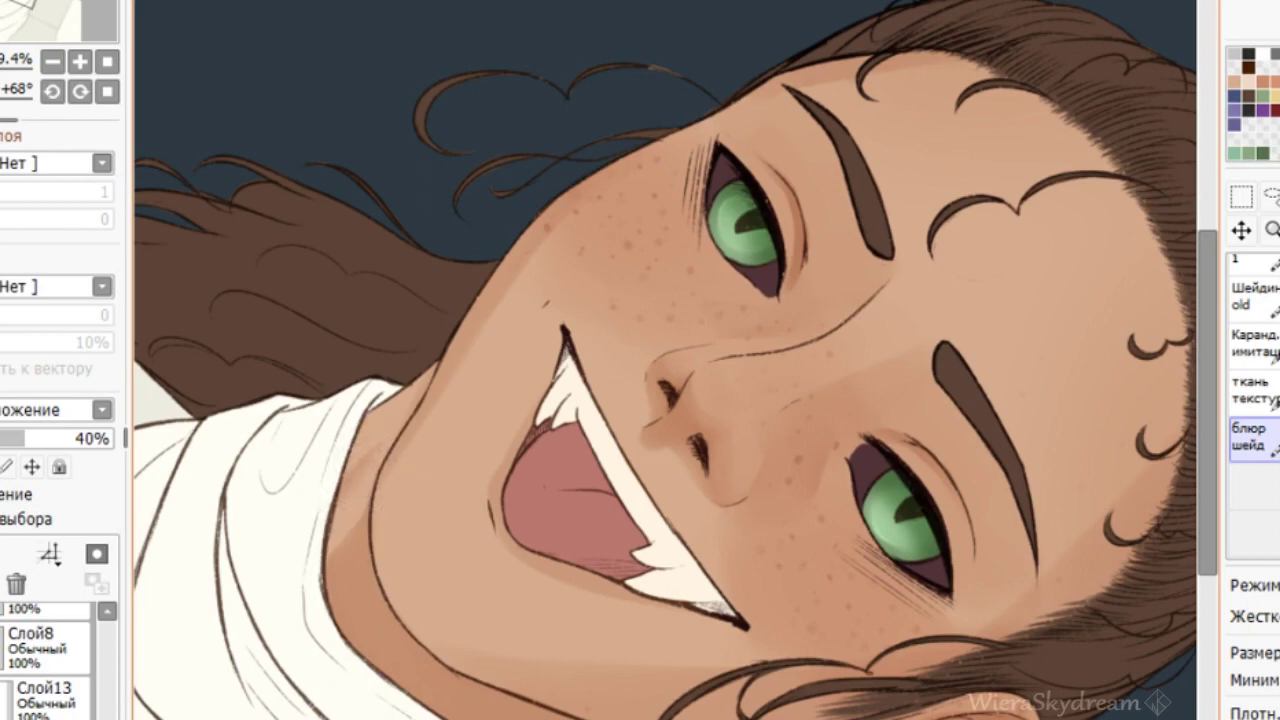
pyautogui.press('Home')
# Shade the cheek and side of the face on a Multiply layer at 30% opacity, blending with the блюр шейд brush.
pyautogui.scroll(-3, 665, 380)
pyautogui.scroll(6, 628, 472)
pyautogui.press('b')
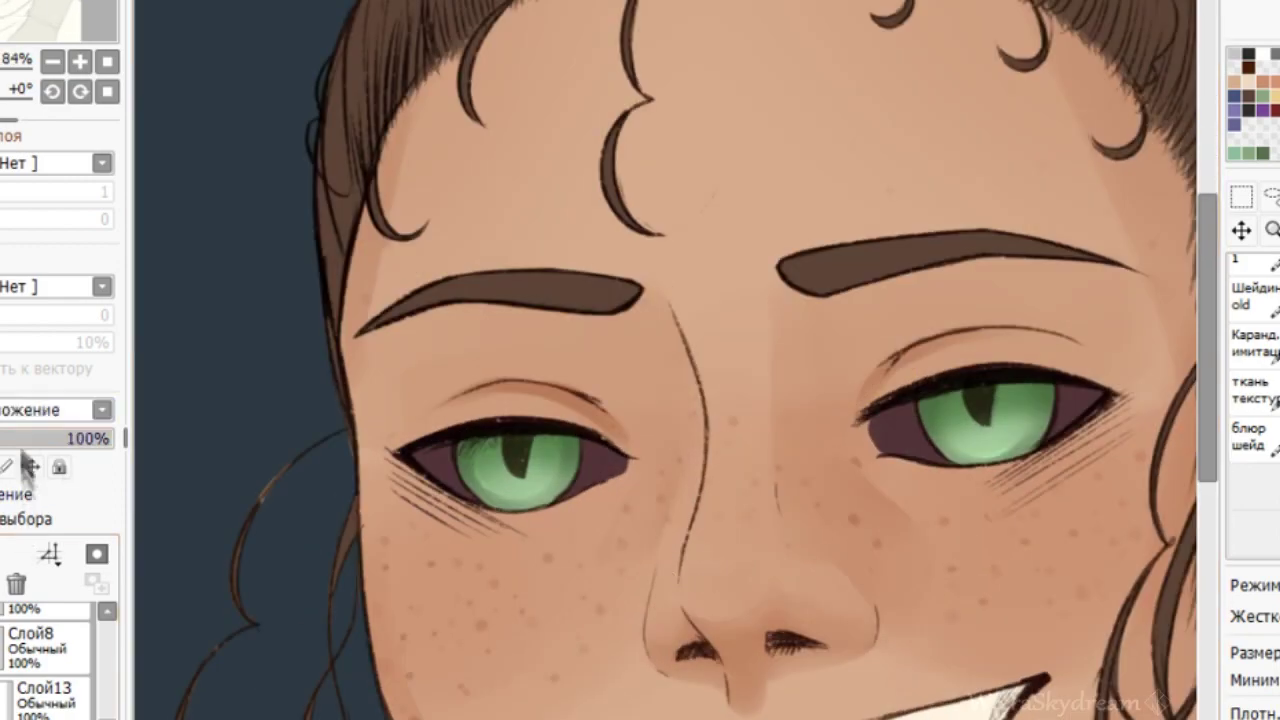
pyautogui.scroll(2, 1254, 405)
pyautogui.scroll(-3, 1254, 405)
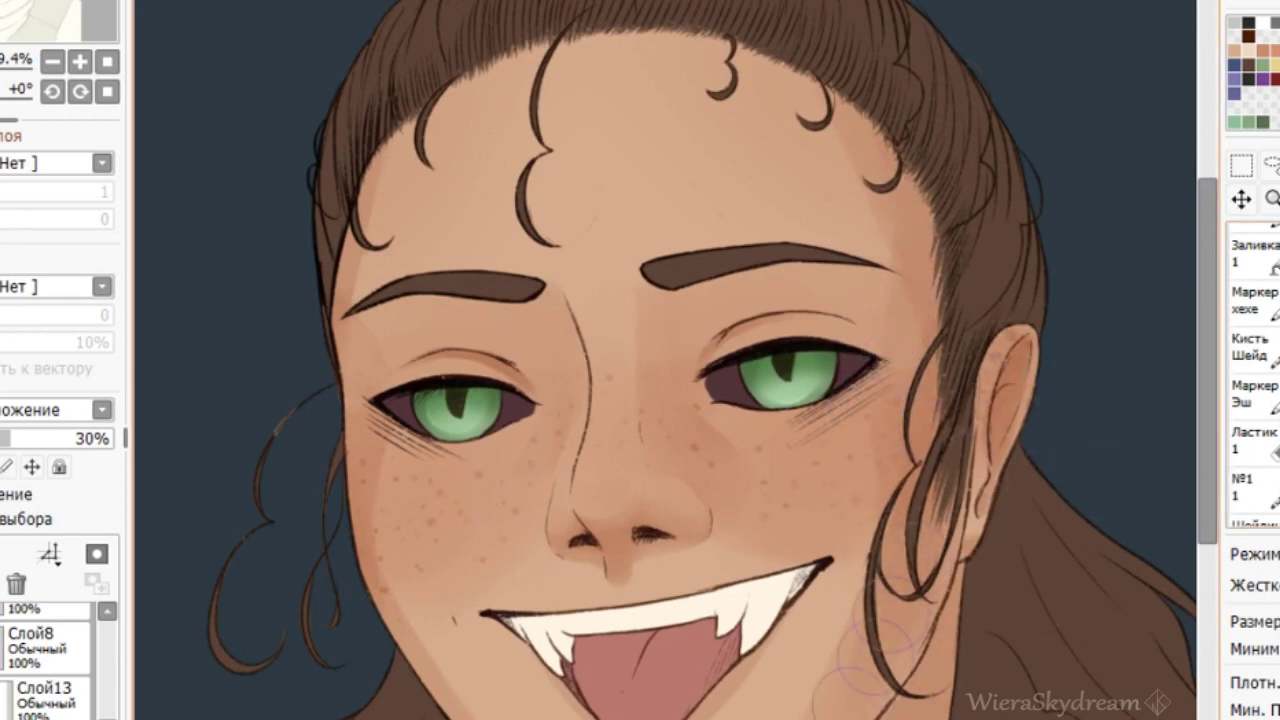
pyautogui.scroll(-5, 1252, 400)
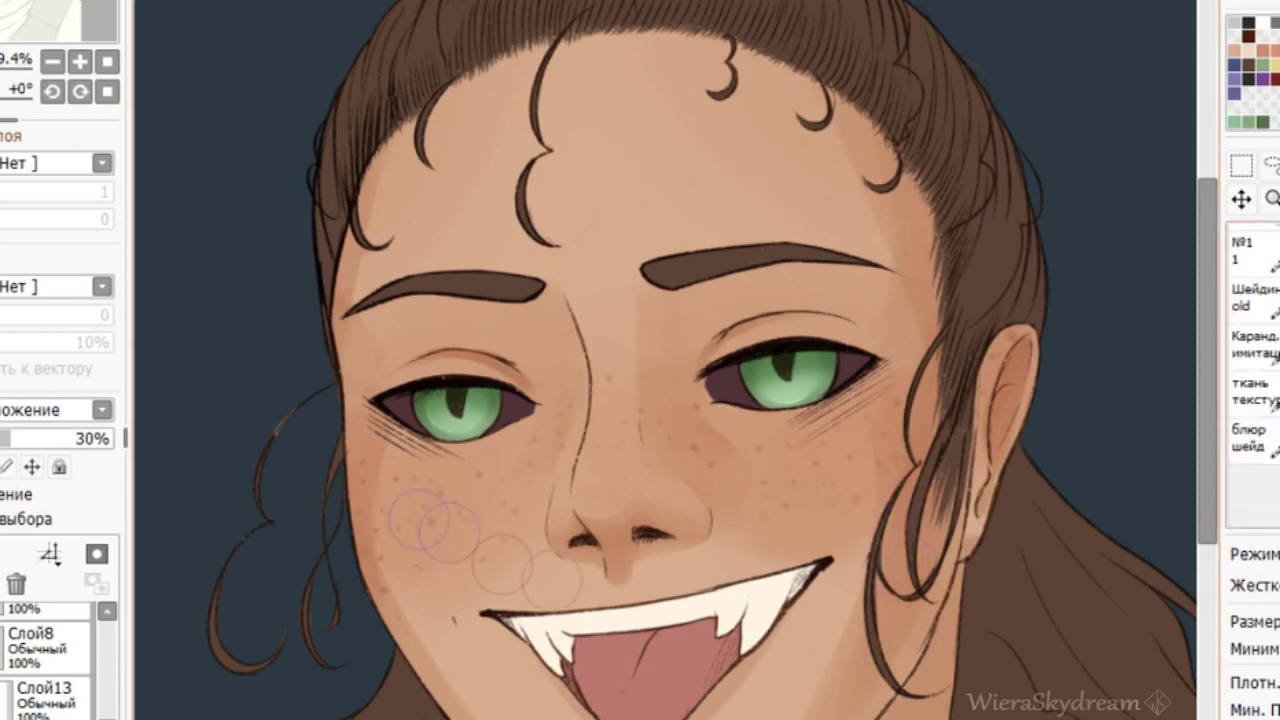
pyautogui.click(1250, 440)
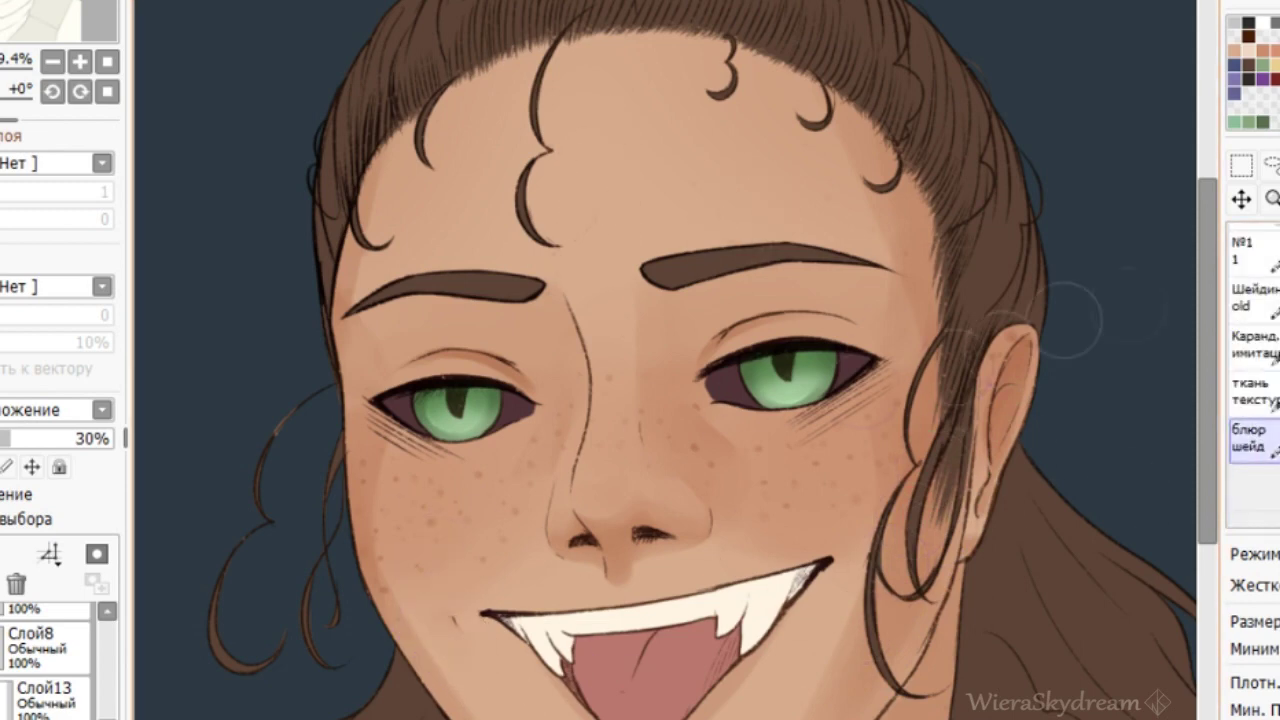
# Deepen the shadows around the cheek and jaw on a Multiply layer at 67% opacity, blending with the блюр шейд brush.
pyautogui.click(1278, 262)
pyautogui.moveTo(14, 438); pyautogui.dragTo(64, 438)
pyautogui.moveTo(904, 462); pyautogui.dragTo(788, 212)
pyautogui.click(1250, 440)
pyautogui.moveTo(964, 604); pyautogui.dragTo(1020, 516)
pyautogui.moveTo(1030, 430)
pyautogui.mouseDown()
pyautogui.moveTo(665, 690)
pyautogui.moveTo(360, 600)
pyautogui.moveTo(400, 668)
pyautogui.moveTo(326, 553)
pyautogui.mouseUp()
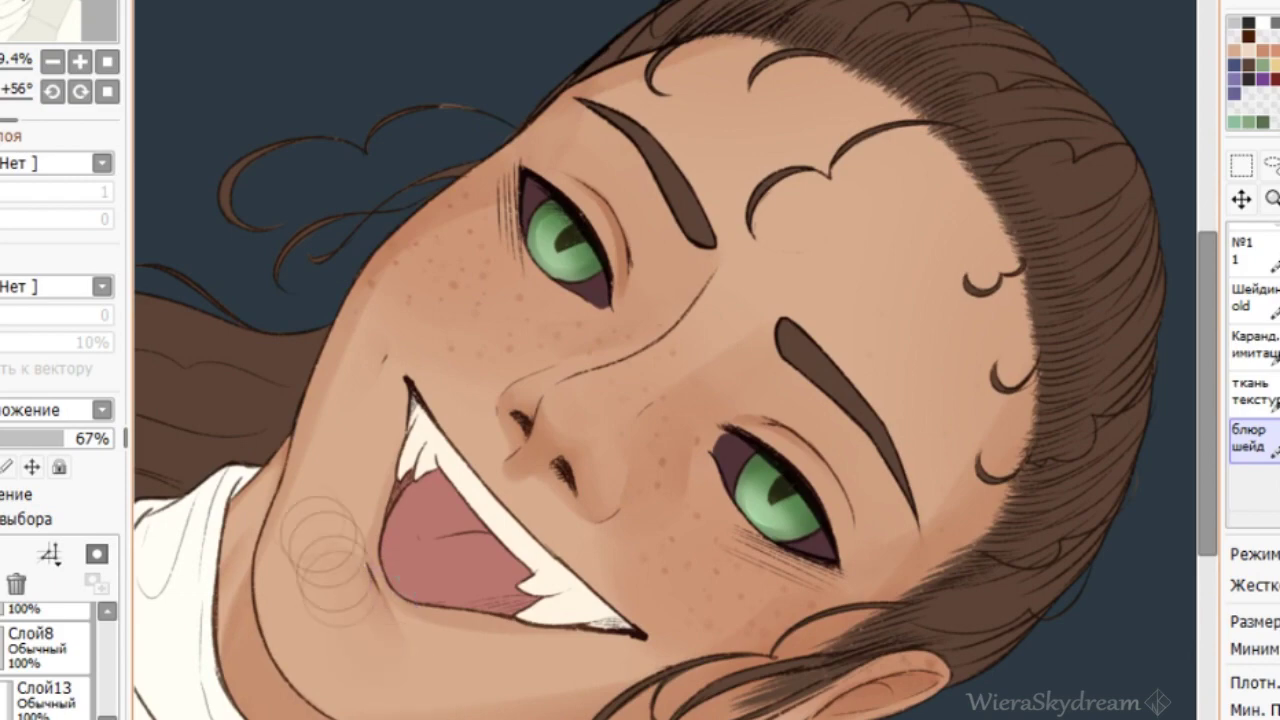
# Set the Multiply shading layer to 32% opacity and work on the shadow beside the mouth corner.
pyautogui.press('Home')
pyautogui.click(17, 466)
pyautogui.click(13, 439)
pyautogui.scroll(4, 1252, 375)
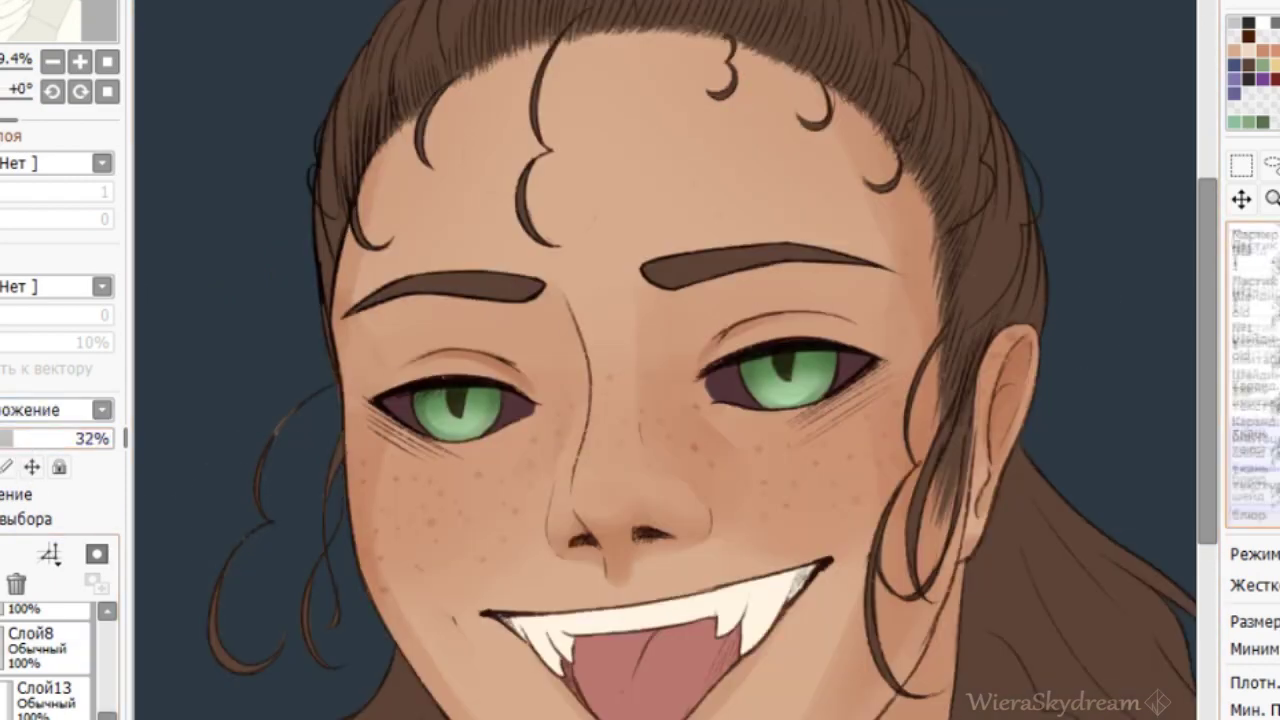
pyautogui.scroll(-1, 1252, 375)
pyautogui.moveTo(1208, 350); pyautogui.dragTo(1208, 431)
pyautogui.press('Delete')
pyautogui.press('Delete')
pyautogui.press('Delete')
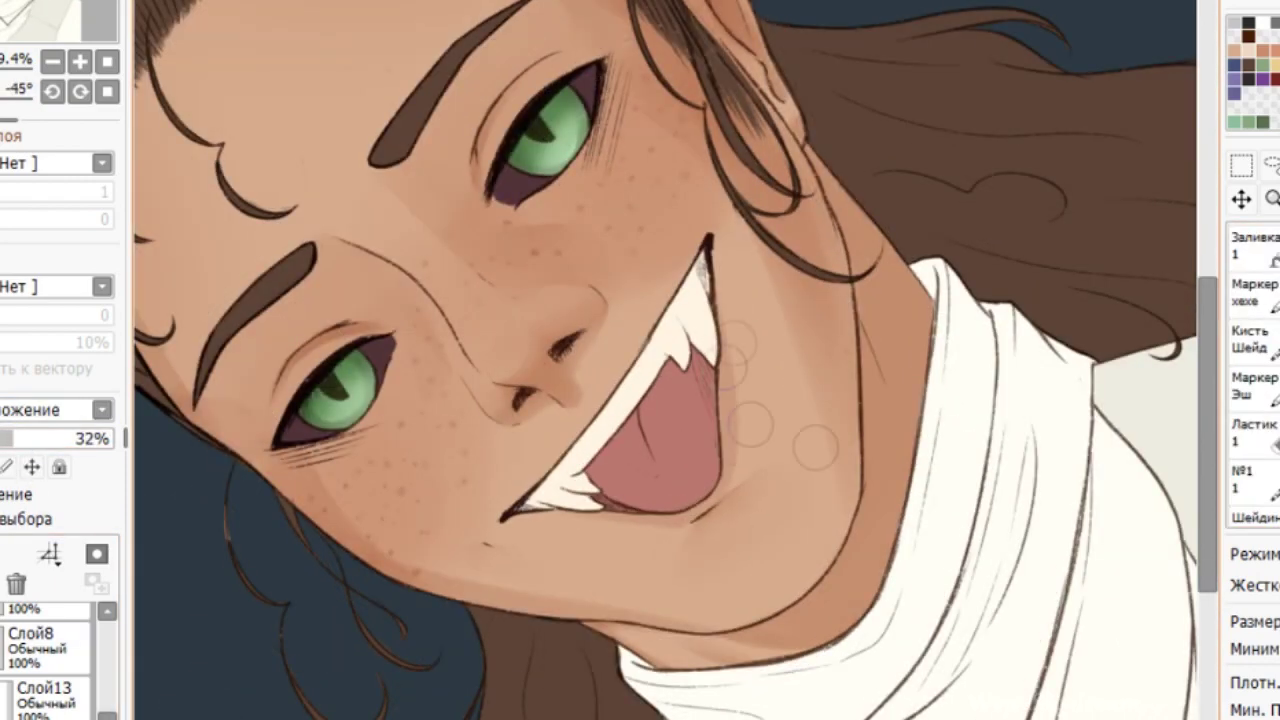
# Soften the shadows along the jaw and below the tongue with the блюр шейд brush.
pyautogui.press('Home')
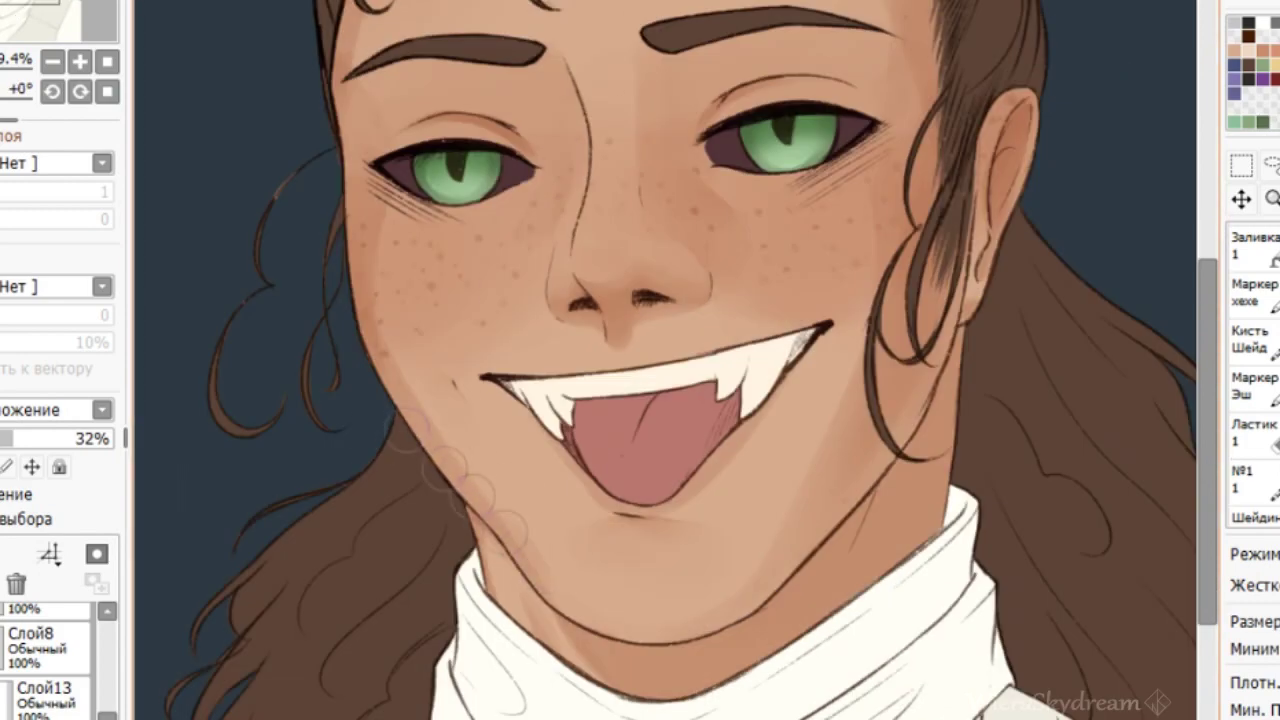
pyautogui.scroll(-3, 1254, 480)
pyautogui.click(1252, 506)
pyautogui.scroll(-3, 752, 484)
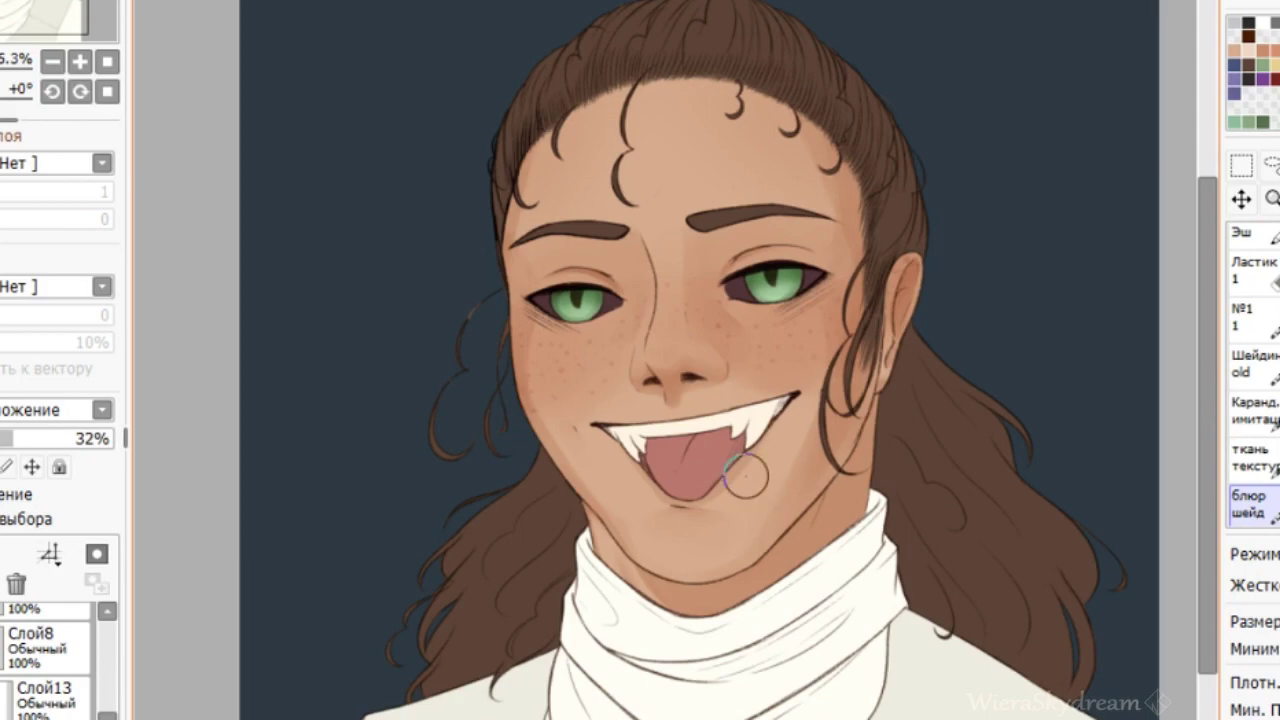
# Paint a shadow across the nose bridge between the eyes and blend it into the skin.
pyautogui.scroll(2, 662, 250)
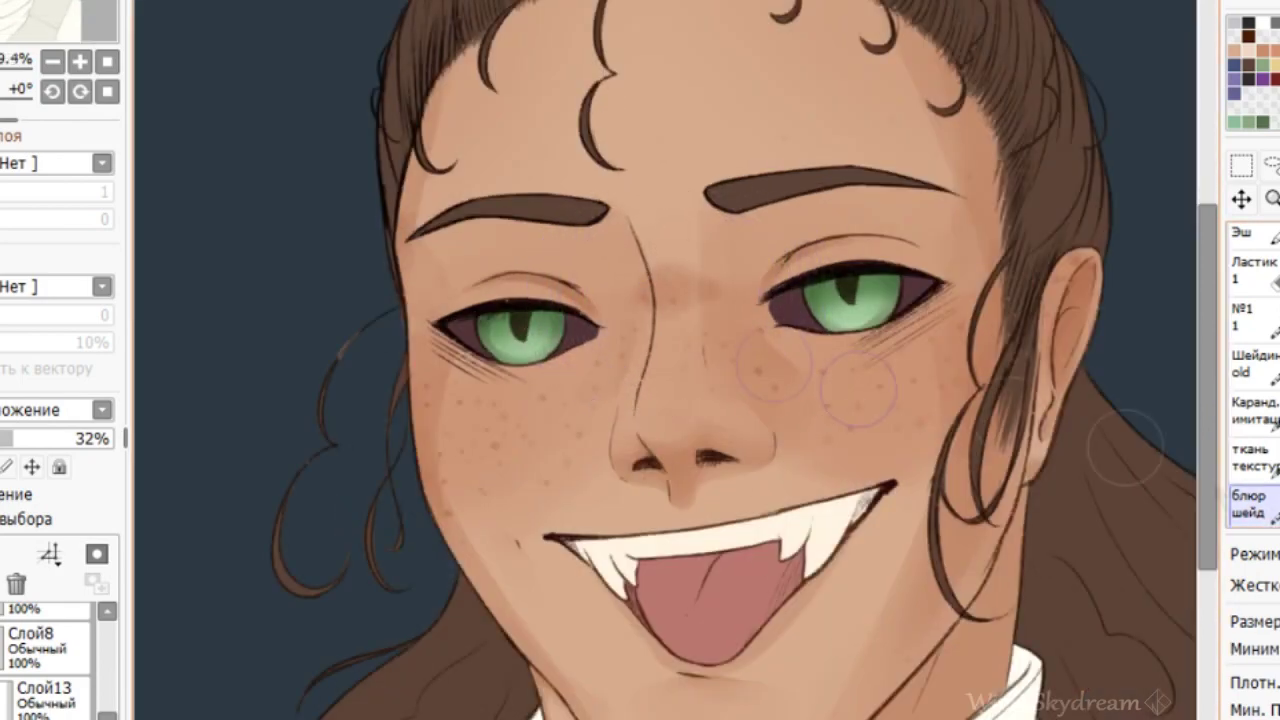
pyautogui.moveTo(677, 311)
pyautogui.mouseDown()
pyautogui.moveTo(650, 236)
pyautogui.moveTo(732, 293)
pyautogui.moveTo(627, 281)
pyautogui.moveTo(656, 266)
pyautogui.mouseUp()
pyautogui.scroll(-3, 655, 265)
pyautogui.scroll(4, 657, 300)
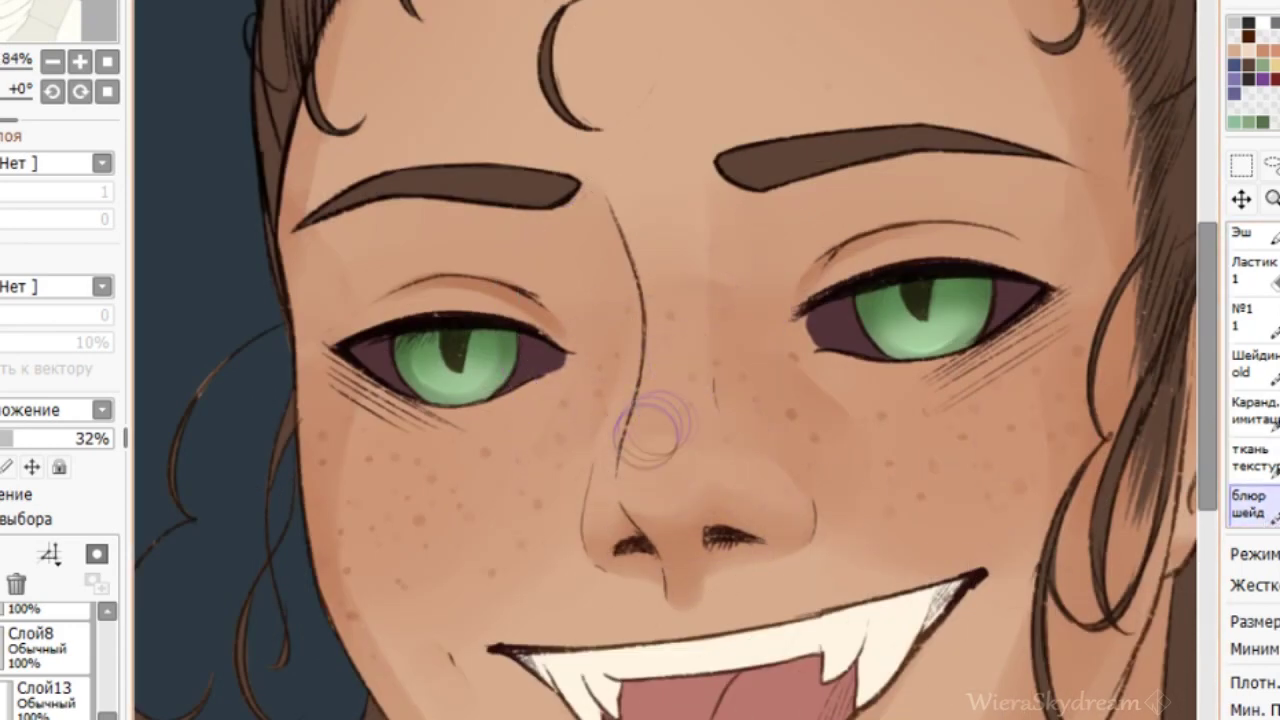
pyautogui.scroll(-3, 700, 192)
pyautogui.scroll(4, 694, 191)
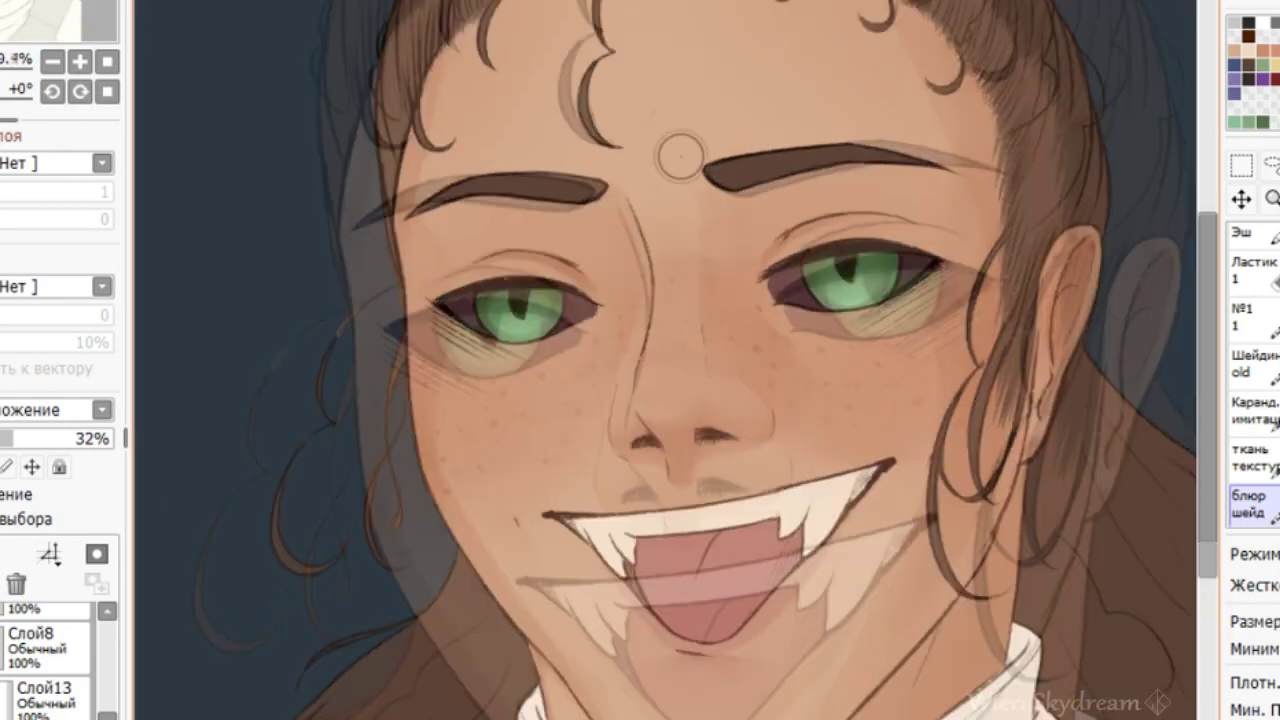
# Soften the shading between the brow and the upper eyelid with the блюр шейд brush.
pyautogui.press('End')
pyautogui.press('End')
pyautogui.press('End')
pyautogui.press('End')
pyautogui.press('End')
pyautogui.press('End')
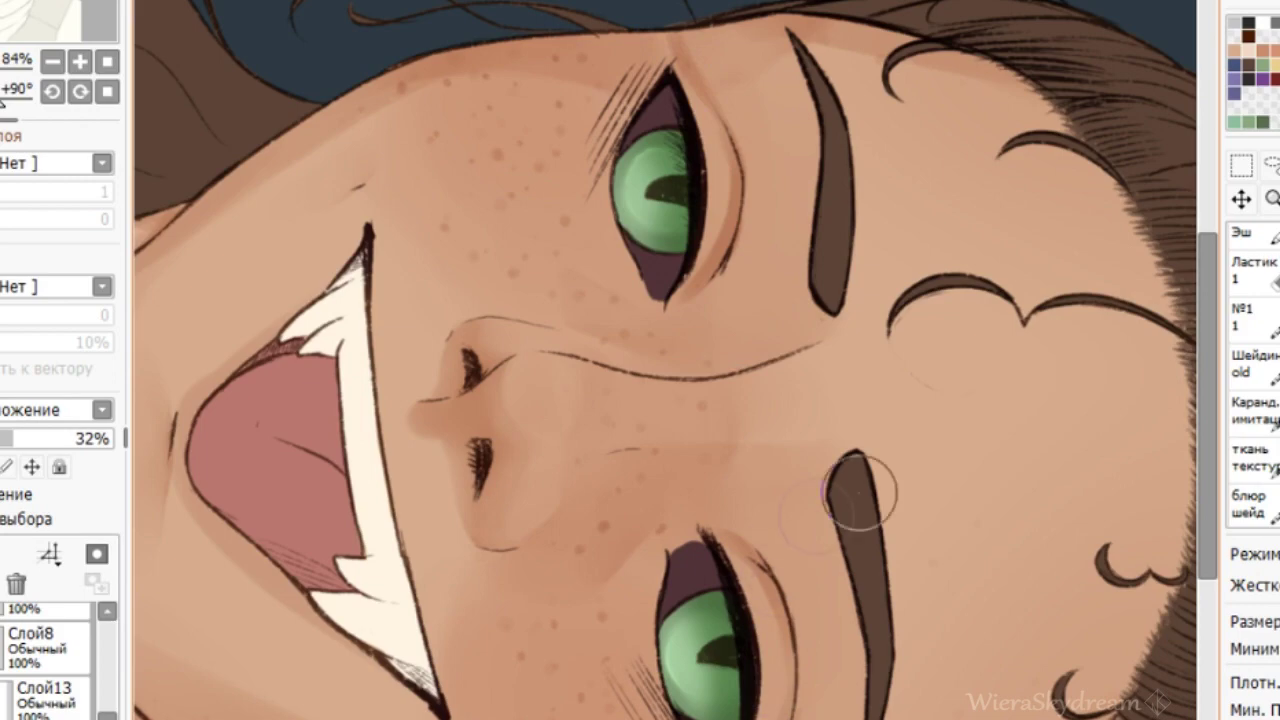
pyautogui.click(1254, 505)
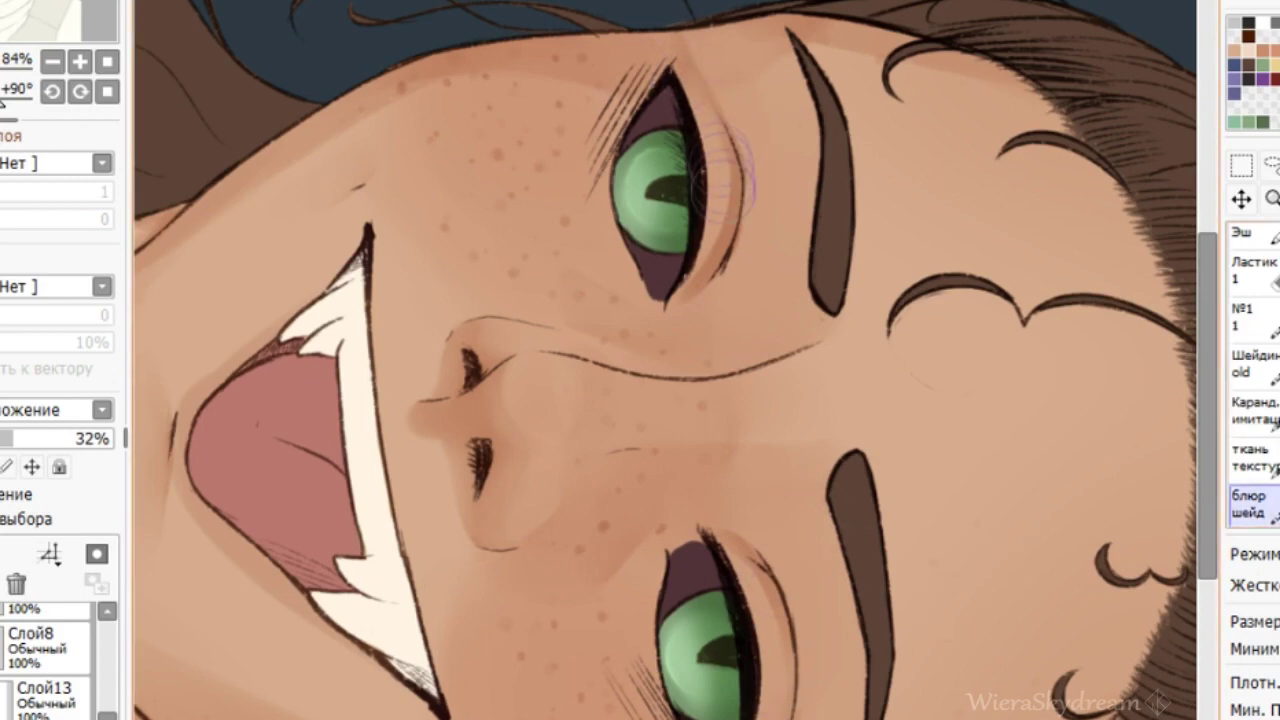
pyautogui.click(1276, 236)
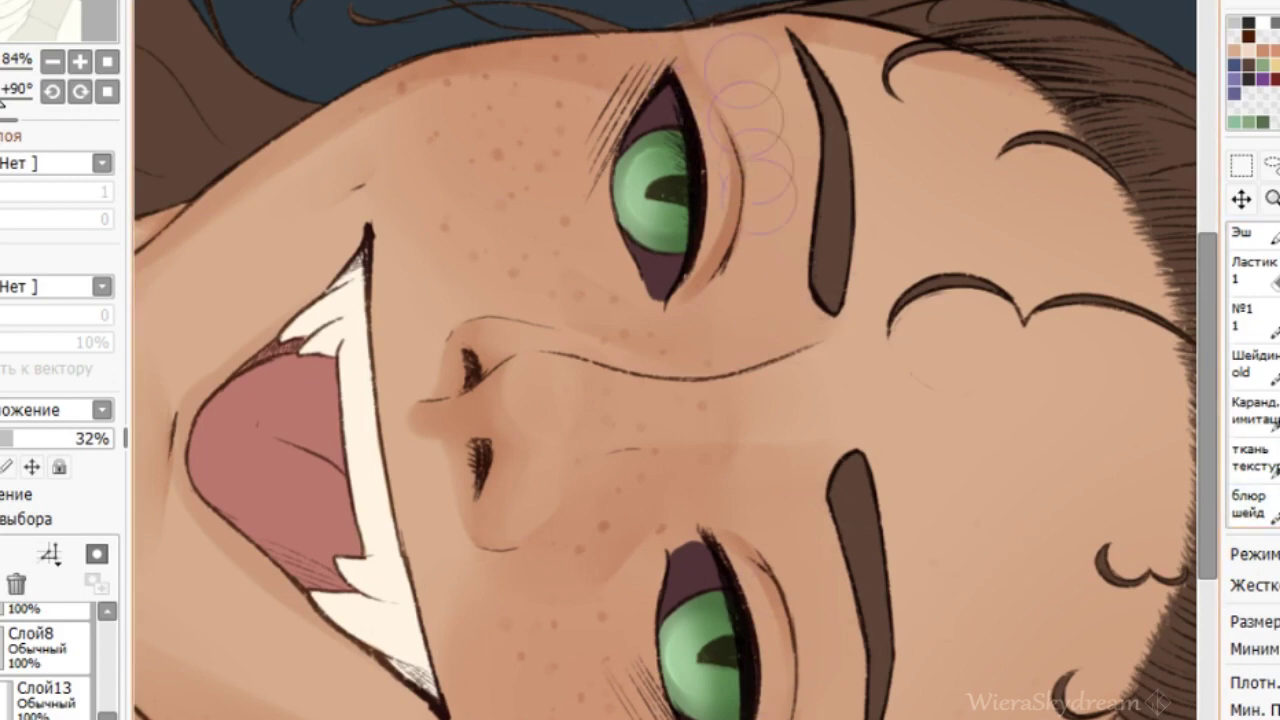
# Set up a Shine layer at 45% opacity for the face.
pyautogui.press('Home')
pyautogui.scroll(-6, 717, 287)
pyautogui.scroll(5, 700, 284)
pyautogui.click(51, 690)
pyautogui.click(46, 411)
pyautogui.click(26, 480)
pyautogui.click(31, 438)
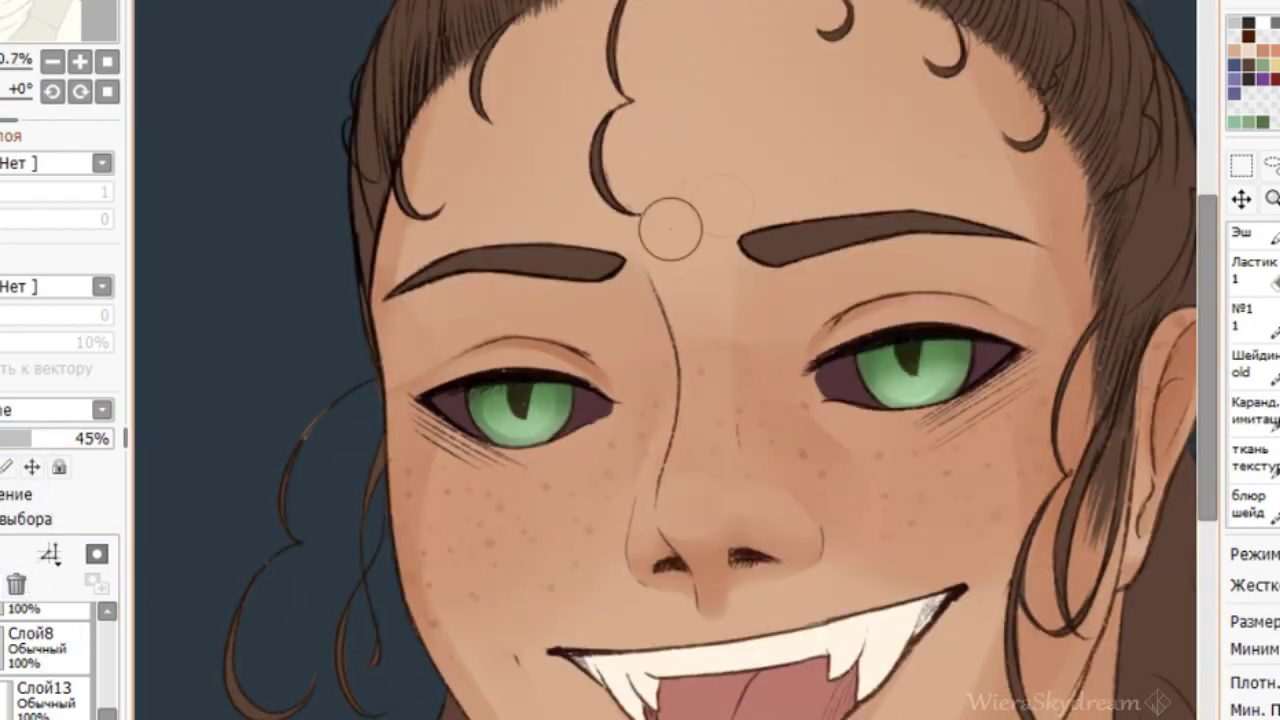
pyautogui.scroll(2, 1252, 300)
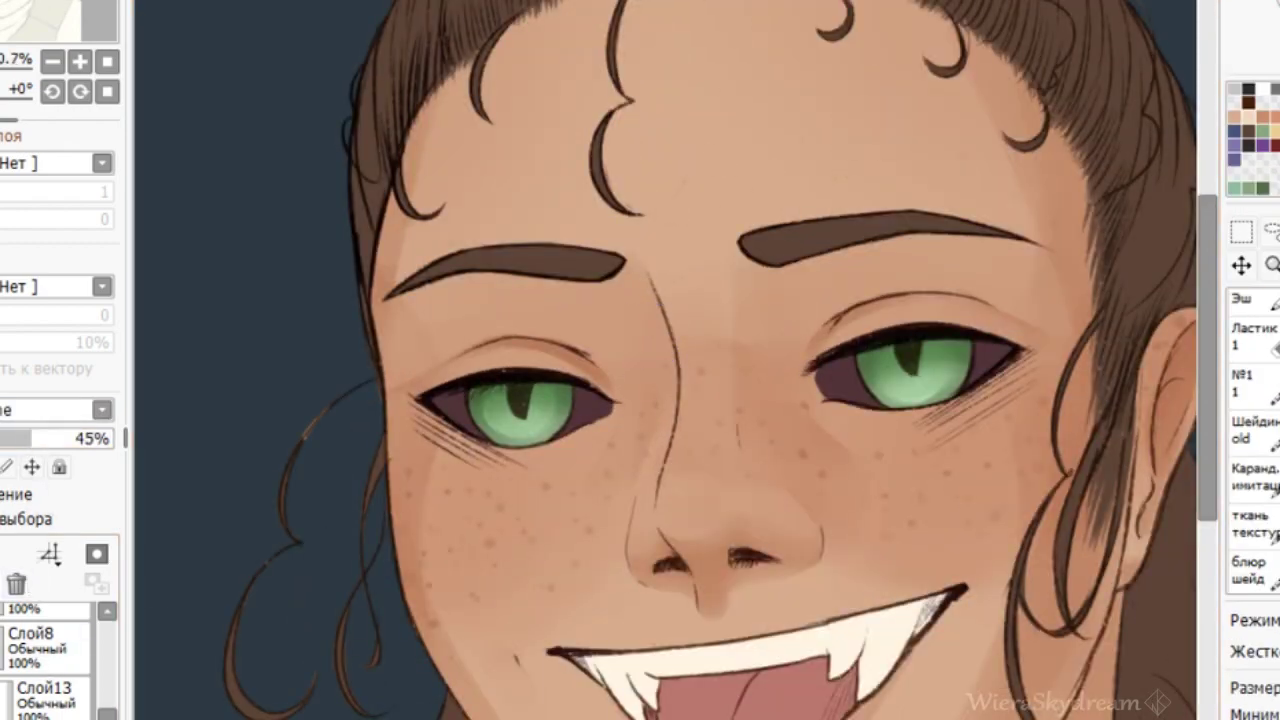
# Shade the tongue below the upper teeth on a Multiply layer at 37% opacity and blend the shadow with the блюр шейд brush.
pyautogui.press('Delete')
pyautogui.press('Delete')
pyautogui.press('Delete')
pyautogui.press('Delete')
pyautogui.press('Delete')
pyautogui.press('Delete')
pyautogui.scroll(5, 703, 606)
pyautogui.moveTo(658, 438); pyautogui.dragTo(600, 717)
pyautogui.moveTo(10, 439); pyautogui.dragTo(53, 438)
pyautogui.click(50, 410)
pyautogui.moveTo(1208, 500); pyautogui.dragTo(1208, 333)
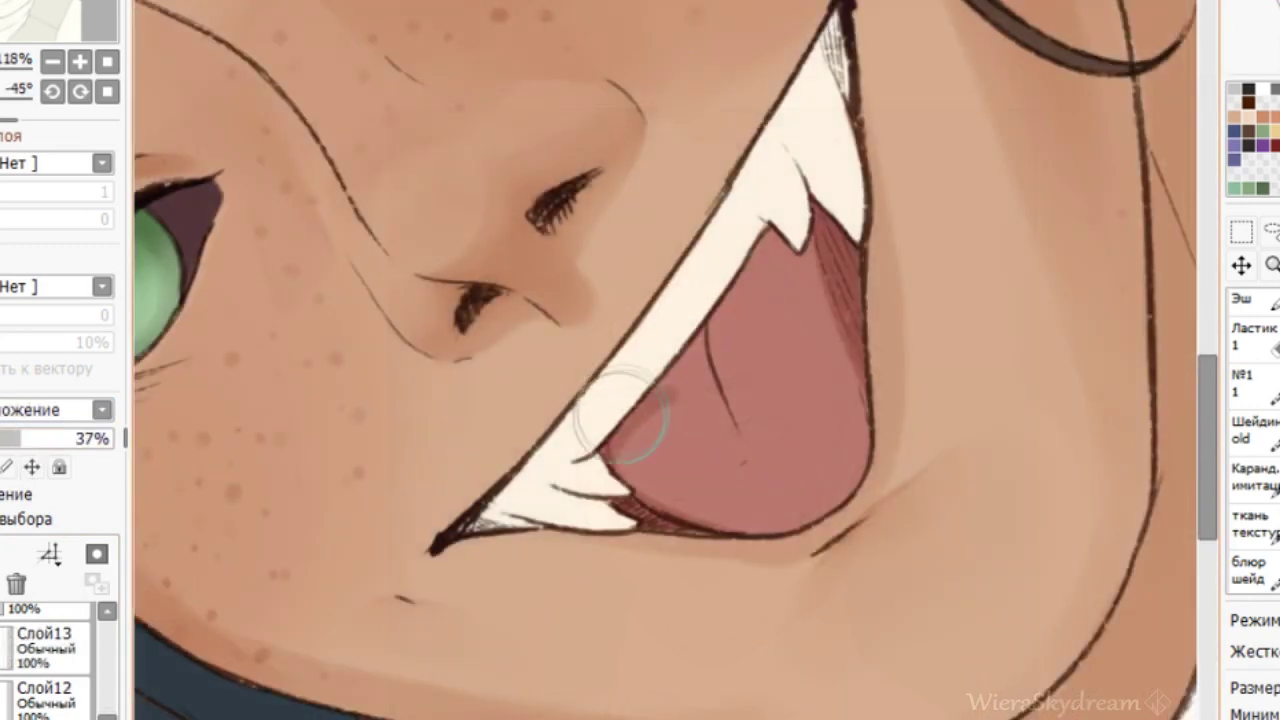
pyautogui.moveTo(690, 365); pyautogui.dragTo(758, 216)
pyautogui.click(1252, 571)
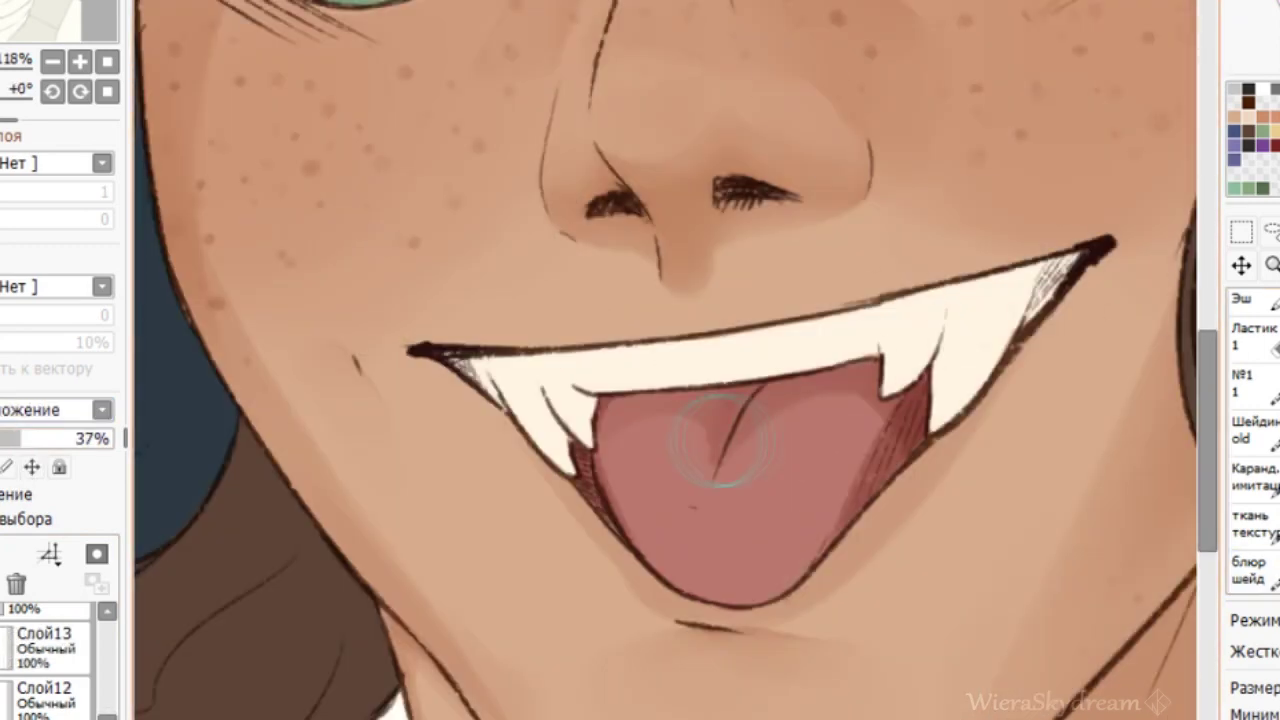
pyautogui.press('b')
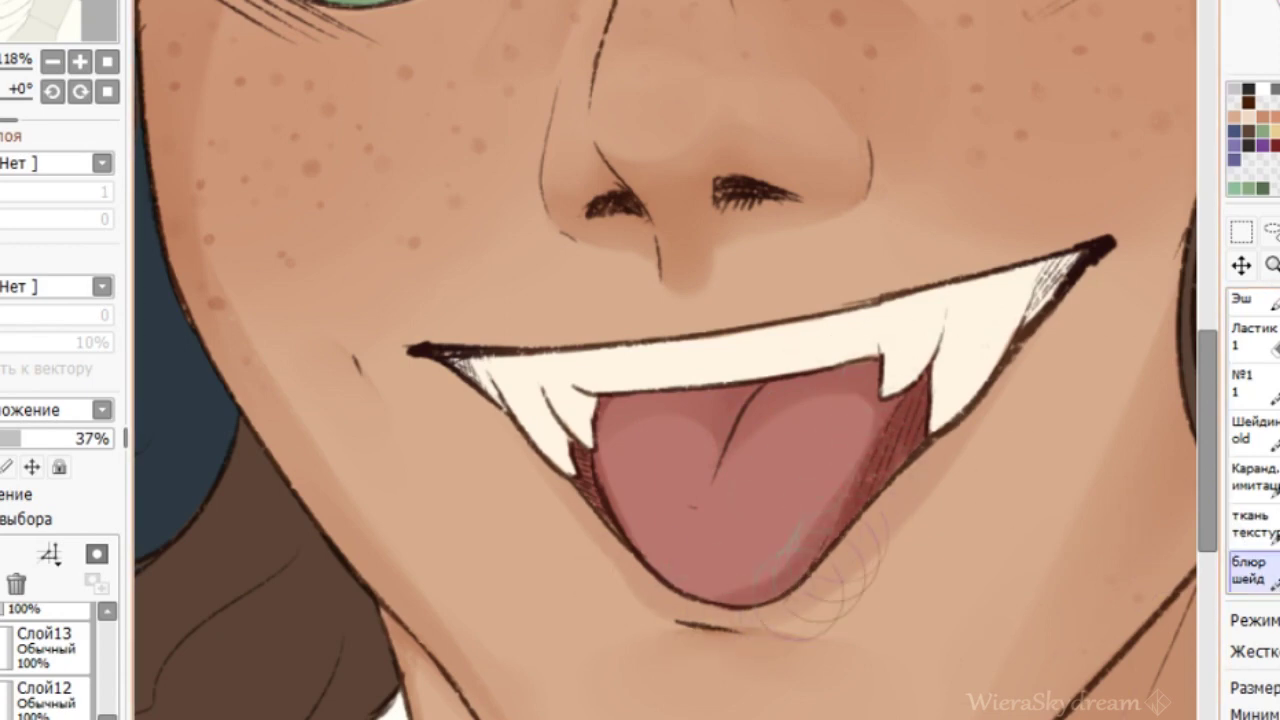
# Add a Multiply layer at 27% opacity, shade the tongue along its central groove and blend the shadow into the sides.
pyautogui.click(3, 554)
pyautogui.click(47, 412)
pyautogui.click(40, 446)
pyautogui.moveTo(18, 440); pyautogui.dragTo(5, 440)
pyautogui.press('n')
pyautogui.moveTo(780, 382)
pyautogui.mouseDown()
pyautogui.moveTo(716, 508)
pyautogui.moveTo(728, 540)
pyautogui.mouseUp()
pyautogui.press('b')
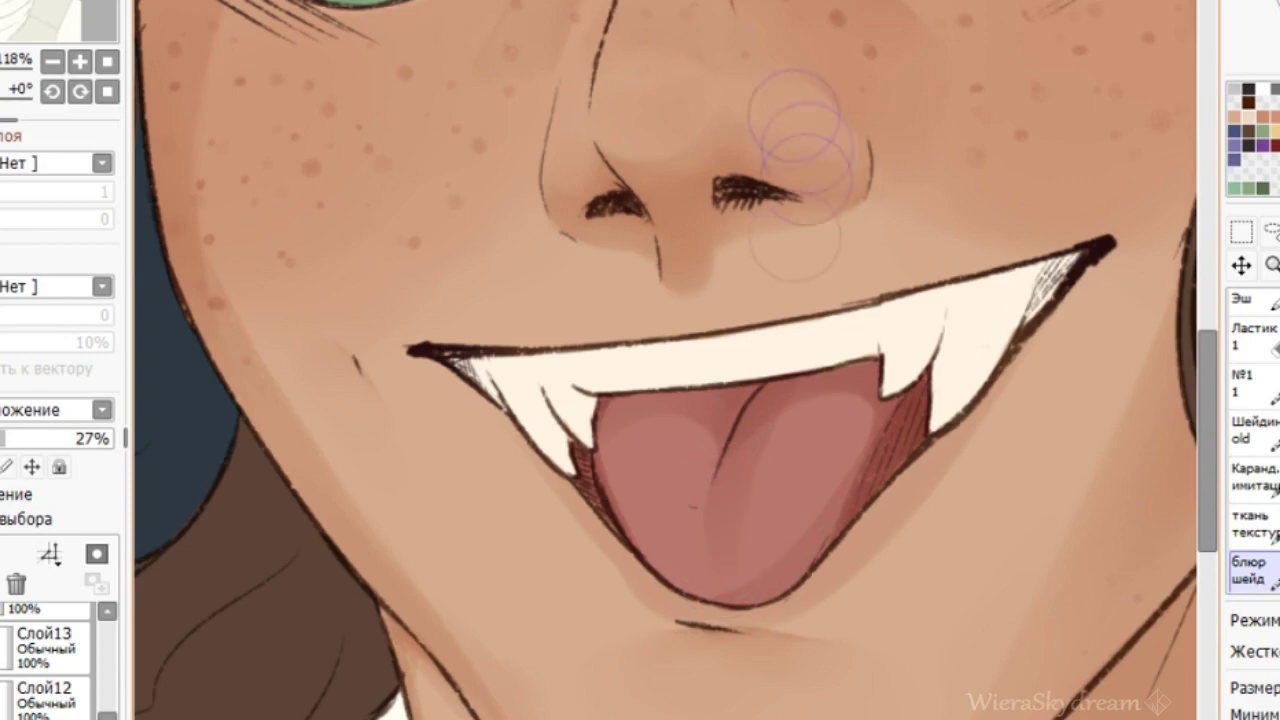
pyautogui.scroll(-2, 806, 150)
pyautogui.moveTo(852, 197); pyautogui.dragTo(794, 380)
pyautogui.scroll(1, 794, 381)
pyautogui.press('n')
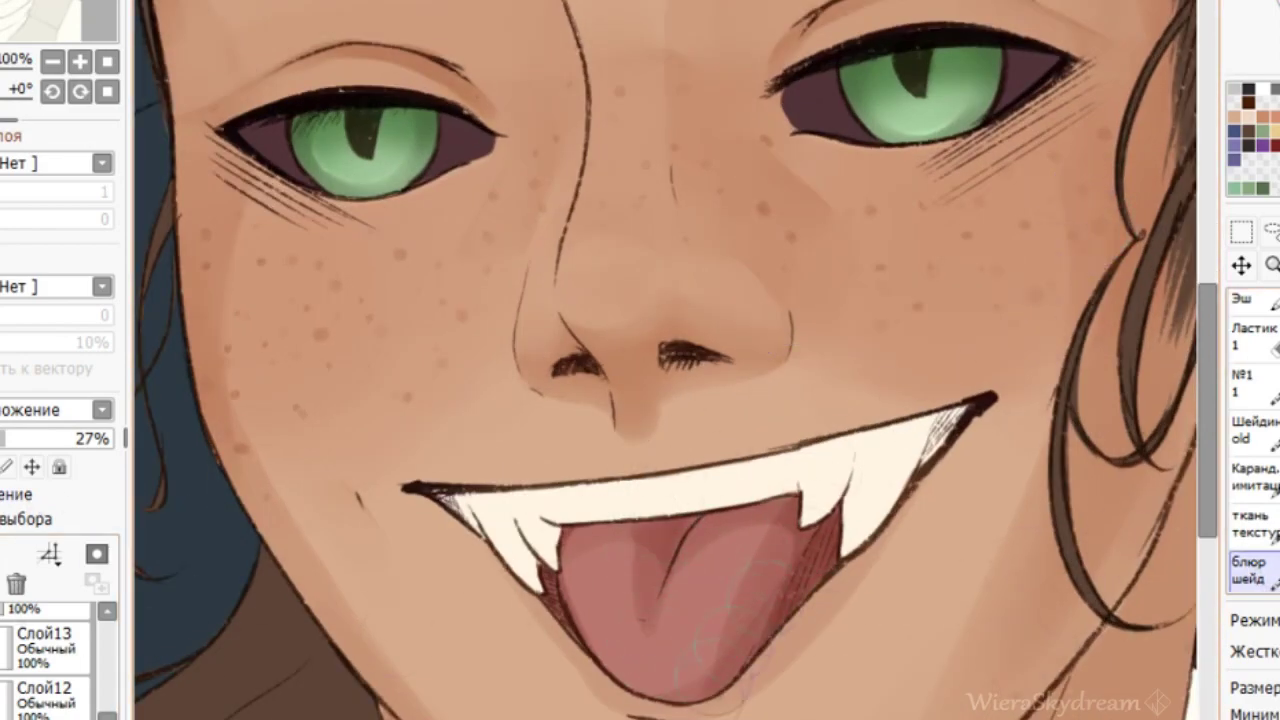
pyautogui.scroll(-3, 640, 251)
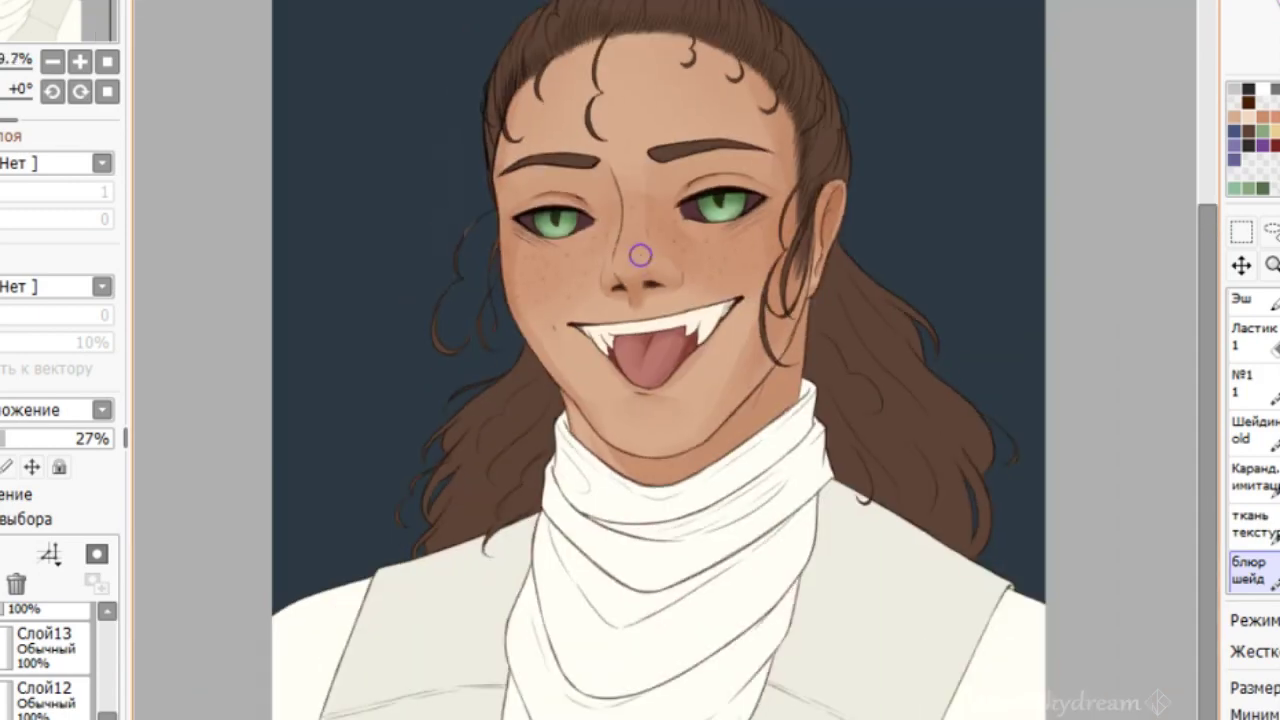
# Add soft shading over the tongue with a large brush on a Multiply layer at 37% opacity, and set up another Multiply layer at 43%.
pyautogui.scroll(2, 640, 254)
pyautogui.click(20, 440)
pyautogui.click(1277, 440)
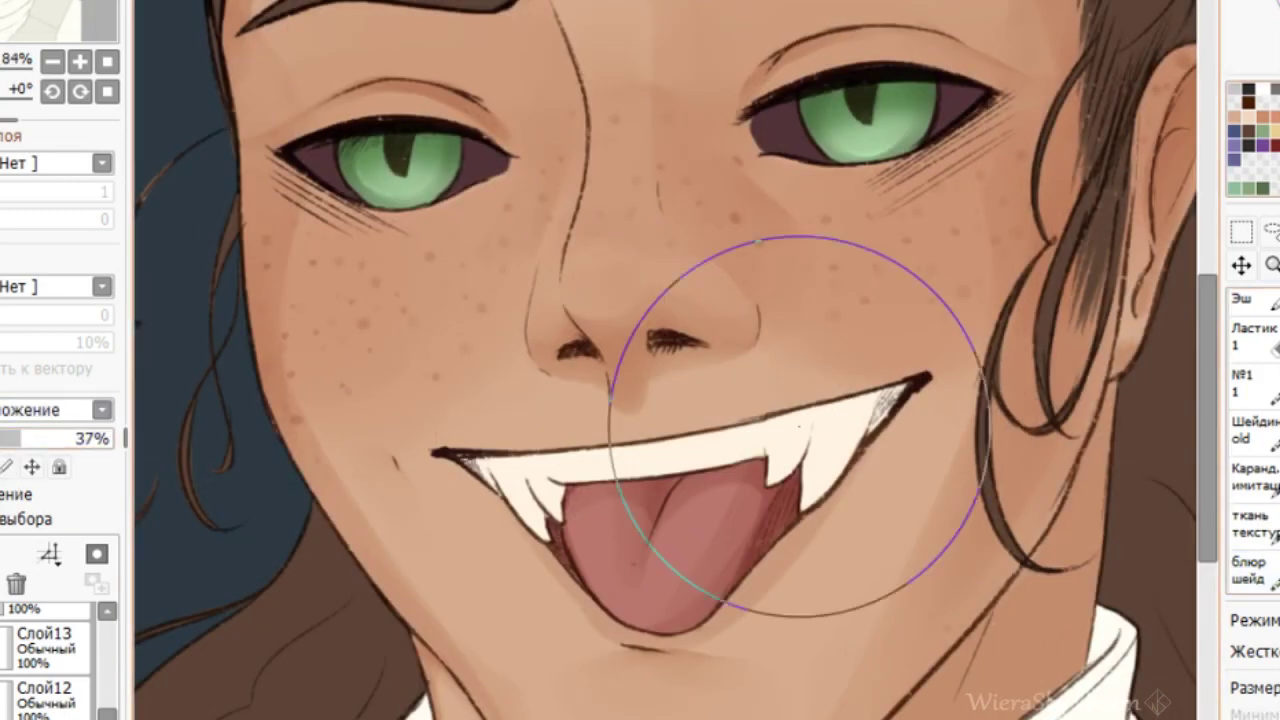
pyautogui.scroll(-3, 707, 515)
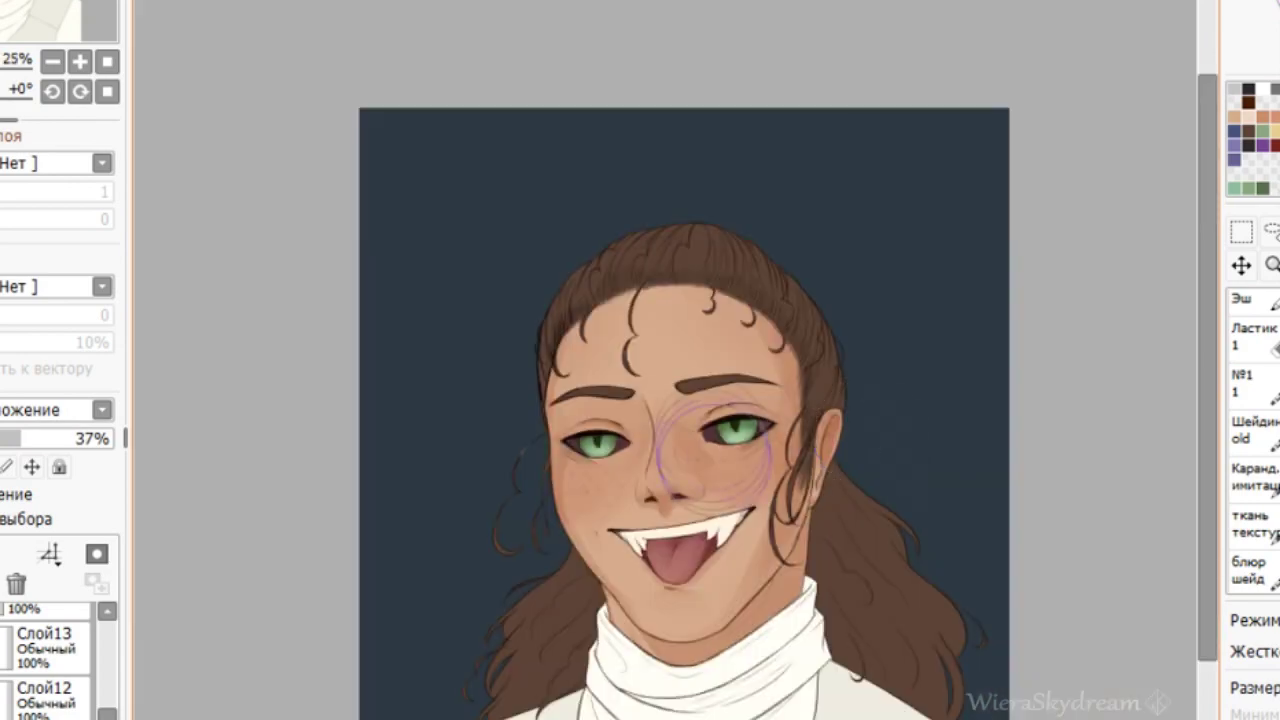
pyautogui.scroll(2, 690, 450)
pyautogui.scroll(-3, 48, 665)
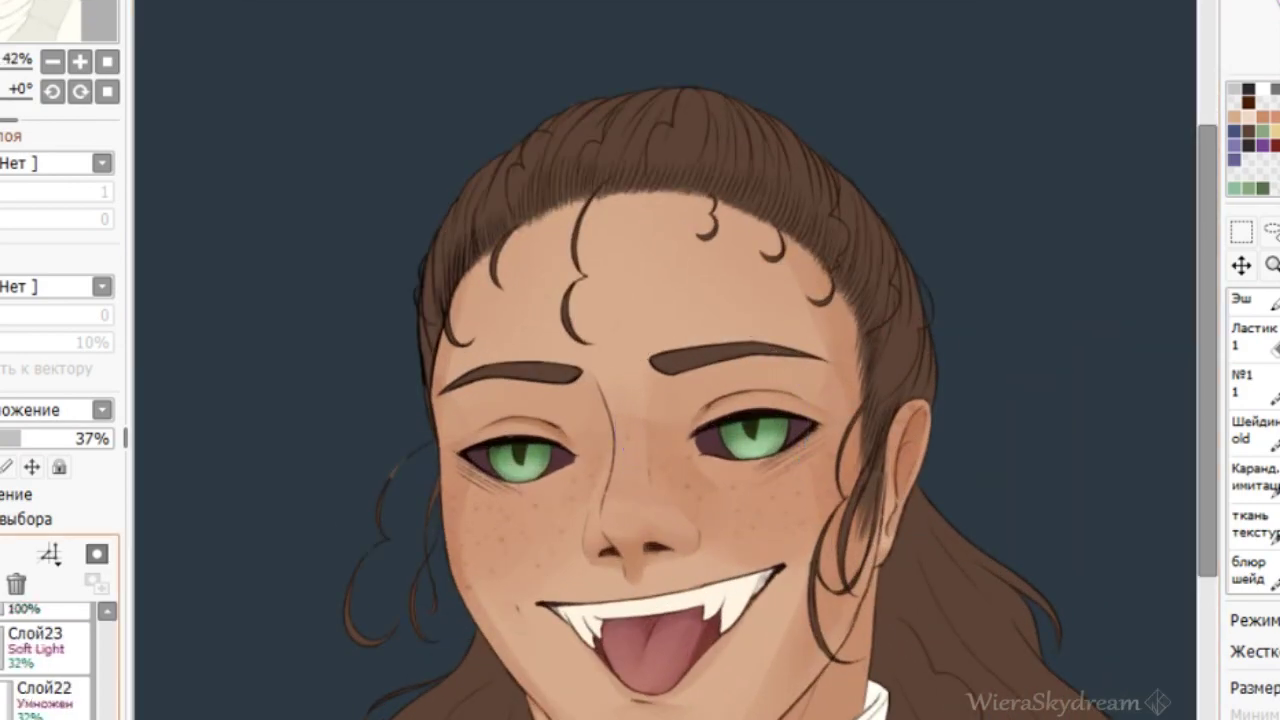
pyautogui.scroll(3, 50, 660)
pyautogui.click(30, 705)
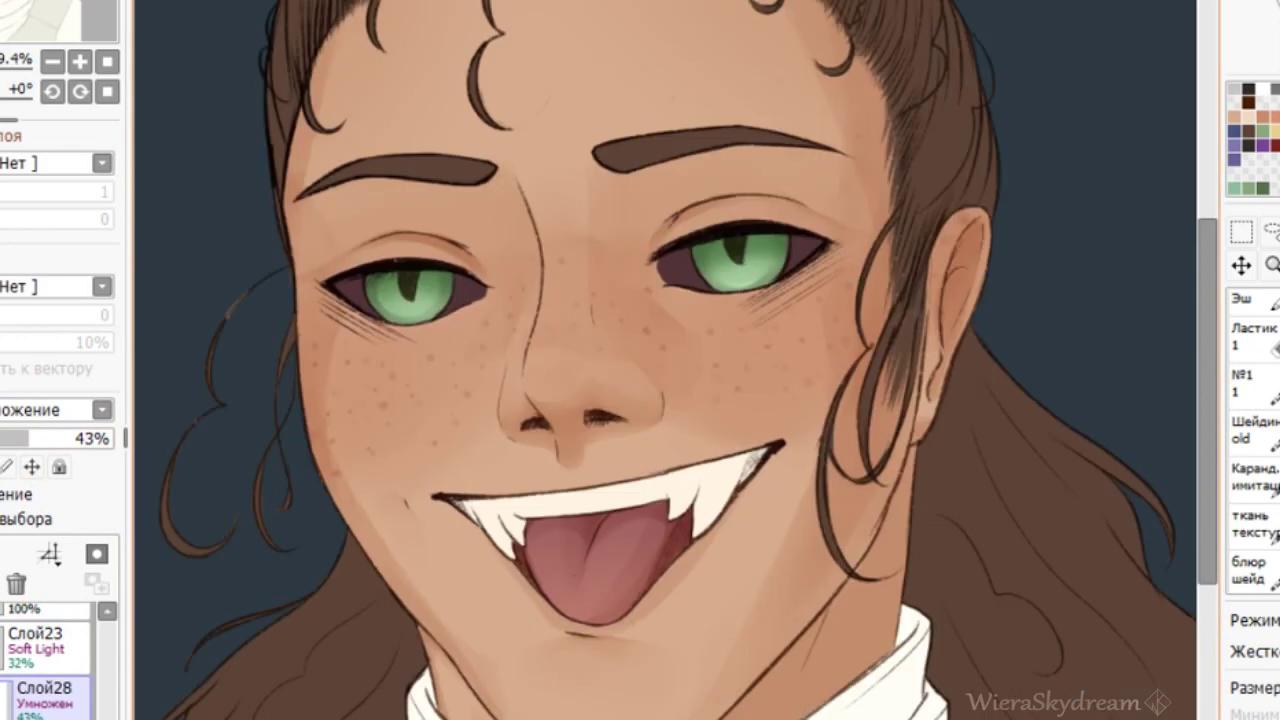
# Erase the Shine glow over the left eye's pupil and set the second eye glow layer to 57% opacity.
pyautogui.press('e')
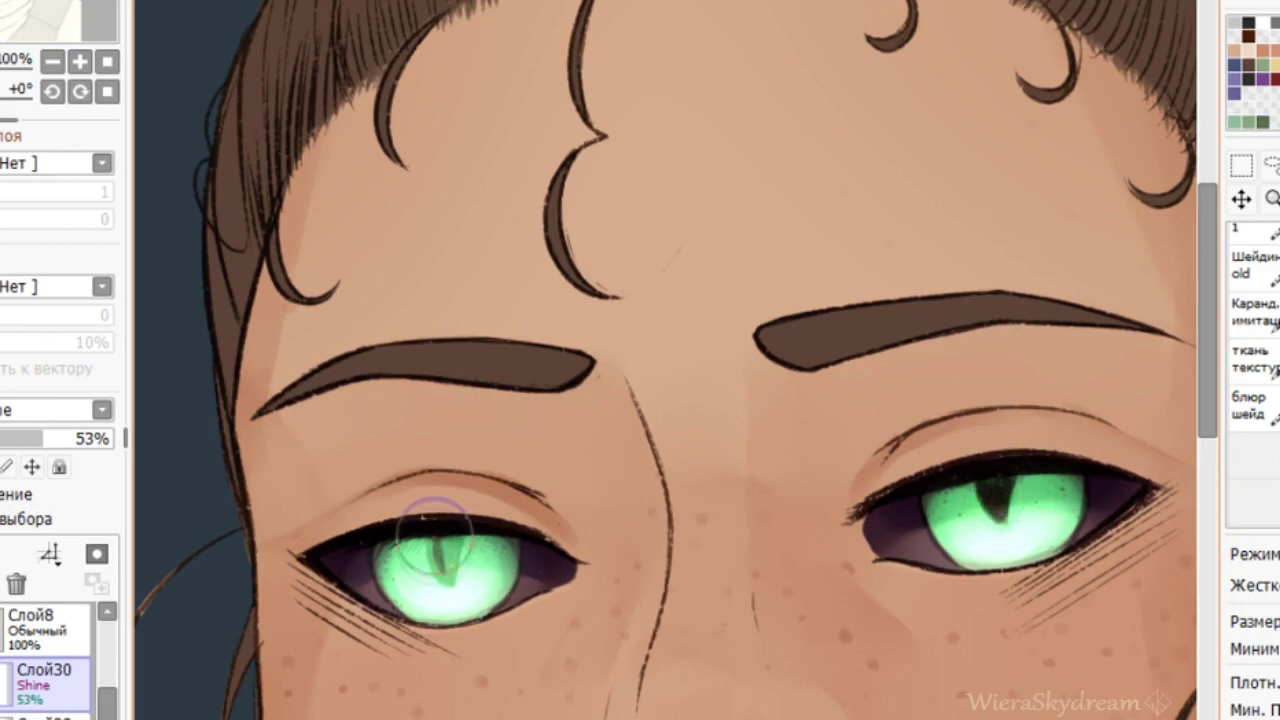
pyautogui.moveTo(435, 533); pyautogui.dragTo(440, 570)
pyautogui.click(45, 716)
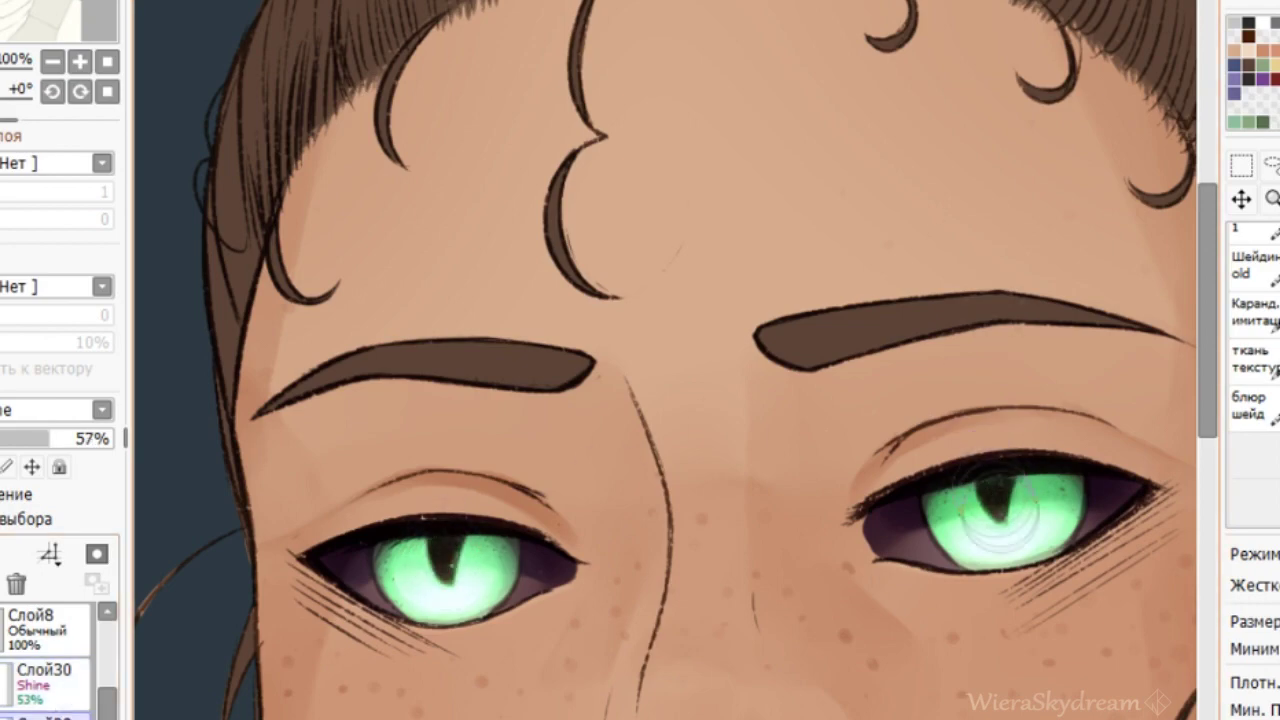
pyautogui.scroll(-10, 874, 490)
pyautogui.scroll(7, 880, 492)
# Set up a Multiply layer at 48% opacity for the clothing and shade the left sleeve along the vest edge, blending with блюр шейд.
pyautogui.moveTo(8, 441)
pyautogui.mouseDown()
pyautogui.moveTo(46, 440)
pyautogui.moveTo(15, 438)
pyautogui.mouseUp()
pyautogui.click(45, 676)
pyautogui.scroll(-6, 551, 406)
pyautogui.scroll(4, 528, 418)
pyautogui.scroll(-1, 623, 376)
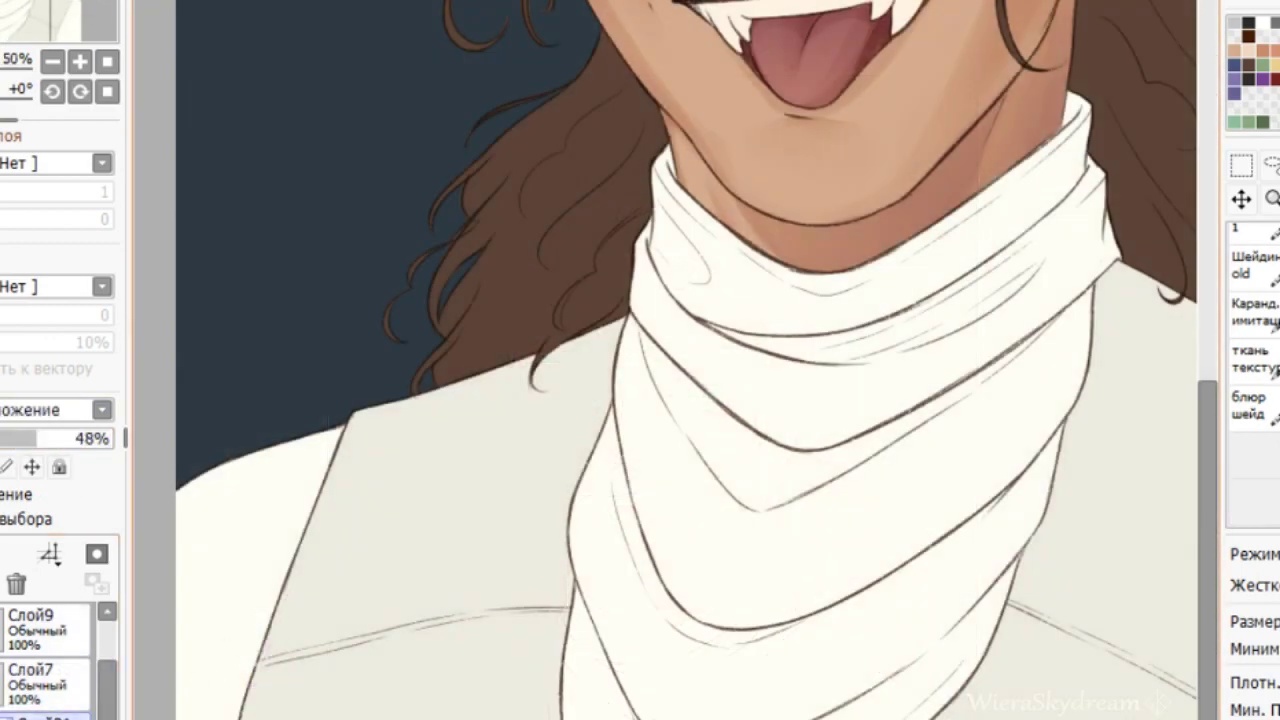
pyautogui.click(1250, 405)
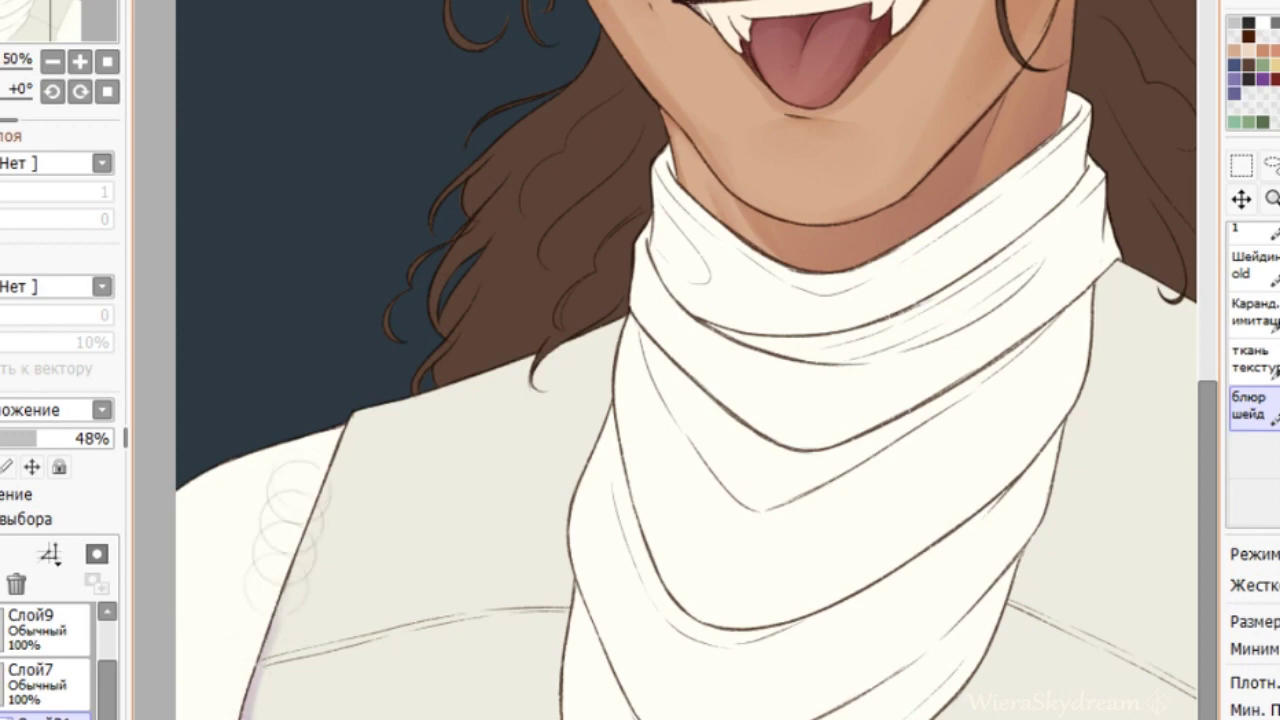
pyautogui.click(1279, 358)
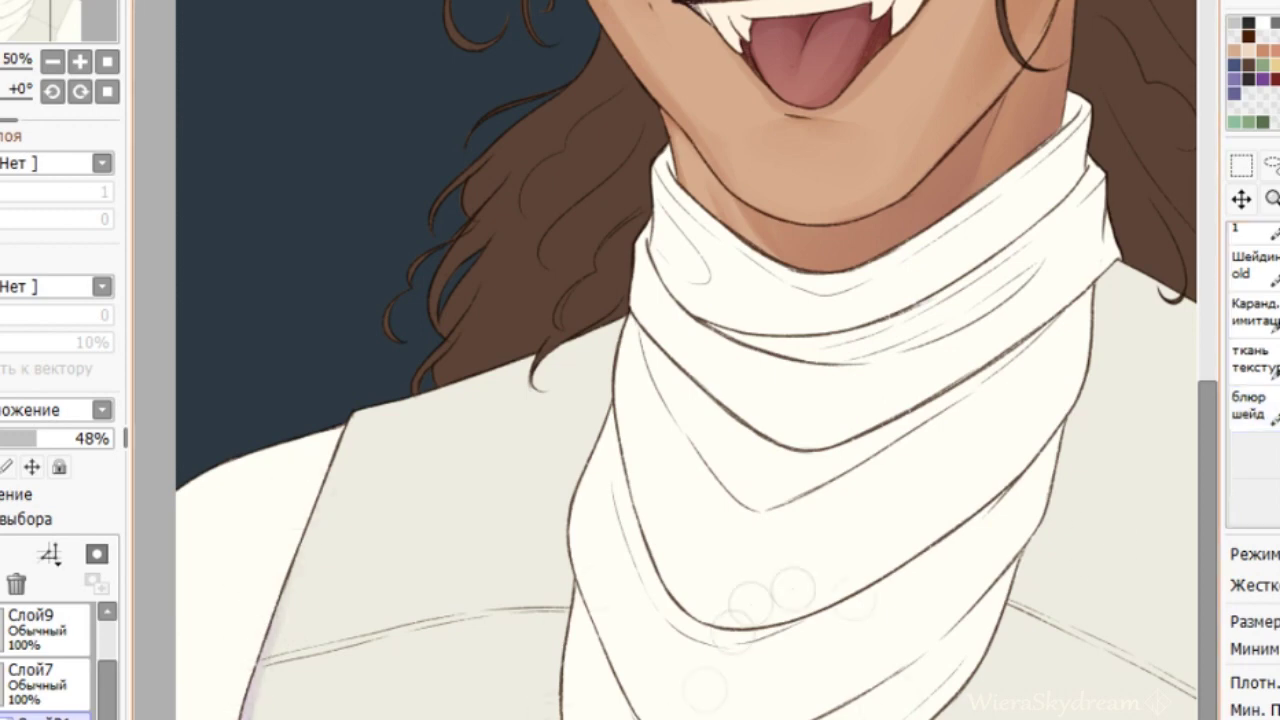
pyautogui.press('e')
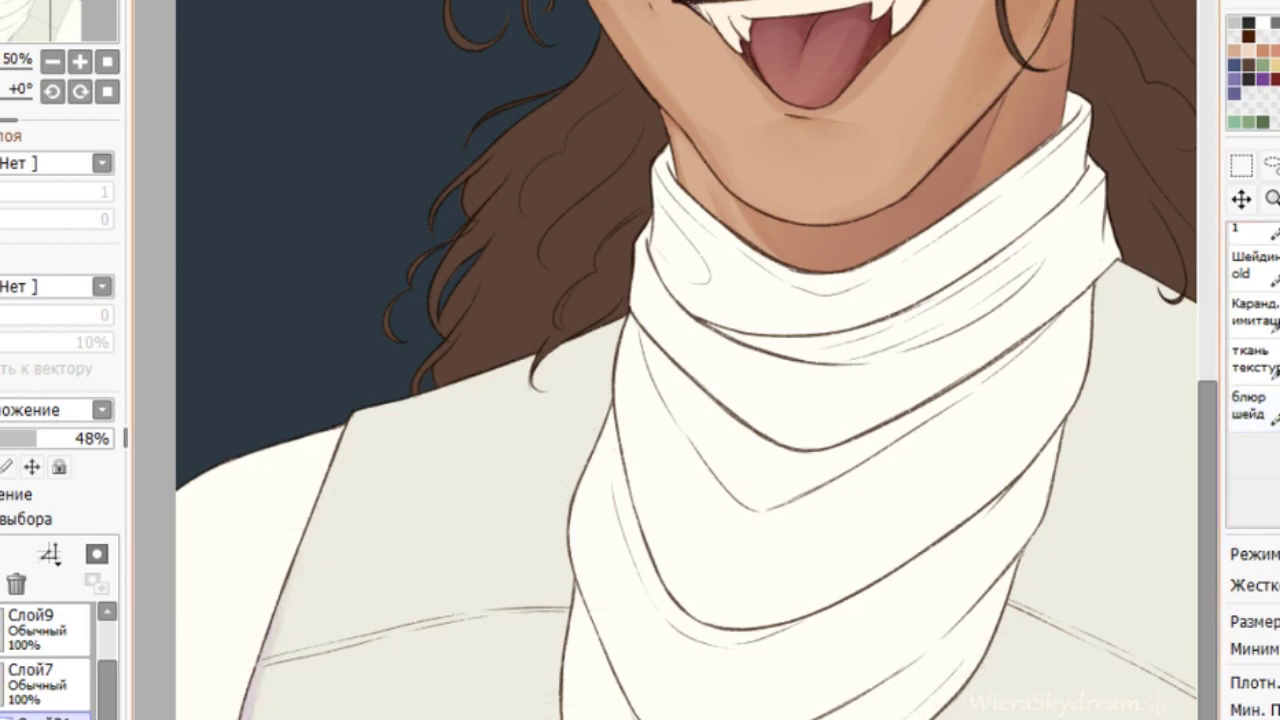
# Paint a shadow on the right sleeve along the vest edge and blend it outward.
pyautogui.moveTo(865, 686); pyautogui.dragTo(535, 686)
pyautogui.moveTo(1003, 590); pyautogui.dragTo(1084, 440)
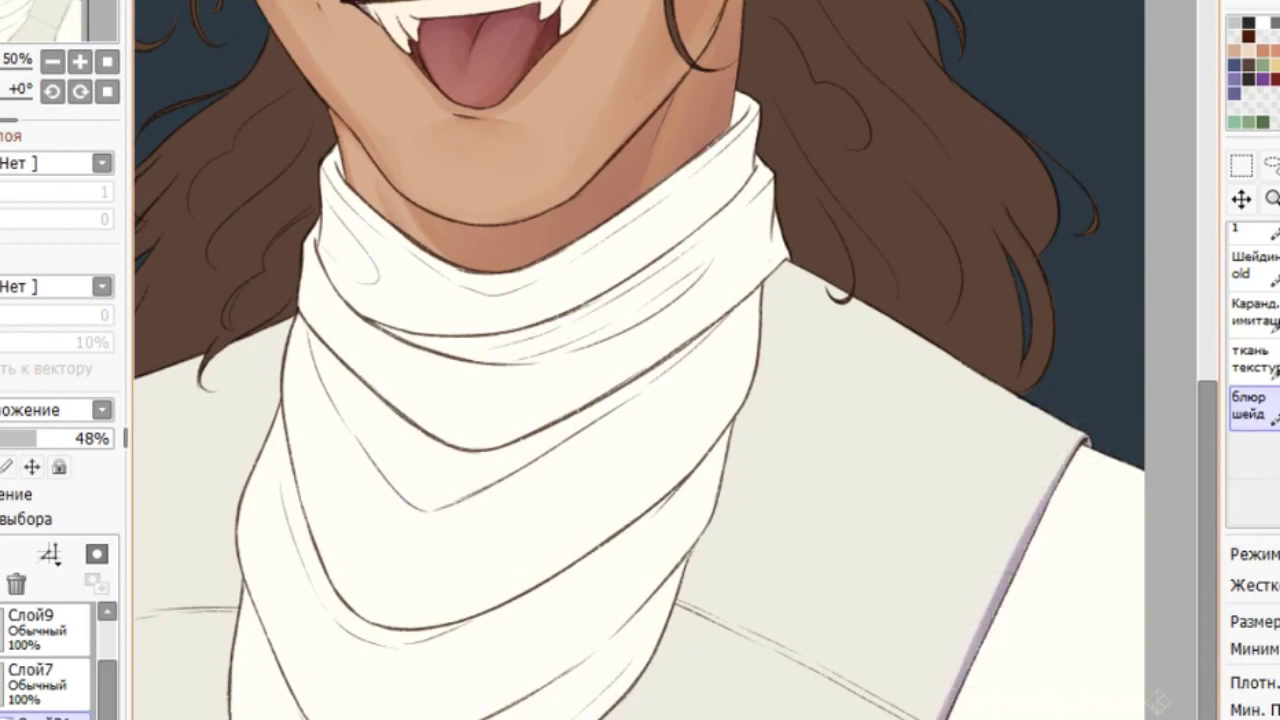
pyautogui.moveTo(1034, 556); pyautogui.dragTo(1084, 464)
# Set the next clothing shading layer to Multiply at 38% opacity.
pyautogui.scroll(-3, 908, 602)
pyautogui.scroll(2, 808, 584)
pyautogui.click(40, 716)
pyautogui.moveTo(45, 438); pyautogui.dragTo(20, 438)
pyautogui.scroll(1, 409, 563)
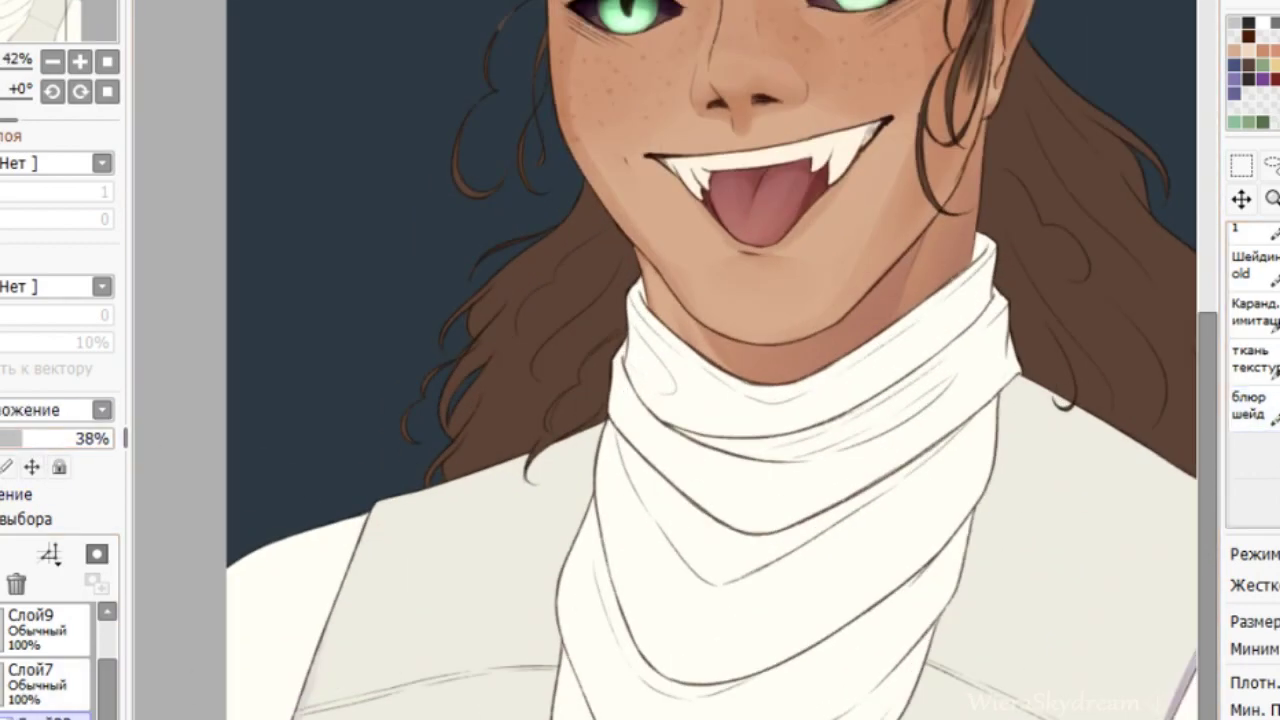
# Shade the lower vest panels on the Multiply layer, reduce its opacity to 14% and blend the shadow edge with блюр шейд.
pyautogui.moveTo(370, 712); pyautogui.dragTo(1000, 710)
pyautogui.moveTo(22, 438); pyautogui.dragTo(0, 438)
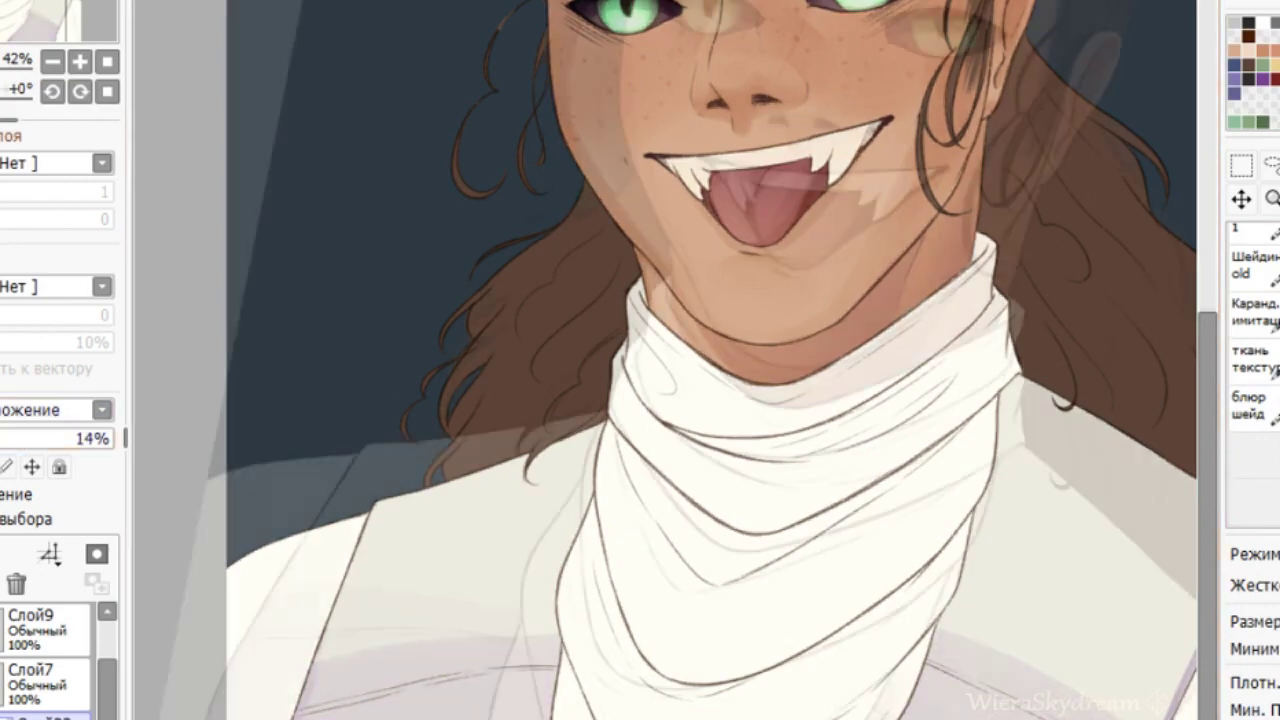
pyautogui.moveTo(890, 405); pyautogui.dragTo(707, 583)
pyautogui.click(1250, 408)
pyautogui.moveTo(400, 343); pyautogui.dragTo(436, 448)
pyautogui.moveTo(1208, 505); pyautogui.dragTo(1208, 593)
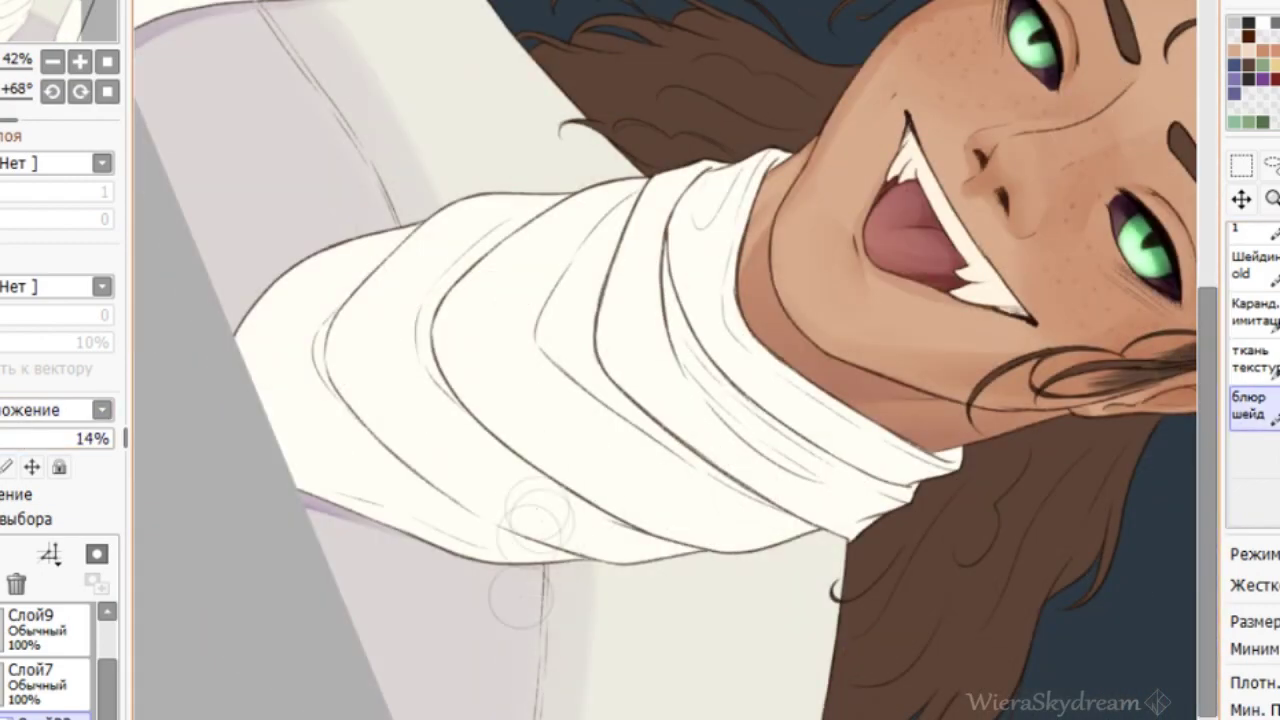
pyautogui.moveTo(558, 614); pyautogui.dragTo(563, 705)
# Lower the vest shading layer's opacity to 8%.
pyautogui.press('Home')
pyautogui.scroll(-5, 769, 613)
pyautogui.click(2, 438)
pyautogui.press('End')
pyautogui.press('End')
pyautogui.press('End')
pyautogui.press('End')
pyautogui.press('End')
pyautogui.press('End')
pyautogui.press('End')
pyautogui.press('End')
pyautogui.press('End')
pyautogui.press('End')
pyautogui.press('End')
pyautogui.press('End')
pyautogui.press('End')
pyautogui.press('End')
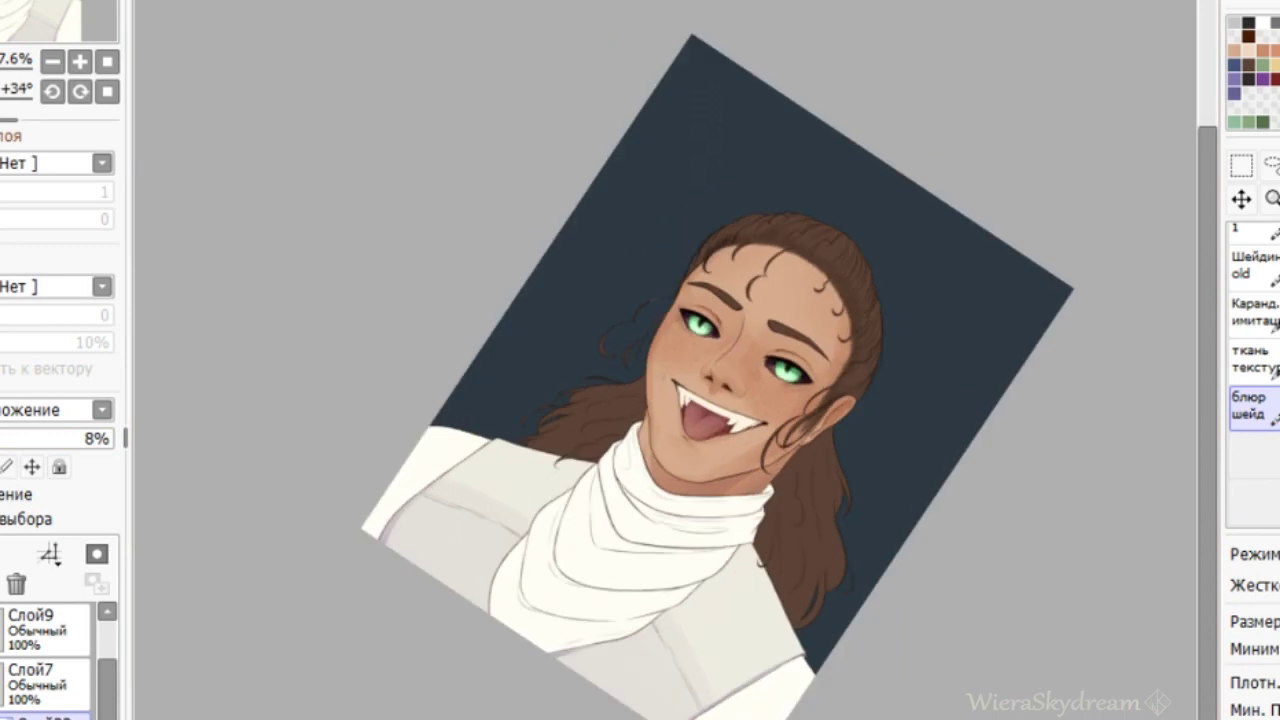
pyautogui.scroll(3, 491, 563)
pyautogui.press('Home')
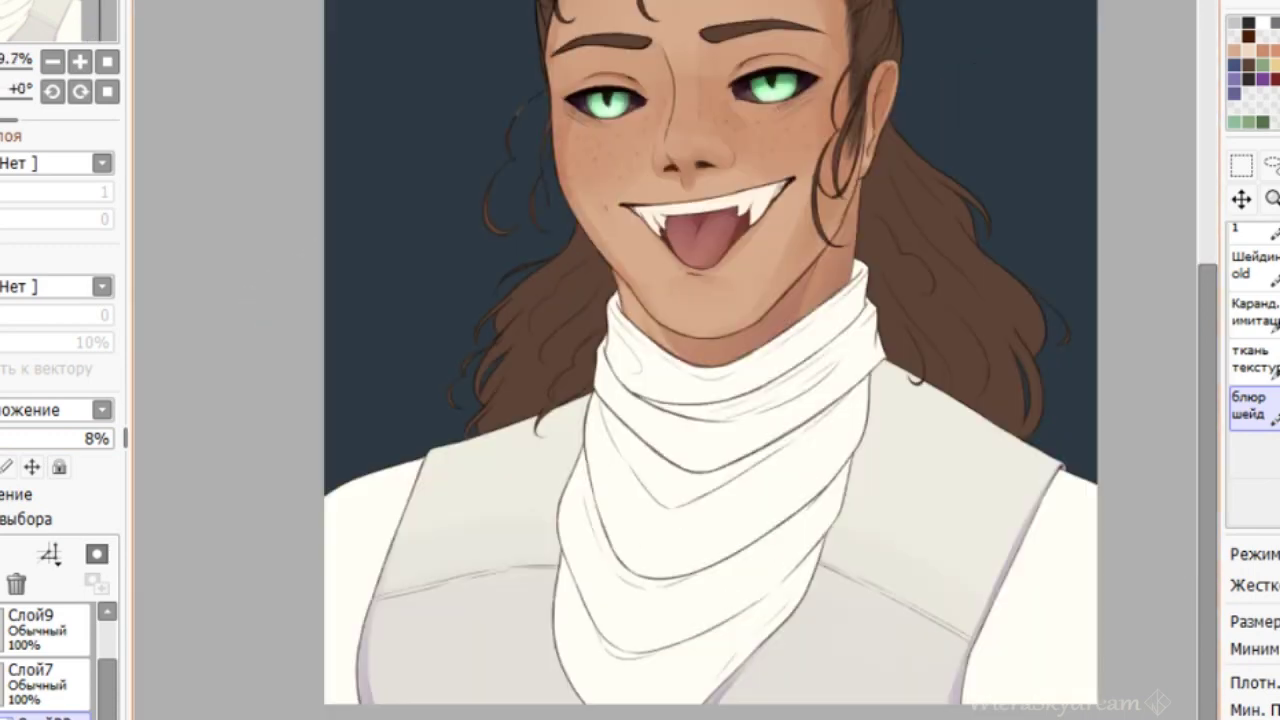
# Shade the vest broadly on a Multiply layer at 49% opacity and paint thin shadows along the chest seams.
pyautogui.click(1278, 312)
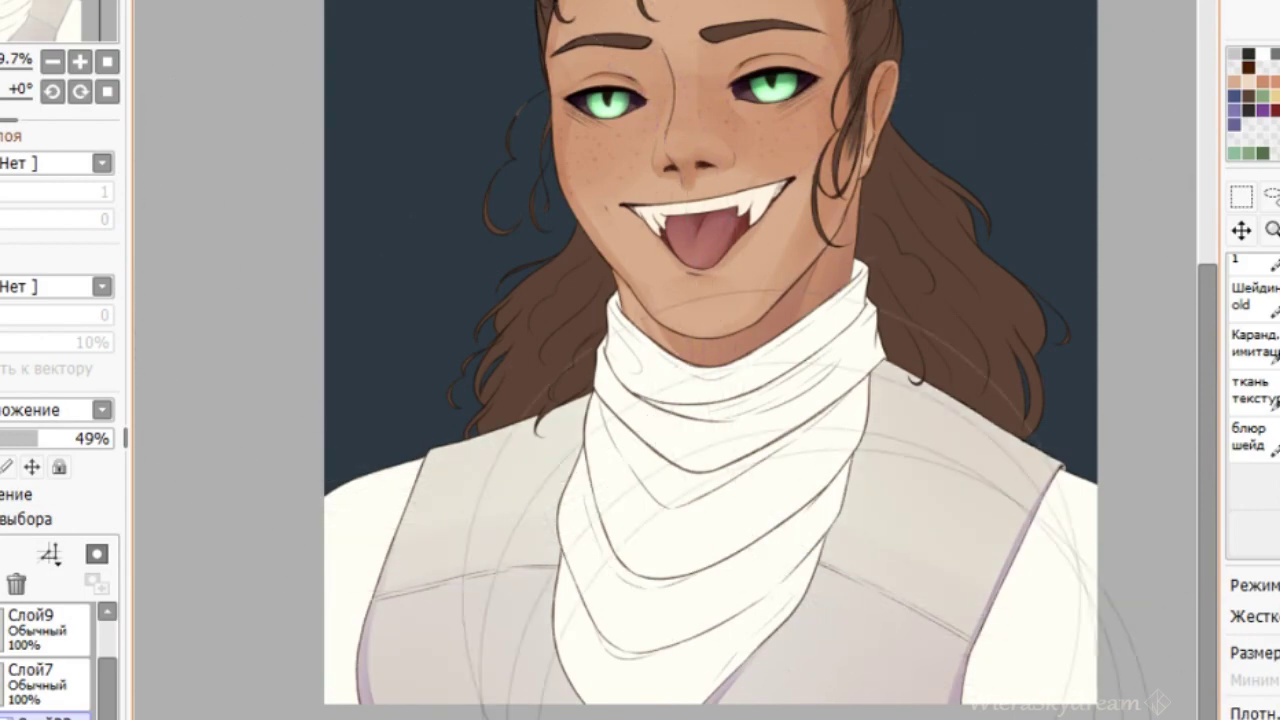
pyautogui.scroll(-1, 760, 525)
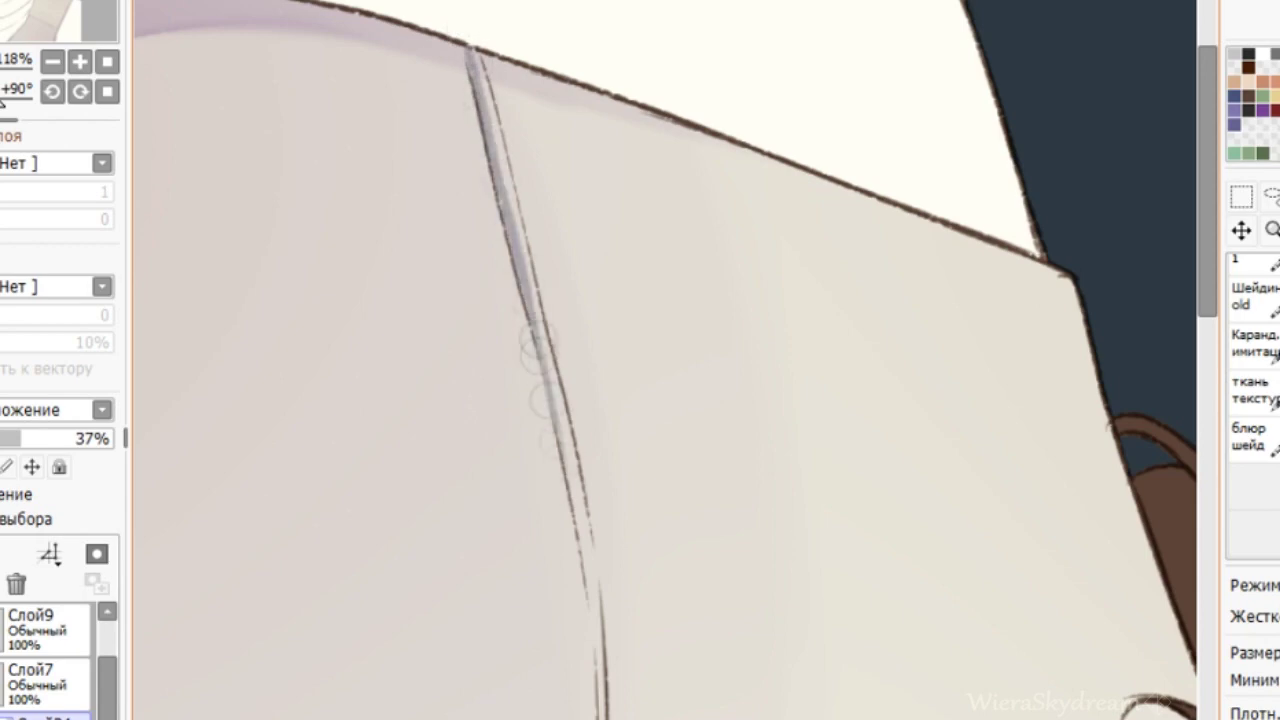
pyautogui.moveTo(538, 345); pyautogui.dragTo(596, 712)
pyautogui.moveTo(20, 439); pyautogui.dragTo(0, 439)
pyautogui.moveTo(1207, 250); pyautogui.dragTo(1207, 691)
pyautogui.moveTo(1000, 420); pyautogui.dragTo(976, 223)
pyautogui.moveTo(452, 350); pyautogui.dragTo(490, 680)
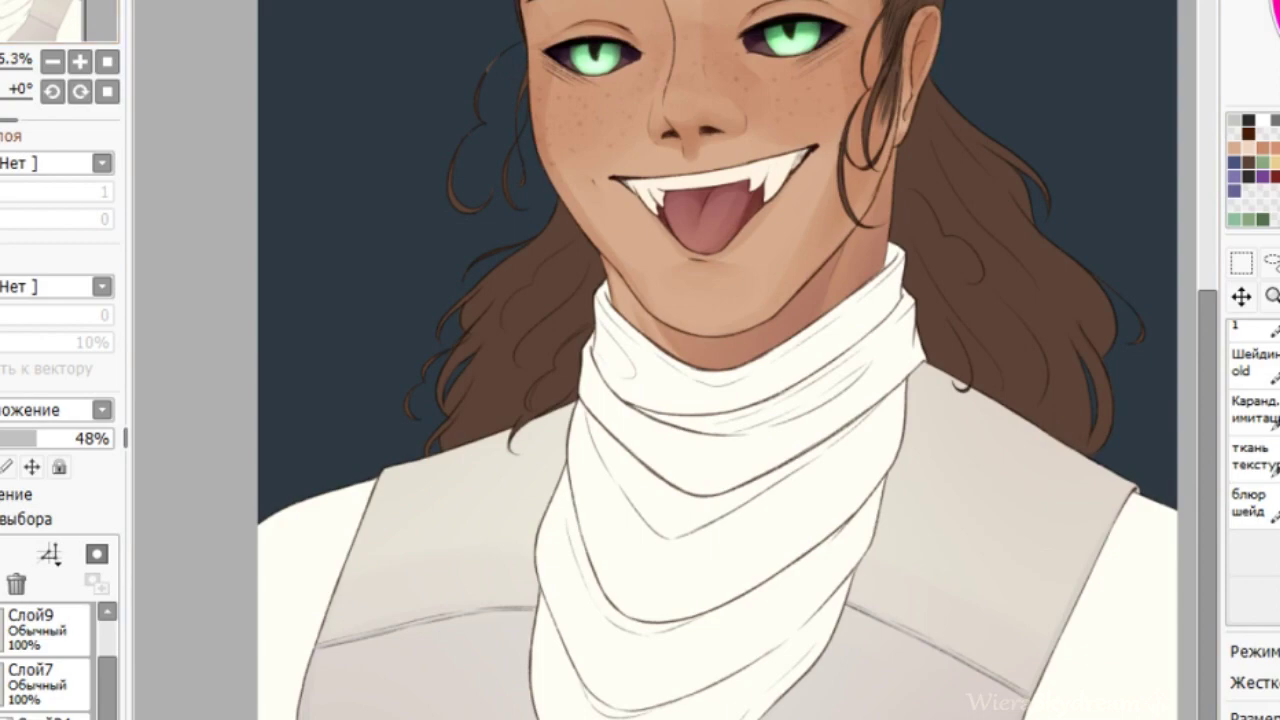
pyautogui.scroll(3, 60, 690)
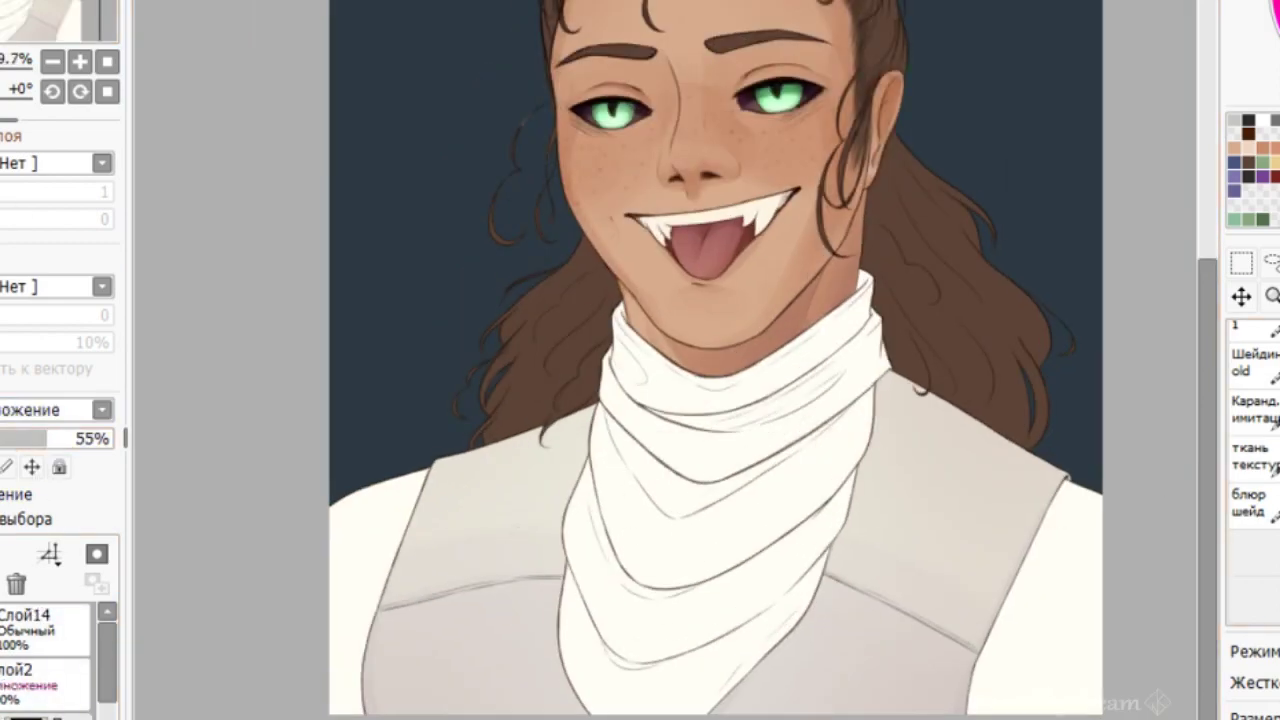
# Shade both sleeves along the vest edges on a Multiply layer at 32% opacity, blending with блюр шейд.
pyautogui.scroll(2, 530, 568)
pyautogui.moveTo(44, 439); pyautogui.dragTo(12, 440)
pyautogui.moveTo(640, 718); pyautogui.dragTo(730, 718)
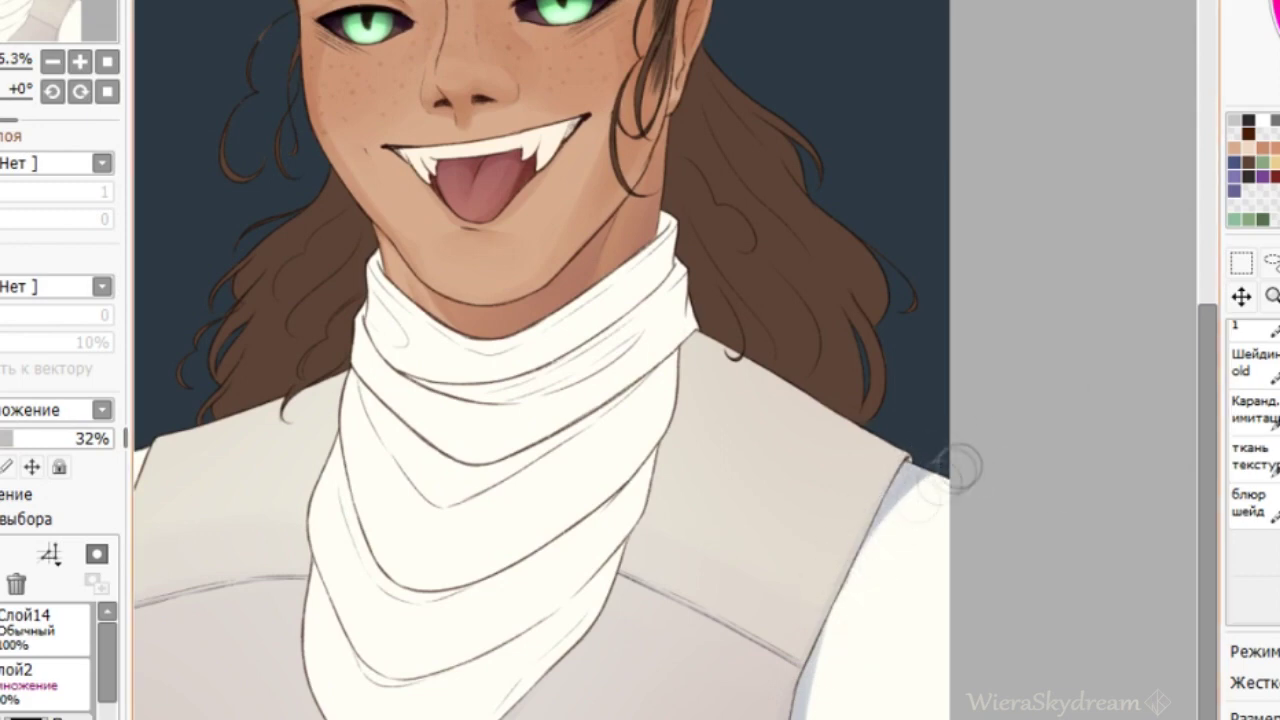
pyautogui.moveTo(852, 556); pyautogui.dragTo(820, 660)
pyautogui.moveTo(730, 718); pyautogui.dragTo(665, 718)
pyautogui.click(1252, 505)
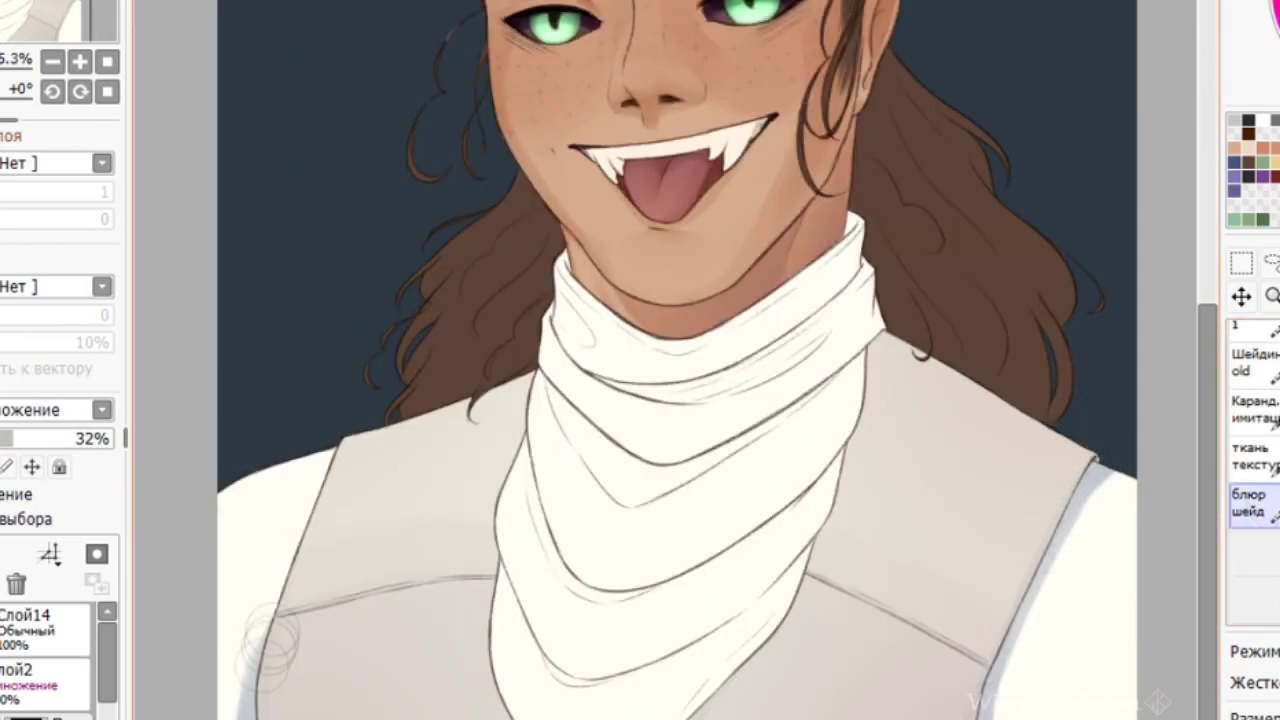
pyautogui.moveTo(266, 638); pyautogui.dragTo(288, 550)
# Add broad, soft shading over both sleeves on a Multiply layer and lower that layer's opacity.
pyautogui.click(18, 440)
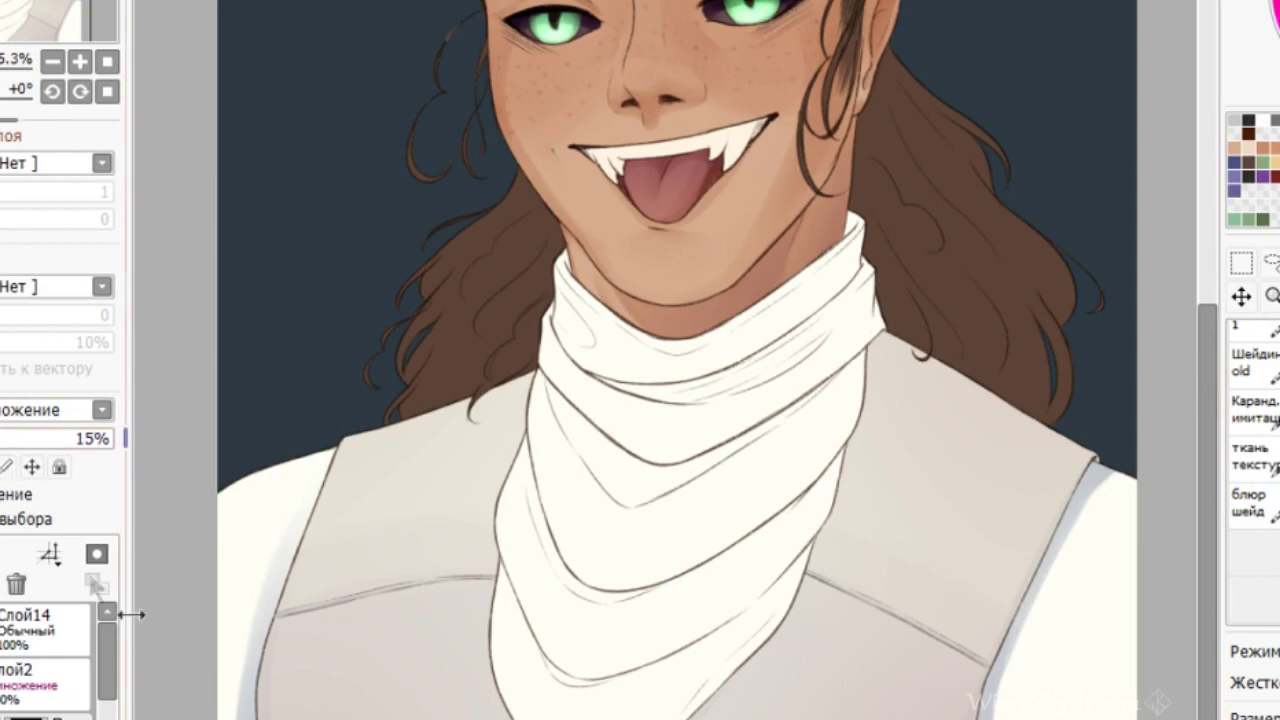
pyautogui.scroll(-2, 1252, 420)
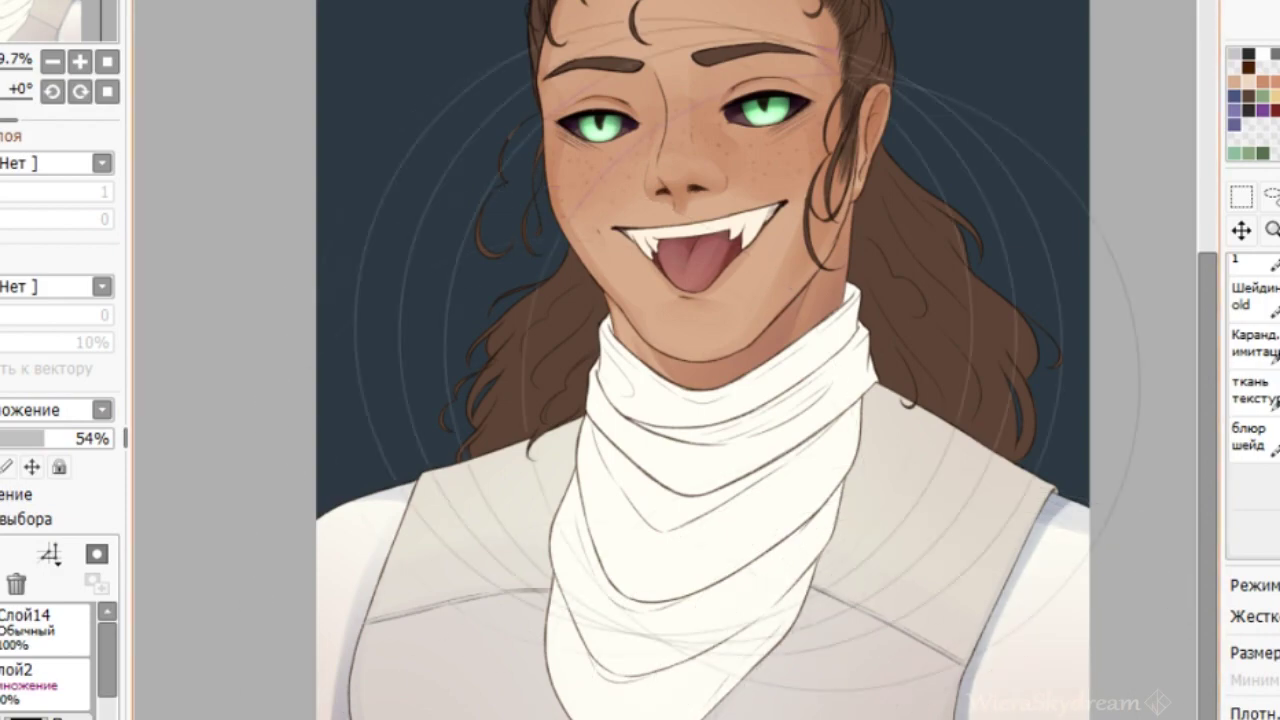
pyautogui.moveTo(43, 438); pyautogui.dragTo(18, 440)
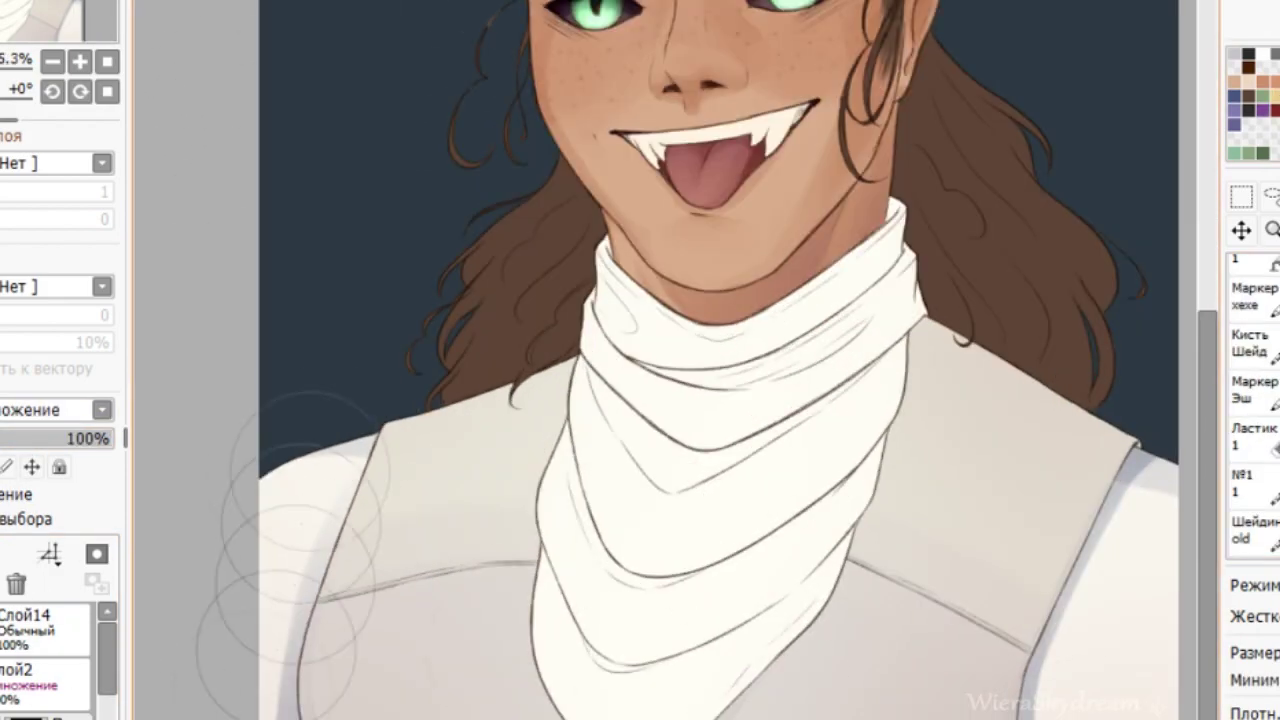
# Set a Multiply layer to 32% opacity and shade the scarf's outer edge on the ear side, from the collar downward.
pyautogui.moveTo(80, 438); pyautogui.dragTo(6, 438)
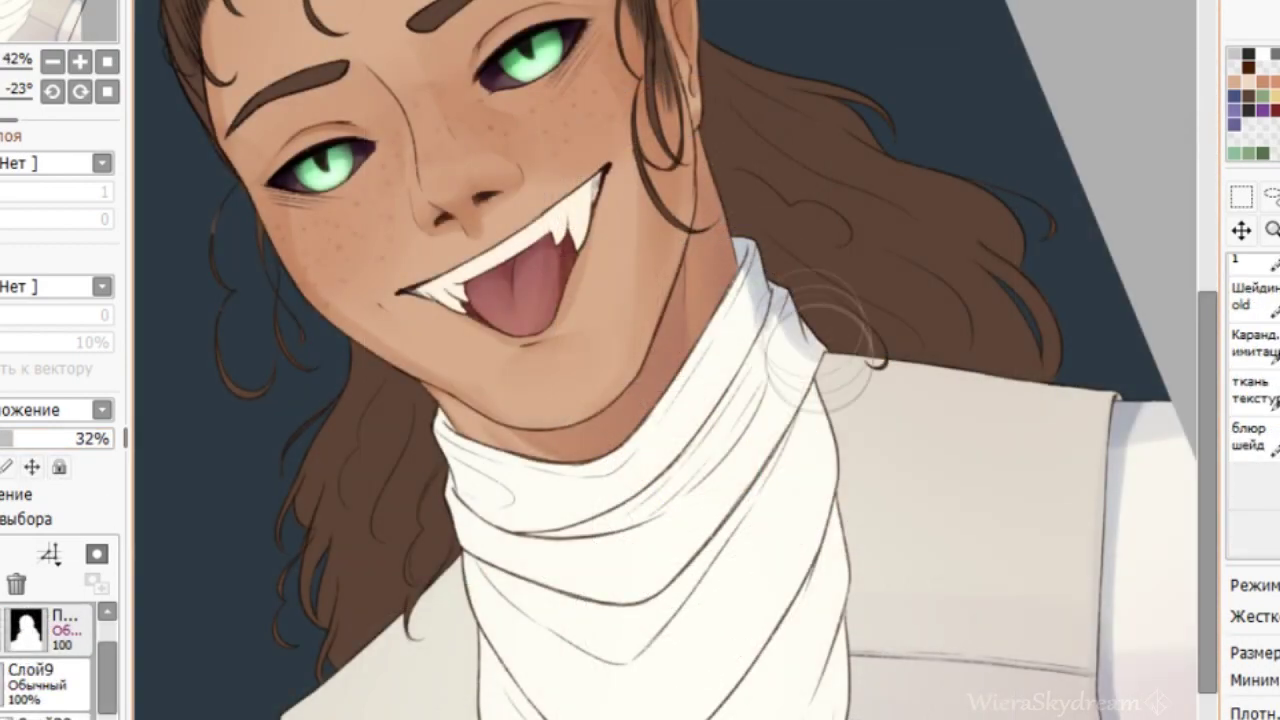
pyautogui.moveTo(820, 341); pyautogui.dragTo(790, 310)
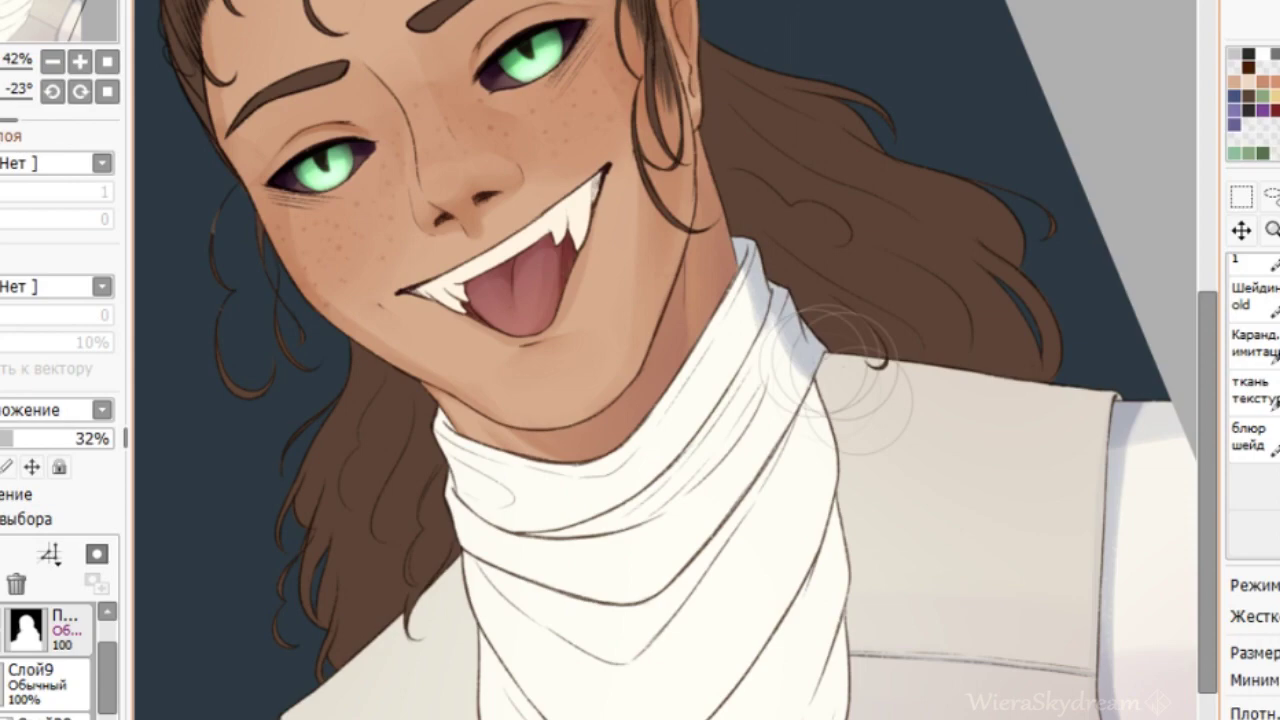
pyautogui.moveTo(812, 385)
pyautogui.mouseDown()
pyautogui.moveTo(814, 585)
pyautogui.moveTo(834, 525)
pyautogui.moveTo(846, 628)
pyautogui.mouseUp()
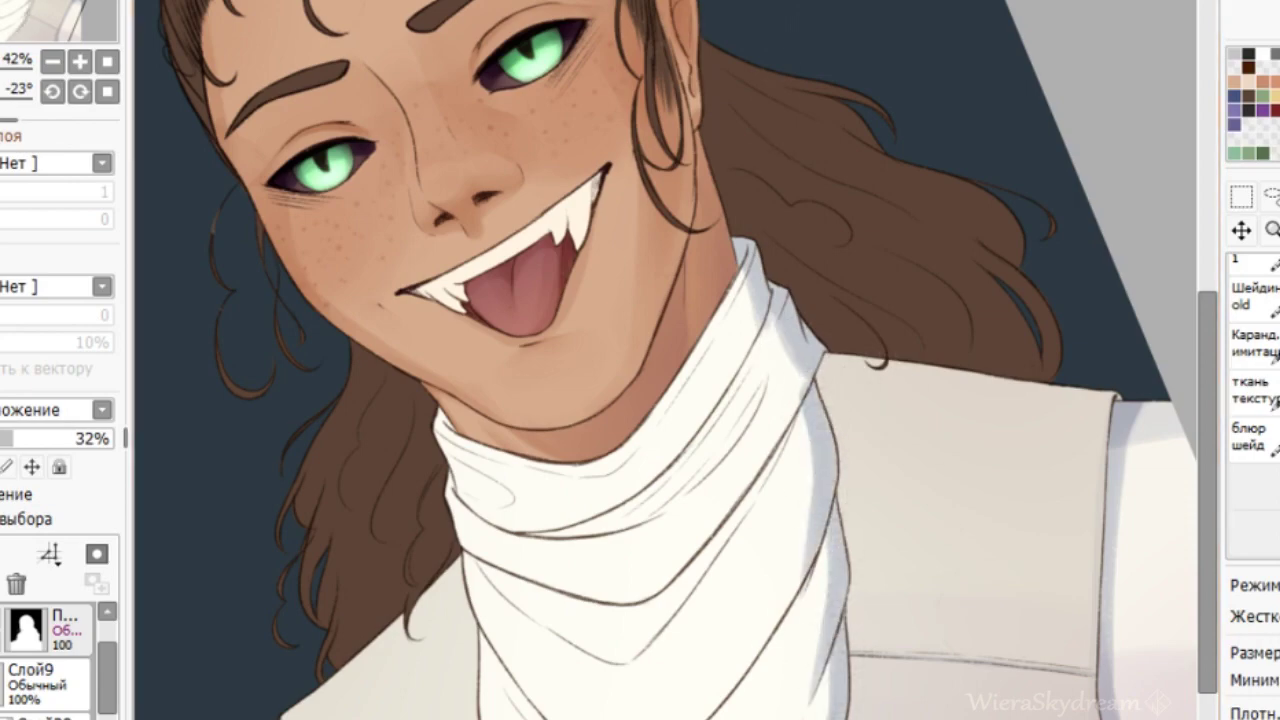
pyautogui.moveTo(465, 406); pyautogui.dragTo(505, 303)
pyautogui.moveTo(513, 287); pyautogui.dragTo(505, 303)
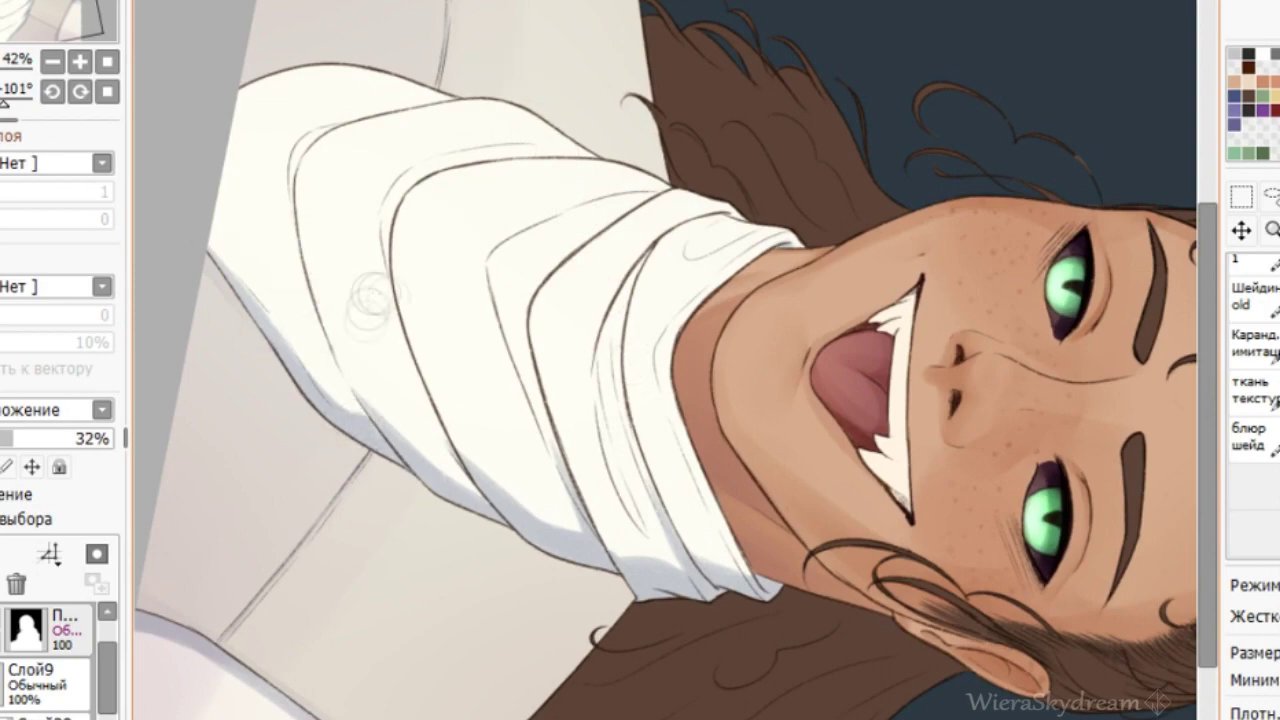
# Paint bluish-grey shadows beneath the scarf's central folds and blend them with блюр шейд.
pyautogui.press('Delete')
pyautogui.press('Delete')
pyautogui.press('Delete')
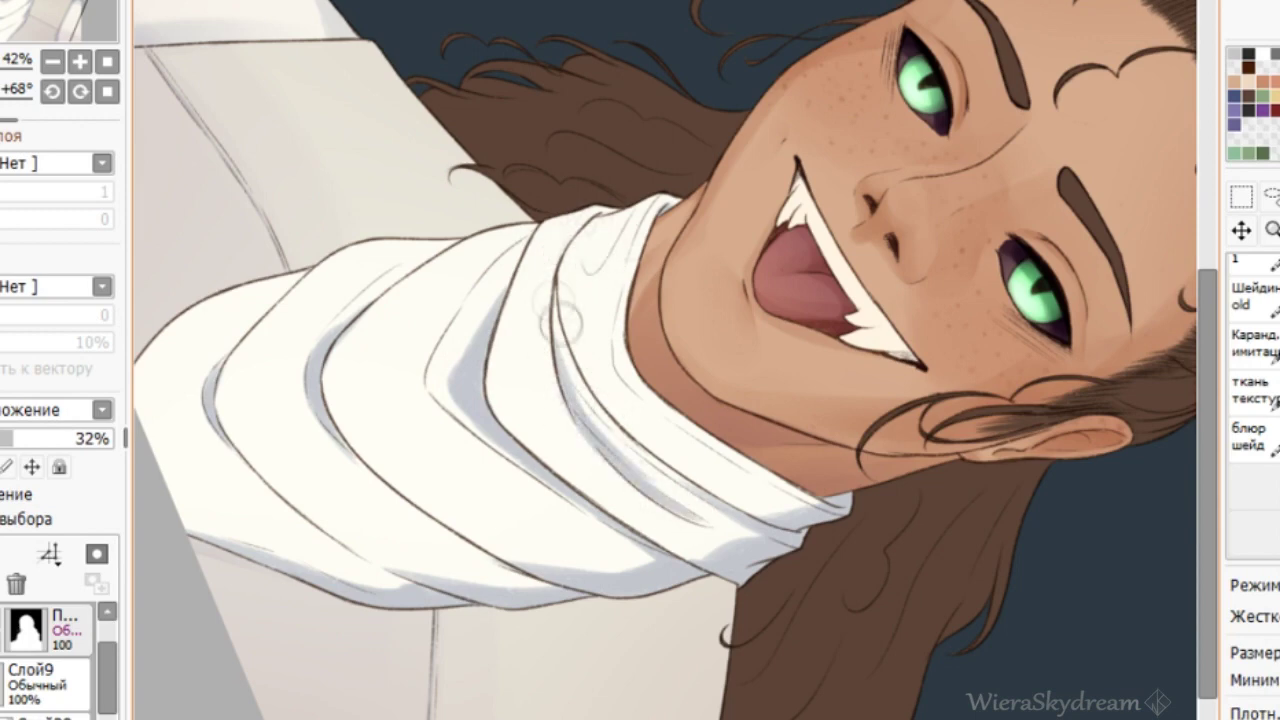
pyautogui.press('Home')
pyautogui.moveTo(519, 535)
pyautogui.mouseDown()
pyautogui.moveTo(549, 590)
pyautogui.moveTo(493, 555)
pyautogui.moveTo(556, 597)
pyautogui.mouseUp()
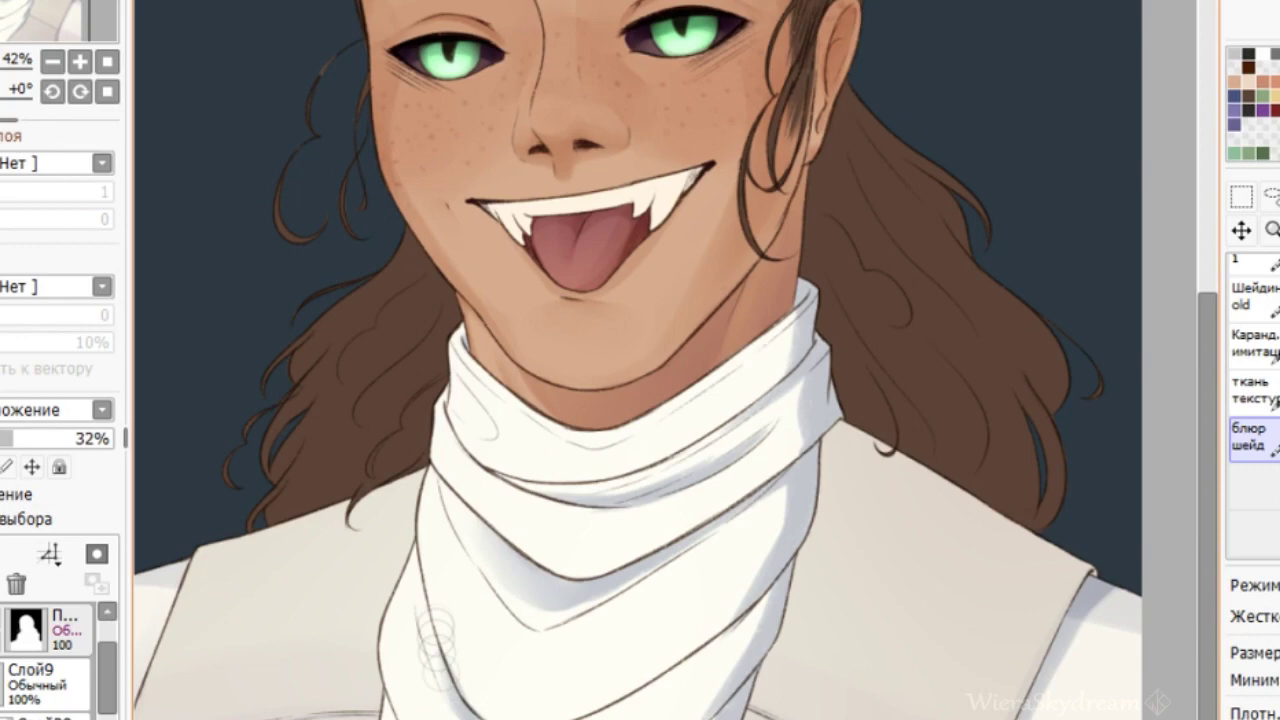
# Blend the central fold shadows and refine the narrow shadow in the scarf's upper fold below the collar.
pyautogui.press('Delete')
pyautogui.press('Delete')
pyautogui.press('Delete')
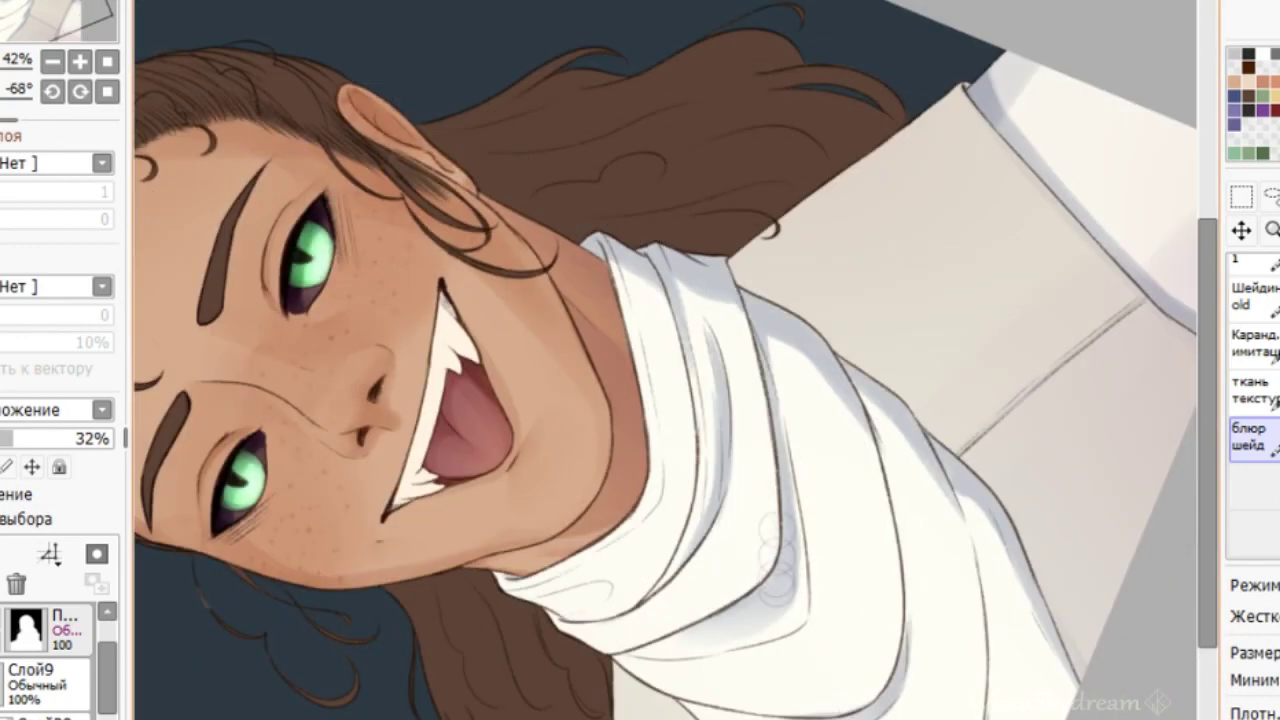
pyautogui.scroll(4, 688, 380)
pyautogui.moveTo(738, 275); pyautogui.dragTo(755, 461)
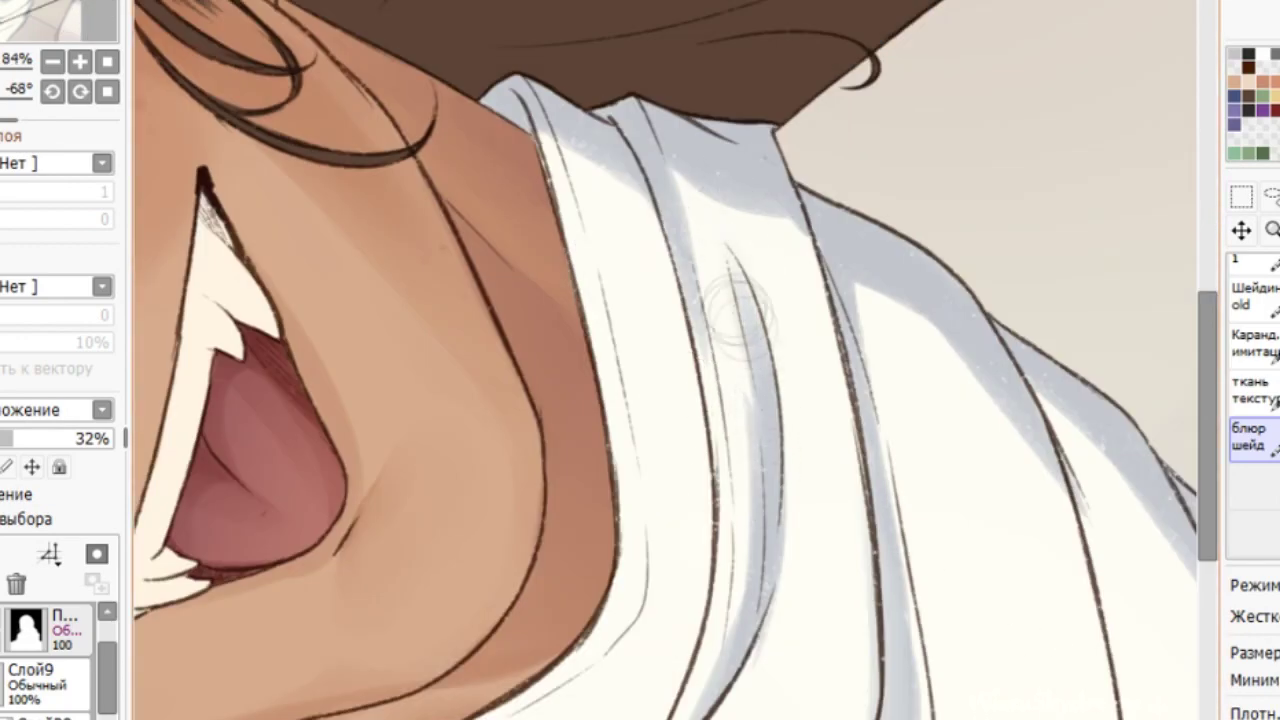
pyautogui.press('e')
pyautogui.moveTo(745, 540); pyautogui.dragTo(708, 690)
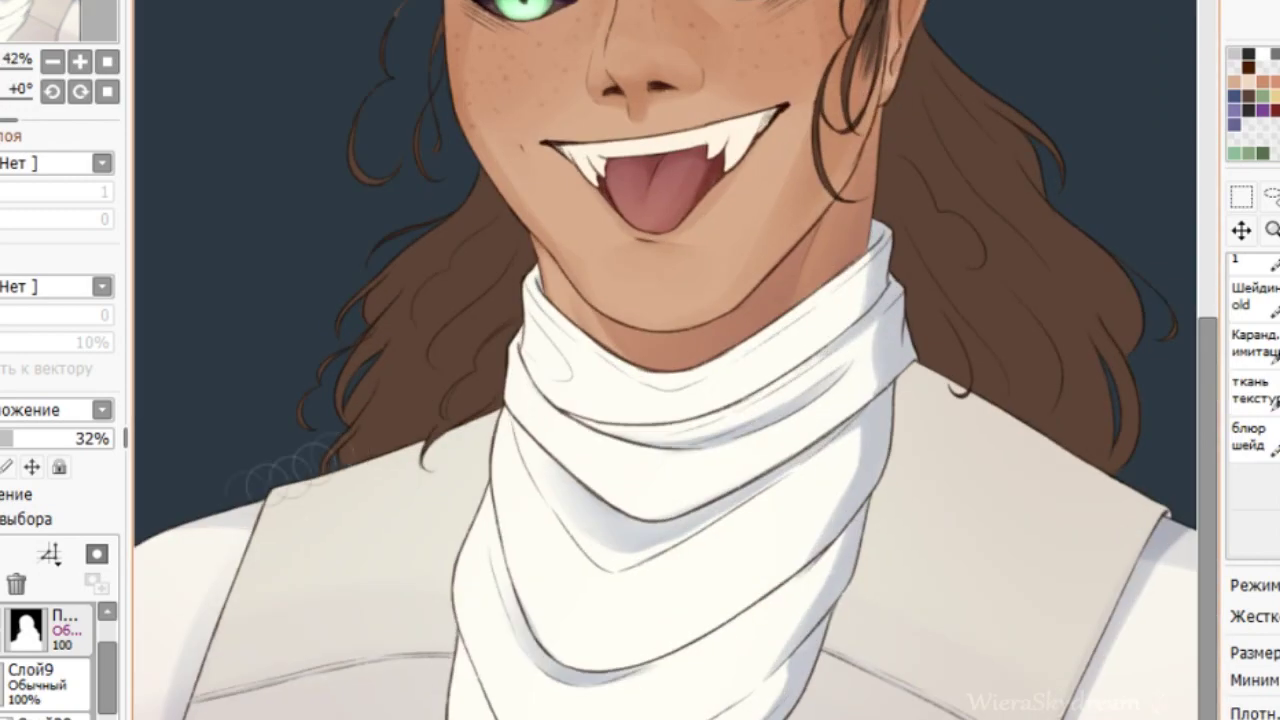
# Set a second scarf Multiply layer to 24% opacity and paint lilac shadows along the middle and lower folds.
pyautogui.moveTo(112, 438); pyautogui.dragTo(5, 438)
pyautogui.scroll(1, 568, 706)
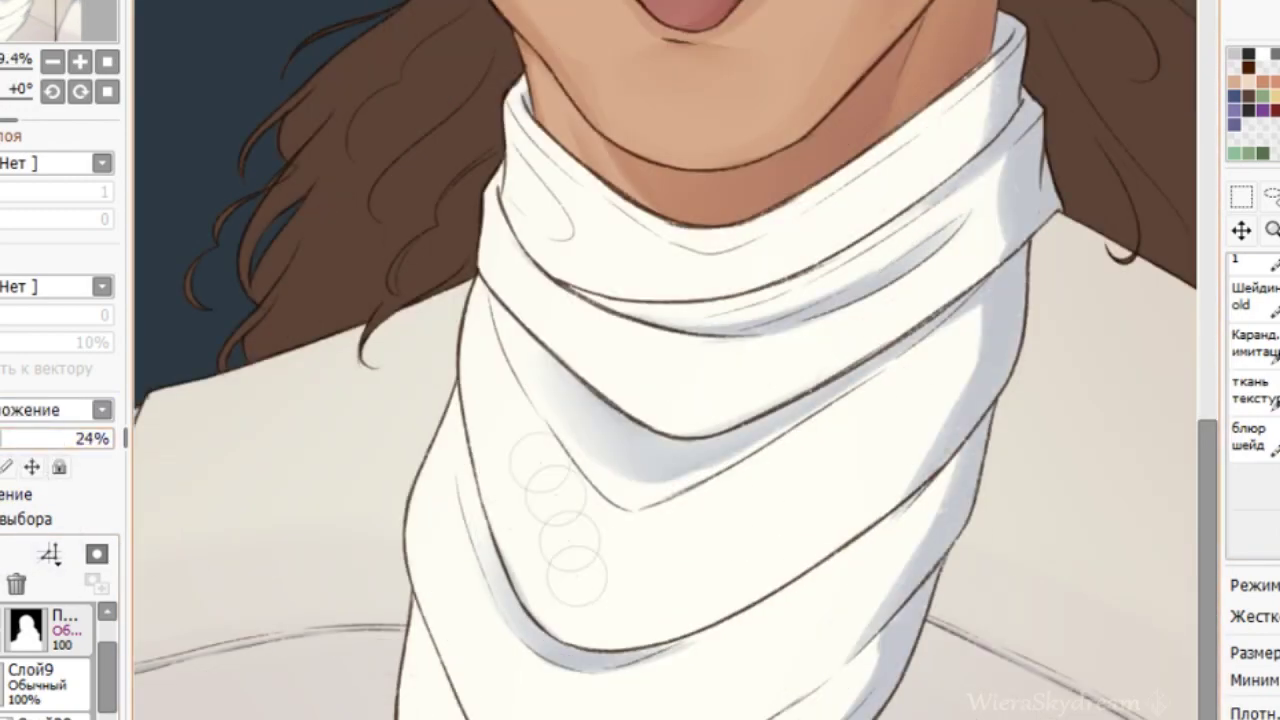
pyautogui.moveTo(474, 617)
pyautogui.mouseDown()
pyautogui.moveTo(564, 693)
pyautogui.moveTo(634, 693)
pyautogui.moveTo(834, 590)
pyautogui.moveTo(784, 650)
pyautogui.moveTo(979, 487)
pyautogui.mouseUp()
pyautogui.moveTo(498, 431)
pyautogui.mouseDown()
pyautogui.moveTo(799, 472)
pyautogui.moveTo(1060, 262)
pyautogui.mouseUp()
pyautogui.moveTo(1002, 422); pyautogui.dragTo(938, 538)
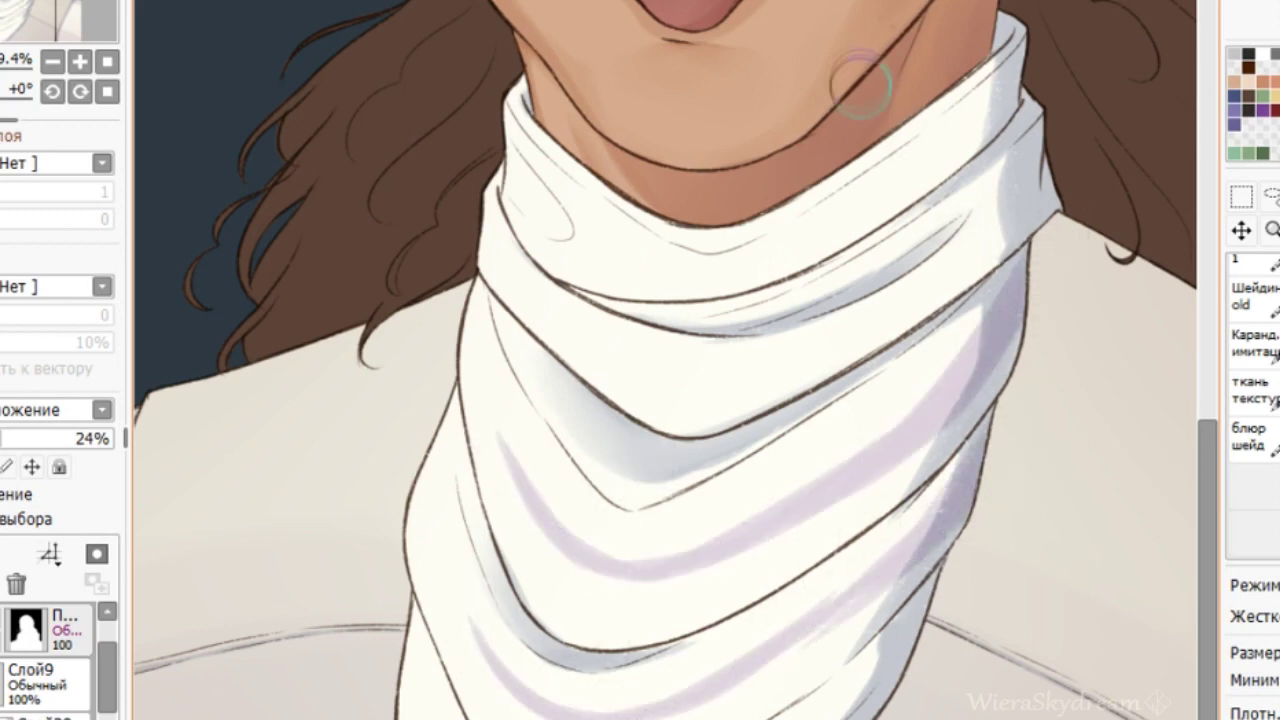
# Paint lilac shadows on the scarf's collar, both outer edges and the small fold under the chin.
pyautogui.moveTo(490, 222); pyautogui.dragTo(548, 318)
pyautogui.moveTo(430, 442); pyautogui.dragTo(437, 714)
pyautogui.moveTo(550, 698); pyautogui.dragTo(668, 717)
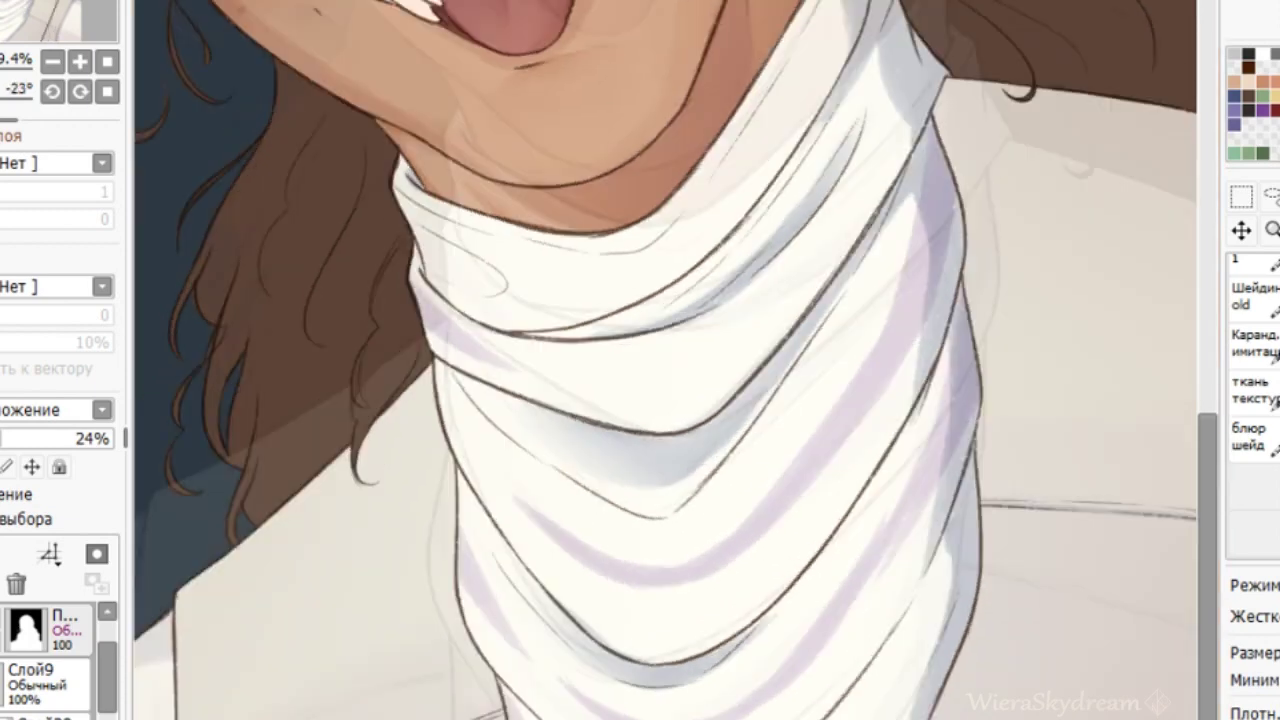
pyautogui.moveTo(428, 234); pyautogui.dragTo(478, 268)
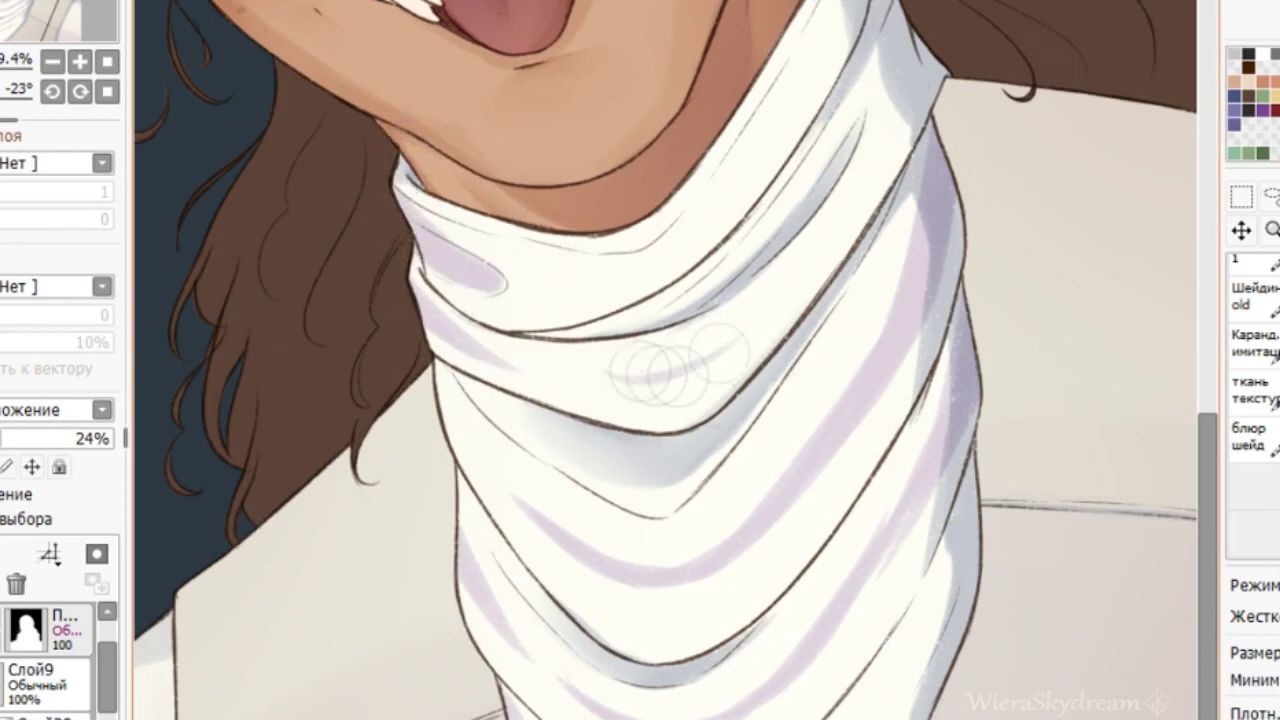
pyautogui.moveTo(911, 216); pyautogui.dragTo(958, 310)
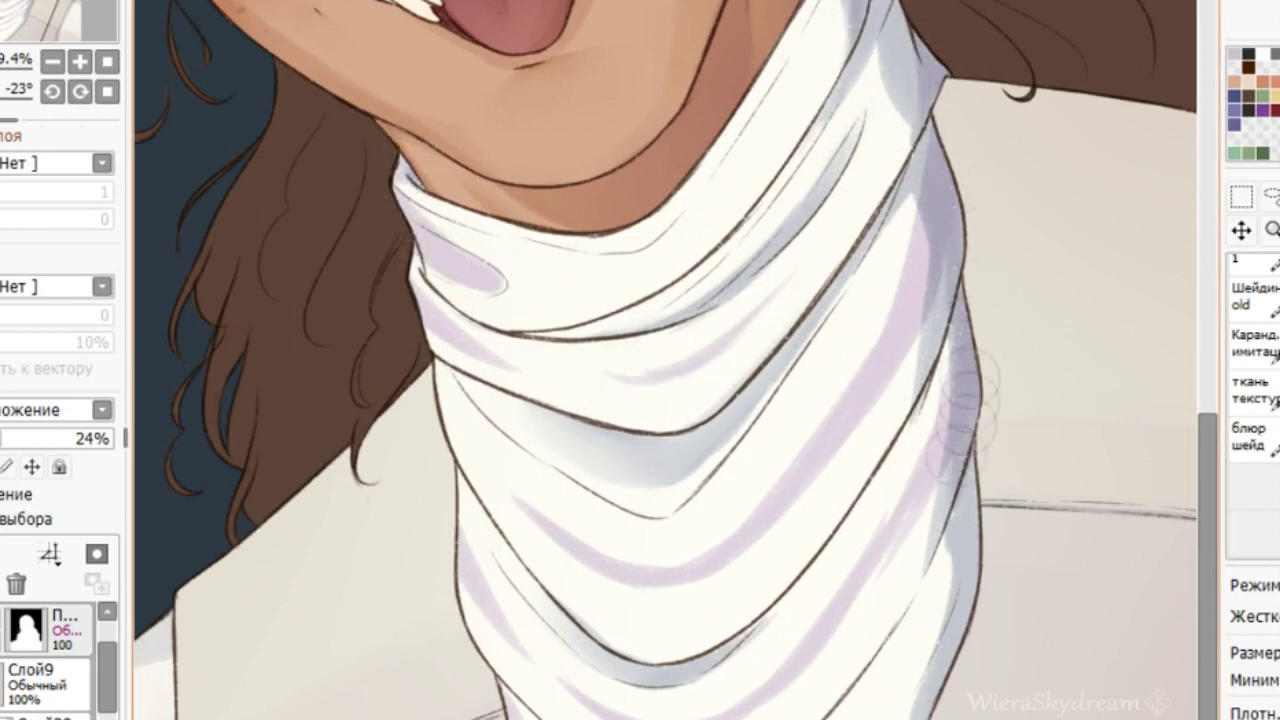
pyautogui.moveTo(968, 420)
pyautogui.mouseDown()
pyautogui.moveTo(974, 470)
pyautogui.moveTo(930, 600)
pyautogui.mouseUp()
pyautogui.moveTo(990, 486); pyautogui.dragTo(855, 690)
# Blend the lilac shadows on the scarf folds with a resized блюр шейд brush.
pyautogui.click(1256, 450)
pyautogui.press('[')
pyautogui.press('[')
pyautogui.press('[')
pyautogui.press('[')
pyautogui.press('[')
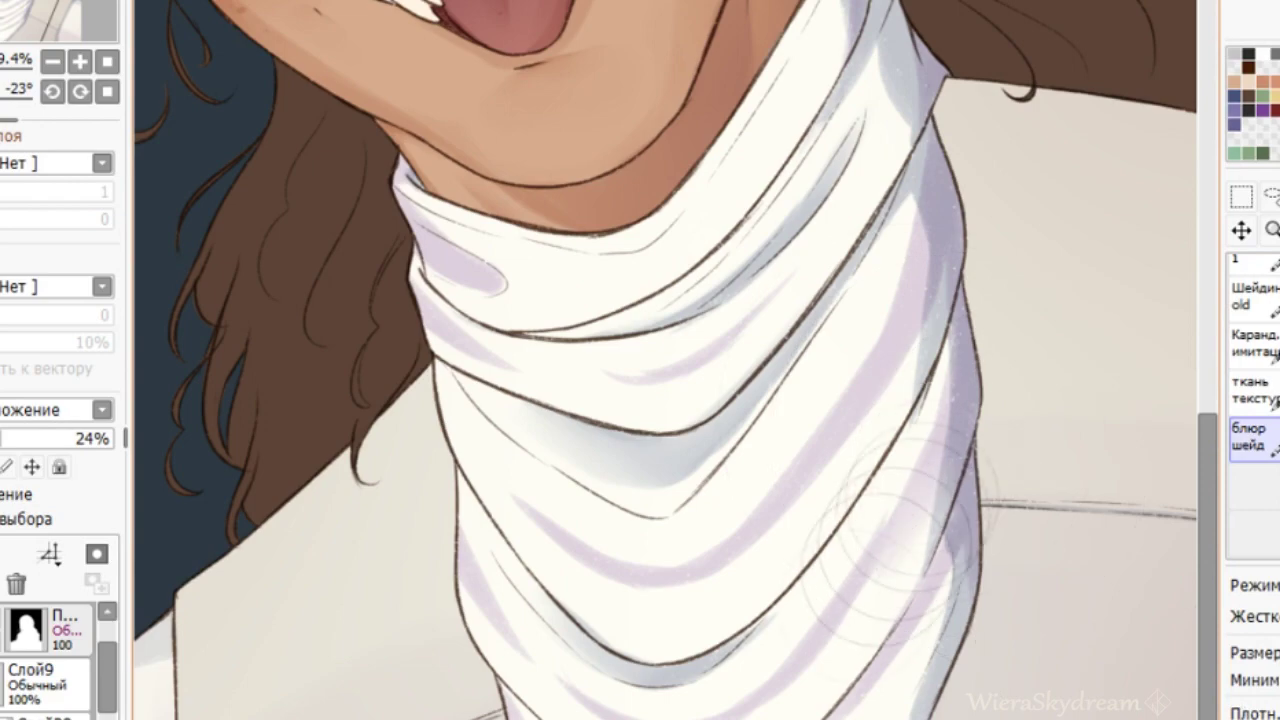
pyautogui.moveTo(934, 486); pyautogui.dragTo(826, 664)
pyautogui.moveTo(934, 235); pyautogui.dragTo(792, 503)
pyautogui.press('End')
pyautogui.press('End')
pyautogui.press('End')
pyautogui.press('End')
pyautogui.press('End')
pyautogui.press('End')
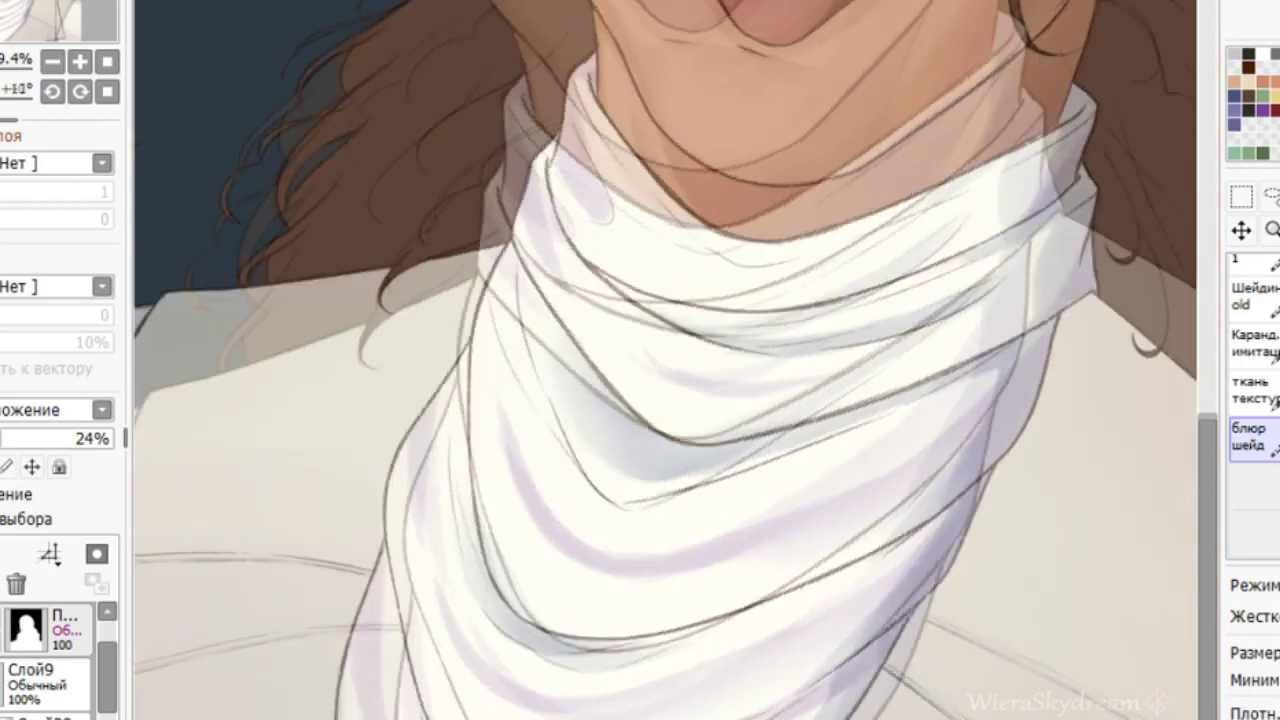
pyautogui.scroll(-5, 714, 494)
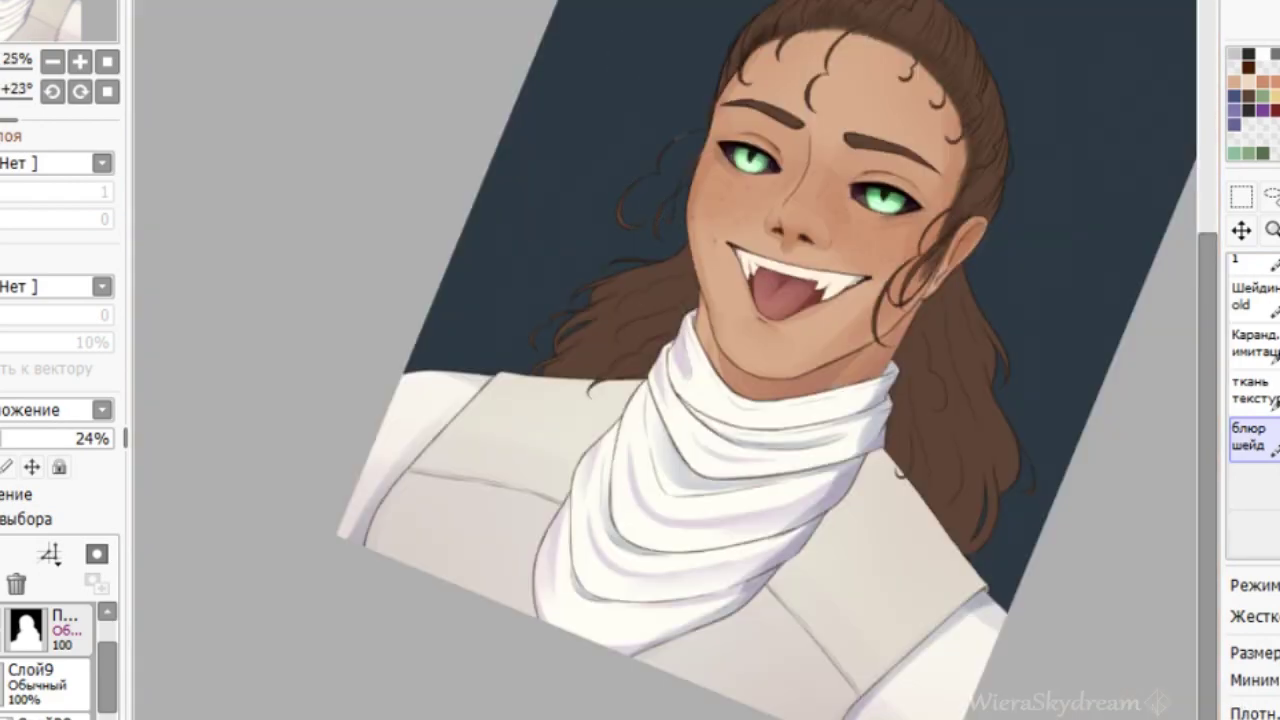
# Paint lilac over the shadow in the scarf's central V-shaped fold, extending it up to the outer edge.
pyautogui.press('Delete')
pyautogui.press('Delete')
pyautogui.press('Delete')
pyautogui.scroll(6, 743, 391)
pyautogui.moveTo(614, 634); pyautogui.dragTo(735, 647)
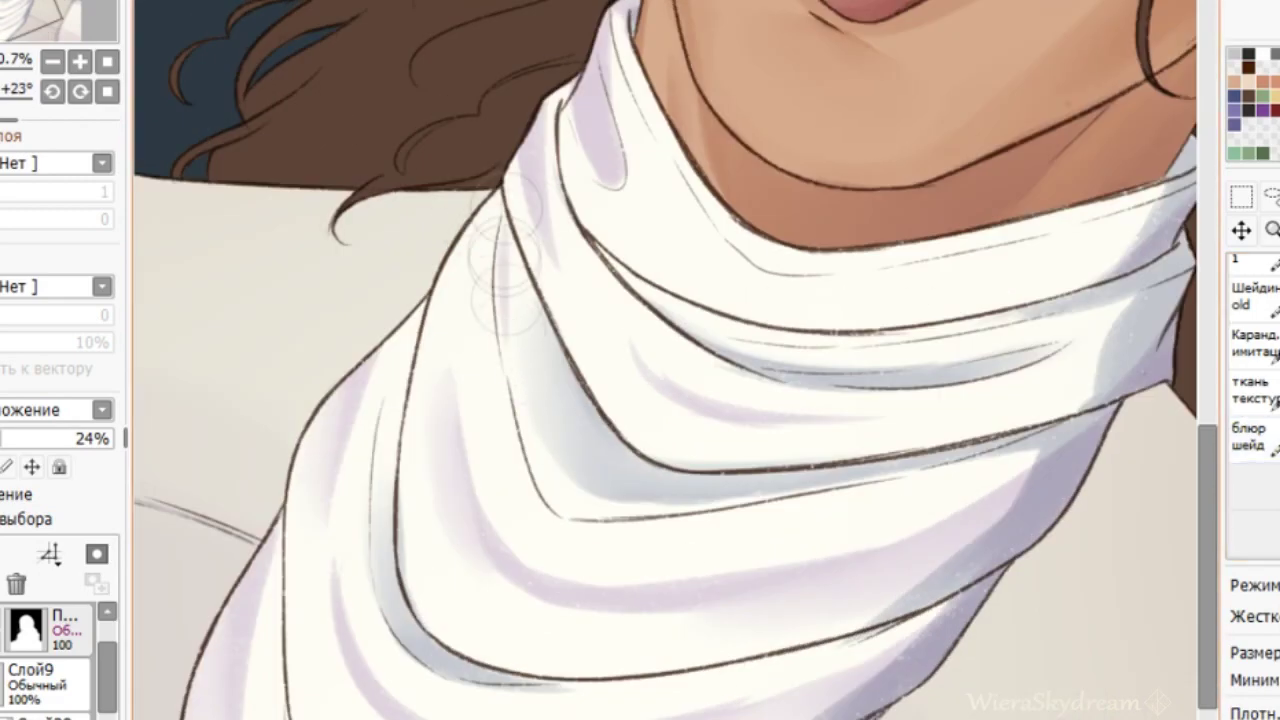
pyautogui.moveTo(540, 450); pyautogui.dragTo(510, 255)
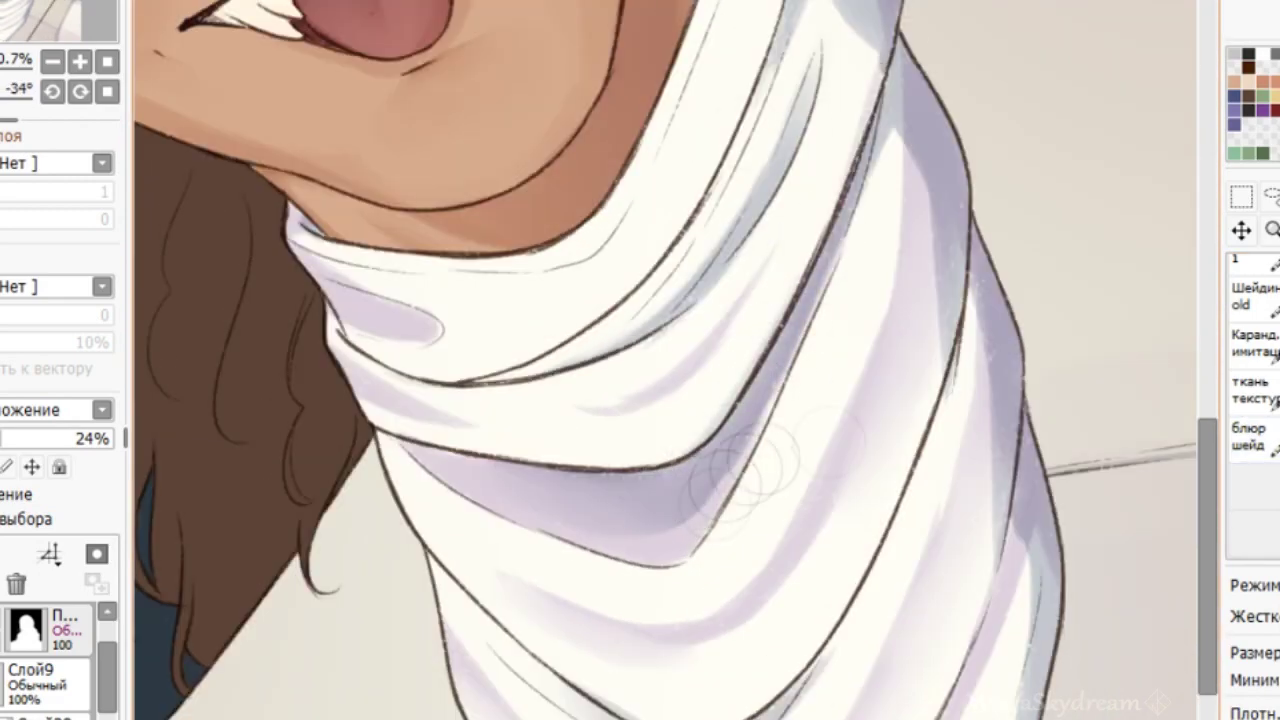
# Blend the lilac shadow at the tip of the central scarf fold with блюр шейд.
pyautogui.click(1254, 440)
pyautogui.moveTo(616, 545)
pyautogui.mouseDown()
pyautogui.moveTo(543, 488)
pyautogui.moveTo(616, 530)
pyautogui.moveTo(650, 490)
pyautogui.moveTo(709, 468)
pyautogui.moveTo(701, 499)
pyautogui.moveTo(669, 499)
pyautogui.mouseUp()
pyautogui.click(45, 716)
pyautogui.click(45, 716)
pyautogui.moveTo(10, 438); pyautogui.dragTo(6, 438)
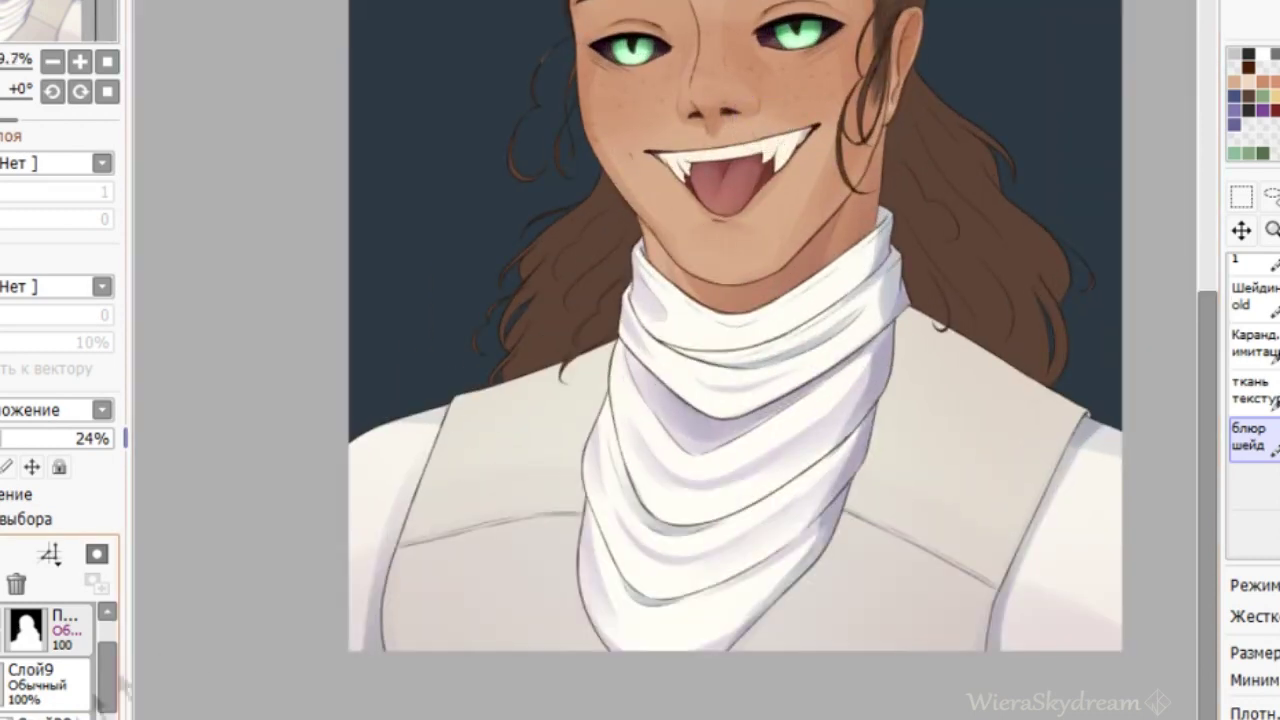
# Set a Multiply layer to 46% opacity and shade broadly across the scarf with a large soft brush.
pyautogui.moveTo(110, 438); pyautogui.dragTo(35, 438)
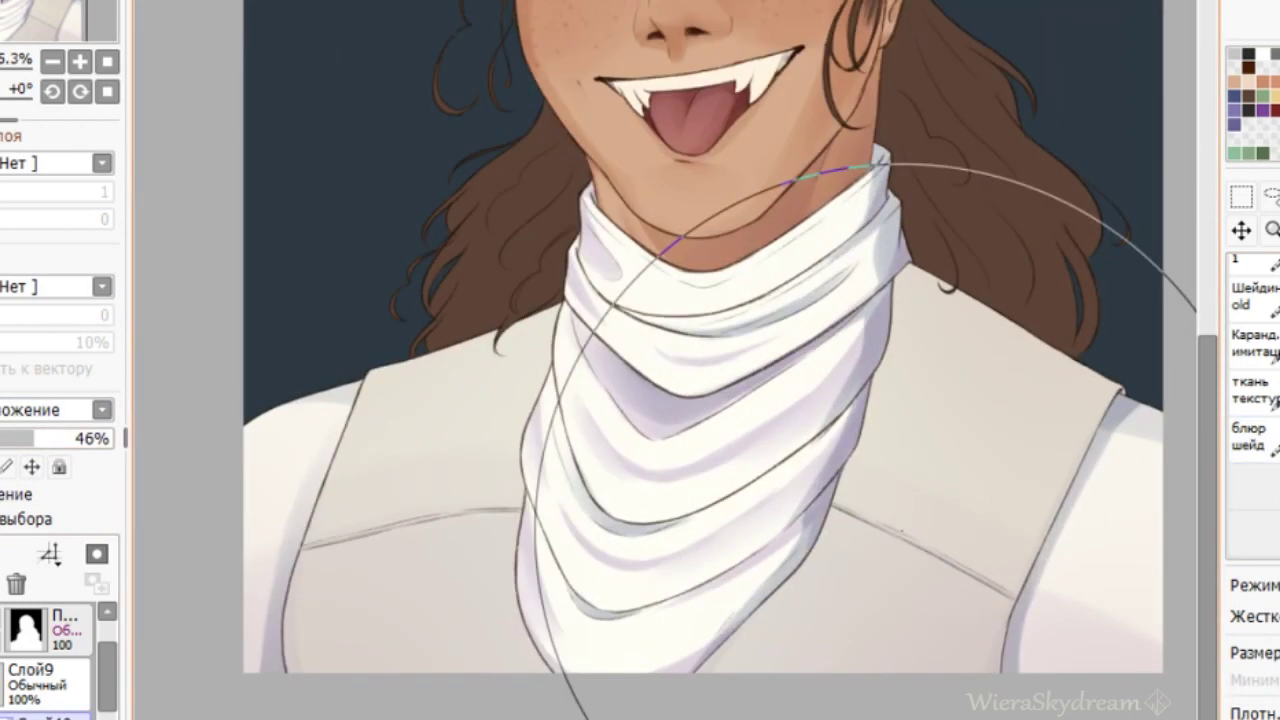
pyautogui.moveTo(765, 600)
pyautogui.mouseDown()
pyautogui.moveTo(900, 243)
pyautogui.moveTo(464, 538)
pyautogui.moveTo(886, 222)
pyautogui.mouseUp()
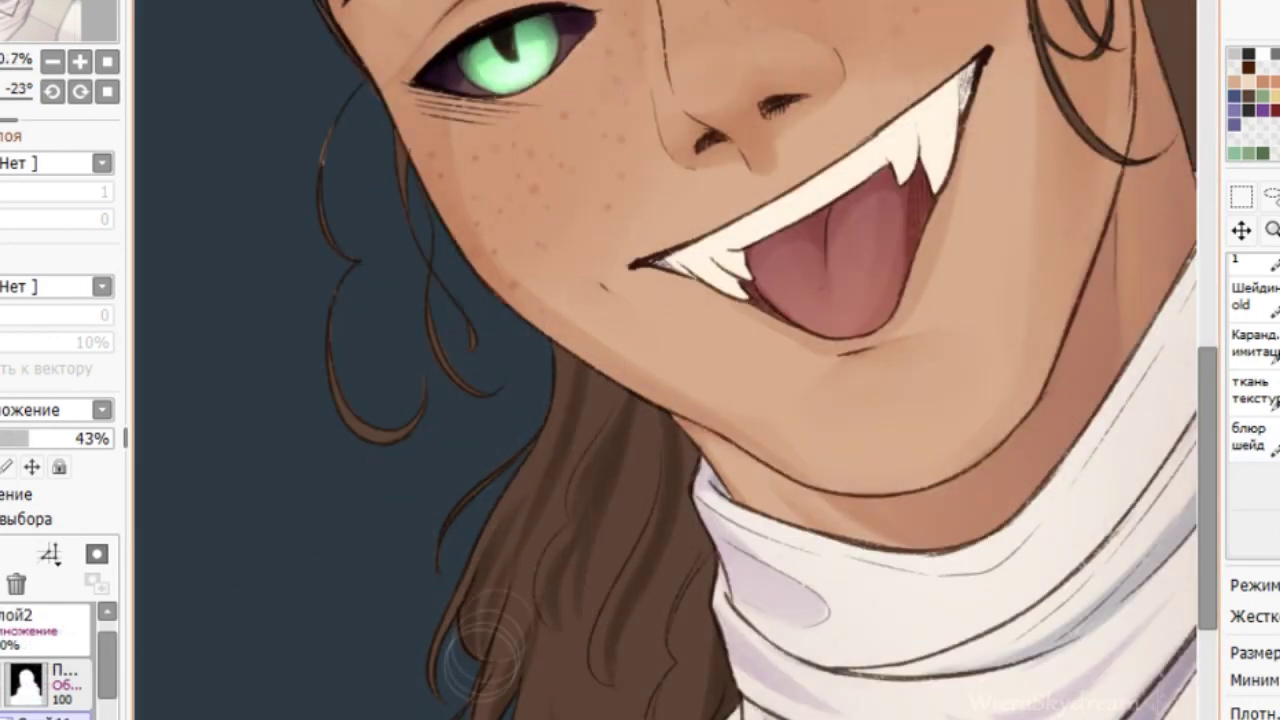
# Set the Multiply hair-shading layer to 53% opacity and paint dark strands in the hair behind the neck and scarf.
pyautogui.press('Home')
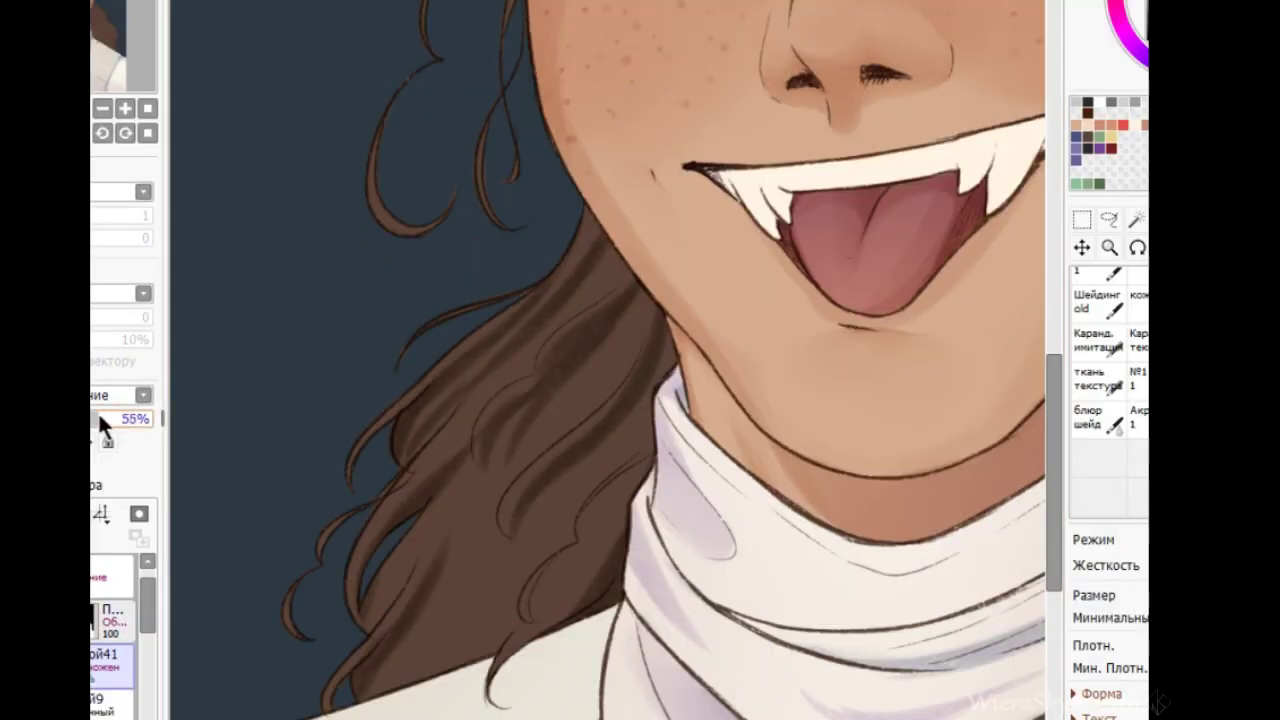
pyautogui.press('Delete')
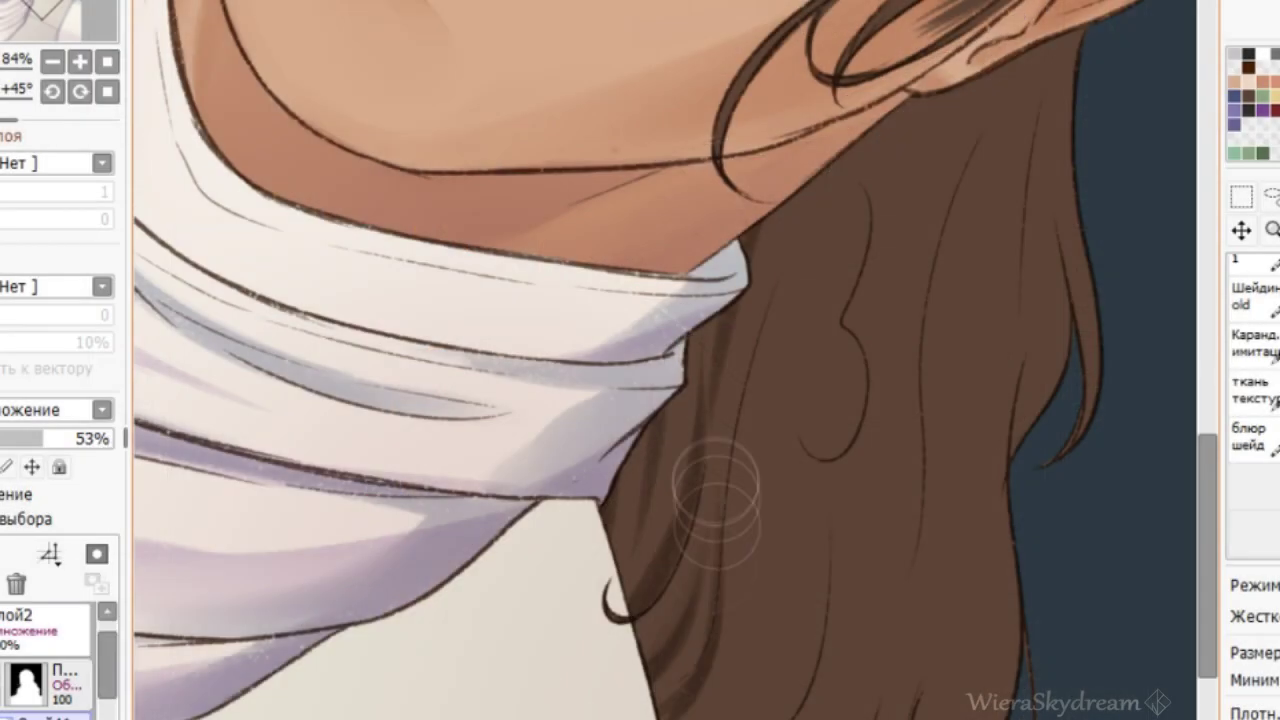
pyautogui.moveTo(735, 170); pyautogui.dragTo(845, 115)
pyautogui.moveTo(845, 185)
pyautogui.mouseDown()
pyautogui.moveTo(846, 286)
pyautogui.moveTo(808, 345)
pyautogui.mouseUp()
pyautogui.moveTo(797, 466); pyautogui.dragTo(796, 565)
pyautogui.moveTo(765, 475)
pyautogui.mouseDown()
pyautogui.moveTo(745, 715)
pyautogui.moveTo(775, 719)
pyautogui.mouseUp()
pyautogui.press('Delete')
pyautogui.press('Delete')
pyautogui.press('Delete')
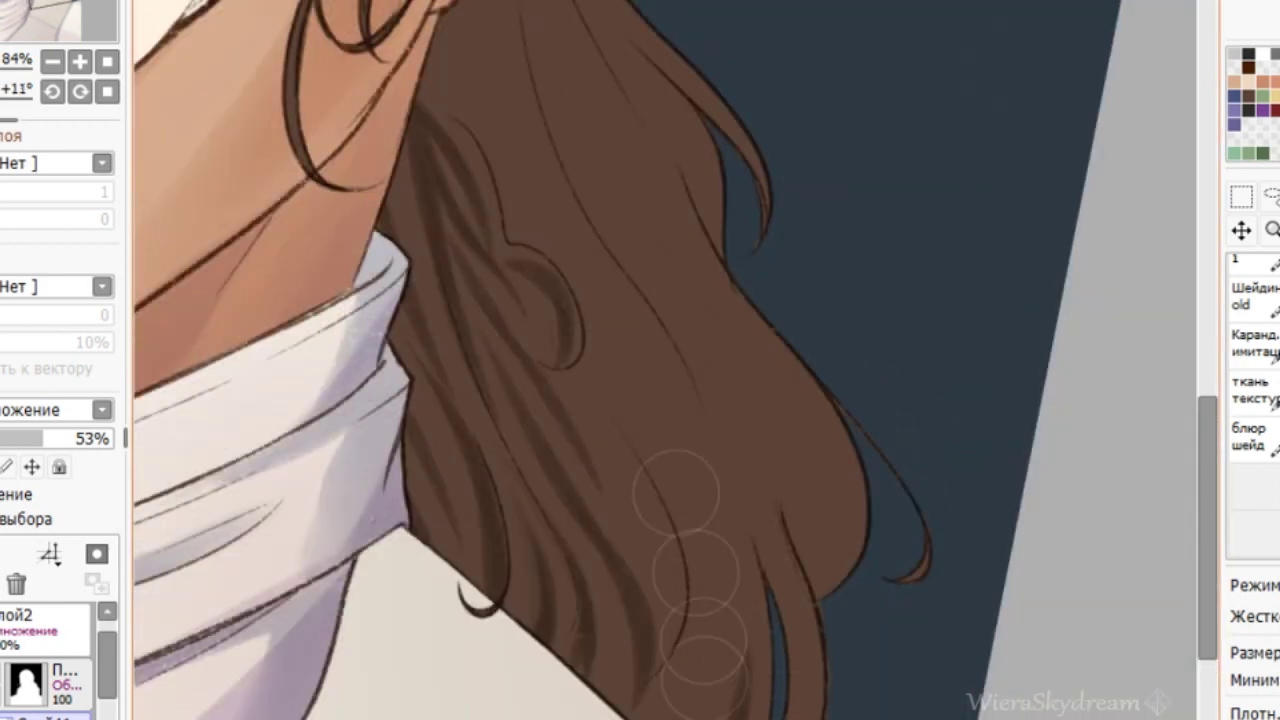
# Paint dark shading strands along the lower locks and the outer bulge of the loose hair.
pyautogui.moveTo(618, 425)
pyautogui.mouseDown()
pyautogui.moveTo(672, 600)
pyautogui.moveTo(637, 700)
pyautogui.mouseUp()
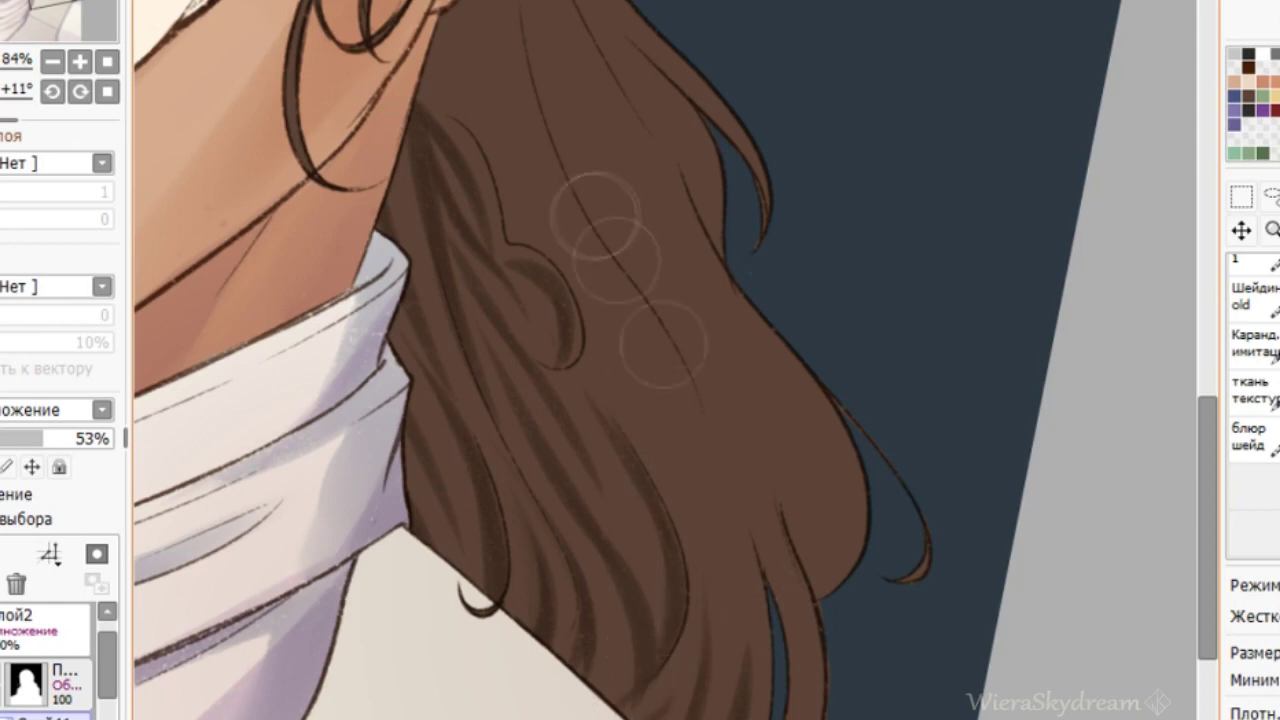
pyautogui.moveTo(645, 300); pyautogui.dragTo(737, 495)
pyautogui.moveTo(783, 650)
pyautogui.mouseDown()
pyautogui.moveTo(771, 529)
pyautogui.moveTo(789, 523)
pyautogui.moveTo(771, 386)
pyautogui.moveTo(776, 410)
pyautogui.moveTo(747, 358)
pyautogui.moveTo(797, 509)
pyautogui.mouseUp()
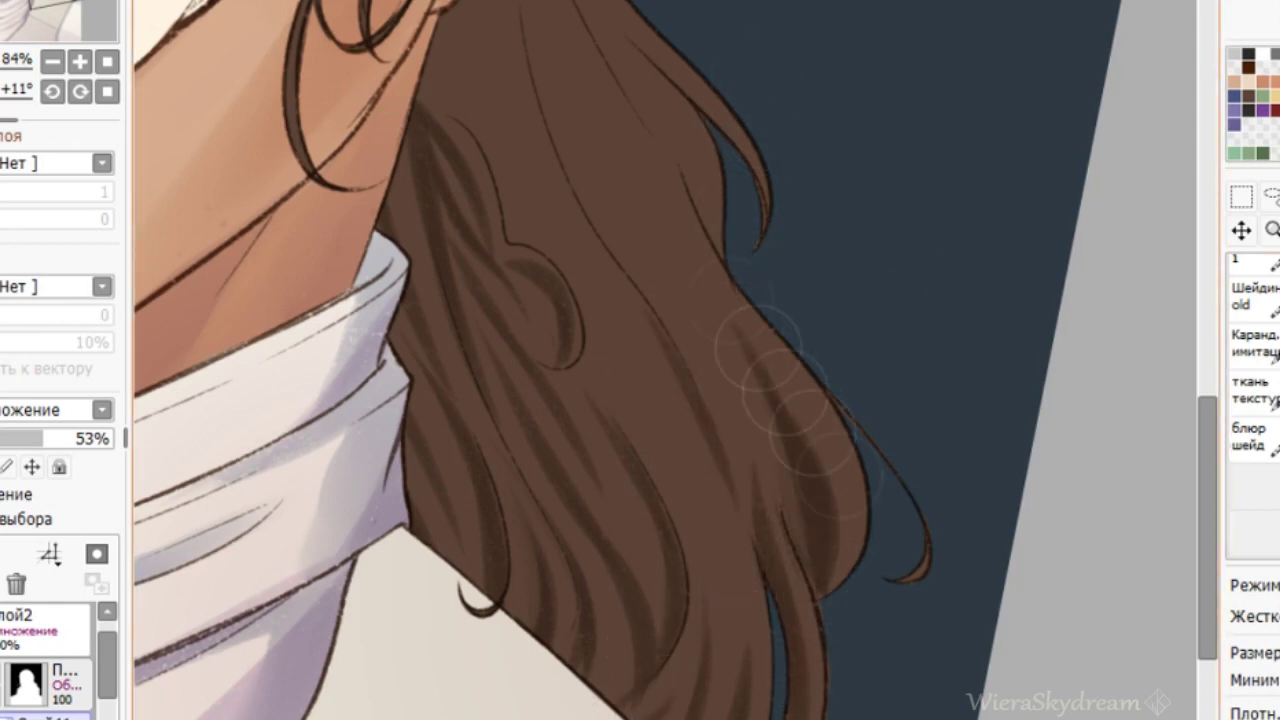
pyautogui.moveTo(642, 350); pyautogui.dragTo(705, 540)
# Extend the dark strands upward through the hair below the ear and along its outer edge.
pyautogui.press('End')
pyautogui.press('End')
pyautogui.moveTo(694, 57); pyautogui.dragTo(732, 380)
pyautogui.moveTo(595, 55)
pyautogui.mouseDown()
pyautogui.moveTo(586, 286)
pyautogui.moveTo(560, 177)
pyautogui.moveTo(571, 386)
pyautogui.moveTo(632, 467)
pyautogui.mouseUp()
pyautogui.moveTo(600, 30); pyautogui.dragTo(699, 468)
pyautogui.scroll(3, 1171, 500)
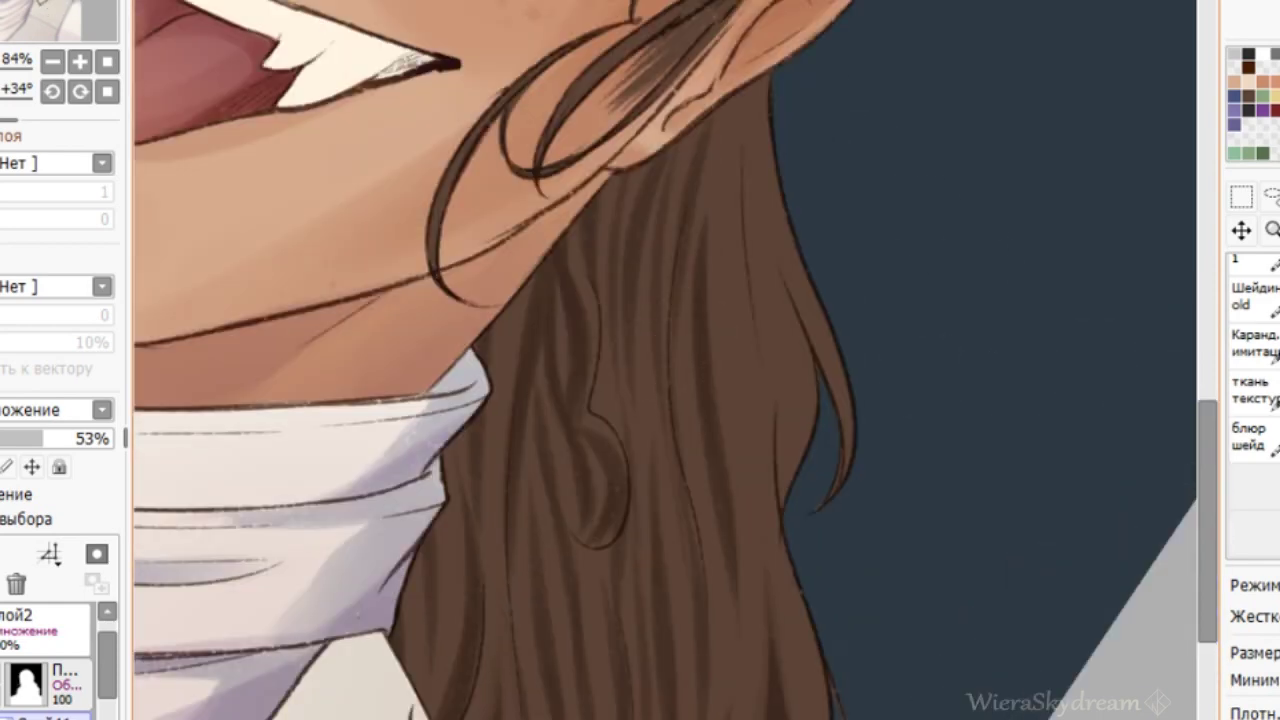
pyautogui.moveTo(745, 225)
pyautogui.mouseDown()
pyautogui.moveTo(771, 365)
pyautogui.moveTo(737, 290)
pyautogui.moveTo(720, 130)
pyautogui.moveTo(766, 225)
pyautogui.mouseUp()
pyautogui.moveTo(808, 443)
pyautogui.mouseDown()
pyautogui.moveTo(806, 358)
pyautogui.moveTo(791, 487)
pyautogui.mouseUp()
# Shade the pulled-back hair across the crown and deepen the hair with a Multiply layer at 30% opacity.
pyautogui.scroll(-5, 665, 360)
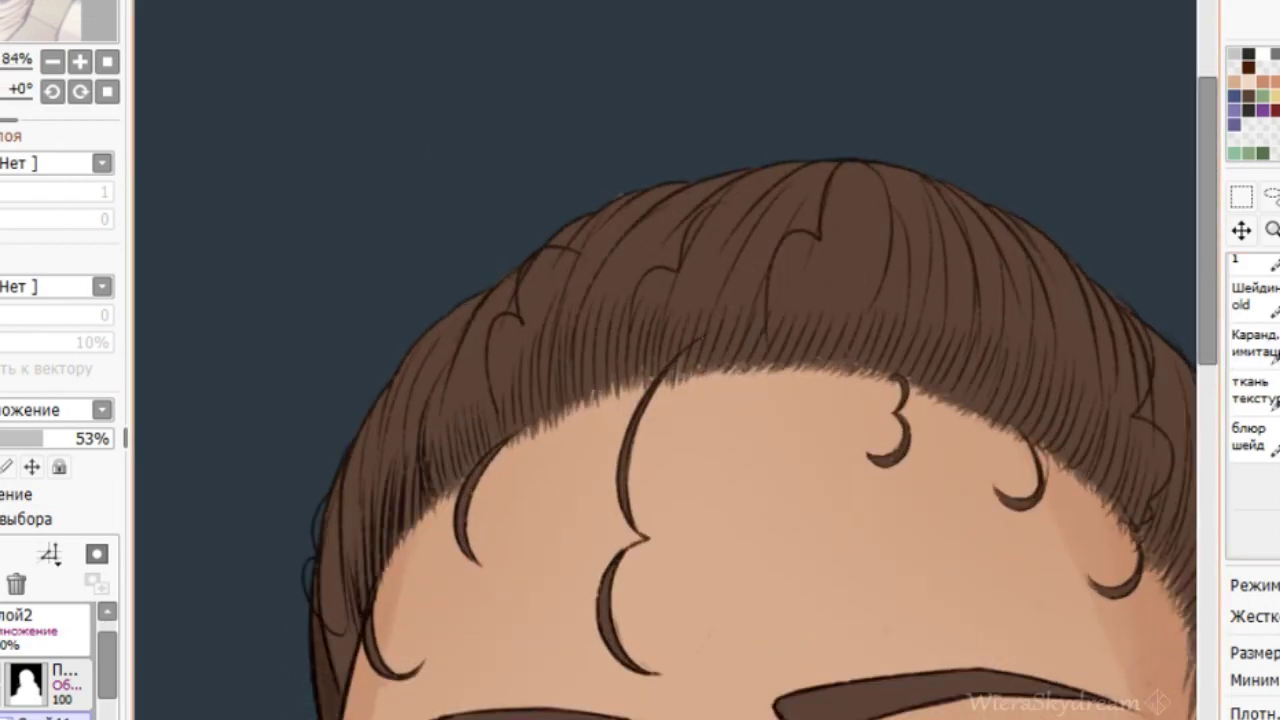
pyautogui.moveTo(554, 630); pyautogui.dragTo(815, 604)
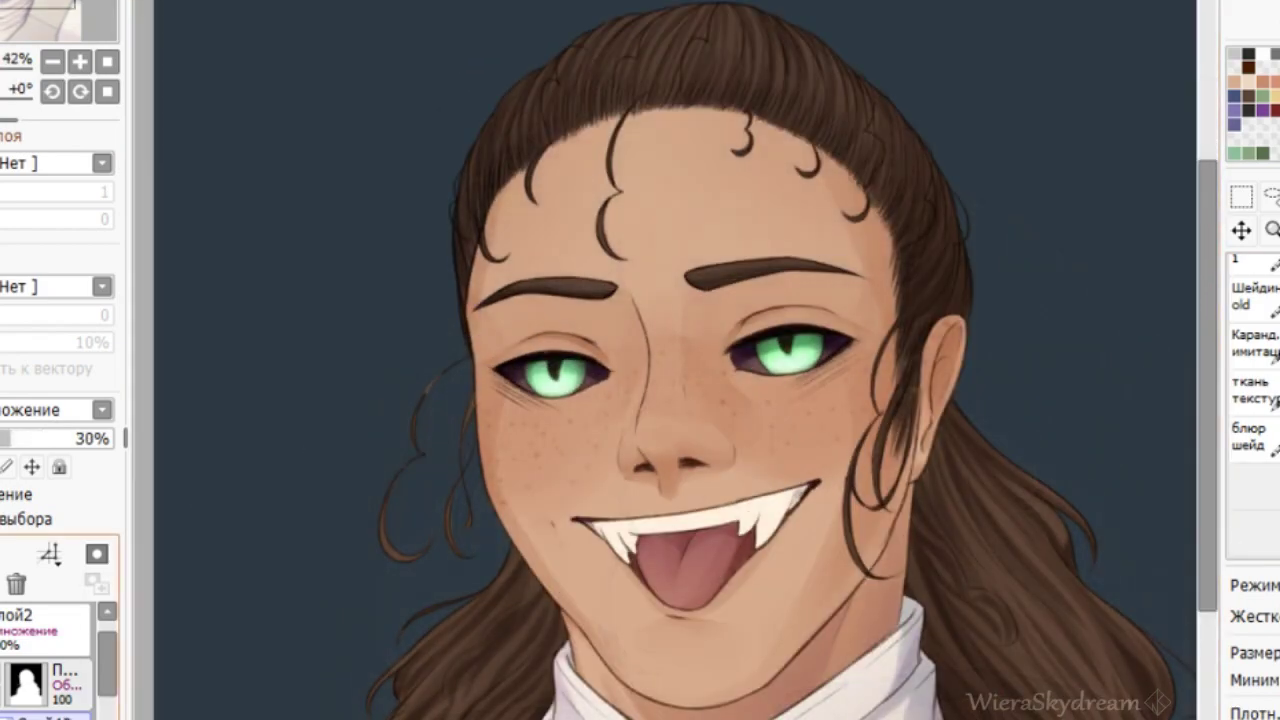
pyautogui.scroll(1, 771, 251)
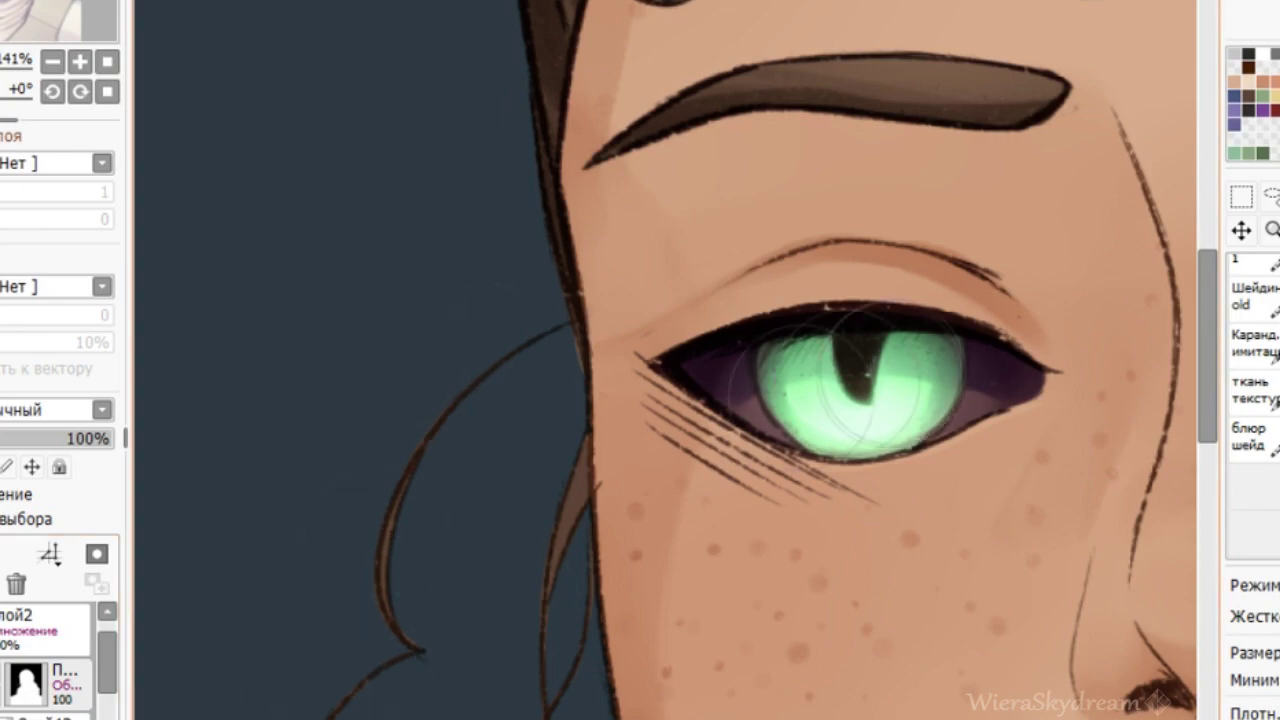
# Shade the thin loose curls beside the cheek on a Multiply layer at 53% opacity.
pyautogui.moveTo(1207, 350); pyautogui.dragTo(1207, 393)
pyautogui.click(40, 714)
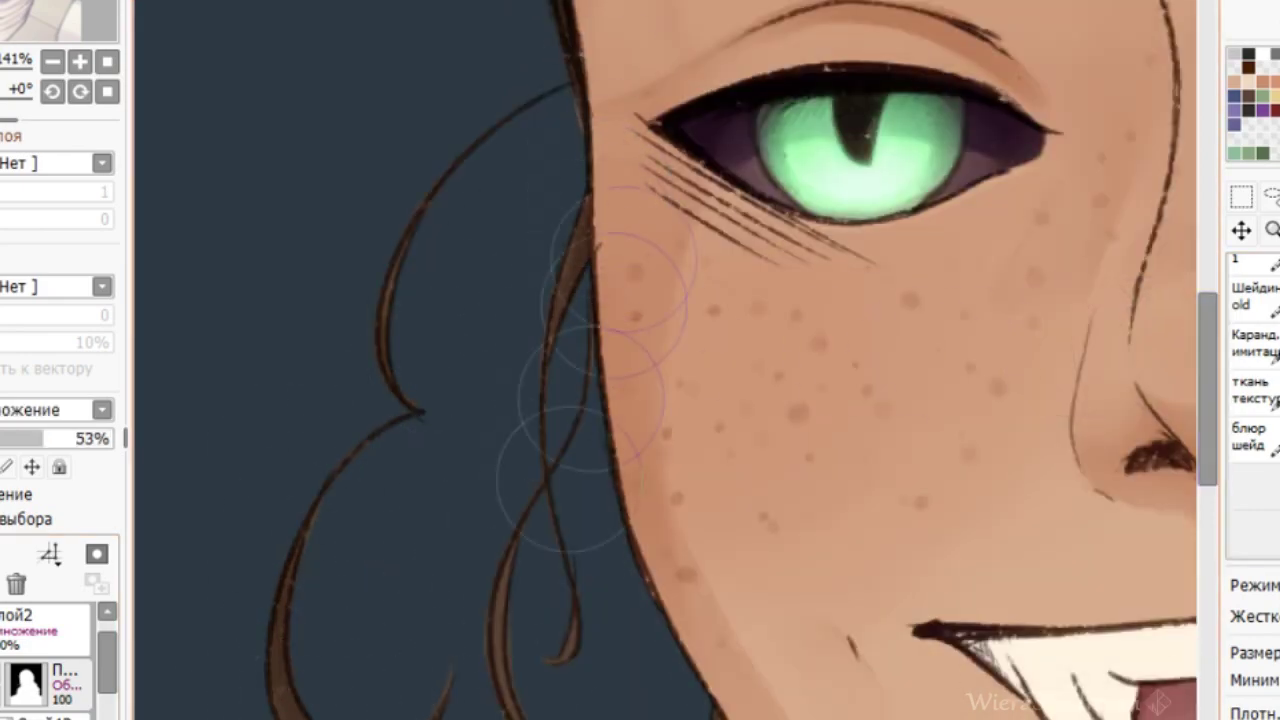
pyautogui.scroll(-2, 578, 669)
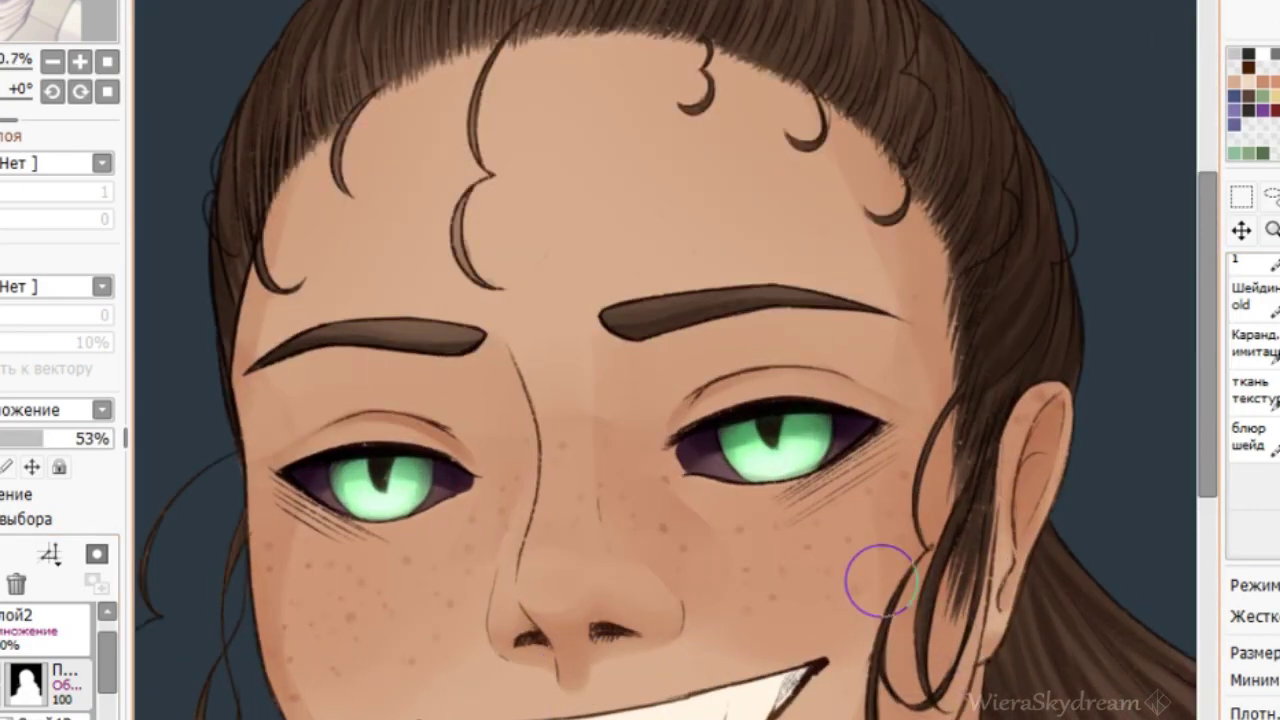
pyautogui.scroll(-5, 806, 542)
pyautogui.scroll(3, 720, 526)
pyautogui.scroll(-3, 652, 255)
pyautogui.scroll(1, 673, 226)
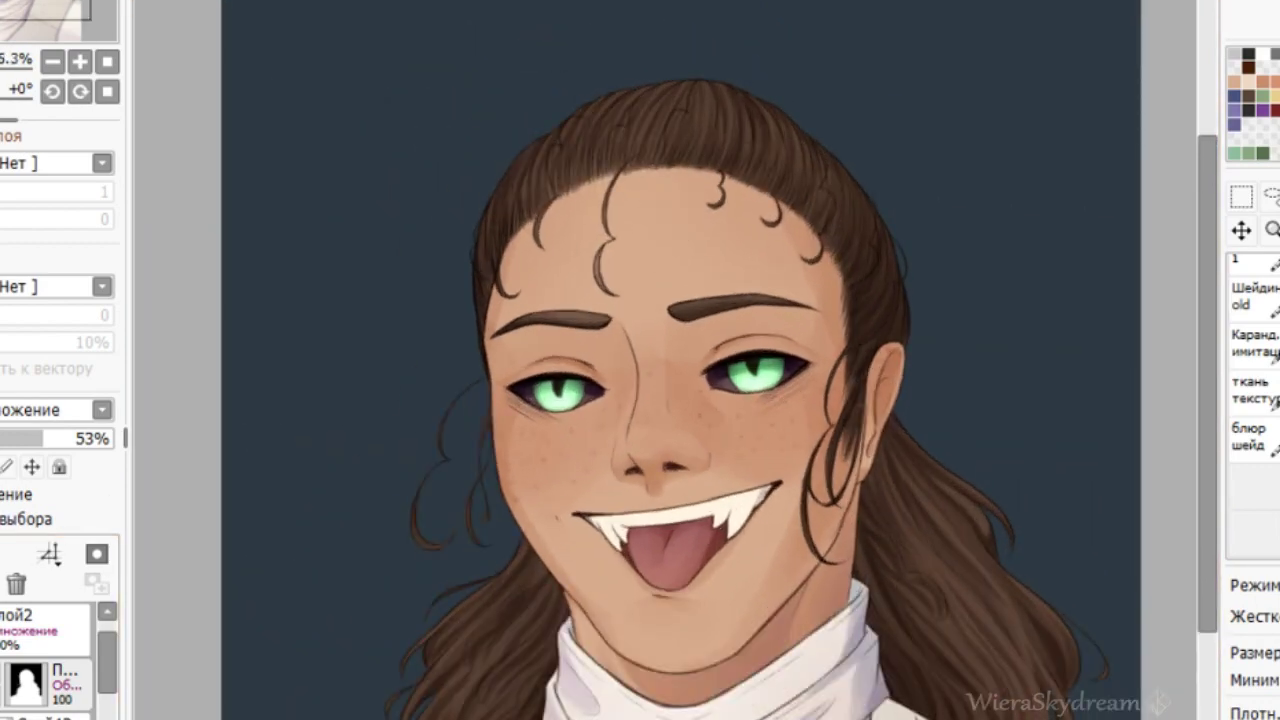
pyautogui.scroll(3, 688, 406)
pyautogui.scroll(-1, 689, 406)
pyautogui.scroll(-4, 45, 665)
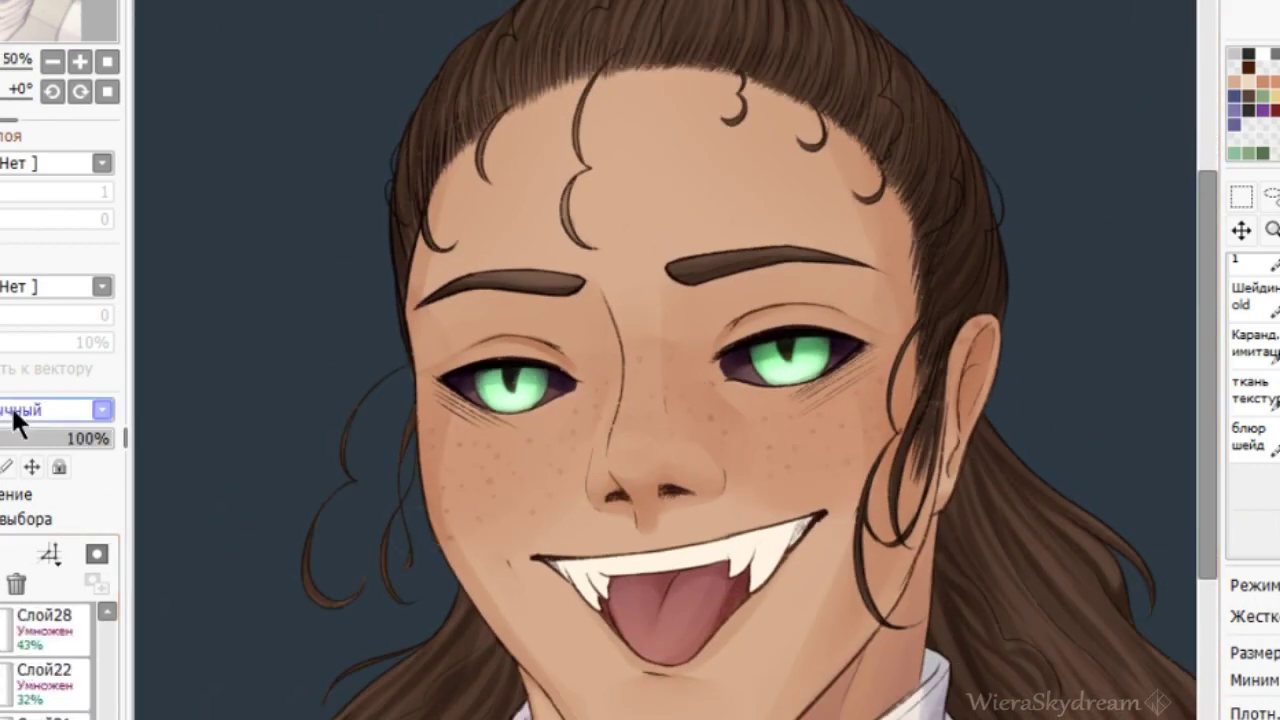
# Paint shadows on both eyelids on a Multiply layer at 53% opacity and blend them with блюр шейд.
pyautogui.scroll(3, 491, 297)
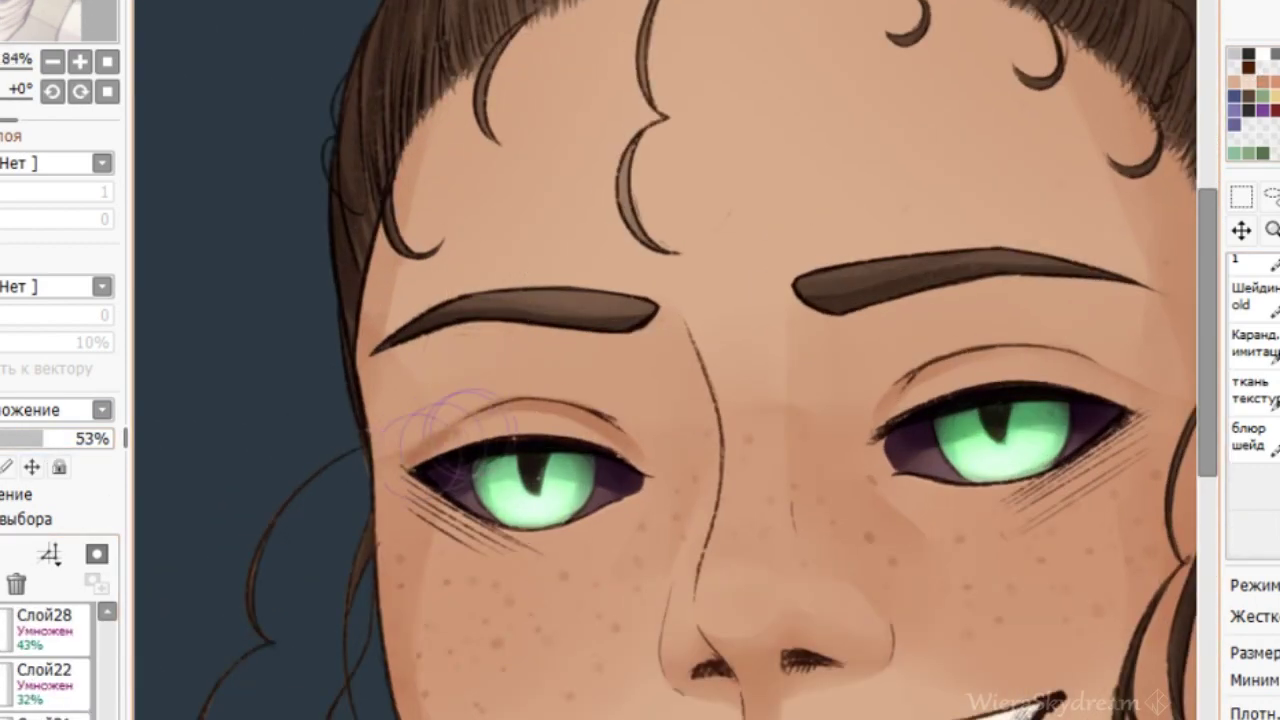
pyautogui.click(1250, 436)
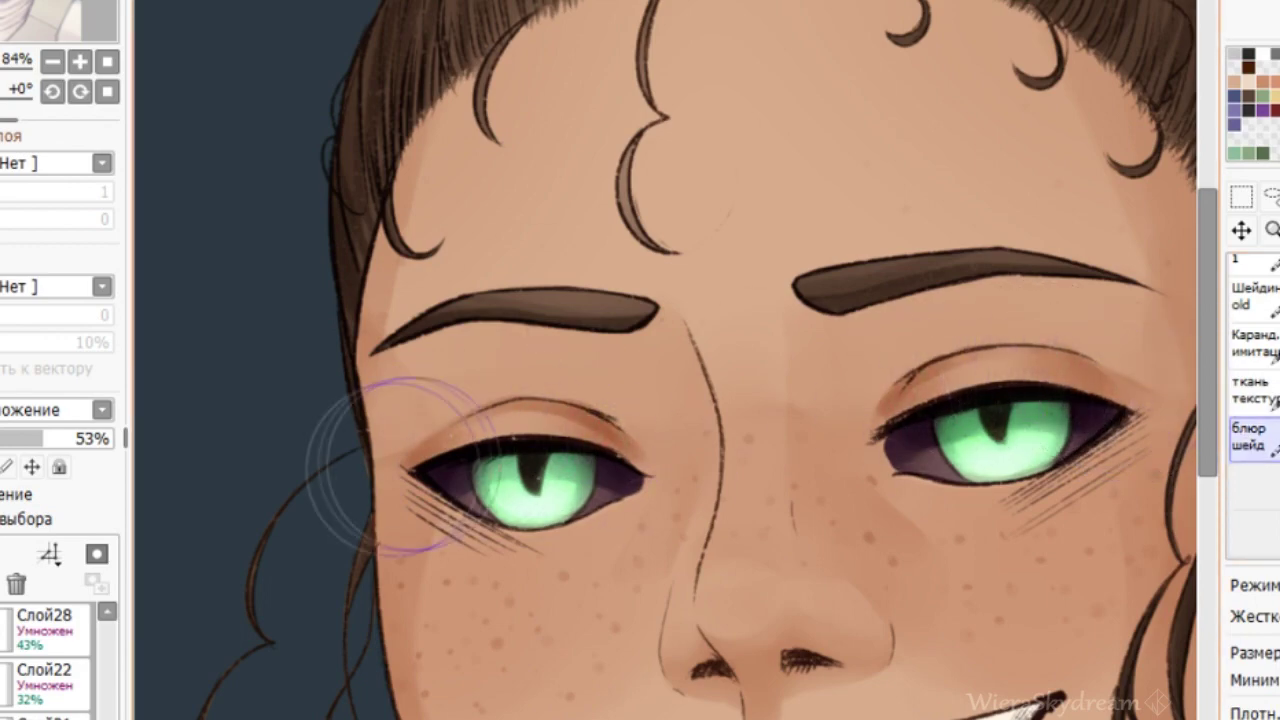
pyautogui.scroll(-3, 371, 471)
pyautogui.scroll(3, 549, 534)
pyautogui.scroll(-4, 671, 397)
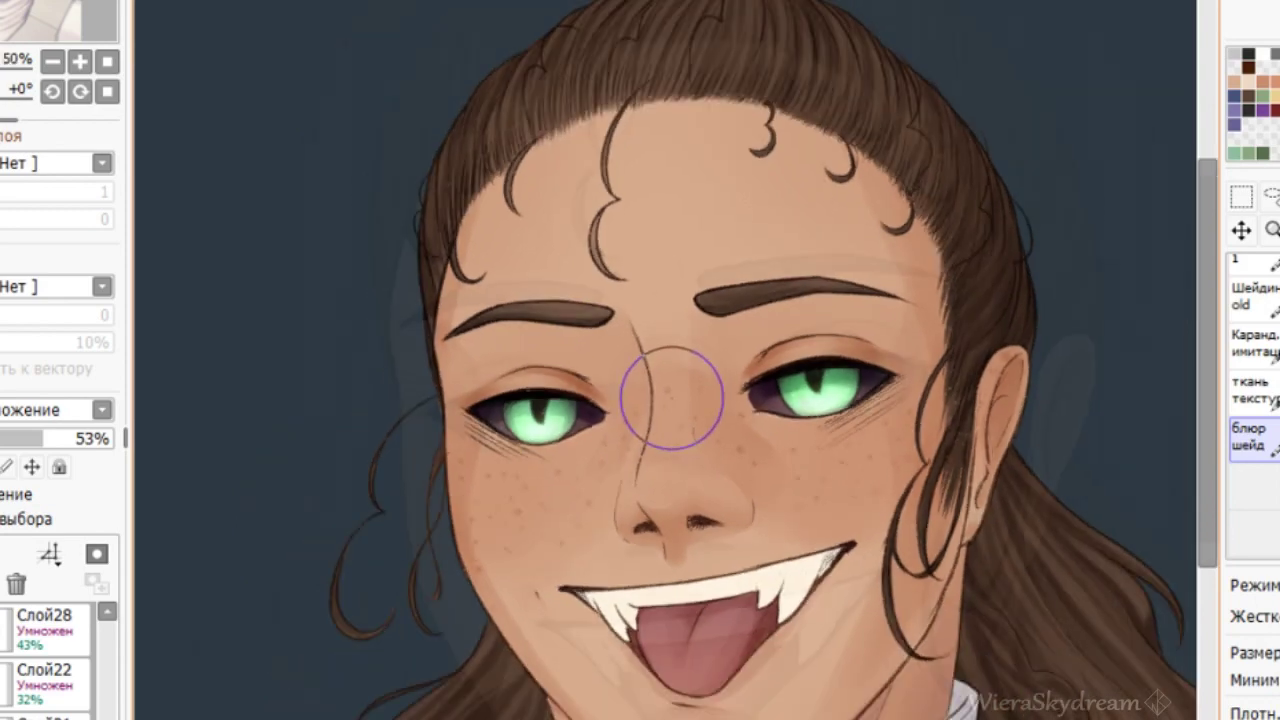
# Add a Multiply layer, paint a skin shadow around the nose and soften it with блюр шейд.
pyautogui.scroll(2, 683, 362)
pyautogui.press('End')
pyautogui.press('End')
pyautogui.press('End')
pyautogui.press('End')
pyautogui.press('End')
pyautogui.press('End')
pyautogui.press('End')
pyautogui.scroll(2, 485, 372)
pyautogui.click(2, 554)
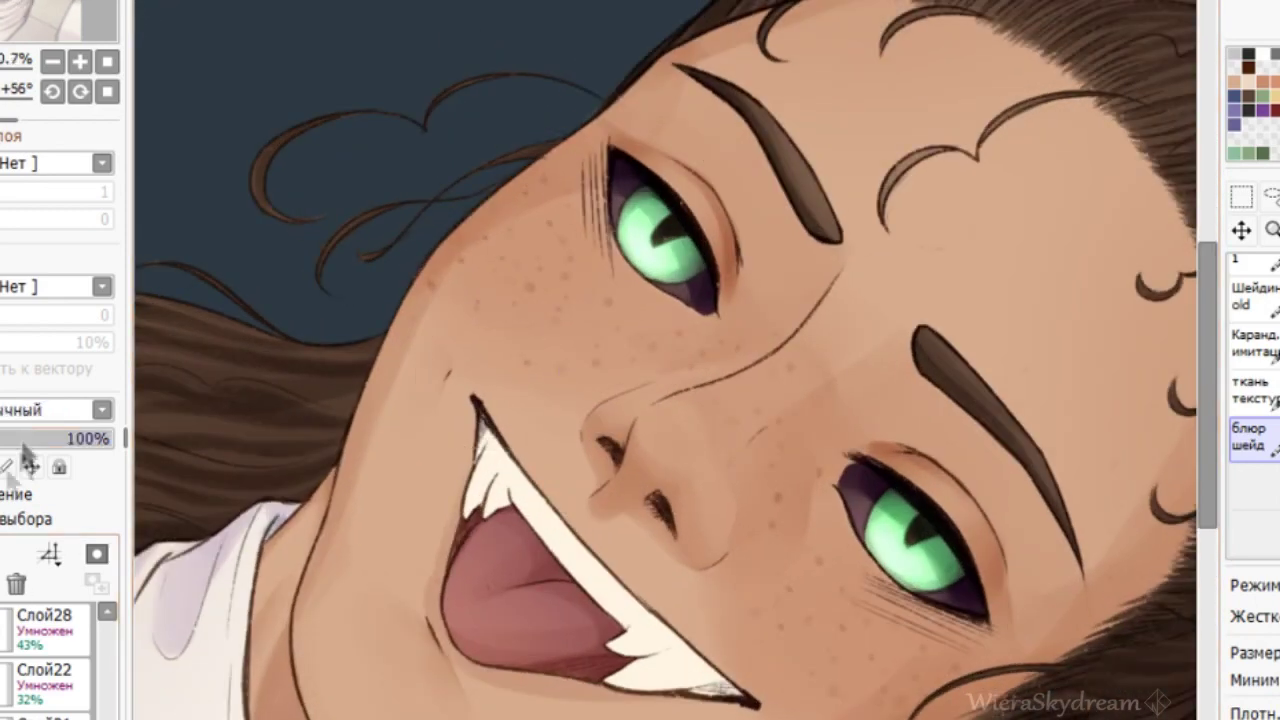
pyautogui.press('Delete')
pyautogui.press('Delete')
pyautogui.press('Delete')
pyautogui.press('Delete')
pyautogui.press('Delete')
pyautogui.press('Delete')
pyautogui.press('Delete')
pyautogui.moveTo(640, 506); pyautogui.dragTo(592, 594)
pyautogui.click(1254, 438)
pyautogui.moveTo(620, 508)
pyautogui.mouseDown()
pyautogui.moveTo(602, 522)
pyautogui.moveTo(604, 556)
pyautogui.mouseUp()
# Blend the skin shadow on the cheek between the nose and the mouth corner with блюр шейд.
pyautogui.press('End')
pyautogui.press('End')
pyautogui.press('End')
pyautogui.press('End')
pyautogui.press('End')
pyautogui.press('End')
pyautogui.press('End')
pyautogui.press('End')
pyautogui.moveTo(705, 582); pyautogui.dragTo(700, 593)
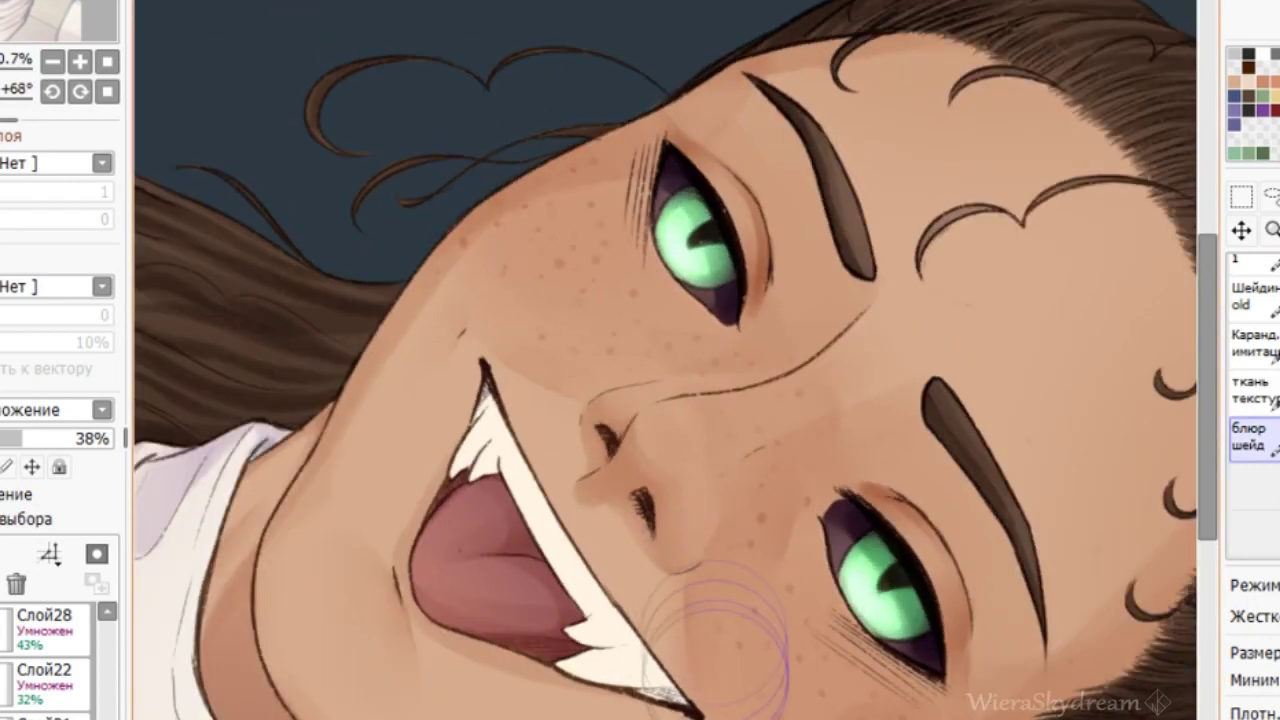
# Reduce the opacity of the nose-shading Multiply layer to 16%.
pyautogui.press('Home')
pyautogui.scroll(-3, 580, 170)
pyautogui.scroll(2, 545, 225)
pyautogui.moveTo(20, 438); pyautogui.dragTo(5, 438)
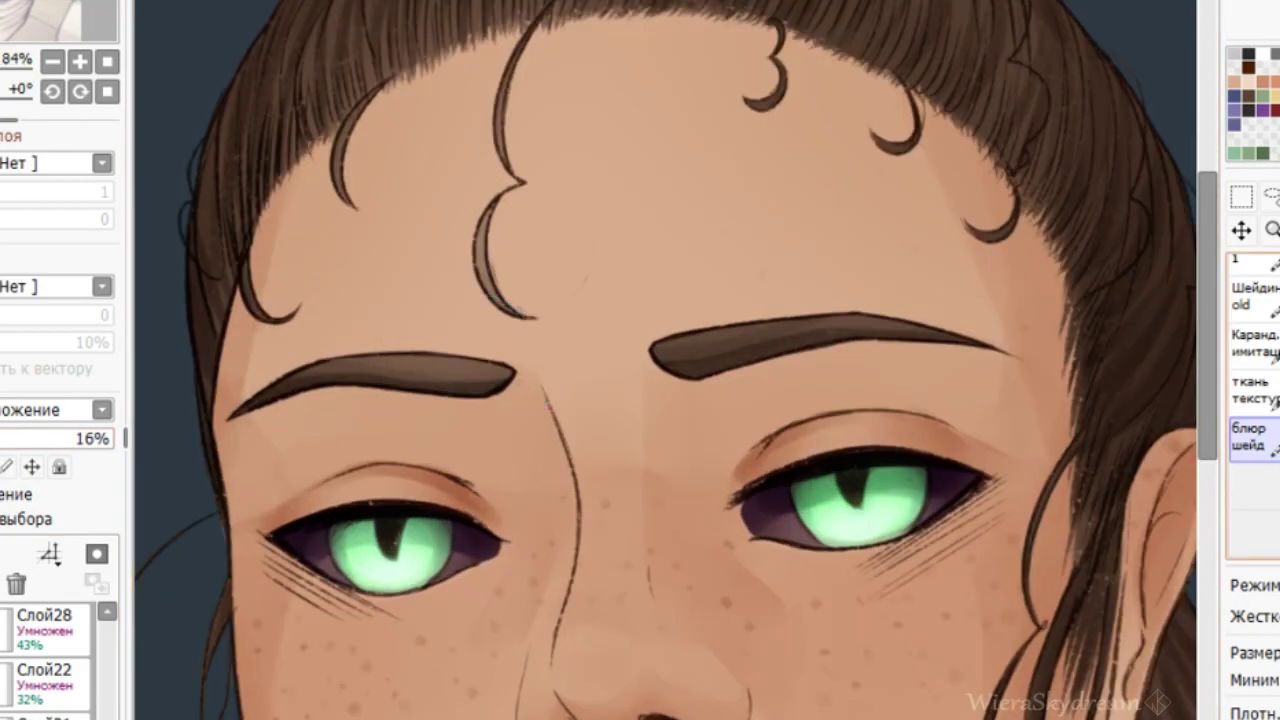
# Set a layer to Multiply at 41% opacity and shade the inner brow beside the nose bridge, blending with блюр шейд.
pyautogui.press('End')
pyautogui.press('End')
pyautogui.press('End')
pyautogui.click(40, 410)
pyautogui.click(28, 462)
pyautogui.click(26, 438)
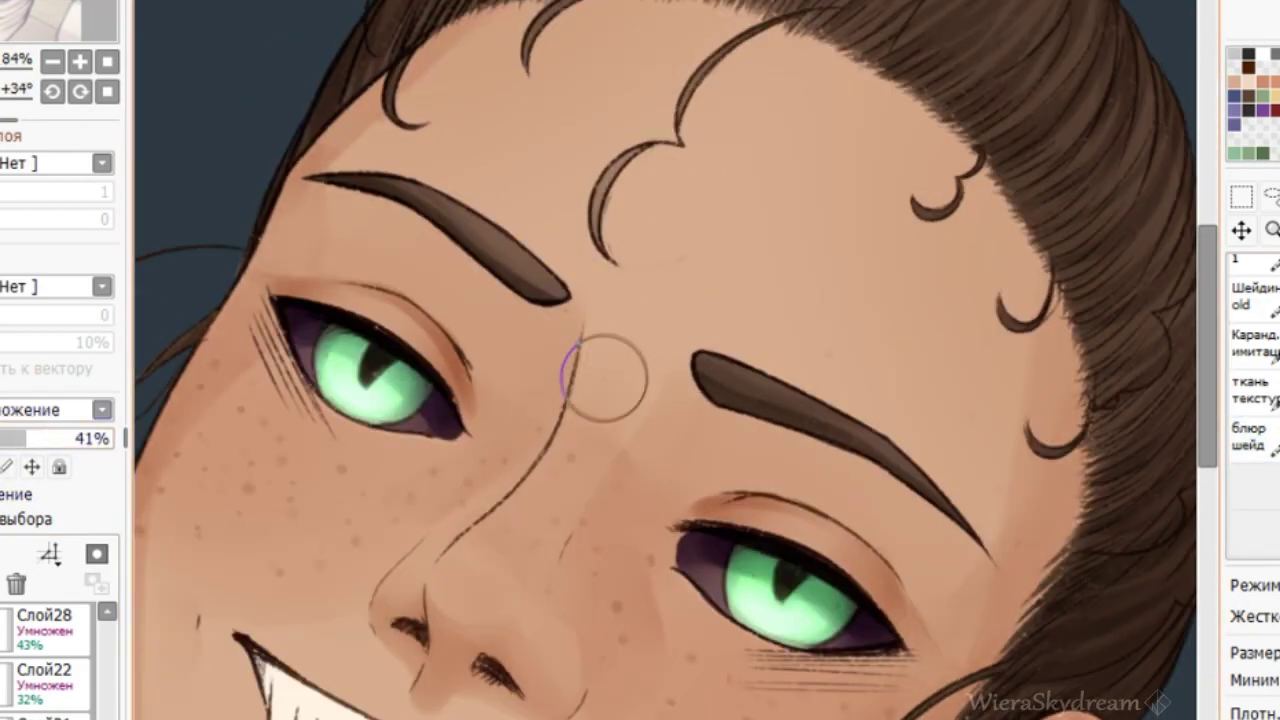
pyautogui.click(1250, 438)
pyautogui.moveTo(541, 296)
pyautogui.mouseDown()
pyautogui.moveTo(547, 357)
pyautogui.moveTo(532, 322)
pyautogui.moveTo(512, 427)
pyautogui.moveTo(545, 320)
pyautogui.mouseUp()
pyautogui.press('Home')
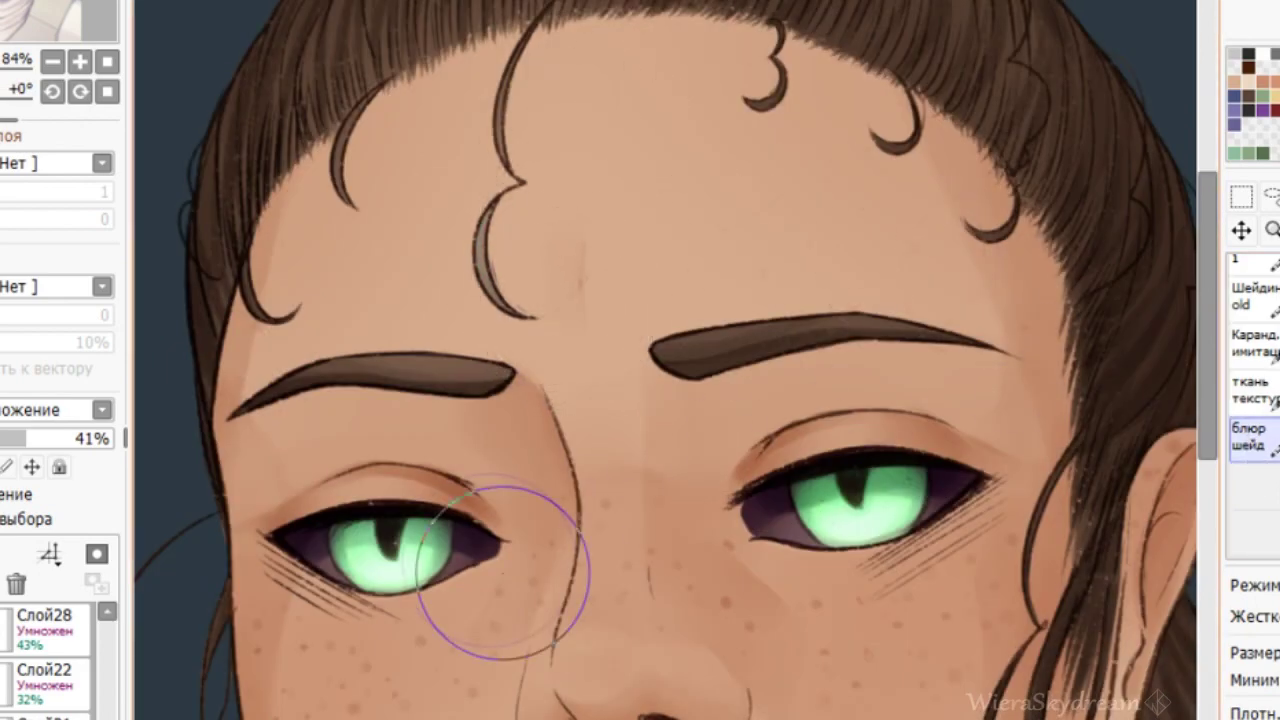
# Select the small vertical crease shadow on the forehead and transform it downward to sit between the eyebrows.
pyautogui.scroll(-4, 700, 370)
pyautogui.scroll(4, 634, 337)
pyautogui.click(1272, 197)
pyautogui.moveTo(651, 229); pyautogui.dragTo(656, 234)
pyautogui.click(1239, 286)
pyautogui.hotkey('ctrl', 't')
pyautogui.moveTo(627, 336); pyautogui.dragTo(627, 382)
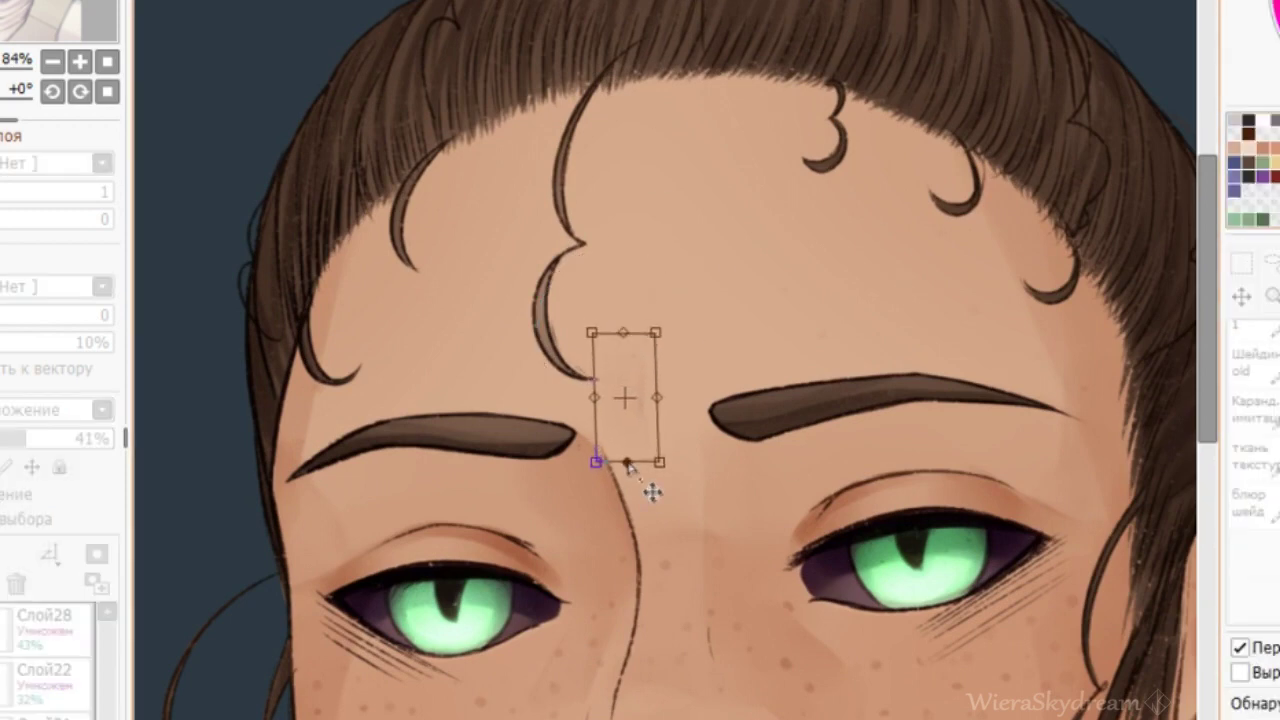
pyautogui.press('Return')
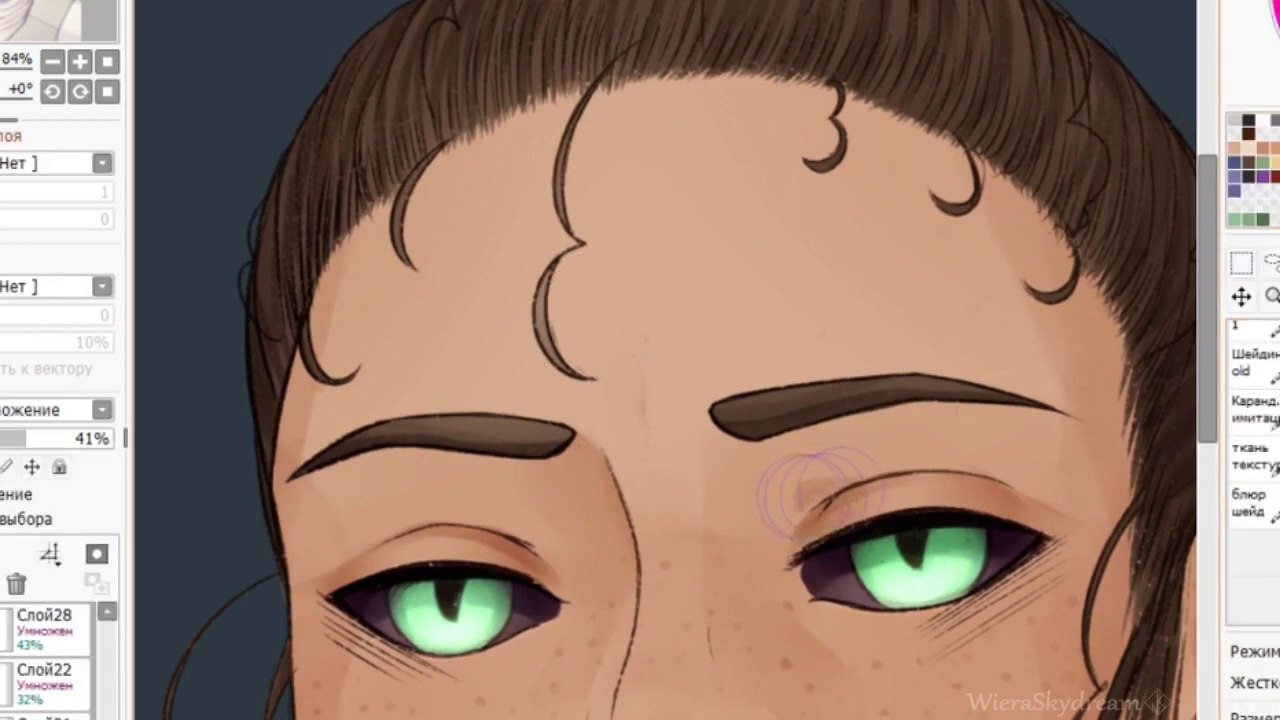
# Add shadows above the inner parts of both eyelids and blend them with a large блюр шейд brush.
pyautogui.press('b')
pyautogui.moveTo(514, 526); pyautogui.dragTo(525, 518)
pyautogui.moveTo(788, 514); pyautogui.dragTo(852, 463)
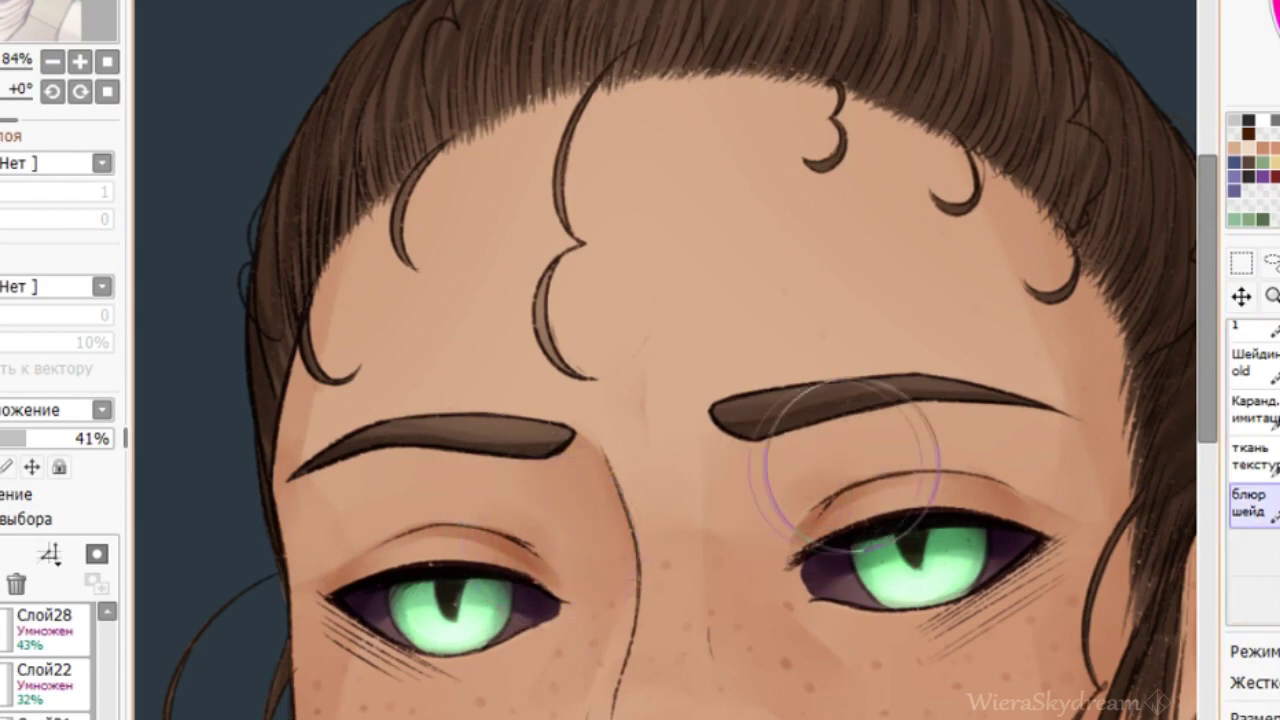
pyautogui.scroll(-1, 658, 437)
pyautogui.scroll(1, 600, 455)
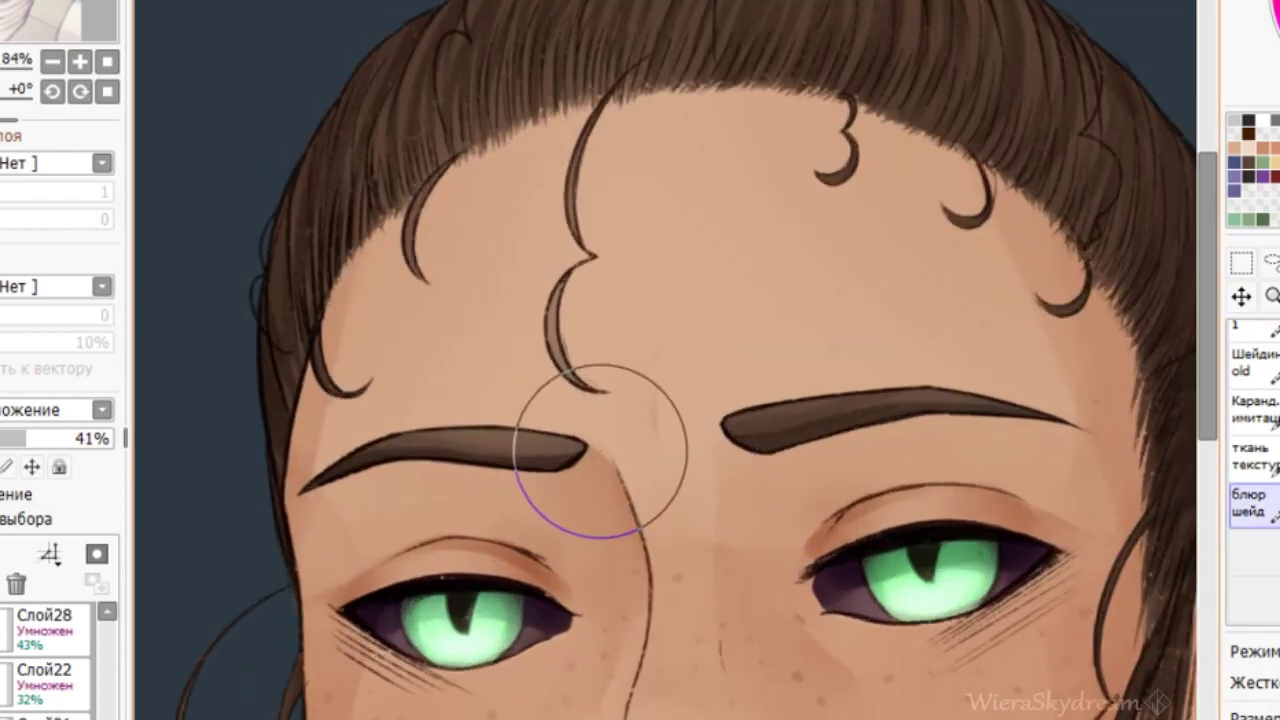
# Erase the upper end of the forehead crease line on Слой2 with the Ластик 1 eraser.
pyautogui.scroll(5, 22, 684)
pyautogui.click(22, 684)
pyautogui.scroll(2, 1276, 404)
pyautogui.click(1268, 368)
pyautogui.scroll(3, 620, 372)
pyautogui.moveTo(705, 288); pyautogui.dragTo(686, 337)
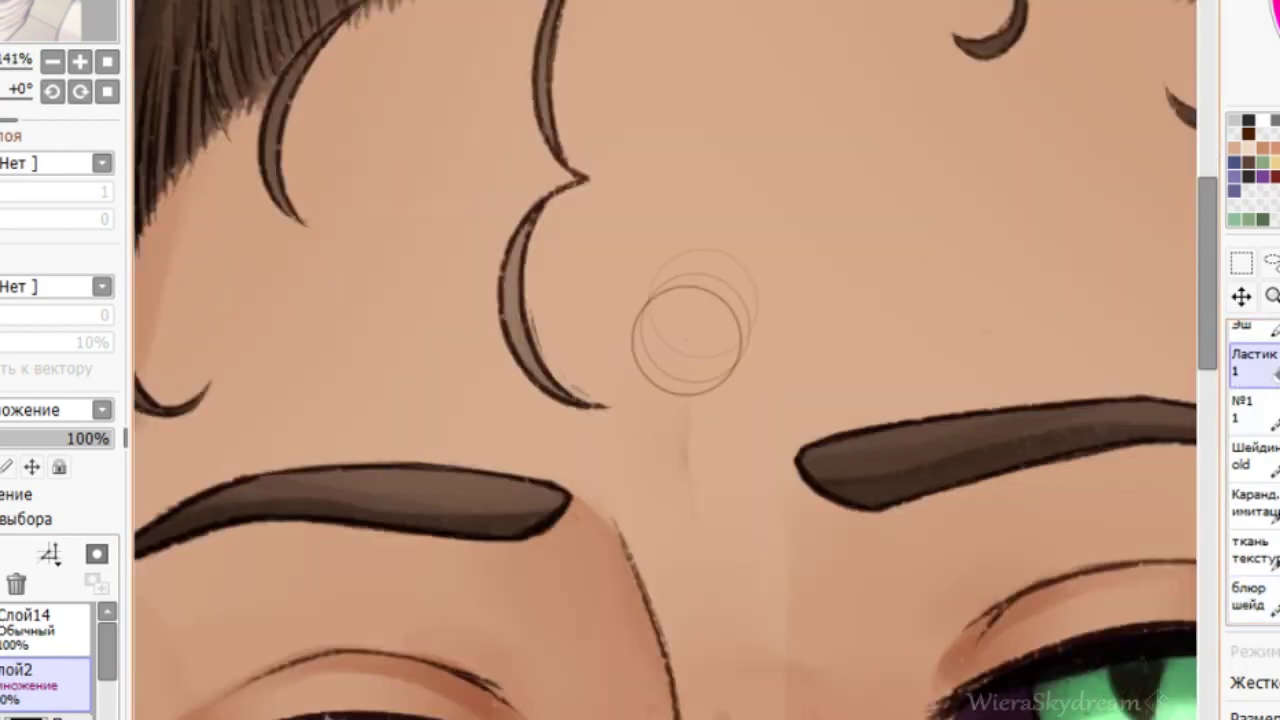
pyautogui.scroll(-12, 683, 292)
pyautogui.scroll(2, 697, 557)
pyautogui.scroll(4, 560, 520)
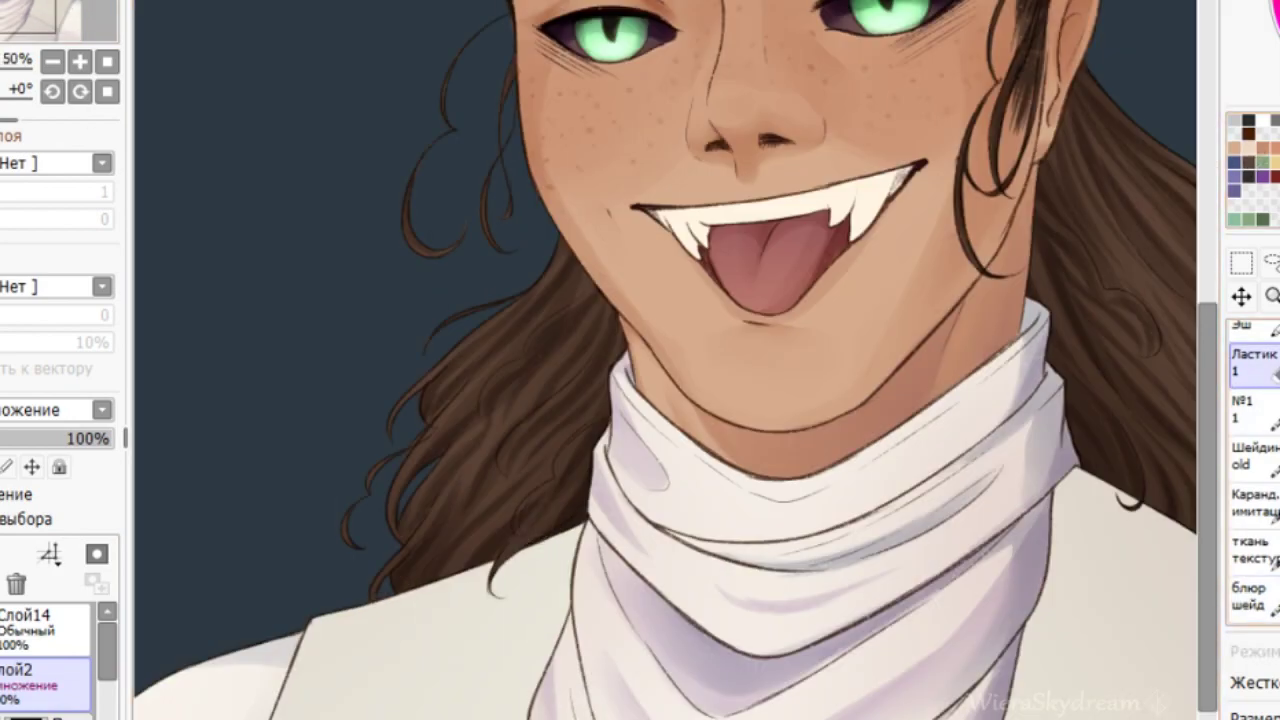
# Brush a soft tint over the scarf beneath the chin on a new layer above Слой37 and set it to 72% opacity.
pyautogui.scroll(3, 50, 660)
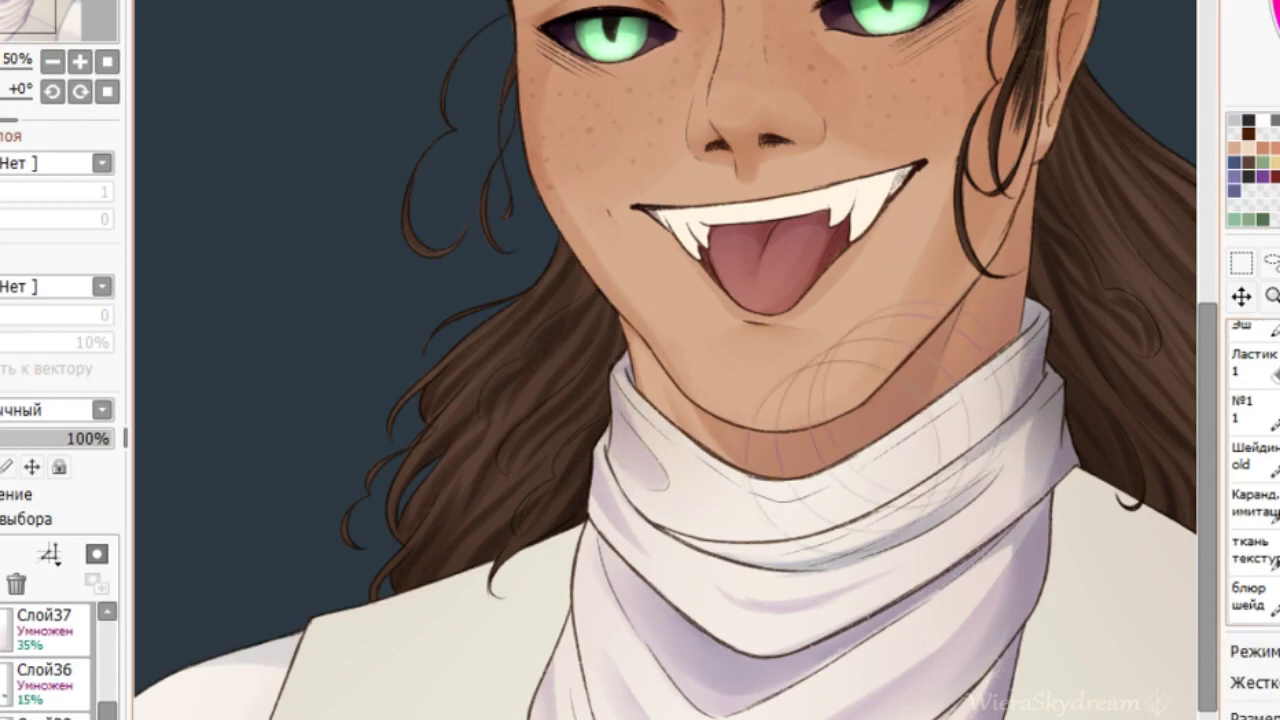
pyautogui.scroll(-3, 510, 262)
pyautogui.scroll(-2, 50, 660)
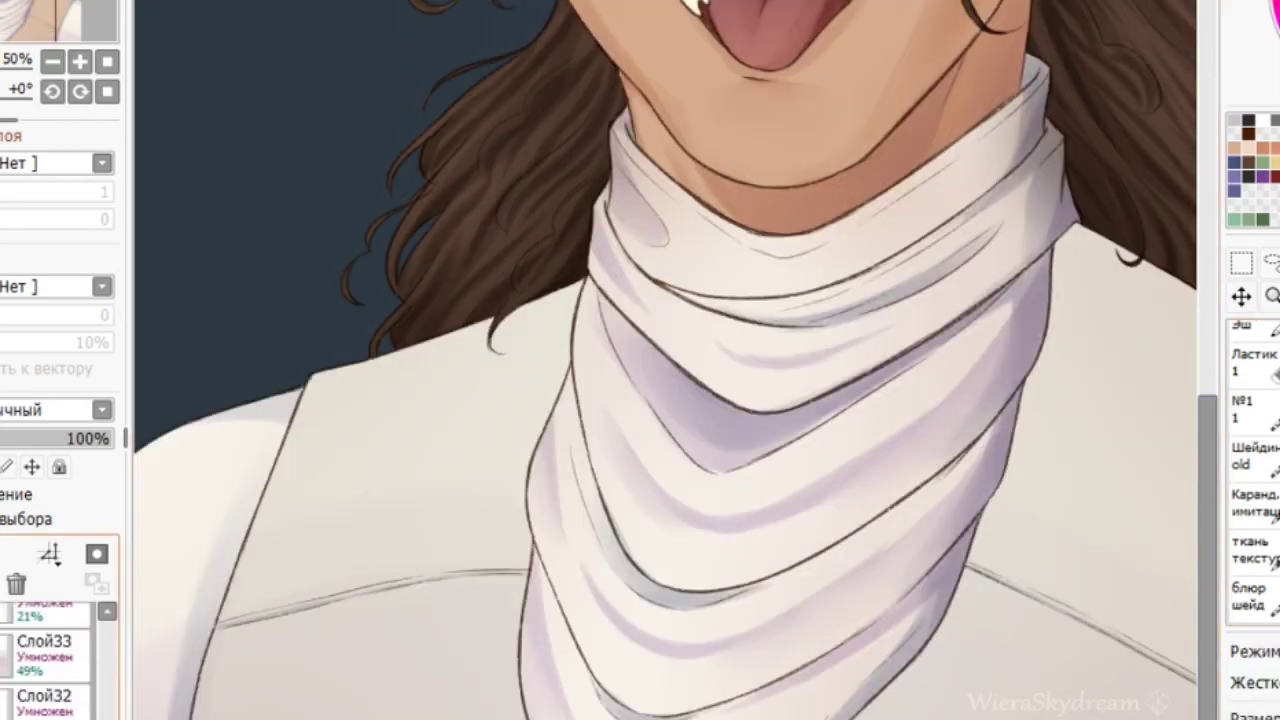
pyautogui.moveTo(890, 325); pyautogui.dragTo(690, 323)
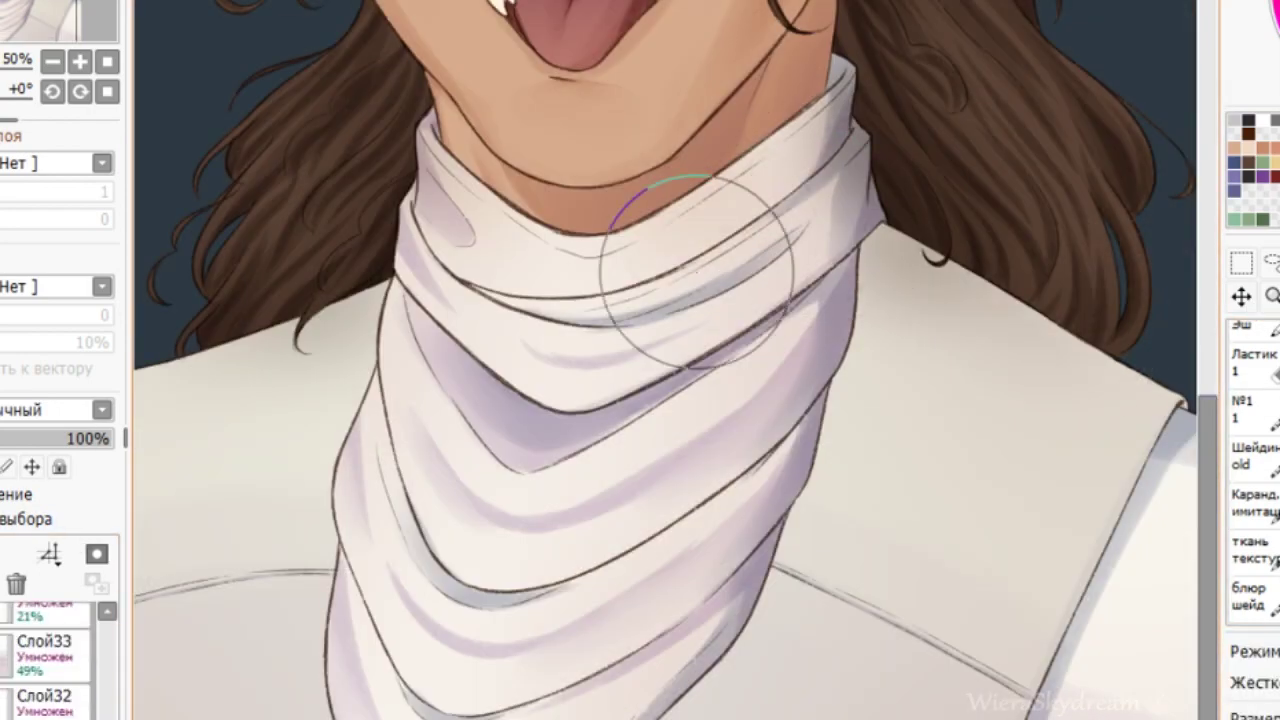
pyautogui.scroll(-1, 765, 345)
pyautogui.click(70, 438)
pyautogui.moveTo(724, 192); pyautogui.dragTo(754, 359)
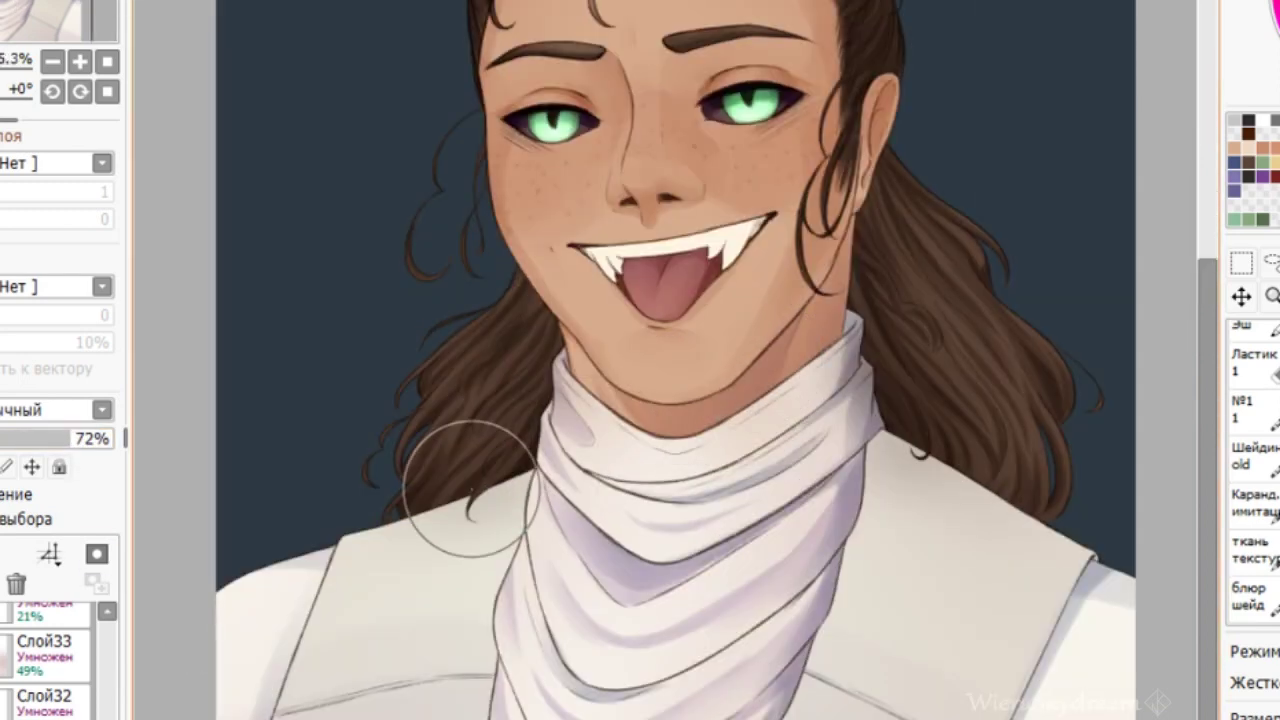
pyautogui.click(62, 412)
pyautogui.click(47, 438)
pyautogui.scroll(1, 643, 390)
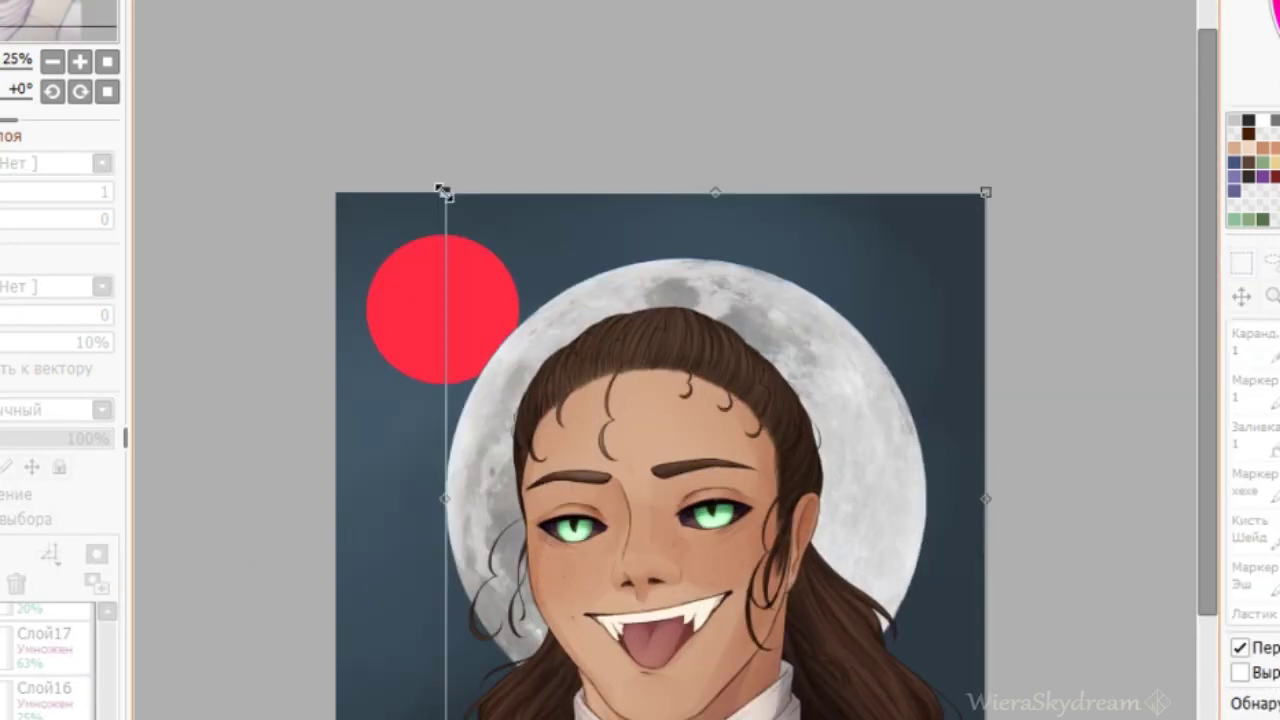
# Scale the moon image down and position it over the red circle in the background.
pyautogui.moveTo(443, 190); pyautogui.dragTo(357, 206)
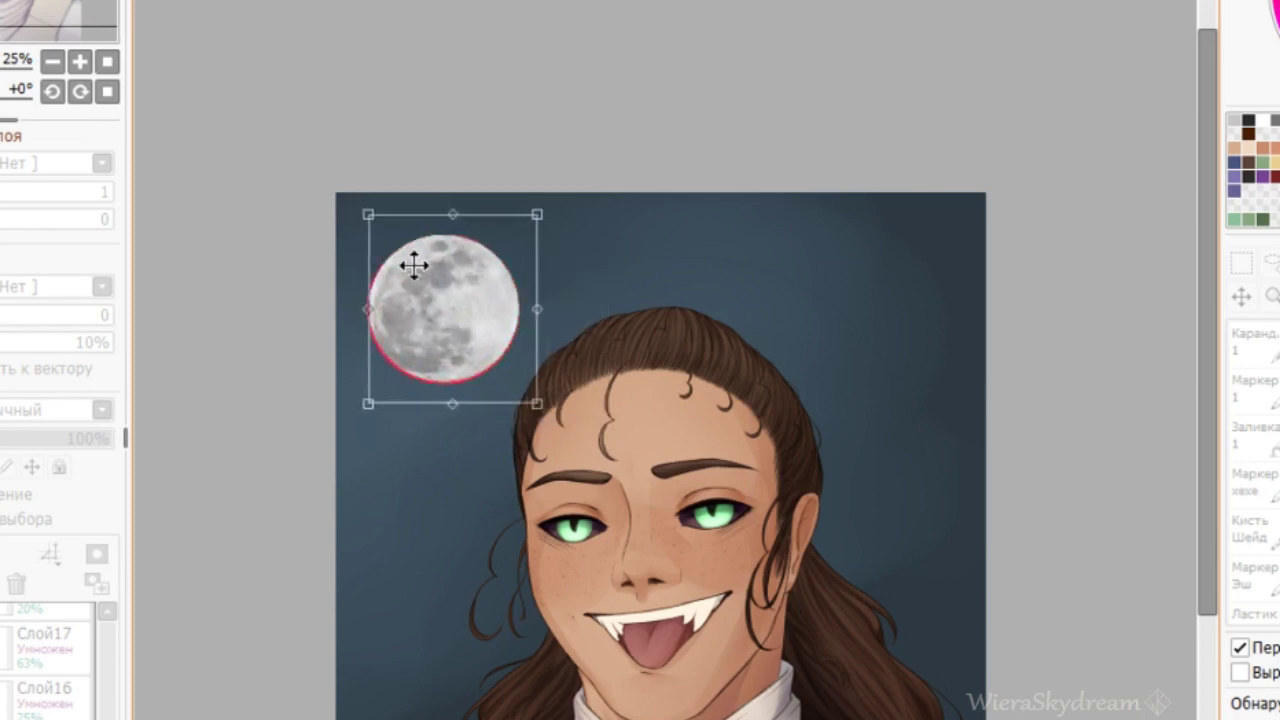
pyautogui.press('Return')
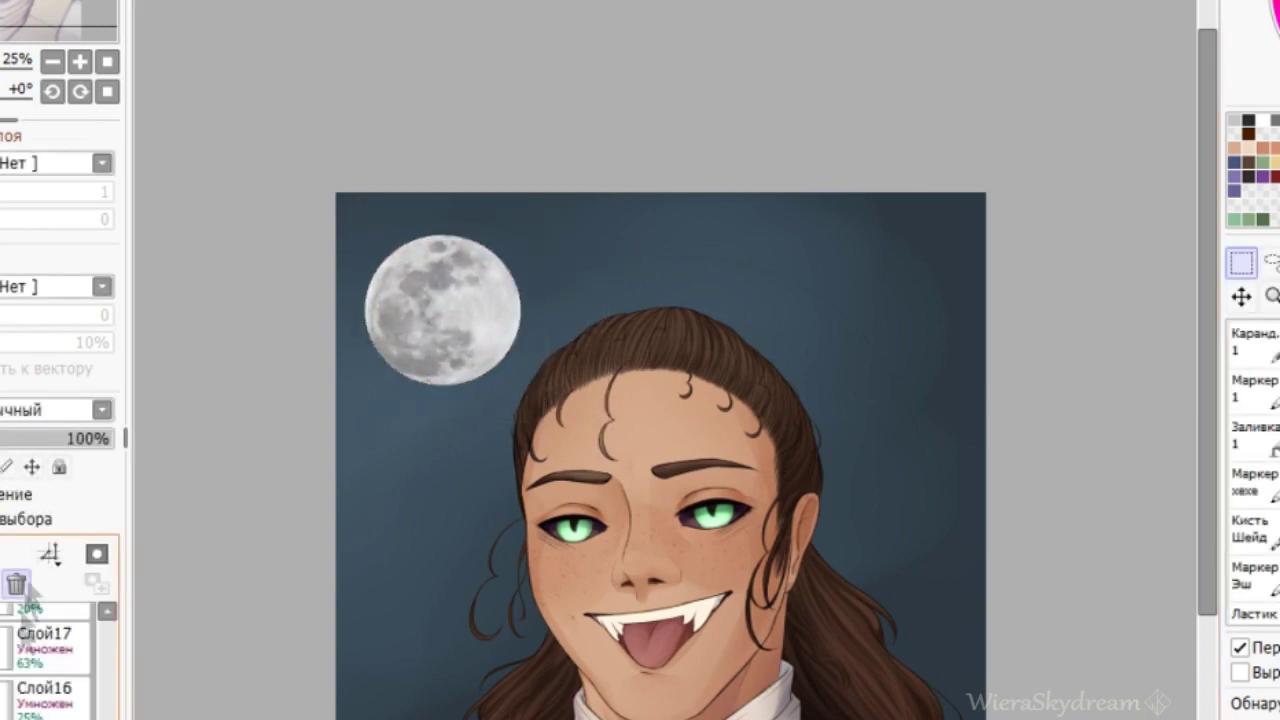
# Change the blending mode of the red background glow layer and set its opacity to 55%.
pyautogui.click(13, 459)
pyautogui.click(25, 436)
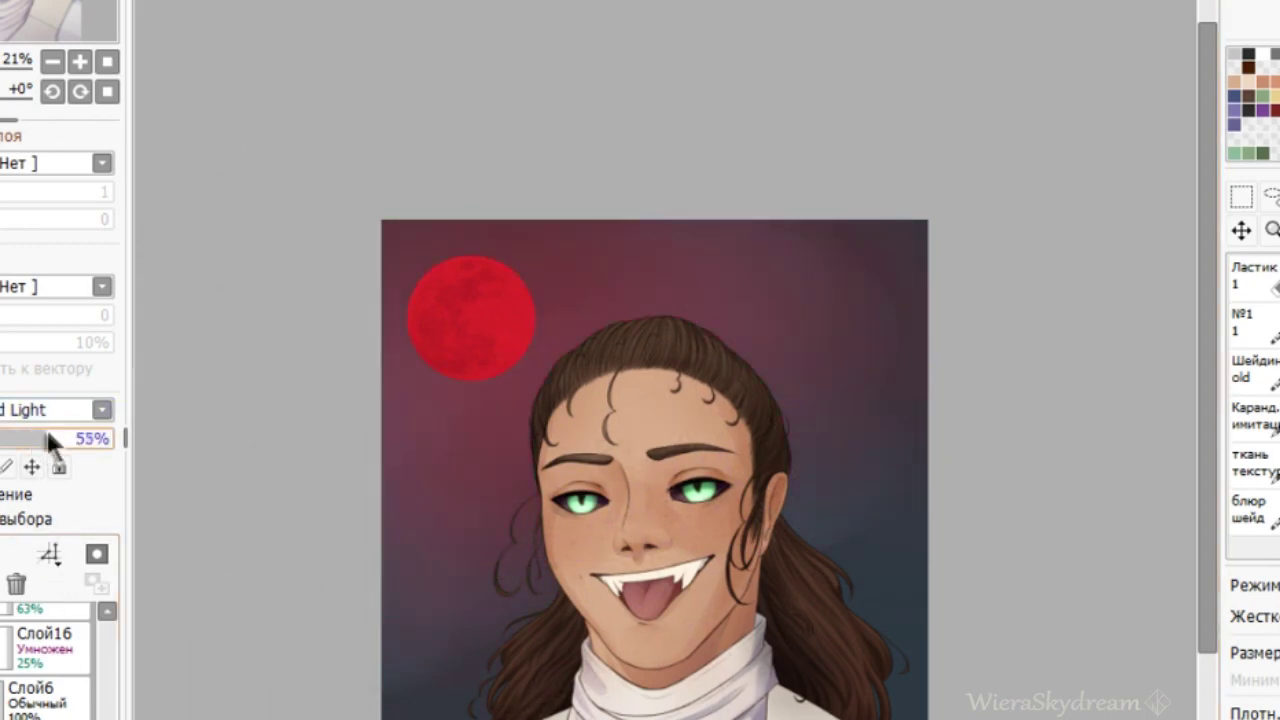
# Set the red background glow layer's opacity to 25%.
pyautogui.moveTo(48, 436); pyautogui.dragTo(49, 437)
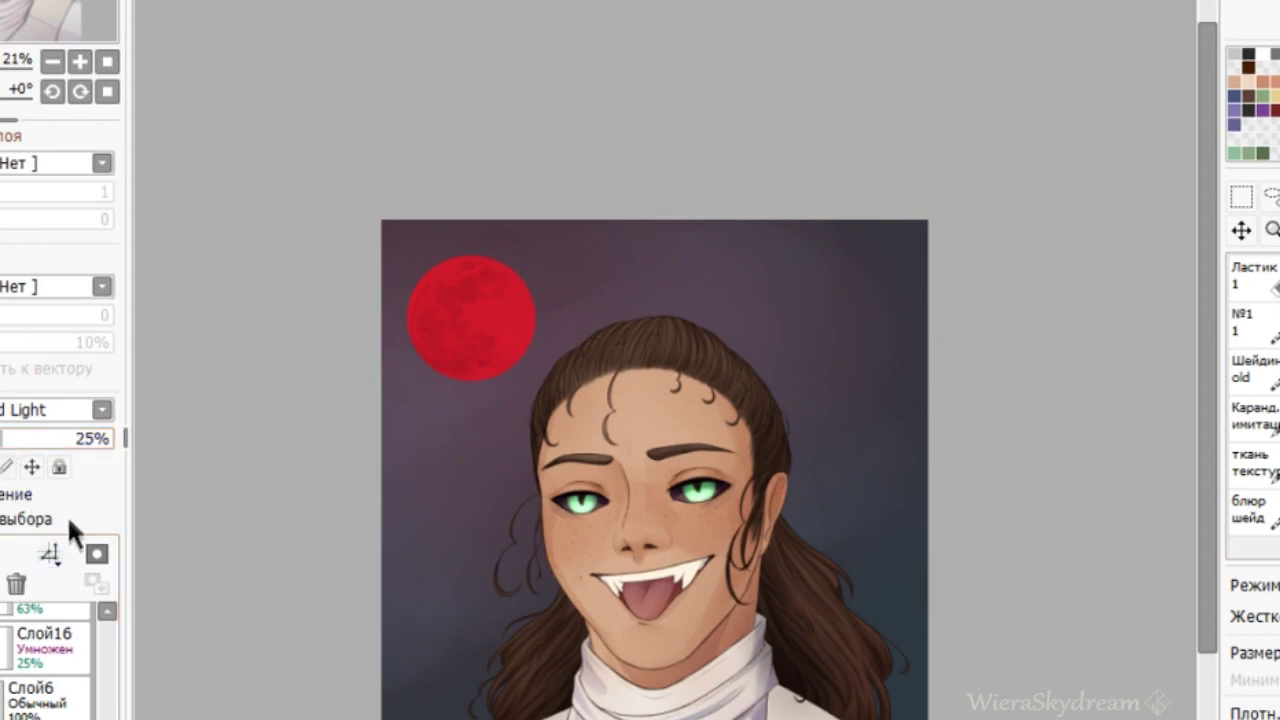
pyautogui.scroll(3, 1254, 405)
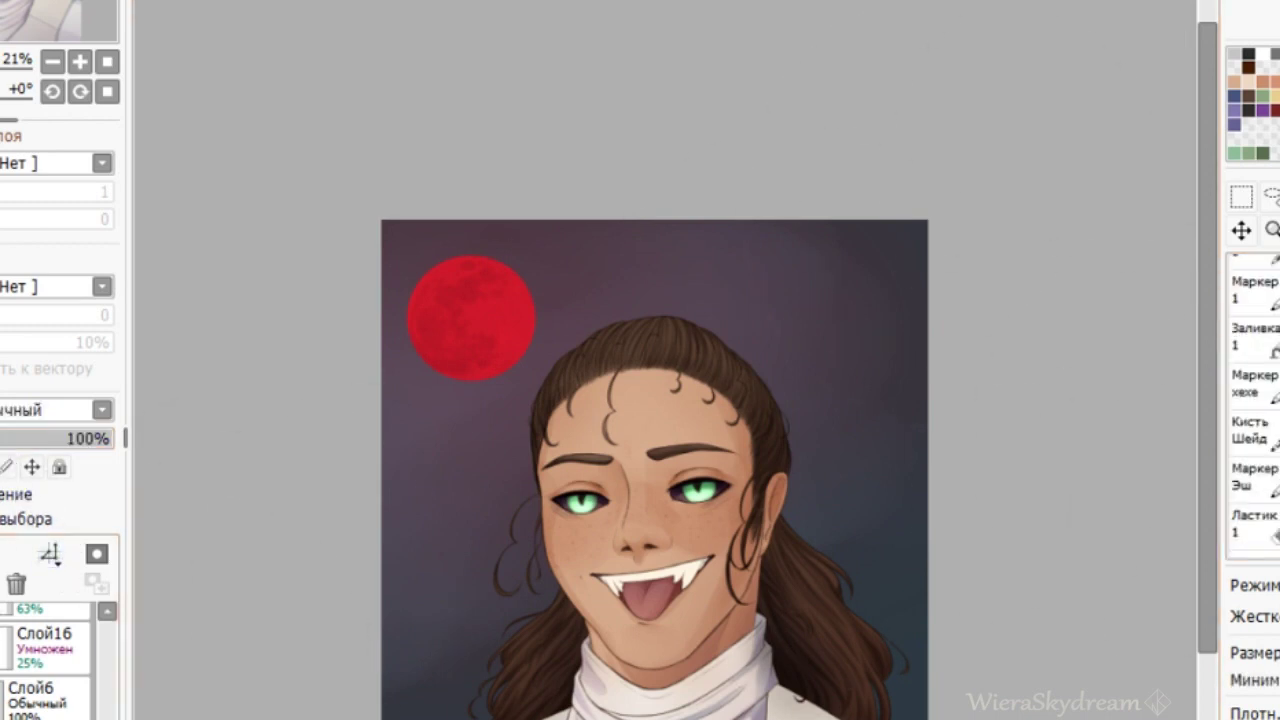
# Try brushing pale pink diagonal cloud streaks across the moon and the night sky behind the character.
pyautogui.press('End')
pyautogui.press('End')
pyautogui.press('End')
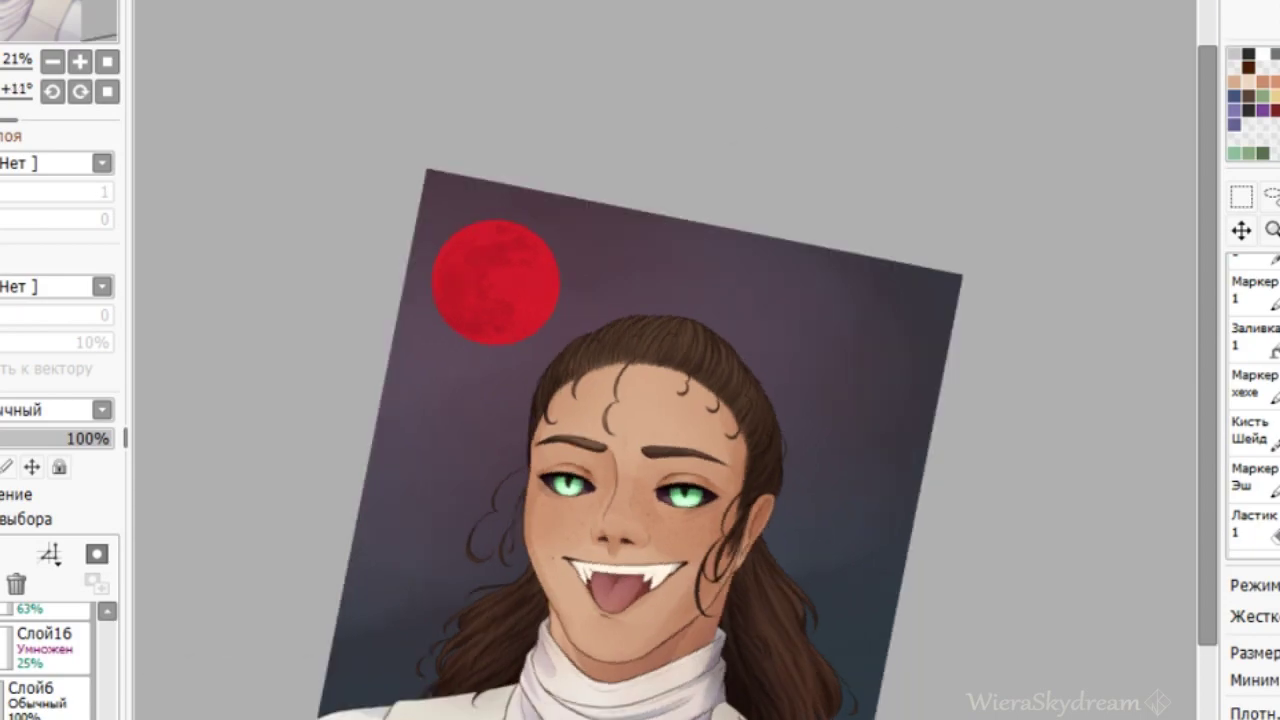
pyautogui.scroll(3, 637, 335)
pyautogui.press('Delete')
pyautogui.press('Delete')
pyautogui.press('Delete')
pyautogui.press('Delete')
pyautogui.press('Delete')
pyautogui.press('Delete')
pyautogui.press('Delete')
pyautogui.moveTo(558, 84); pyautogui.dragTo(476, 715)
pyautogui.press('Up')
pyautogui.moveTo(838, 4); pyautogui.dragTo(771, 290)
pyautogui.moveTo(1084, 88); pyautogui.dragTo(1043, 292)
pyautogui.moveTo(516, 318)
pyautogui.mouseDown()
pyautogui.moveTo(478, 700)
pyautogui.moveTo(488, 545)
pyautogui.moveTo(558, 170)
pyautogui.mouseUp()
pyautogui.moveTo(514, 410); pyautogui.dragTo(490, 710)
pyautogui.press('Home')
pyautogui.scroll(-3, 585, 197)
pyautogui.press('End')
pyautogui.press('End')
pyautogui.press('End')
pyautogui.press('Home')
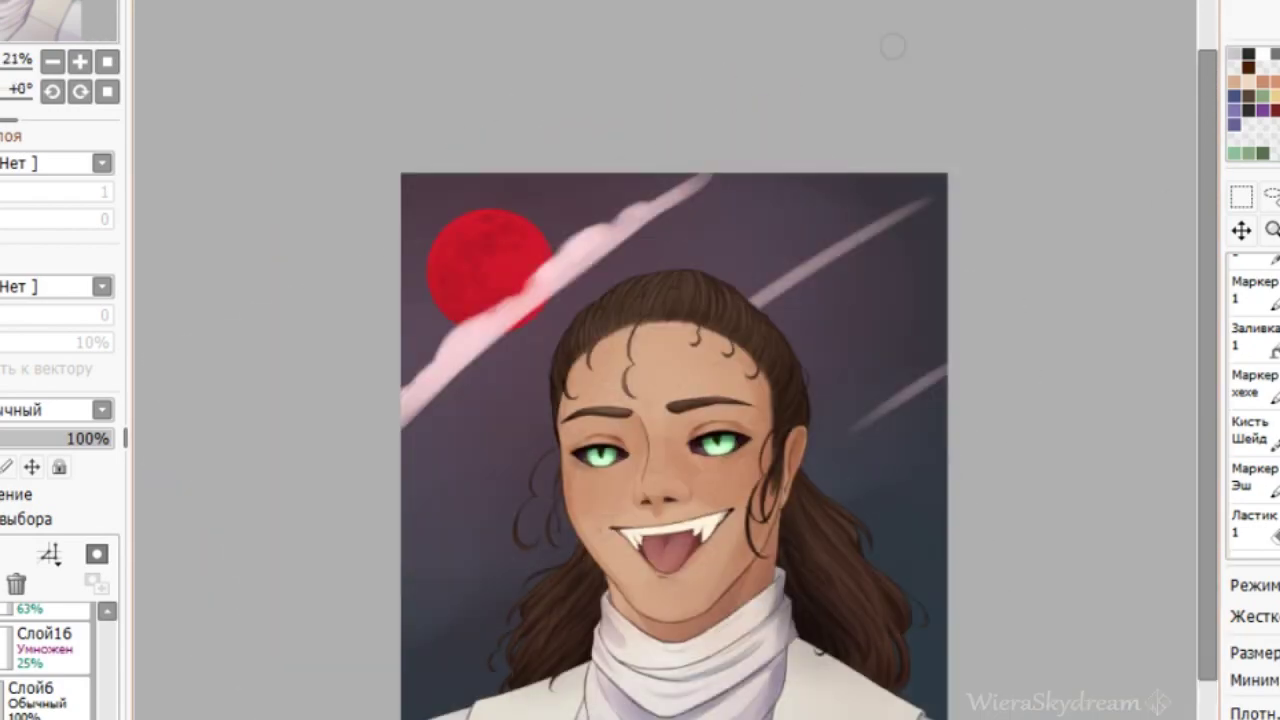
# Transform the pink cloud streaks so they cross the moon and sky at a flatter angle.
pyautogui.hotkey('ctrl', 't')
pyautogui.moveTo(953, 87); pyautogui.dragTo(1000, 172)
pyautogui.moveTo(629, 266); pyautogui.dragTo(643, 272)
pyautogui.moveTo(388, 371); pyautogui.dragTo(351, 377)
pyautogui.moveTo(461, 109); pyautogui.dragTo(475, 101)
pyautogui.press('Return')
pyautogui.scroll(1, 638, 160)
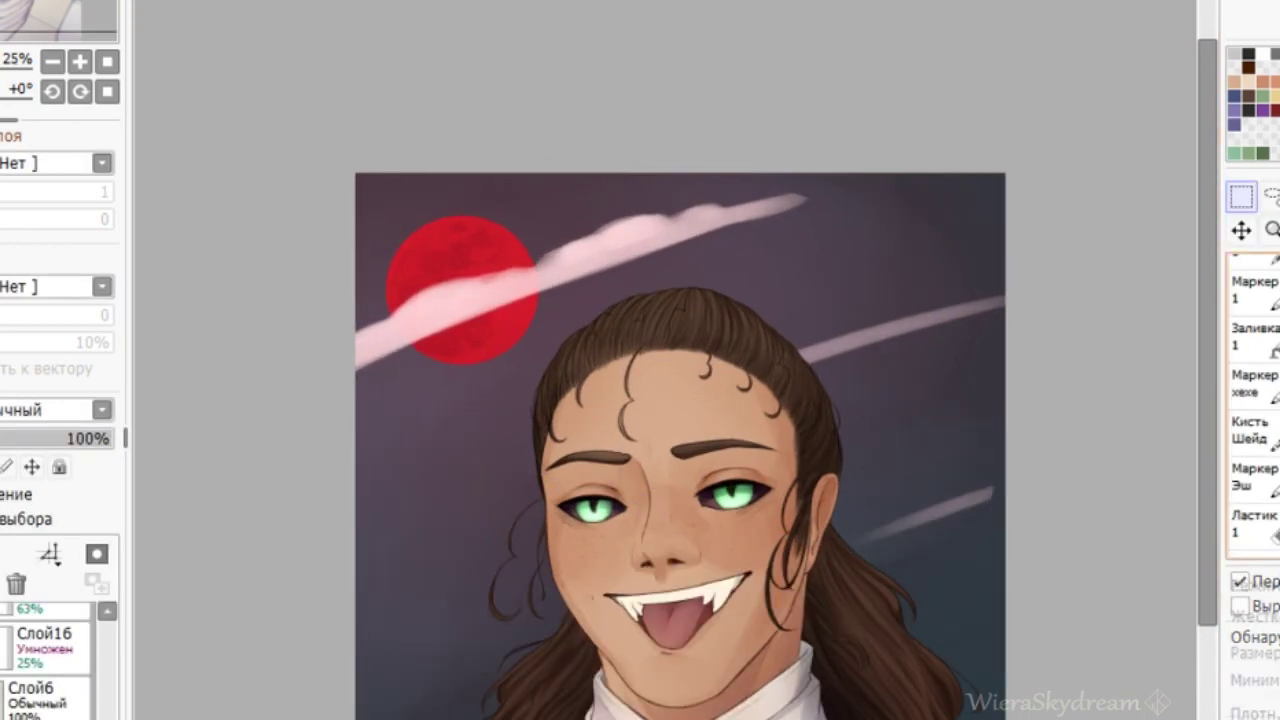
# Build up puffy shapes on the pink clouds and set their layer's blending mode to Shade/Shine.
pyautogui.press('b')
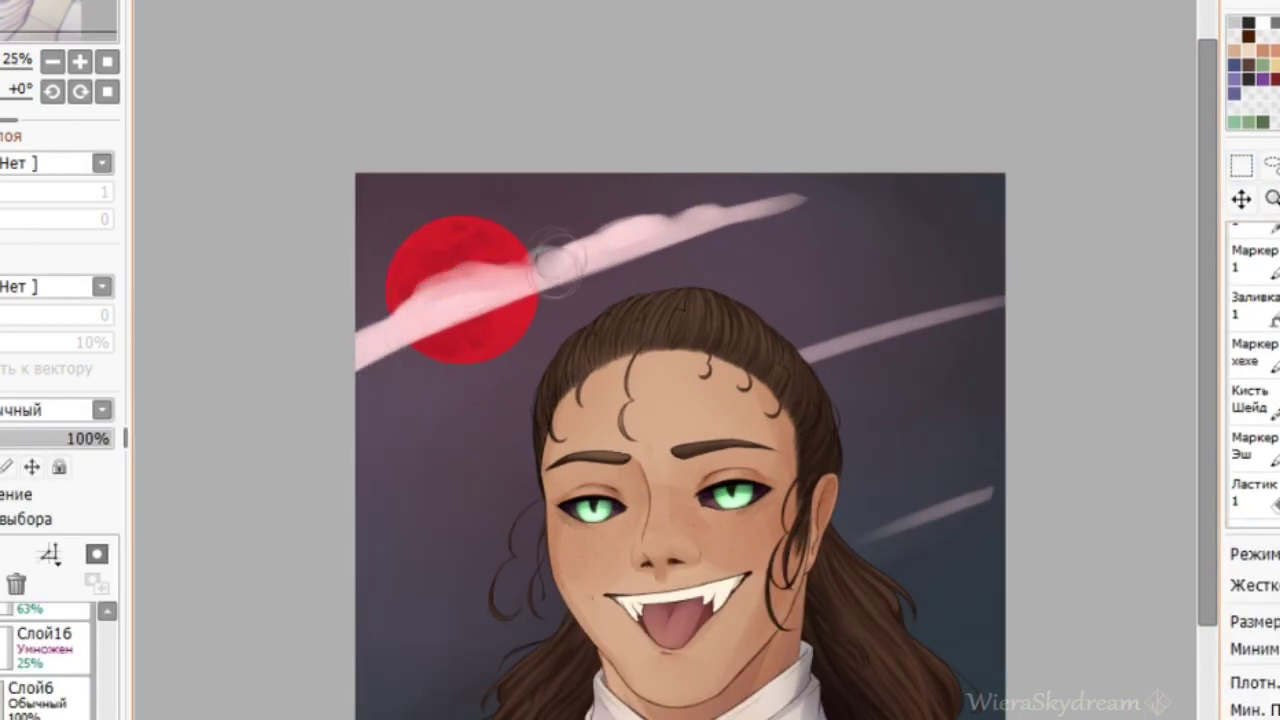
pyautogui.press('Delete')
pyautogui.press('Delete')
pyautogui.moveTo(809, 257)
pyautogui.mouseDown()
pyautogui.moveTo(877, 206)
pyautogui.moveTo(800, 285)
pyautogui.mouseUp()
pyautogui.click(96, 410)
pyautogui.click(94, 443)
pyautogui.click(72, 411)
pyautogui.click(66, 445)
pyautogui.scroll(-1, 62, 425)
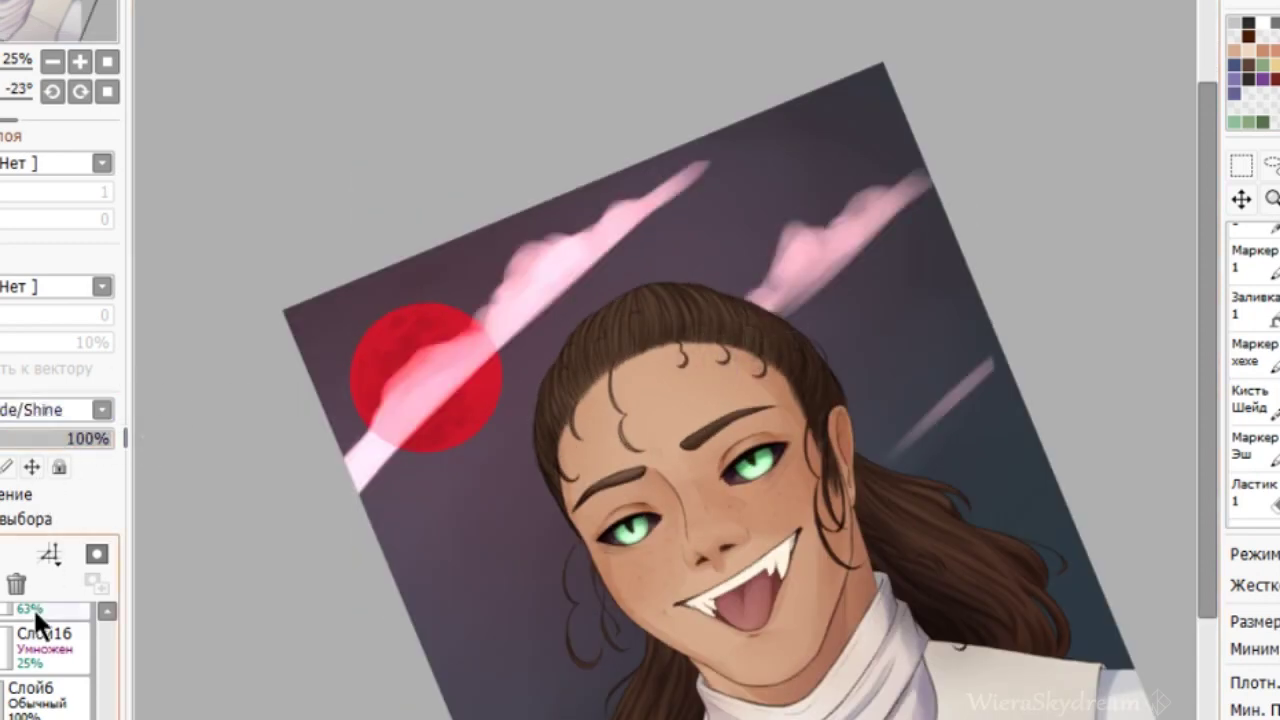
# Brush additional pink cloud streaks above the head and below the moon, and thin the lower one.
pyautogui.moveTo(815, 122)
pyautogui.mouseDown()
pyautogui.moveTo(648, 260)
pyautogui.moveTo(808, 124)
pyautogui.moveTo(502, 412)
pyautogui.moveTo(472, 420)
pyautogui.moveTo(310, 583)
pyautogui.mouseUp()
pyautogui.moveTo(528, 352); pyautogui.dragTo(358, 602)
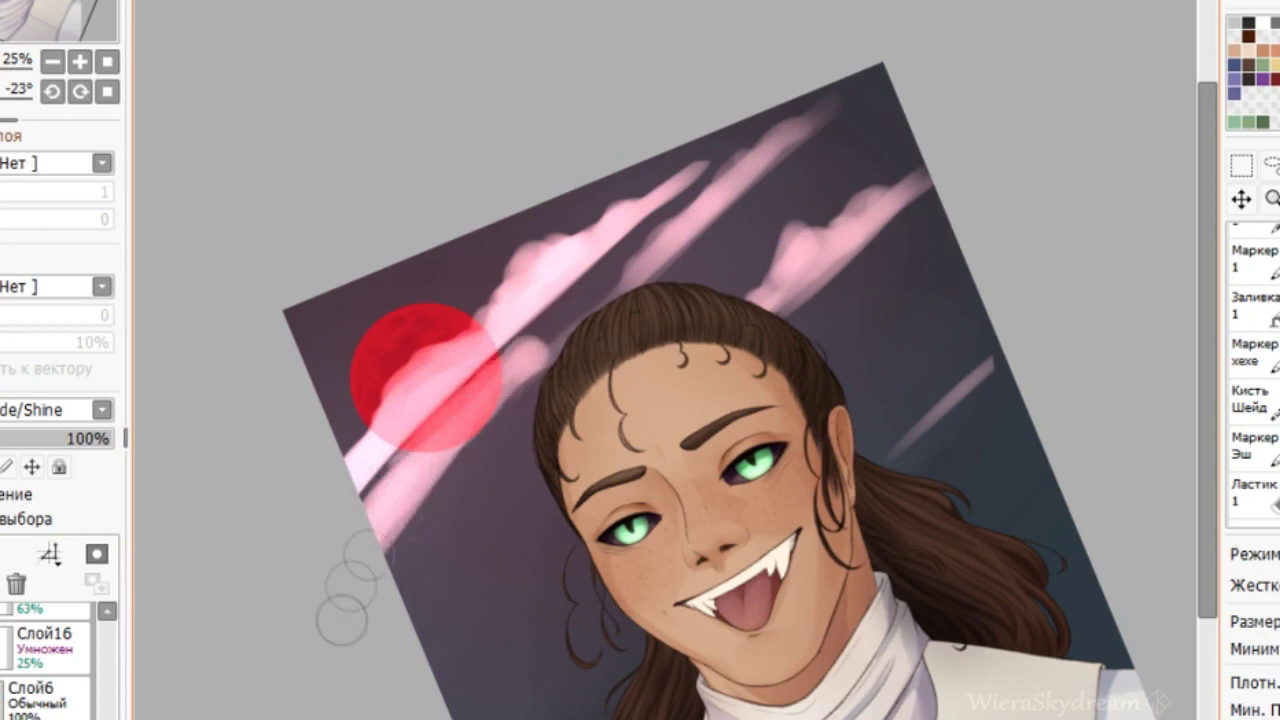
pyautogui.moveTo(550, 366); pyautogui.dragTo(405, 554)
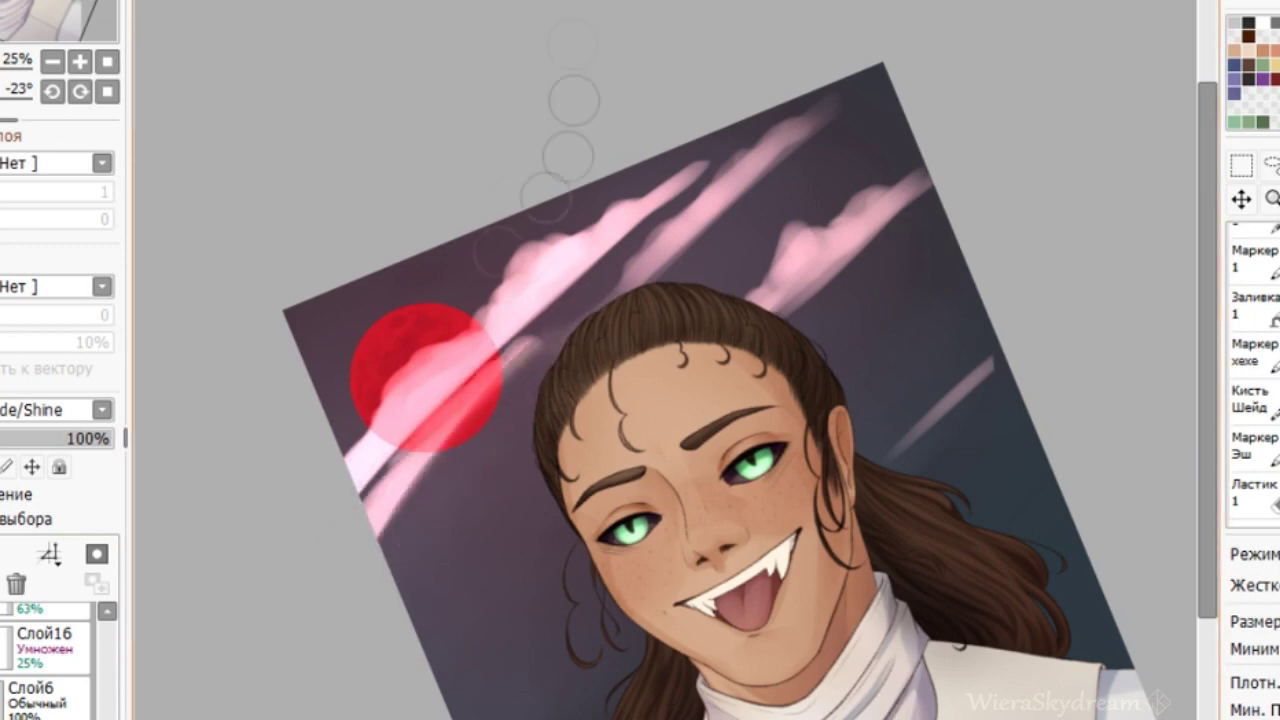
# Delete the pink cloud layer.
pyautogui.press('Home')
pyautogui.scroll(-2, 502, 182)
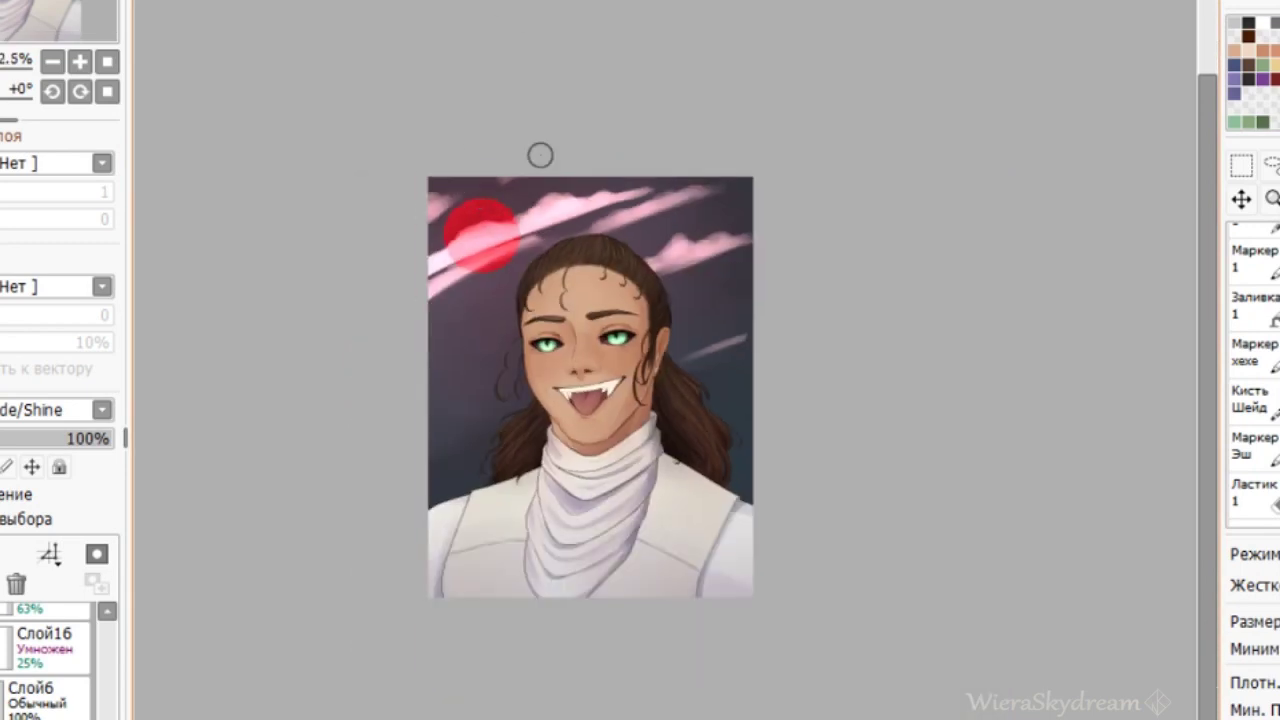
pyautogui.scroll(1, 541, 160)
pyautogui.click(17, 584)
pyautogui.scroll(1, 526, 243)
# Try a soft black cloud streak beneath the moon and discard it.
pyautogui.moveTo(532, 281)
pyautogui.mouseDown()
pyautogui.moveTo(415, 353)
pyautogui.moveTo(295, 398)
pyautogui.mouseUp()
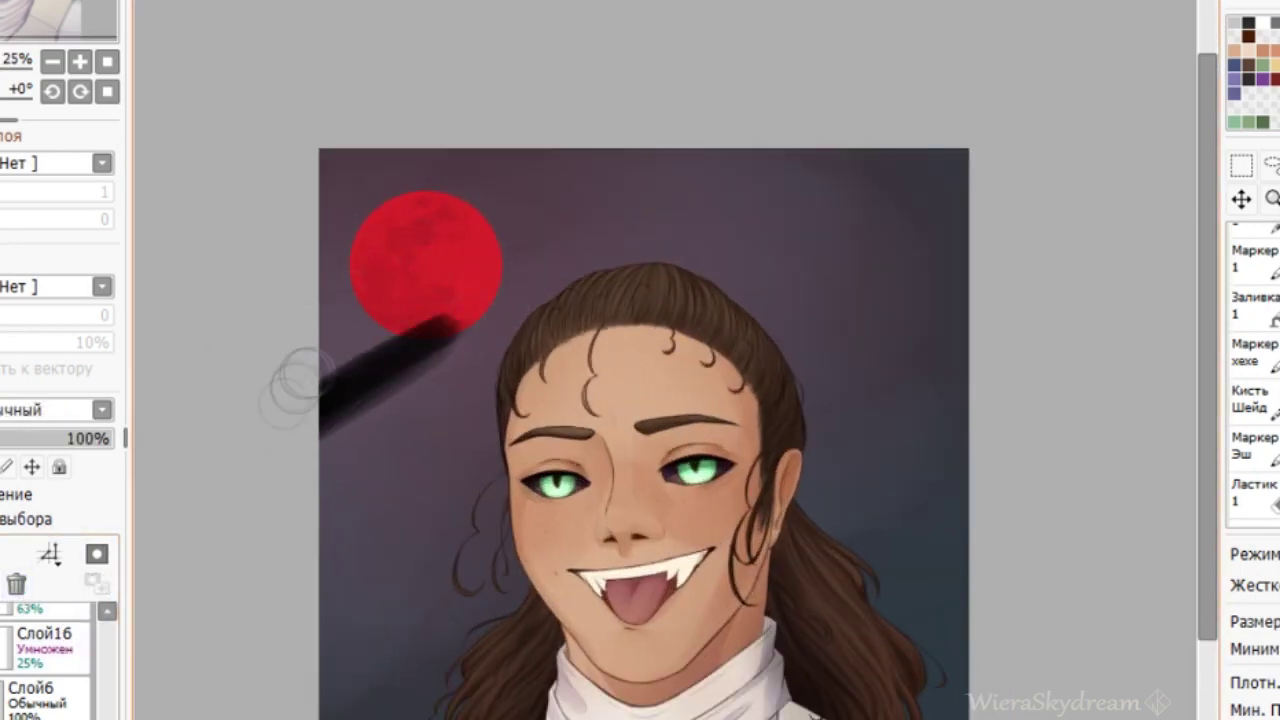
pyautogui.moveTo(522, 308); pyautogui.dragTo(312, 442)
pyautogui.click(17, 583)
# Brush soft black clouds below the moon, above the head and beside the ponytail.
pyautogui.moveTo(468, 328)
pyautogui.mouseDown()
pyautogui.moveTo(343, 357)
pyautogui.moveTo(312, 395)
pyautogui.mouseUp()
pyautogui.moveTo(532, 268); pyautogui.dragTo(748, 142)
pyautogui.moveTo(590, 265)
pyautogui.mouseDown()
pyautogui.moveTo(745, 185)
pyautogui.moveTo(935, 150)
pyautogui.mouseUp()
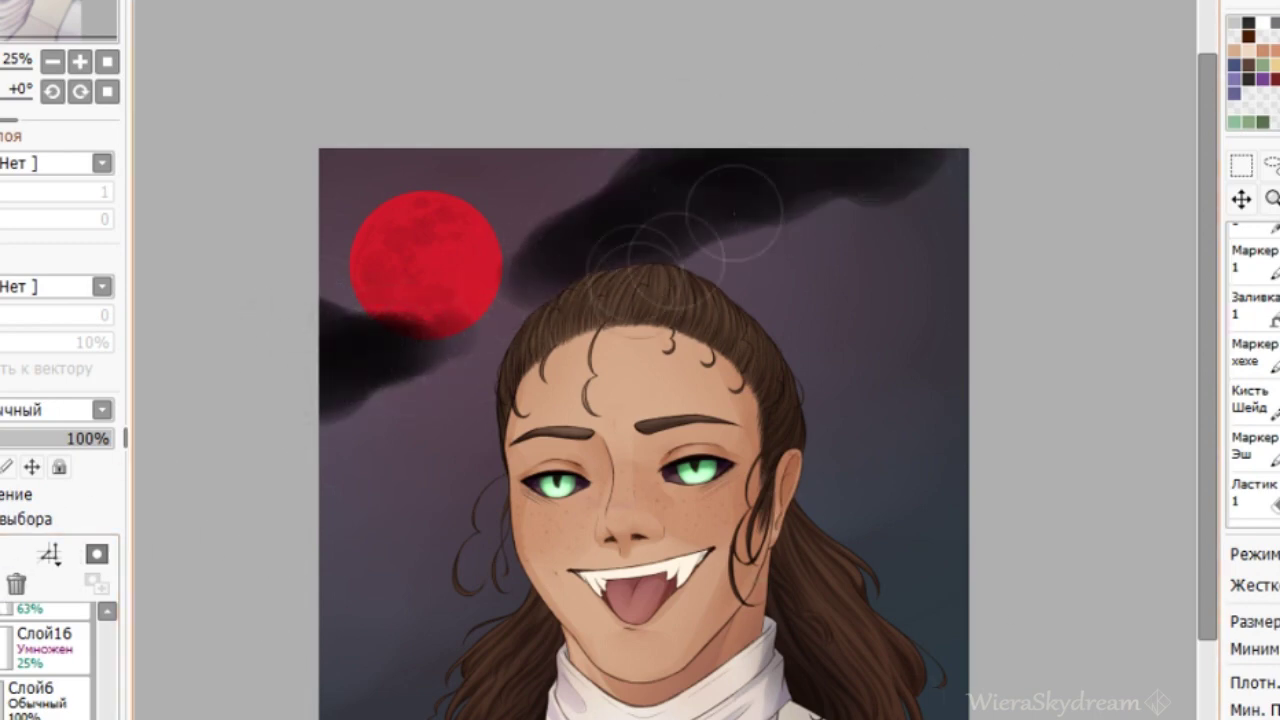
pyautogui.moveTo(734, 214); pyautogui.dragTo(1025, 165)
pyautogui.moveTo(905, 400)
pyautogui.mouseDown()
pyautogui.moveTo(850, 440)
pyautogui.moveTo(965, 270)
pyautogui.mouseUp()
pyautogui.scroll(1, 645, 297)
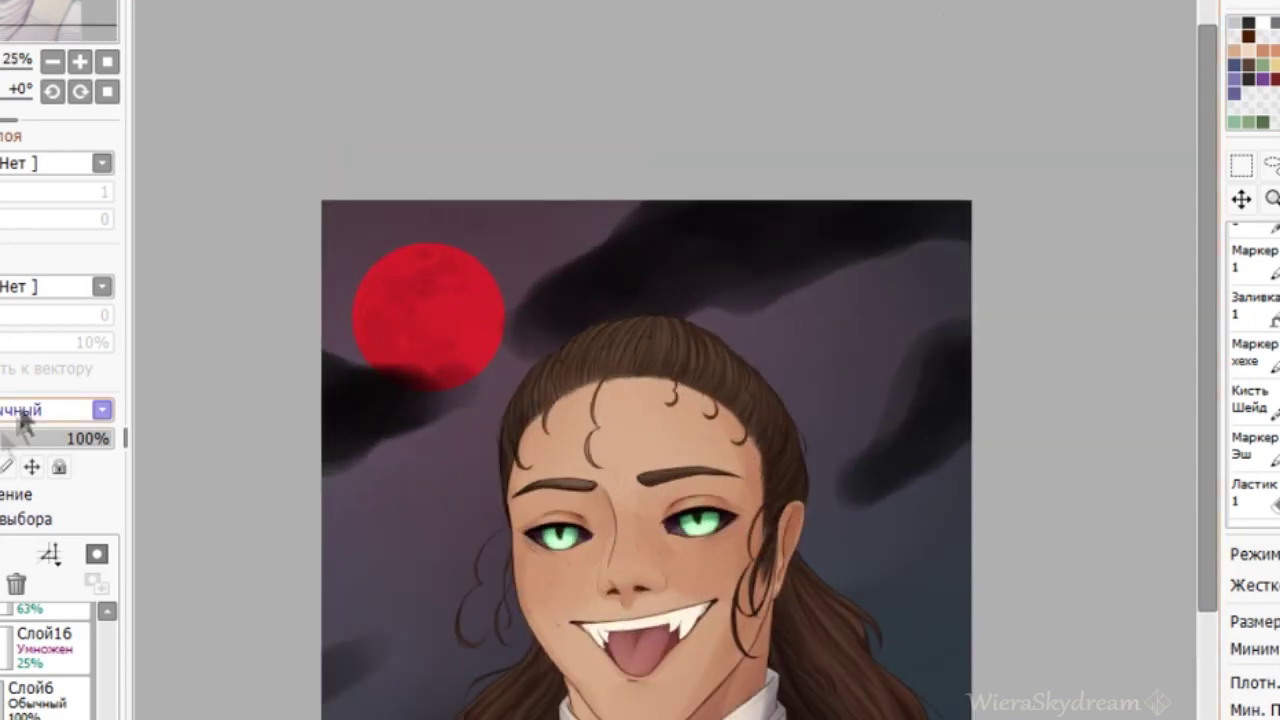
# Brush red moonlight highlights over the moon-facing parts of the black clouds.
pyautogui.moveTo(335, 368); pyautogui.dragTo(405, 374)
pyautogui.moveTo(562, 290); pyautogui.dragTo(648, 235)
pyautogui.moveTo(340, 660); pyautogui.dragTo(374, 627)
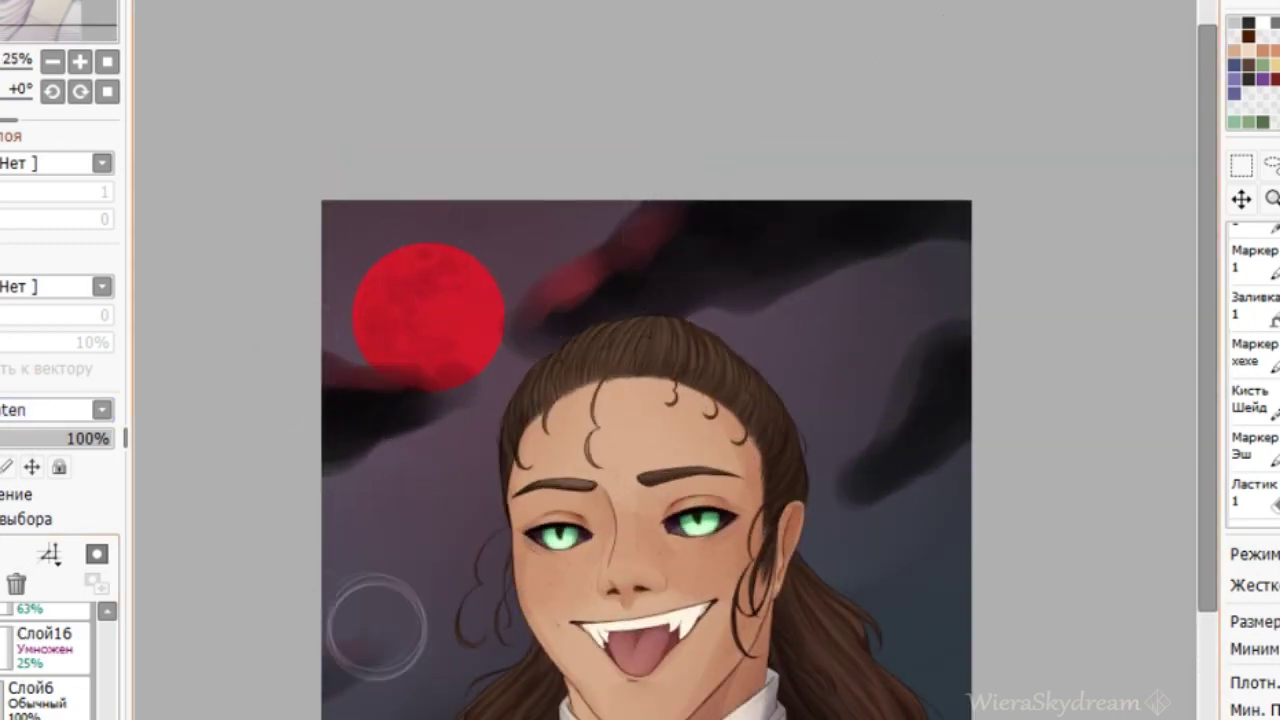
pyautogui.moveTo(900, 420); pyautogui.dragTo(945, 325)
pyautogui.moveTo(554, 290)
pyautogui.mouseDown()
pyautogui.moveTo(528, 315)
pyautogui.moveTo(590, 300)
pyautogui.mouseUp()
pyautogui.moveTo(688, 258)
pyautogui.mouseDown()
pyautogui.moveTo(671, 271)
pyautogui.moveTo(735, 250)
pyautogui.mouseUp()
pyautogui.moveTo(795, 218); pyautogui.dragTo(715, 225)
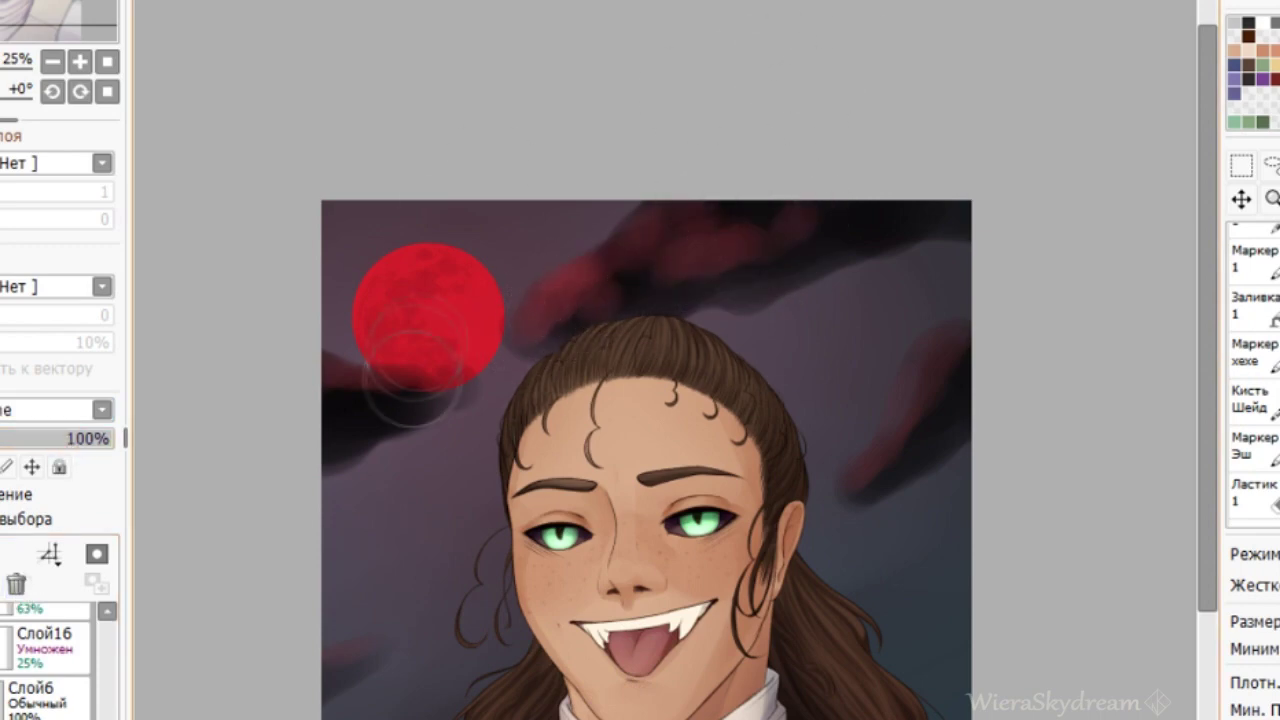
pyautogui.moveTo(412, 379); pyautogui.dragTo(387, 359)
pyautogui.moveTo(311, 618); pyautogui.dragTo(390, 629)
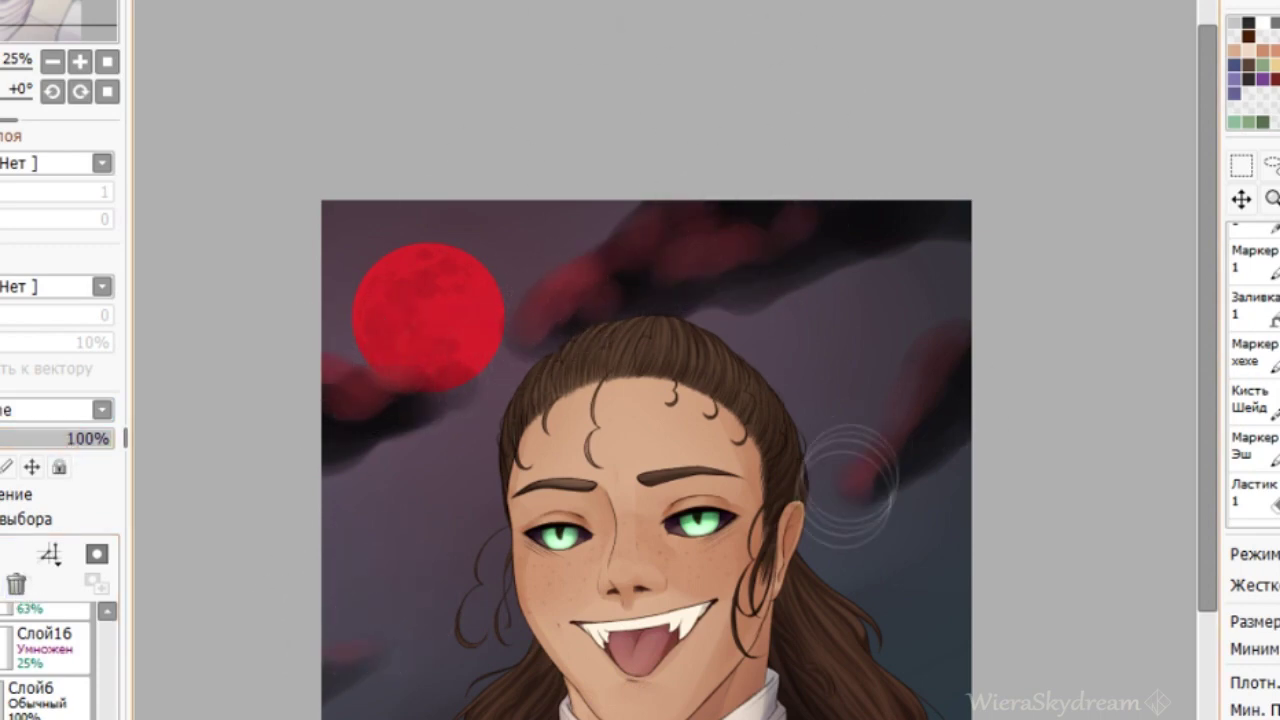
pyautogui.moveTo(849, 486); pyautogui.dragTo(930, 368)
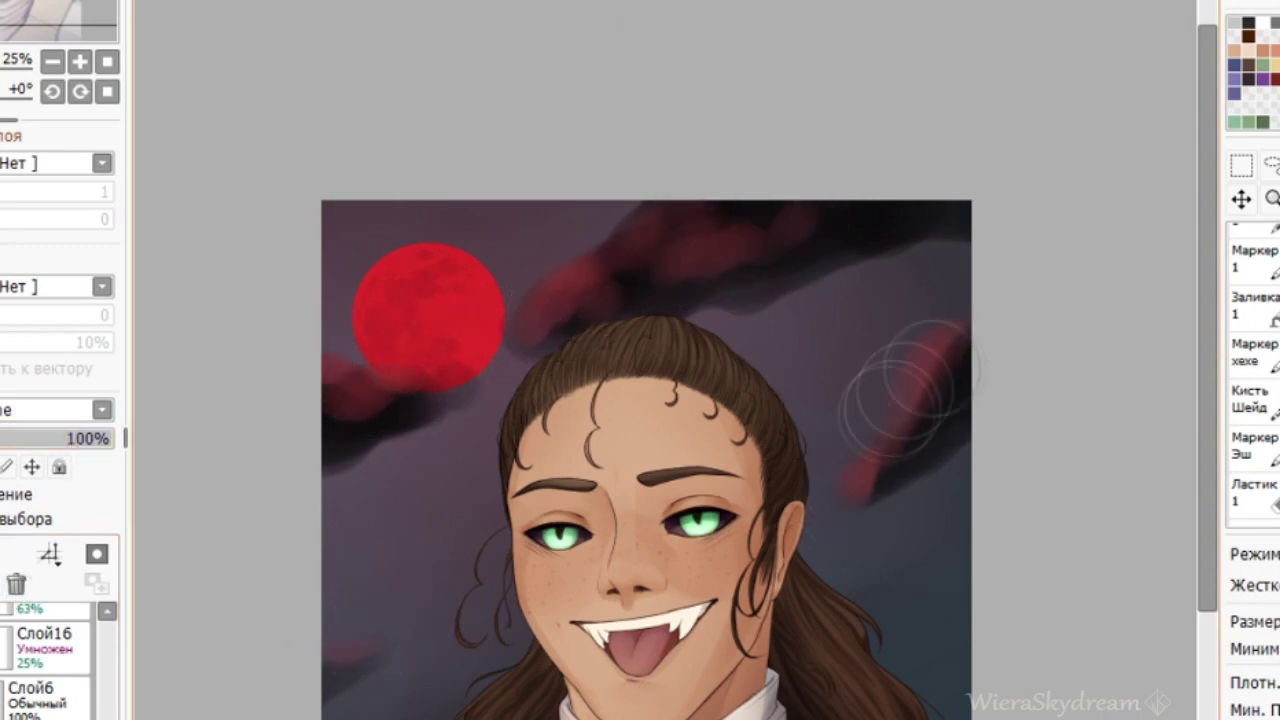
# Try several blending modes on the red cloud highlight layer and settle on Vivid Light.
pyautogui.click(30, 409)
pyautogui.click(8, 678)
pyautogui.scroll(-1, 30, 410)
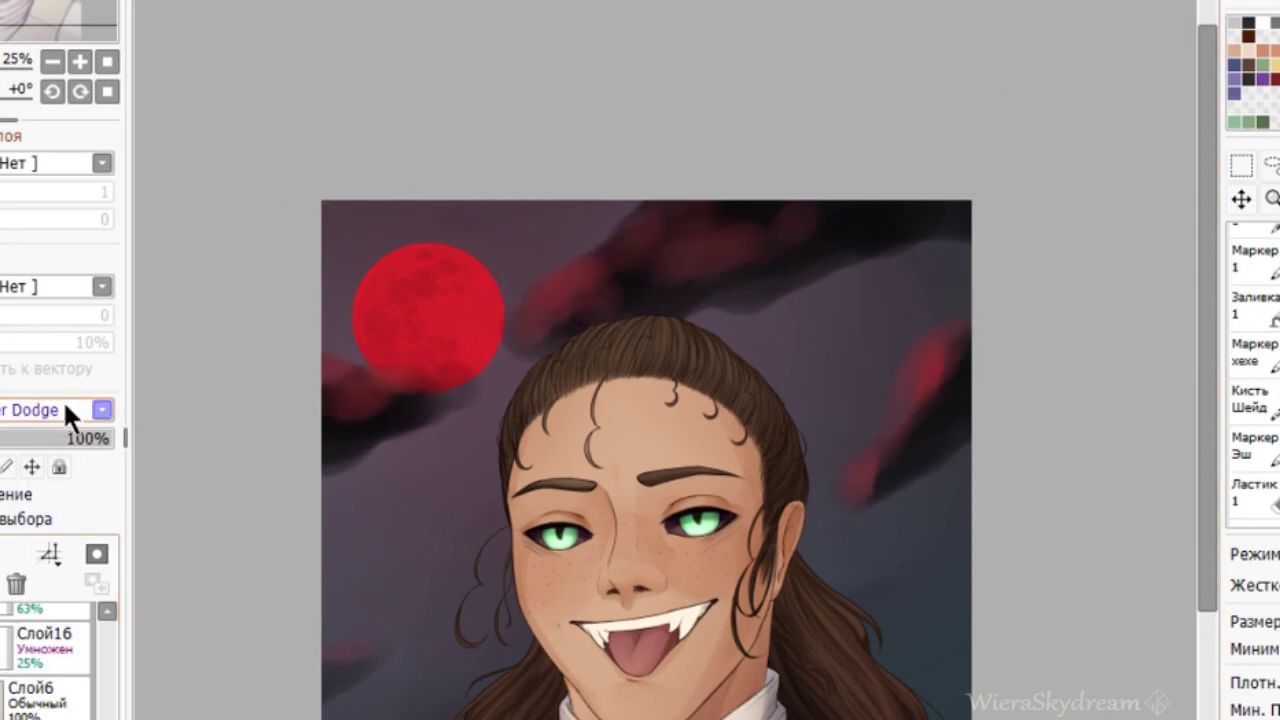
pyautogui.click(26, 527)
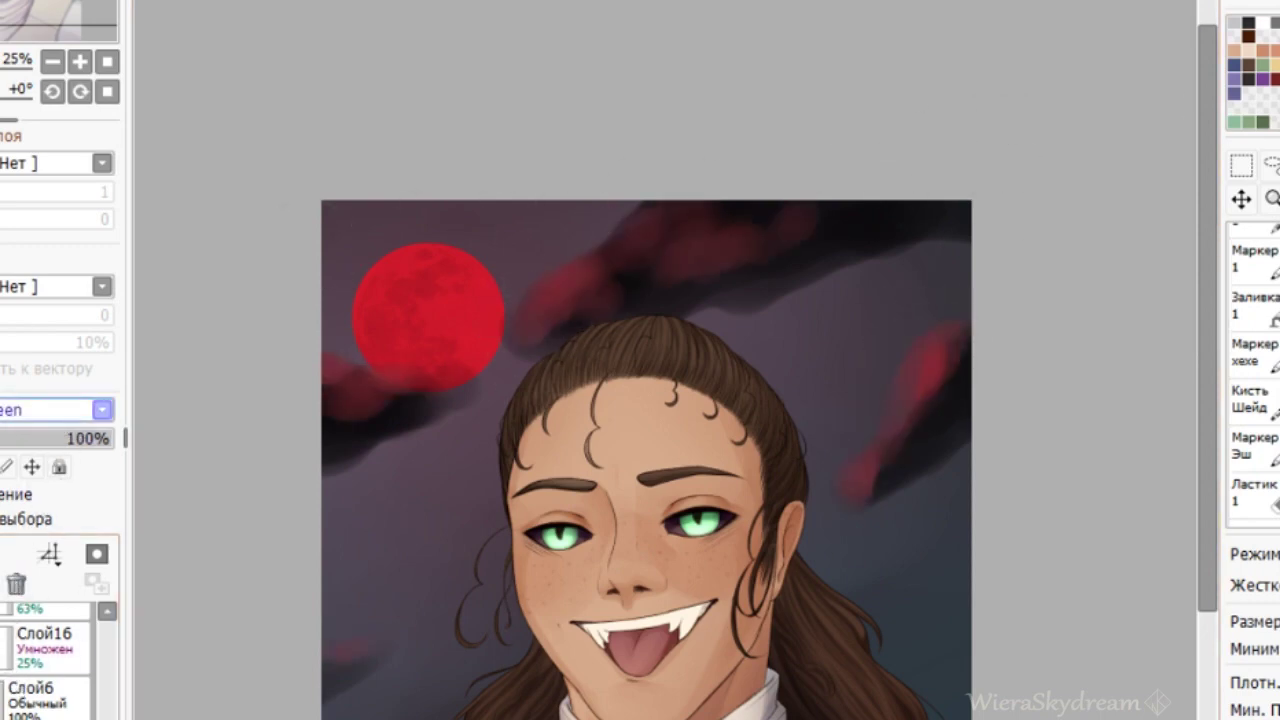
pyautogui.scroll(-2, 60, 410)
pyautogui.click(58, 715)
pyautogui.click(62, 411)
pyautogui.click(63, 686)
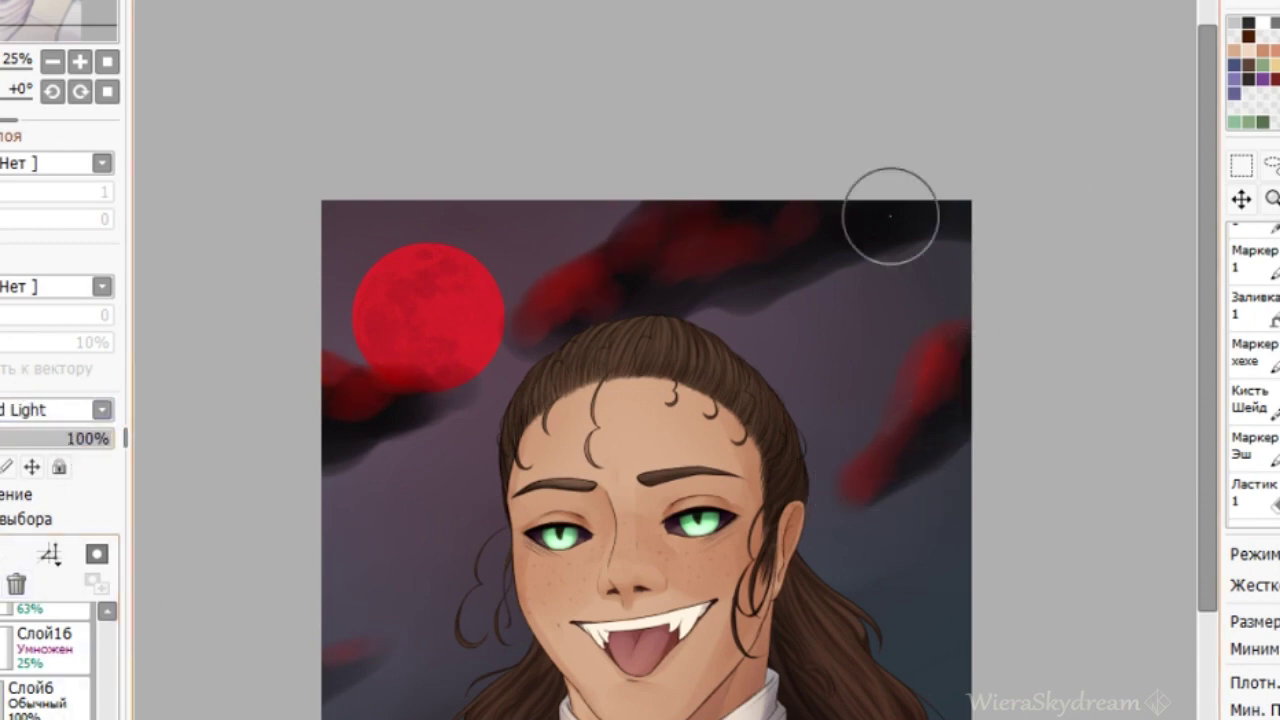
# Soften the red and black clouds and add a red glow around the moon at 44% opacity.
pyautogui.moveTo(890, 216); pyautogui.dragTo(907, 224)
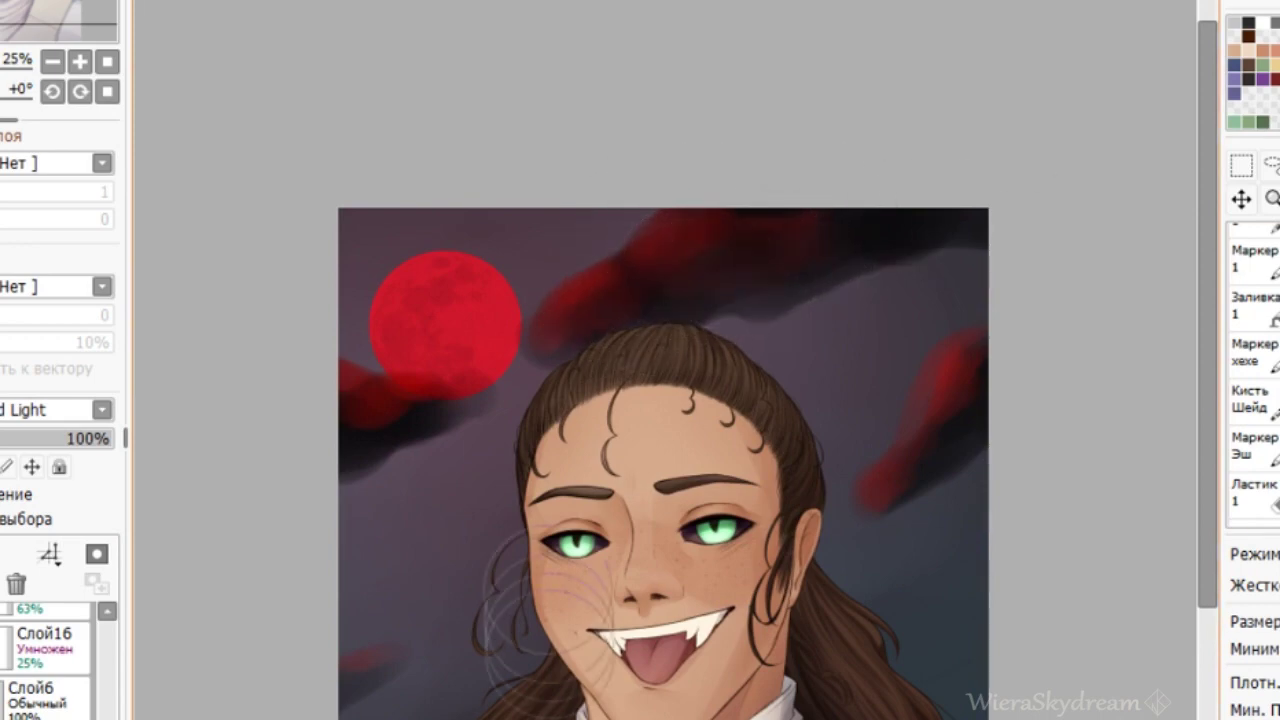
pyautogui.scroll(-1, 357, 543)
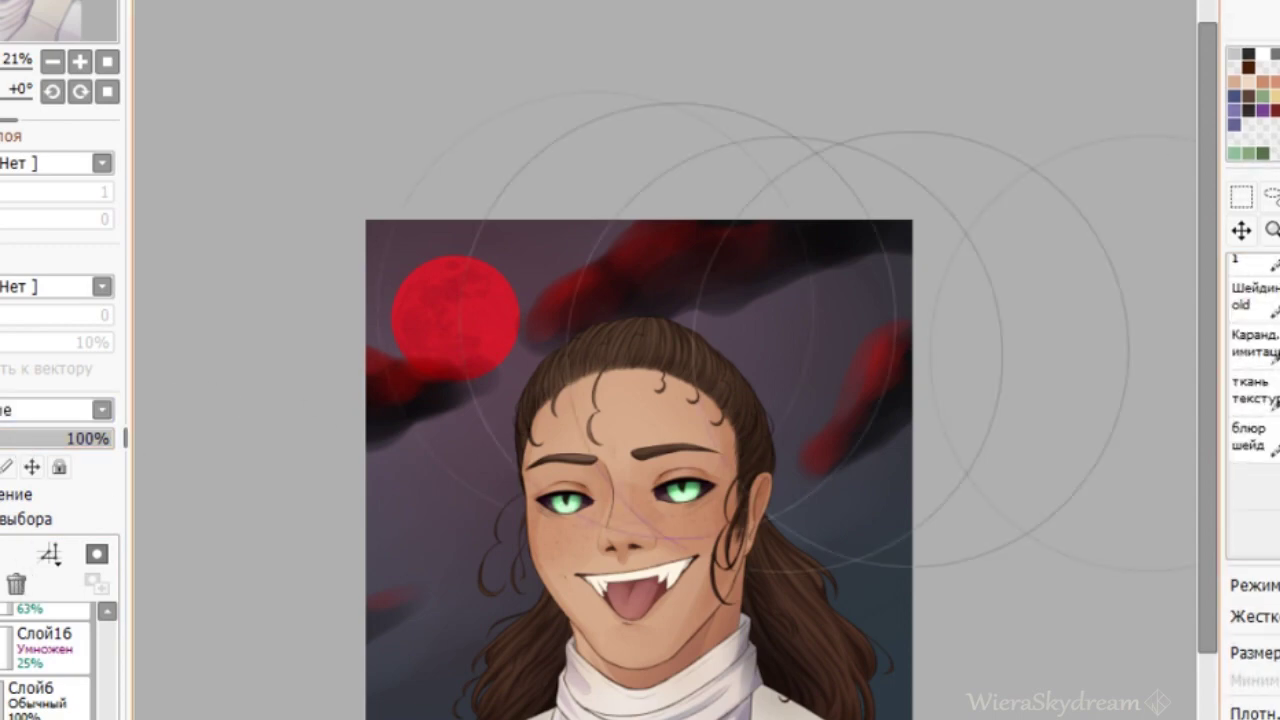
pyautogui.click(30, 437)
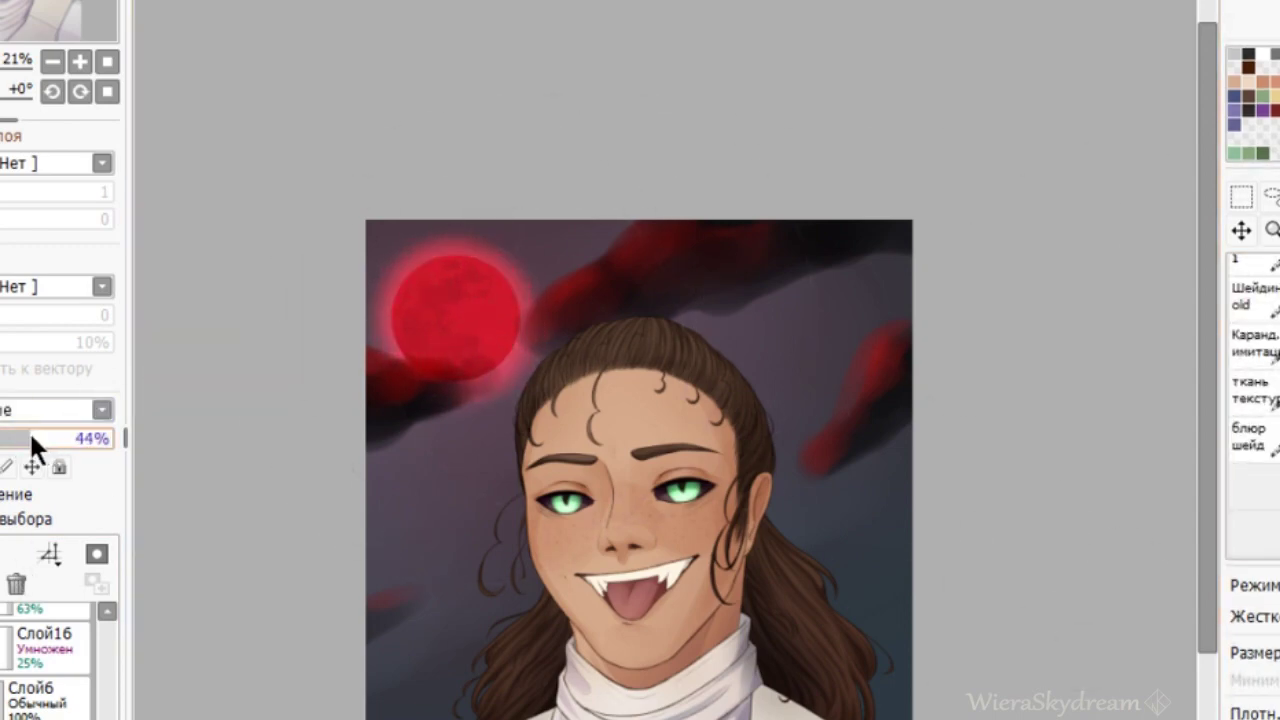
pyautogui.hotkey('ctrl', 't')
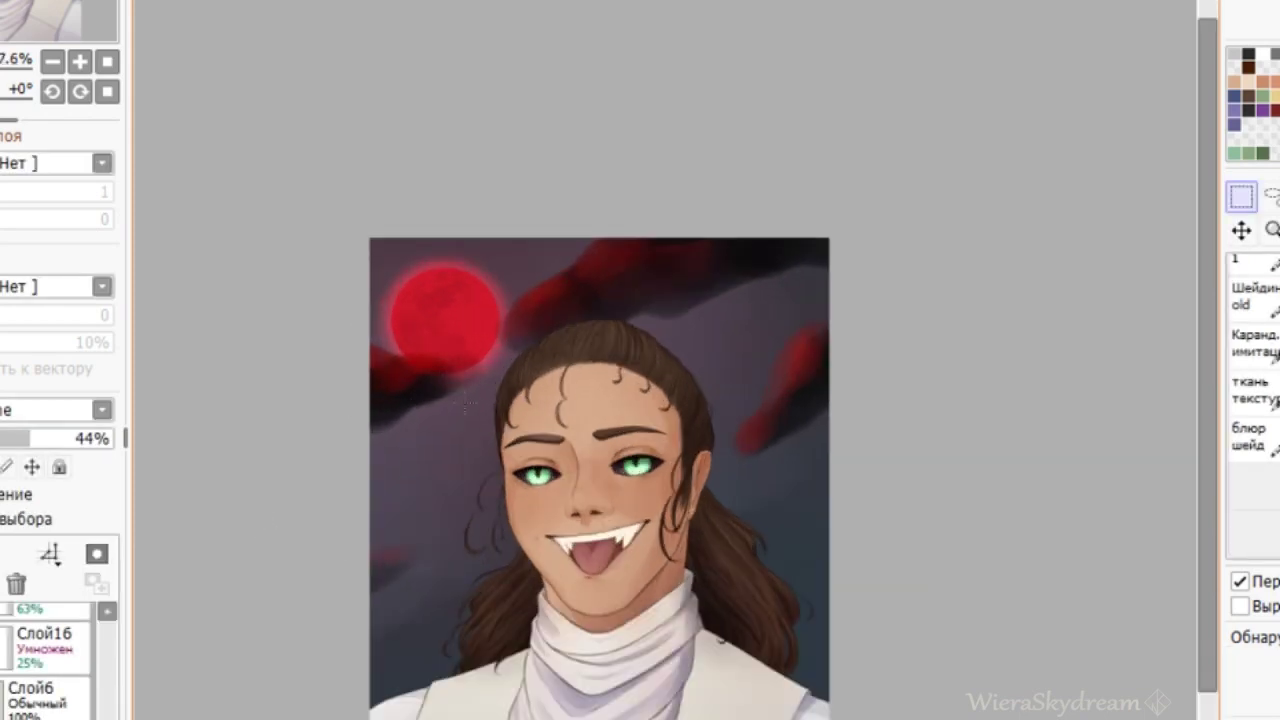
# Apply a pink gradient over the background behind the clouds and set its layer's opacity to 40%.
pyautogui.click(40, 712)
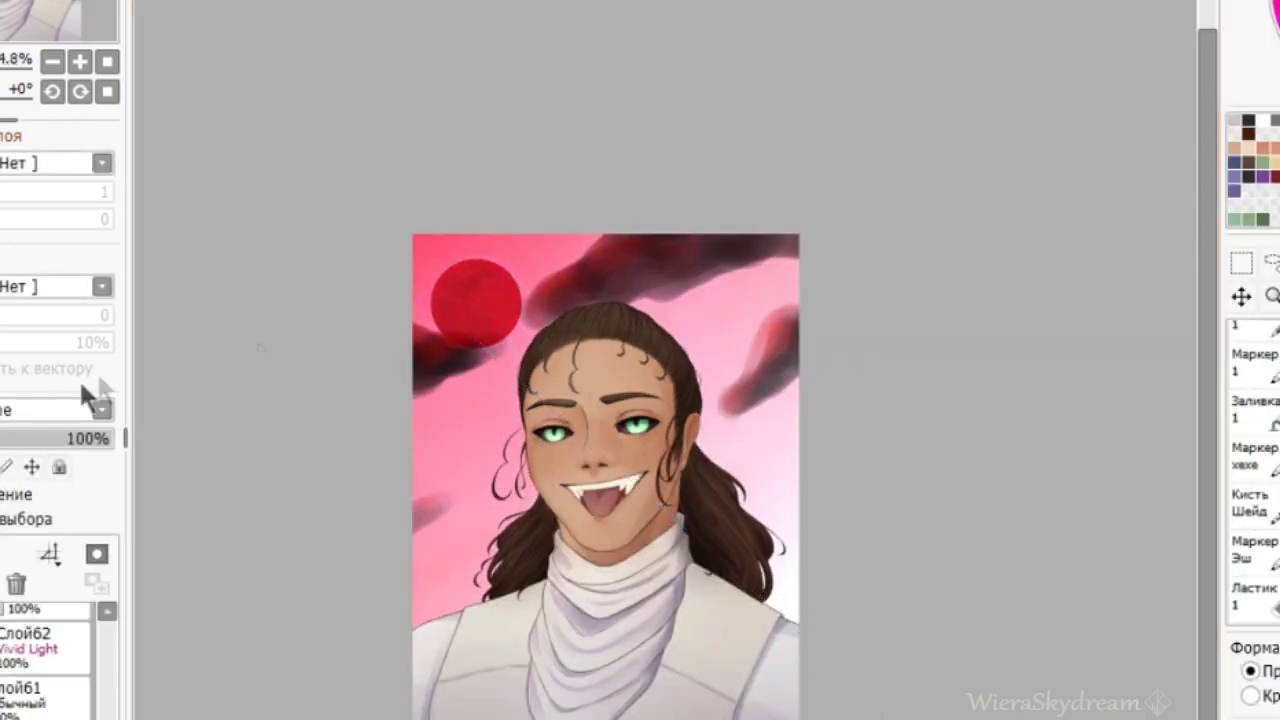
pyautogui.moveTo(84, 438); pyautogui.dragTo(21, 436)
pyautogui.hotkey('ctrl', 'z')
pyautogui.moveTo(382, 218); pyautogui.dragTo(727, 556)
pyautogui.moveTo(375, 215); pyautogui.dragTo(440, 108)
pyautogui.moveTo(770, 657); pyautogui.dragTo(514, 266)
pyautogui.press('Escape')
pyautogui.click(75, 441)
pyautogui.moveTo(76, 449); pyautogui.dragTo(25, 440)
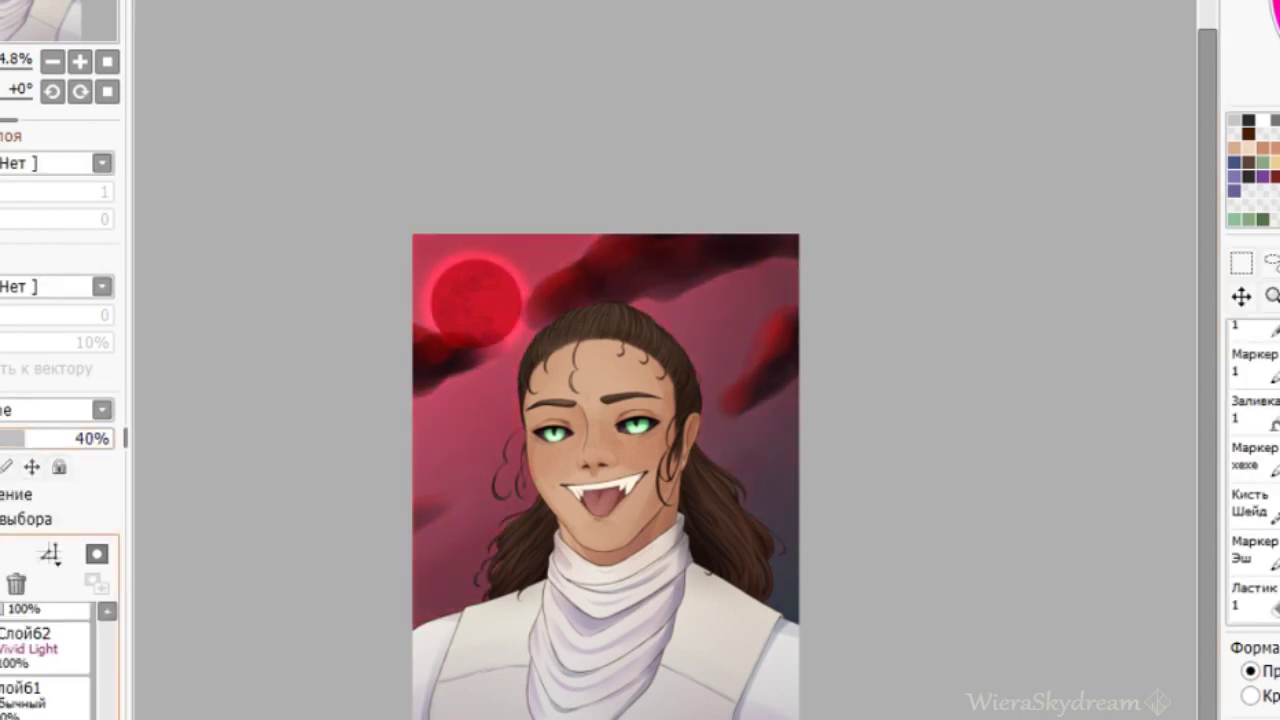
# Try different blending modes and opacities for the moon layer, undoing and redoing the changes to compare them.
pyautogui.moveTo(45, 434); pyautogui.dragTo(163, 440)
pyautogui.scroll(6, 477, 401)
pyautogui.click(27, 408)
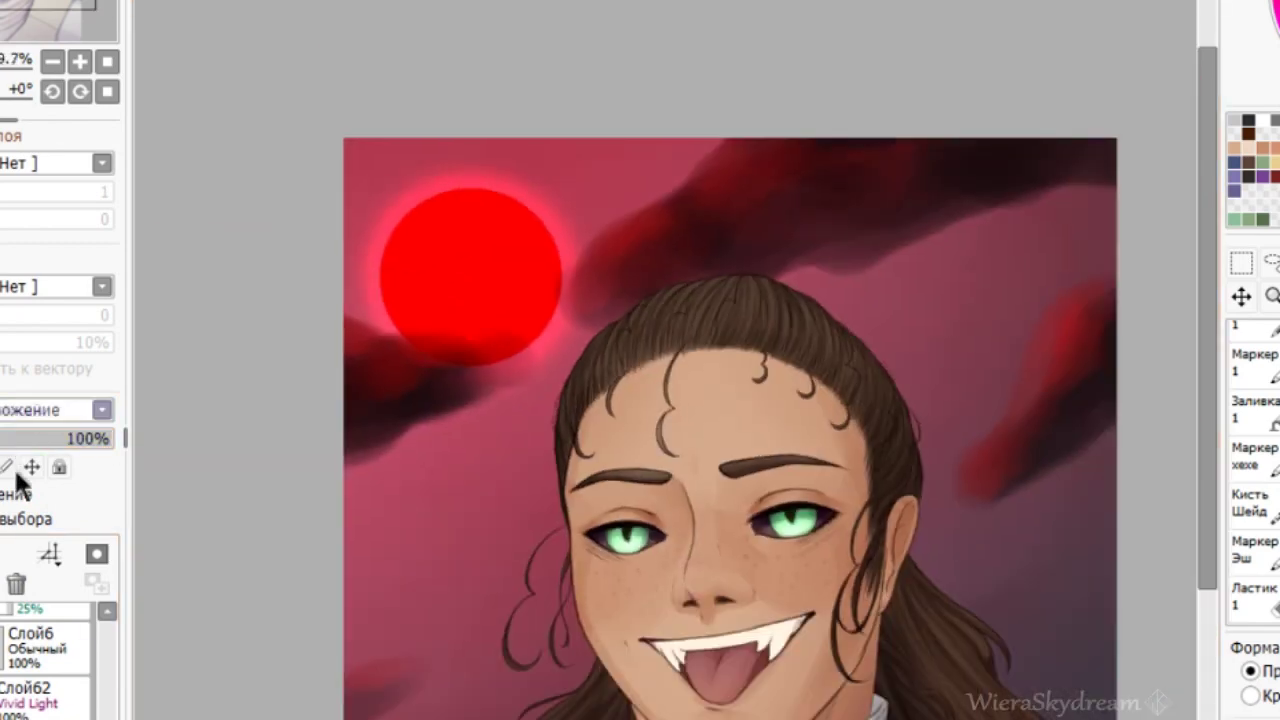
pyautogui.click(27, 409)
pyautogui.click(20, 660)
pyautogui.click(30, 460)
pyautogui.moveTo(30, 438); pyautogui.dragTo(44, 439)
pyautogui.click(18, 582)
pyautogui.click(47, 411)
pyautogui.click(50, 424)
pyautogui.hotkey('ctrl', 'z')
pyautogui.hotkey('ctrl', 'z')
pyautogui.hotkey('ctrl', 'y')
pyautogui.hotkey('ctrl', 'y')
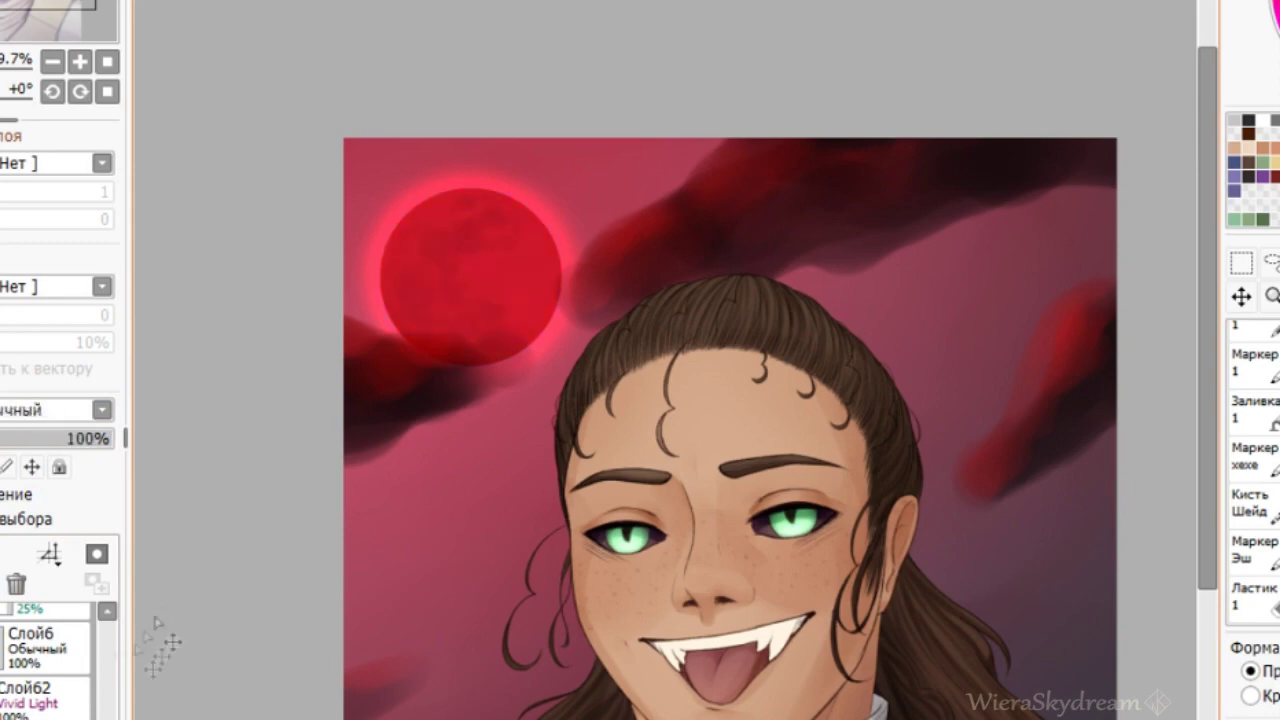
# Change the moon layer's blending mode for a brighter red and set its opacity to 19%.
pyautogui.click(16, 582)
pyautogui.moveTo(42, 440); pyautogui.dragTo(54, 441)
pyautogui.hotkey('ctrl', 'z')
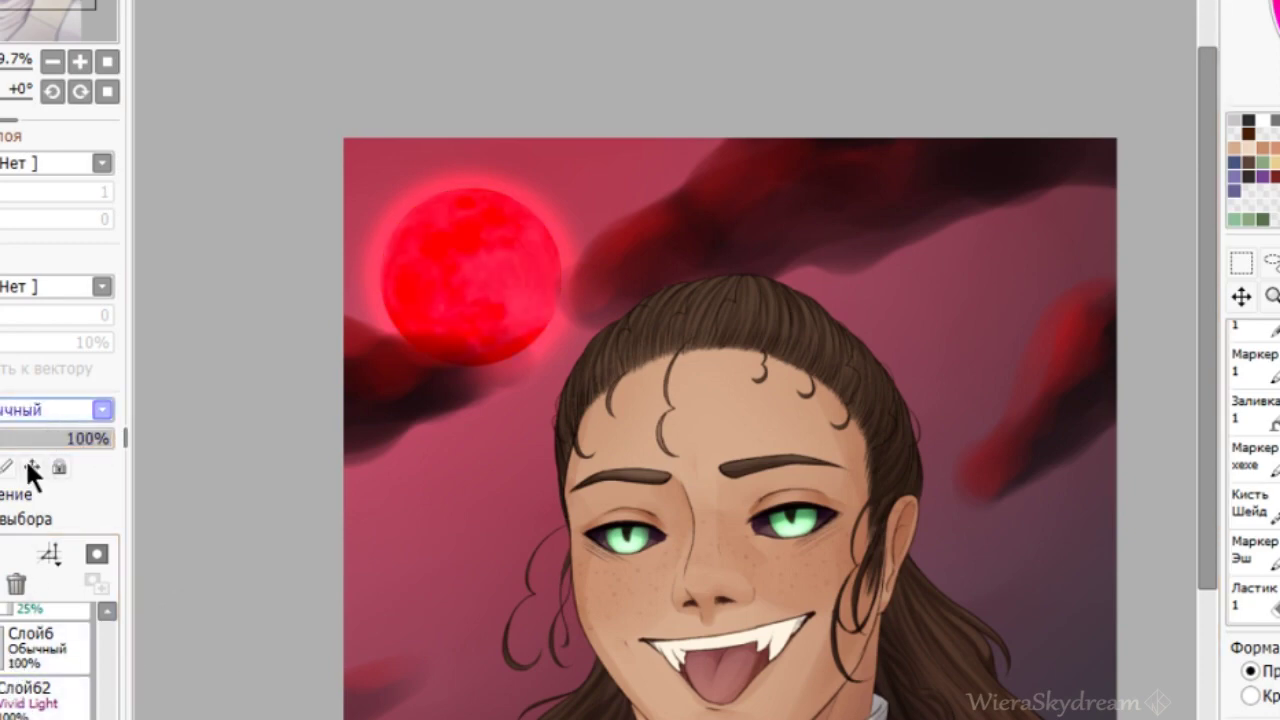
pyautogui.hotkey('ctrl', 'y')
pyautogui.hotkey('ctrl', 'y')
pyautogui.scroll(-3, 592, 277)
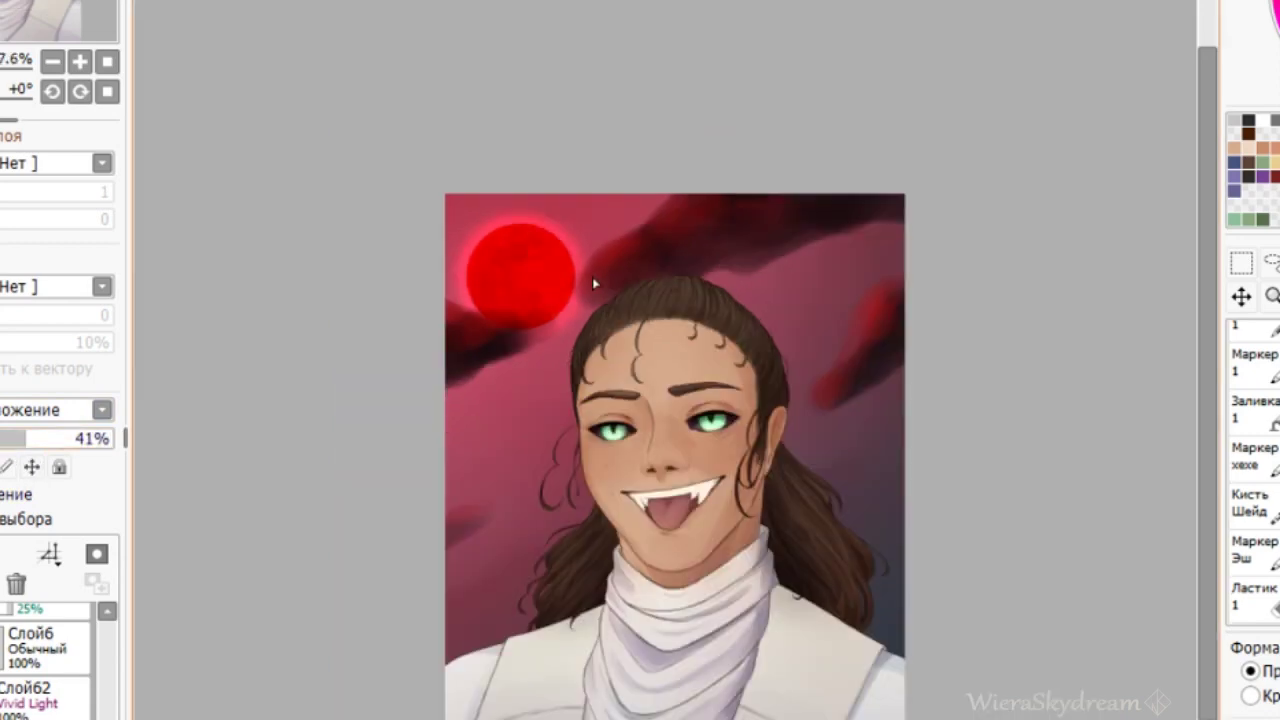
pyautogui.scroll(1, 592, 277)
pyautogui.scroll(-1, 628, 224)
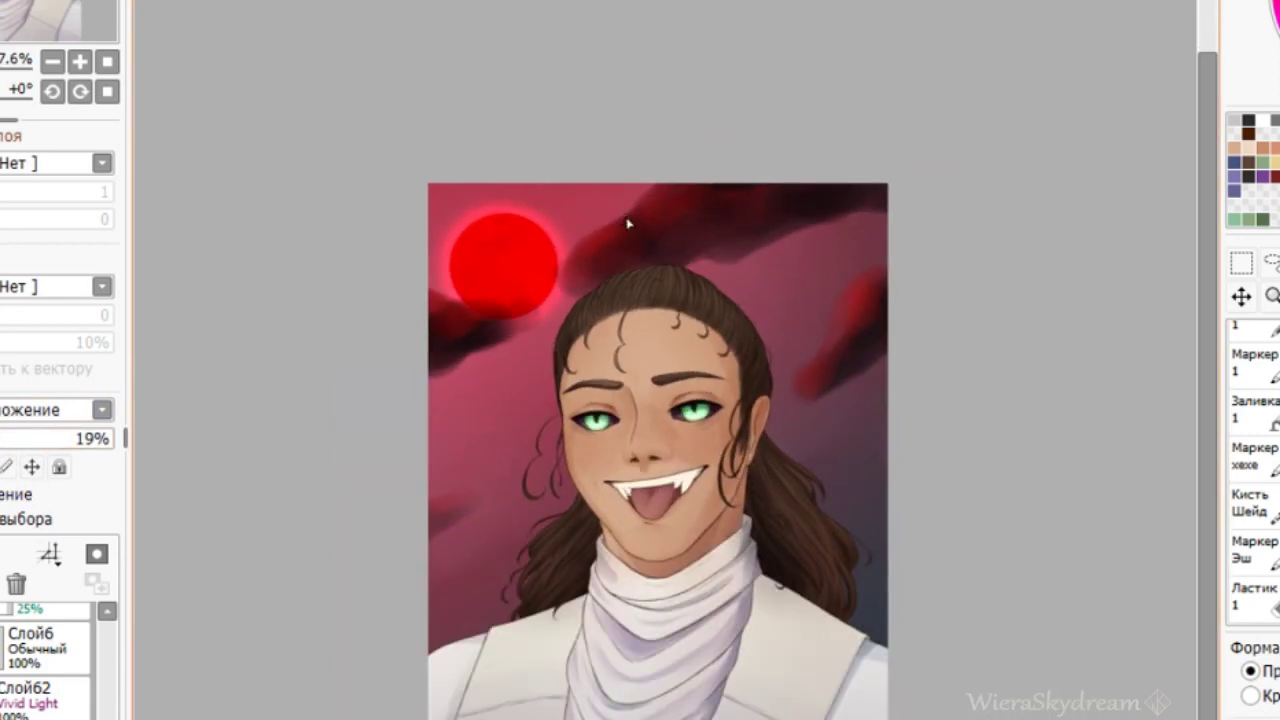
# Select another layer for the moonlight effects, change its blending mode and set its opacity to 54%.
pyautogui.scroll(3, 628, 224)
pyautogui.scroll(5, 45, 690)
pyautogui.scroll(-1, 45, 690)
pyautogui.click(45, 712)
pyautogui.click(54, 468)
pyautogui.moveTo(72, 438); pyautogui.dragTo(44, 438)
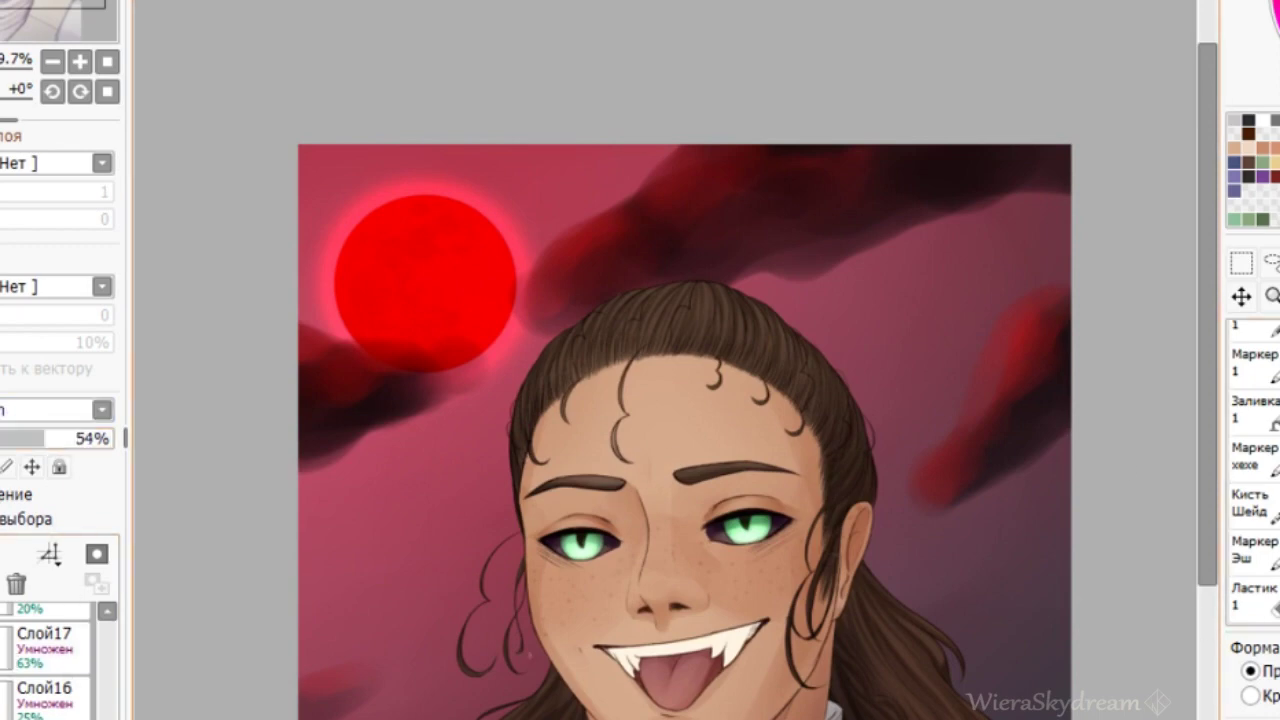
# Try a thin highlight stroke along the upper cloud's moon-facing edge.
pyautogui.scroll(1, 499, 402)
pyautogui.scroll(-2, 1252, 360)
pyautogui.hotkey('ctrl', 'z')
pyautogui.moveTo(572, 206); pyautogui.dragTo(724, 100)
pyautogui.hotkey('ctrl', 'z')
# Change the highlight layer's blending mode and brush thin bright red rim highlights along the clouds' edges.
pyautogui.click(55, 411)
pyautogui.click(31, 569)
pyautogui.moveTo(535, 294); pyautogui.dragTo(572, 206)
pyautogui.hotkey('ctrl', 'z')
pyautogui.scroll(1, 1252, 380)
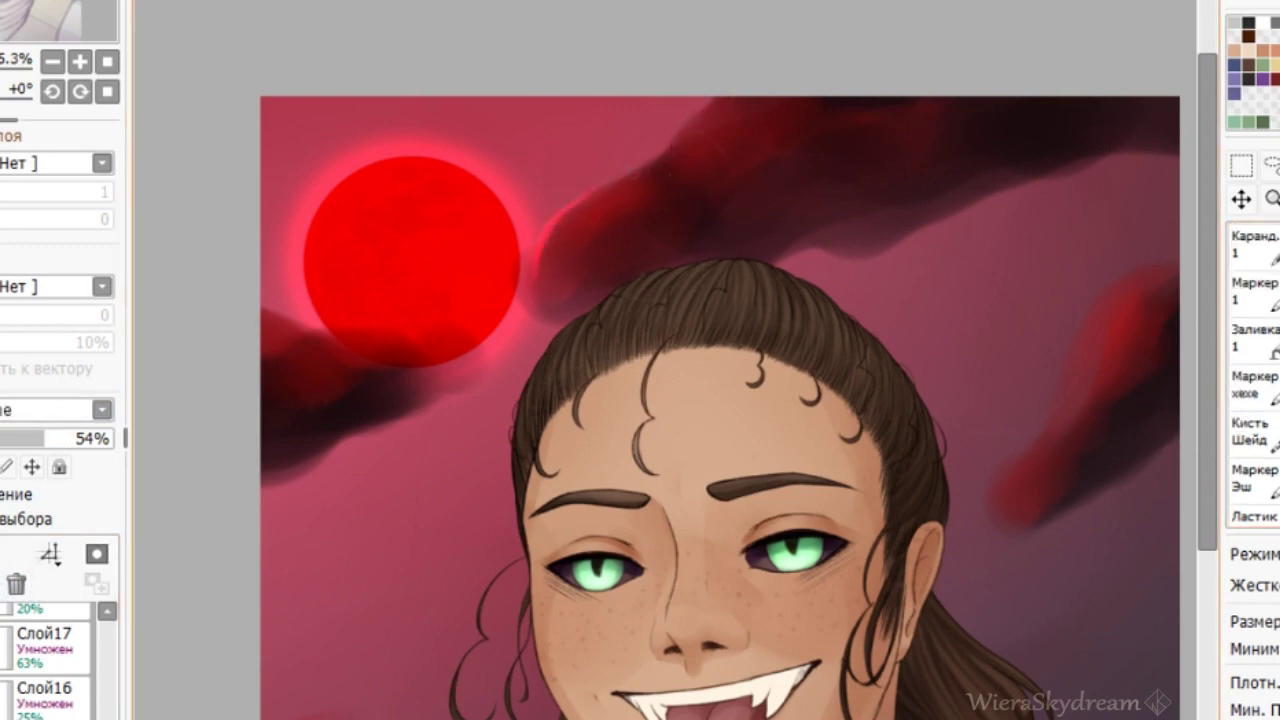
pyautogui.press('Right')
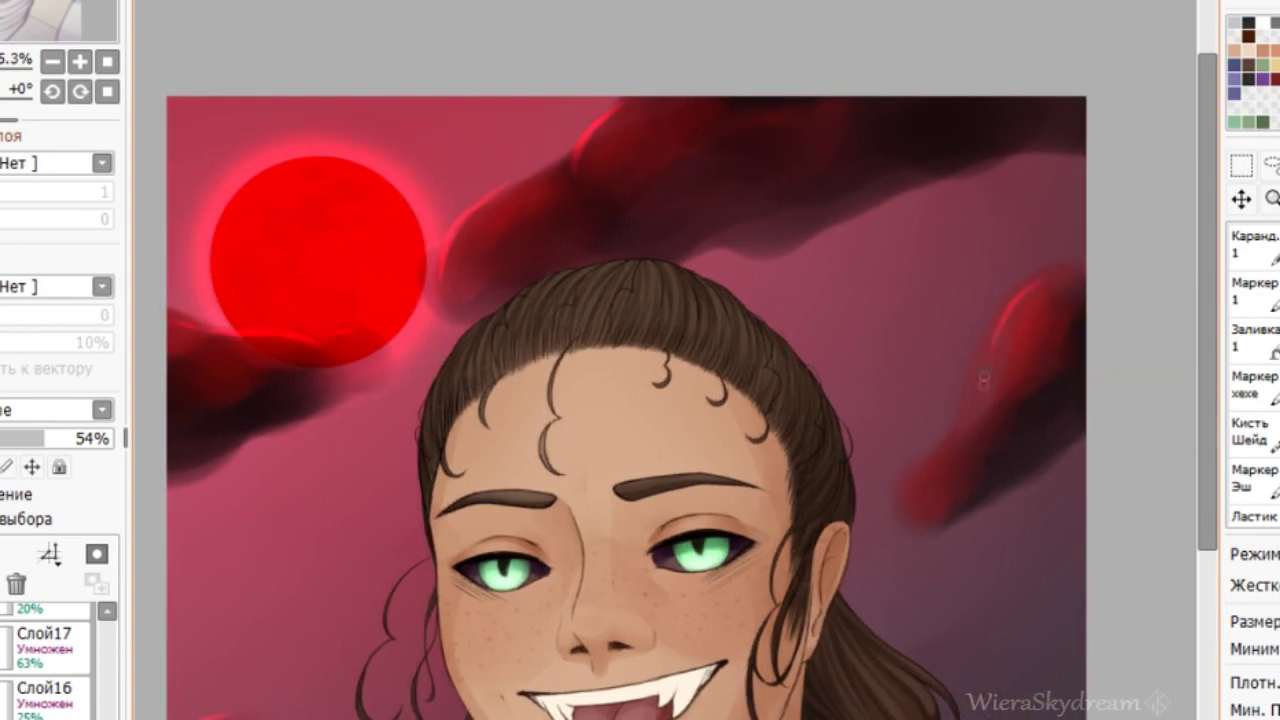
# Blend the clouds' red rim highlights with the "блюр шейд" brush and erase the excess around the right cloud.
pyautogui.scroll(-5, 1252, 440)
pyautogui.click(1252, 440)
pyautogui.moveTo(1030, 298)
pyautogui.mouseDown()
pyautogui.moveTo(996, 368)
pyautogui.moveTo(1016, 358)
pyautogui.moveTo(923, 491)
pyautogui.mouseUp()
pyautogui.moveTo(468, 222); pyautogui.dragTo(650, 90)
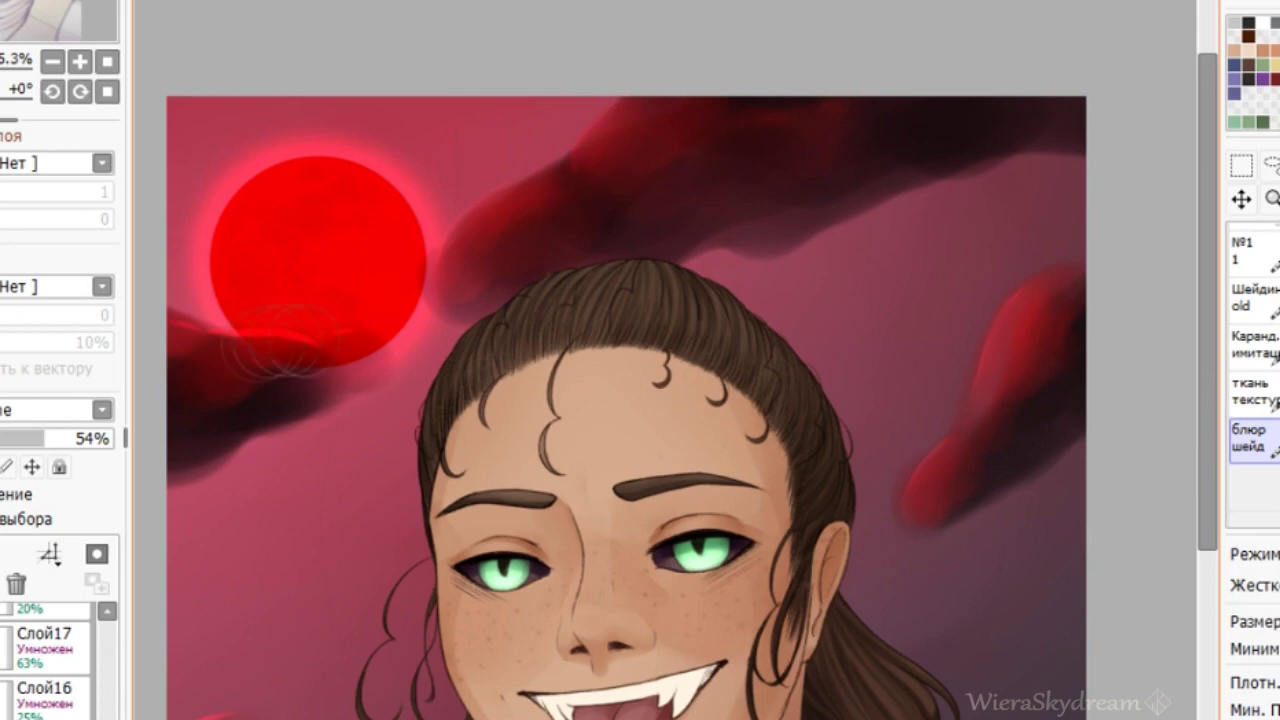
pyautogui.scroll(-3, 200, 703)
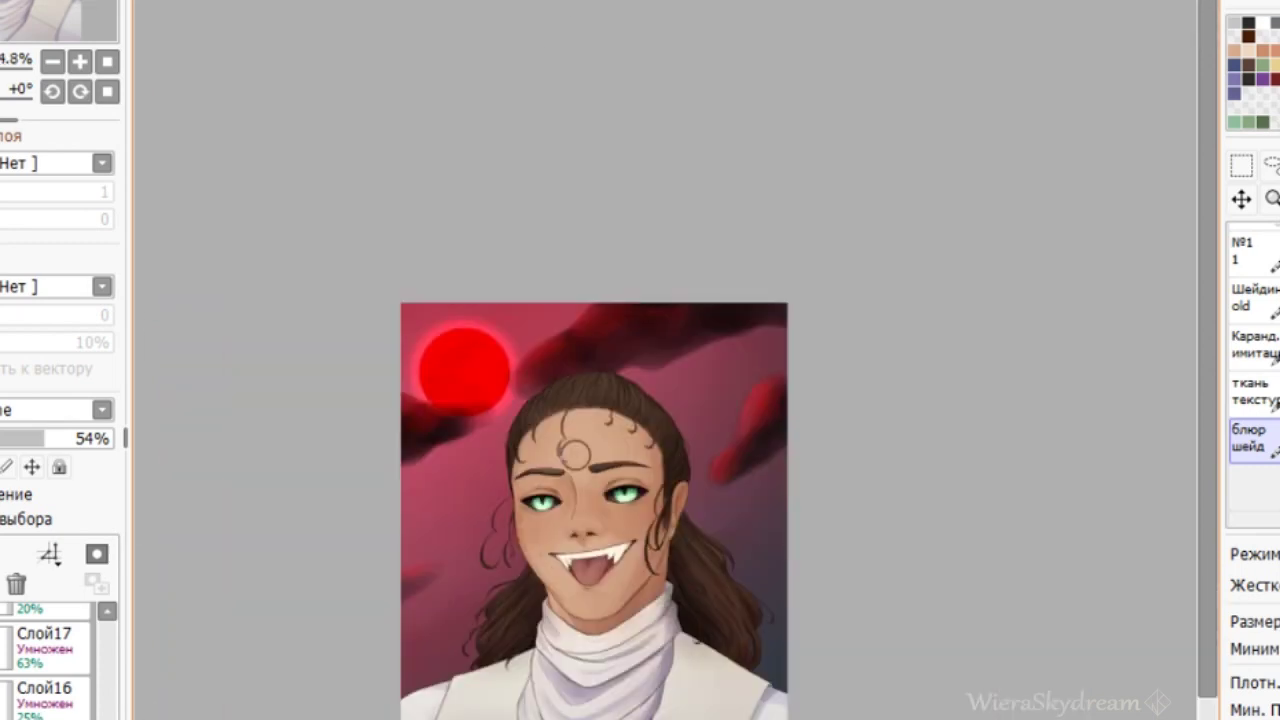
pyautogui.scroll(1, 200, 703)
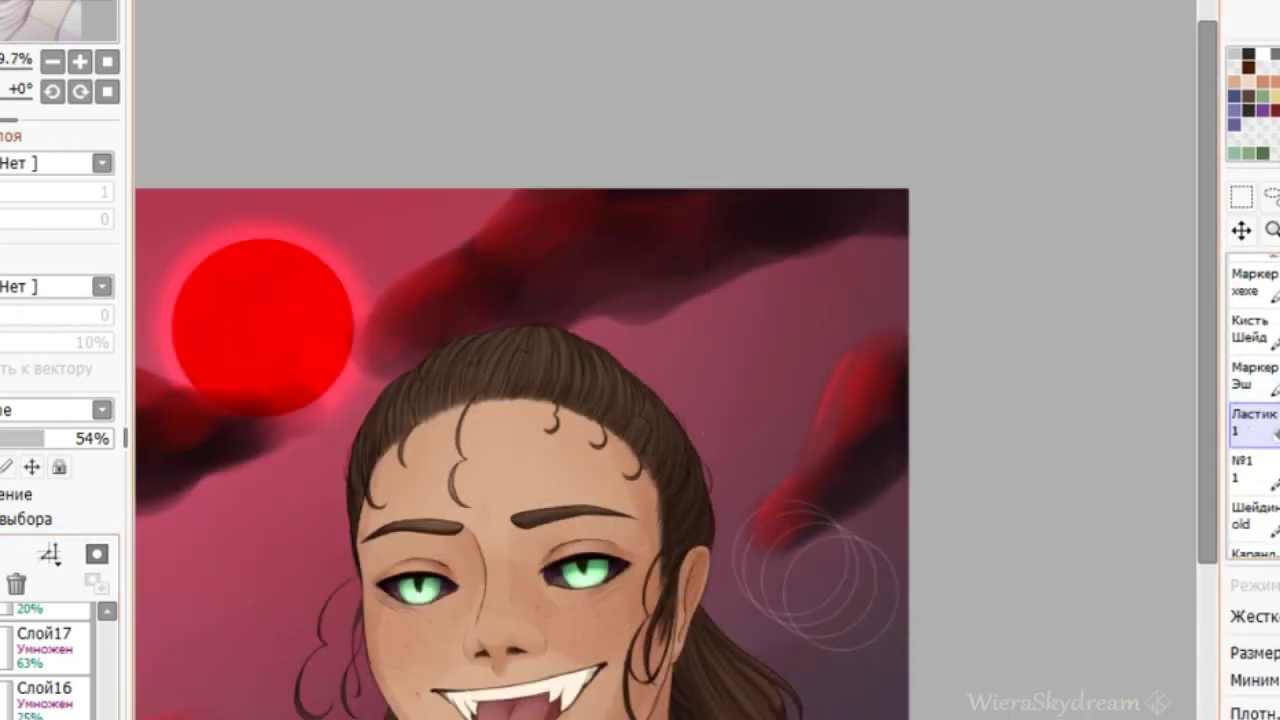
pyautogui.scroll(-2, 857, 586)
# Brush large, soft dark clouds over the right side and lower left of the background on a normal layer.
pyautogui.scroll(1, 857, 586)
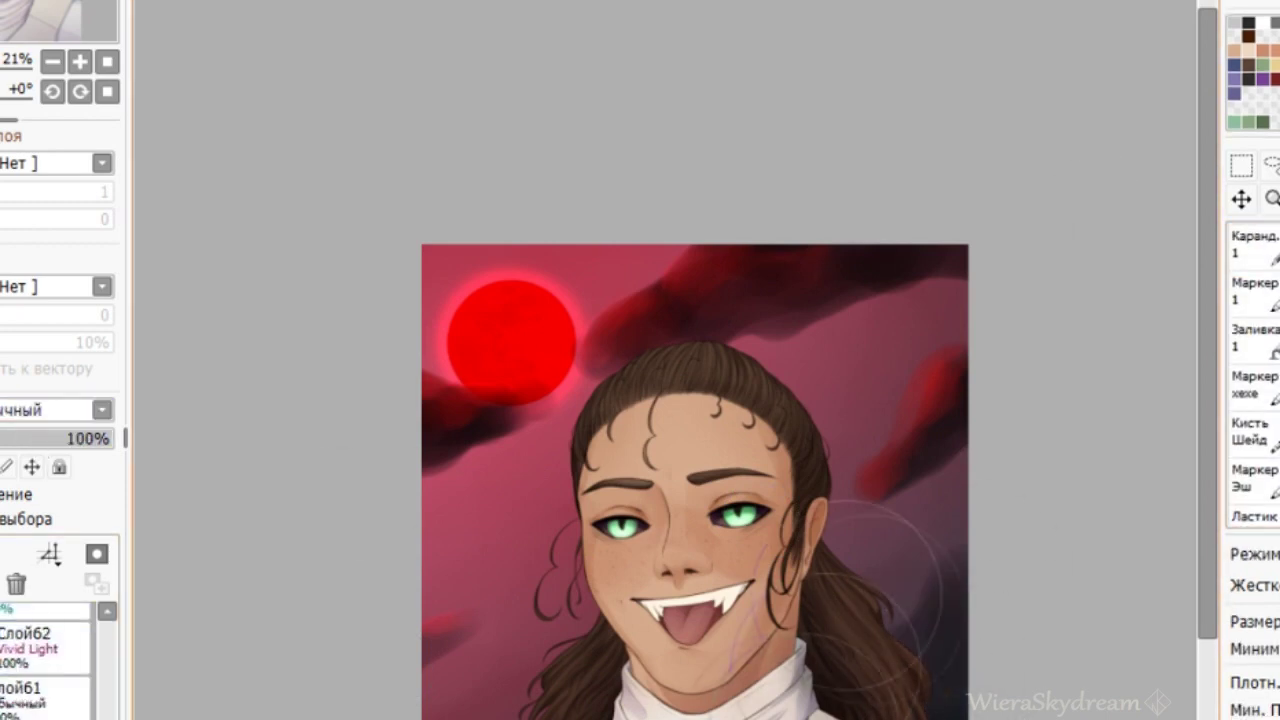
pyautogui.moveTo(845, 595); pyautogui.dragTo(965, 427)
pyautogui.moveTo(385, 690)
pyautogui.mouseDown()
pyautogui.moveTo(567, 637)
pyautogui.moveTo(450, 605)
pyautogui.mouseUp()
pyautogui.moveTo(897, 386); pyautogui.dragTo(845, 378)
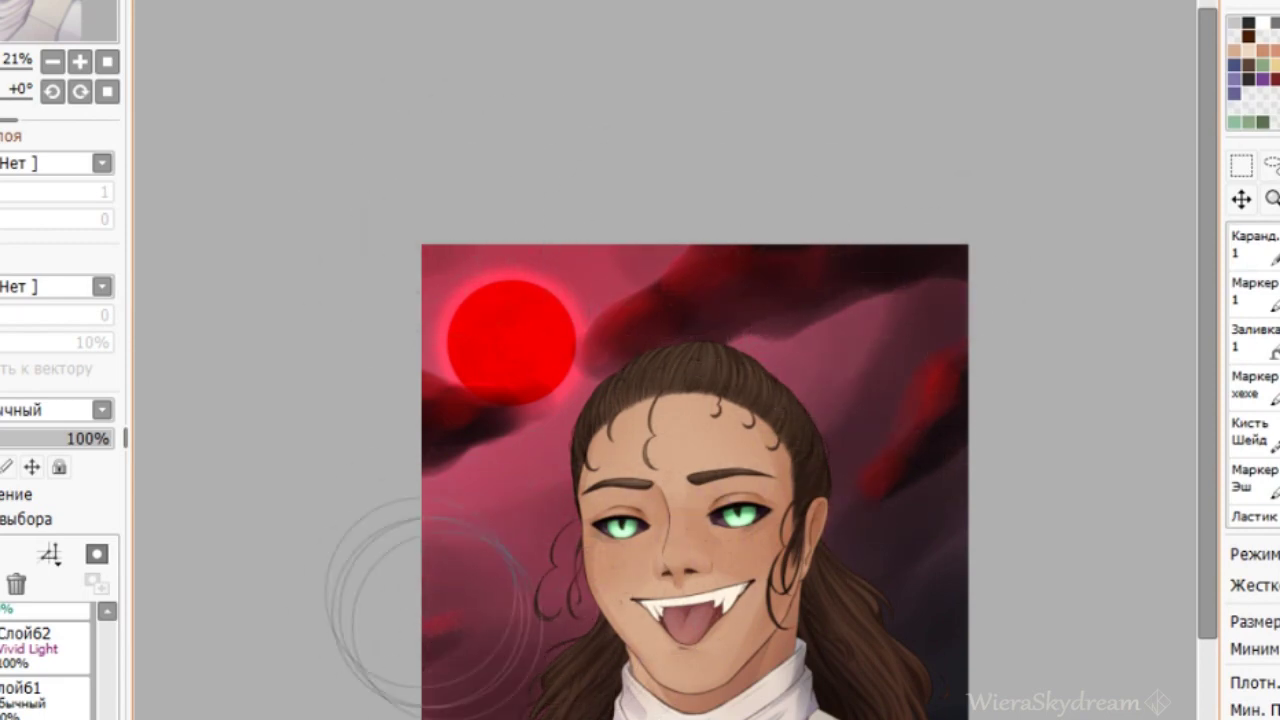
# Work between Слой61 and the Vivid Light layer Слой62 to soften the dark clouds and paint out the right cloud's red glow.
pyautogui.click(40, 690)
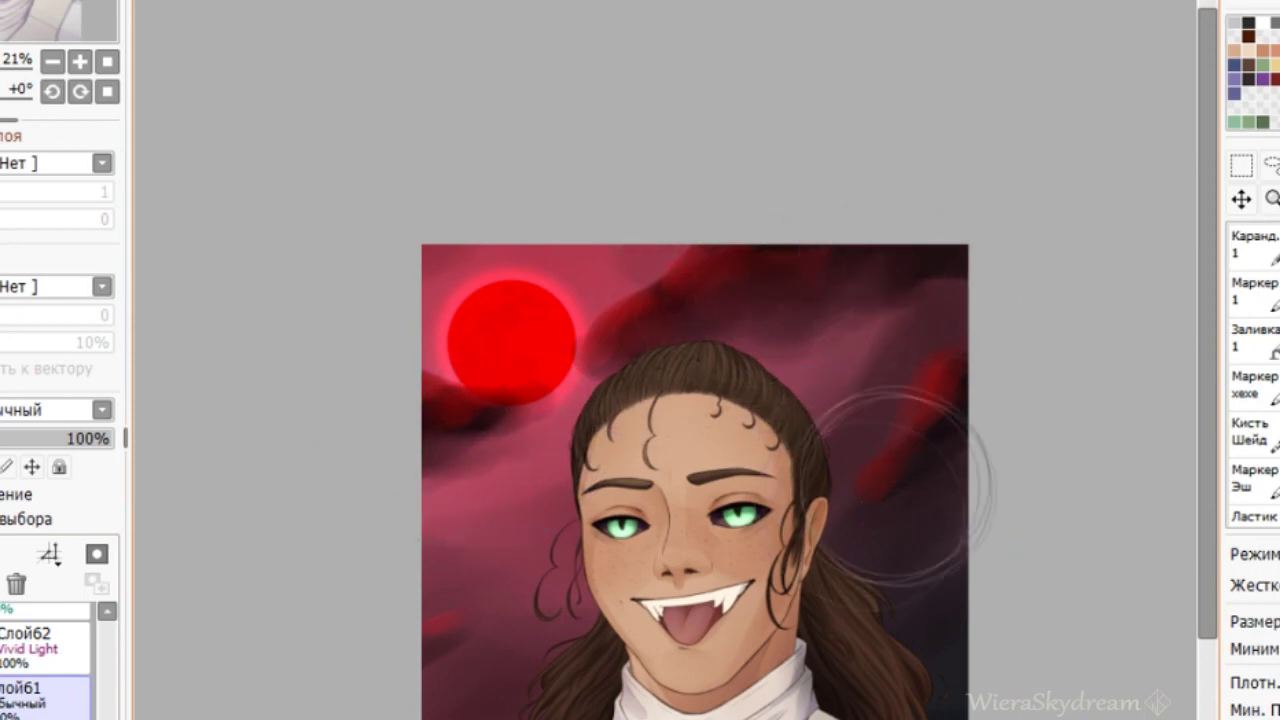
pyautogui.click(40, 640)
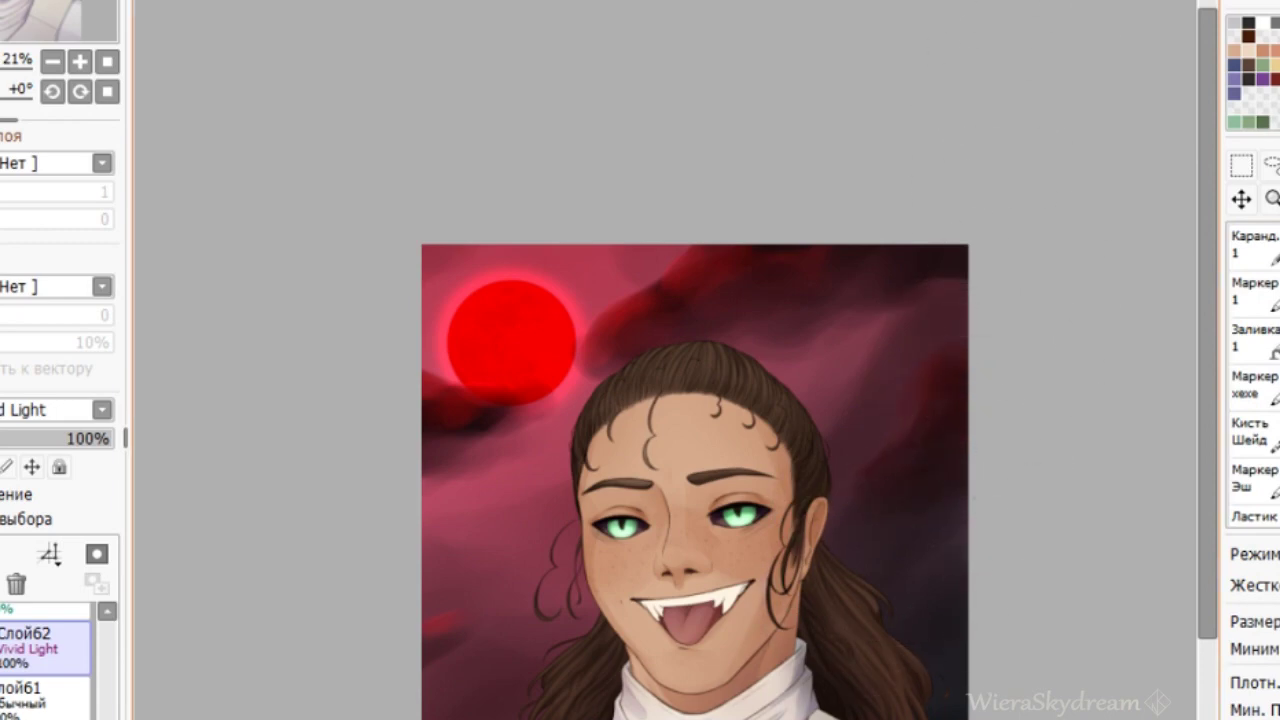
pyautogui.click(44, 688)
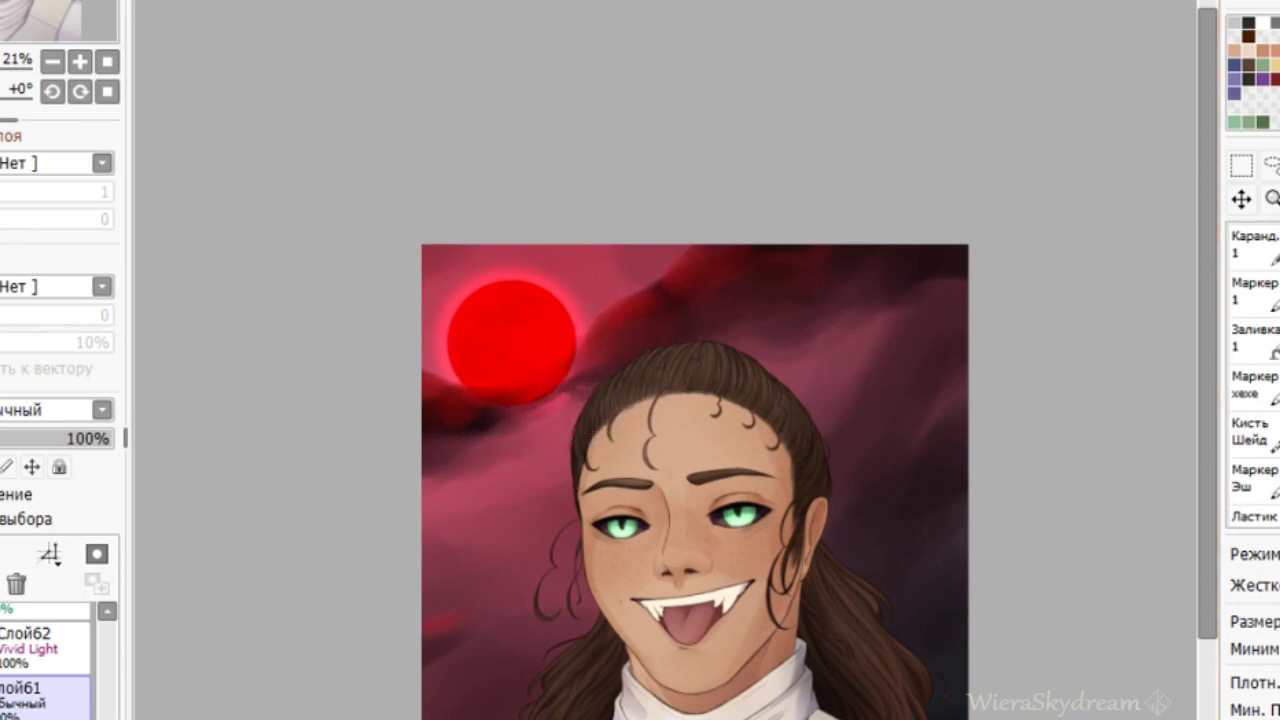
pyautogui.click(28, 658)
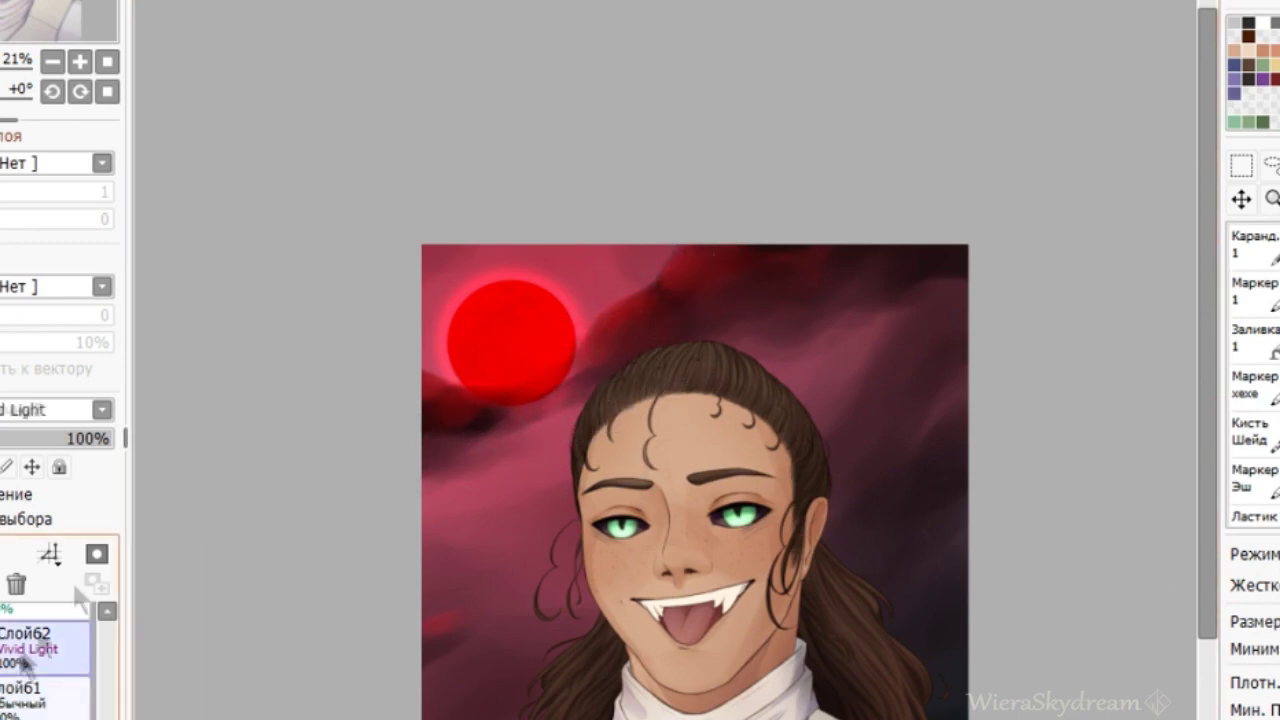
# Go down to the normal layer below the 54% Shine layer and rework the cloud wisps beside the moon.
pyautogui.scroll(-5, 32, 690)
pyautogui.click(32, 698)
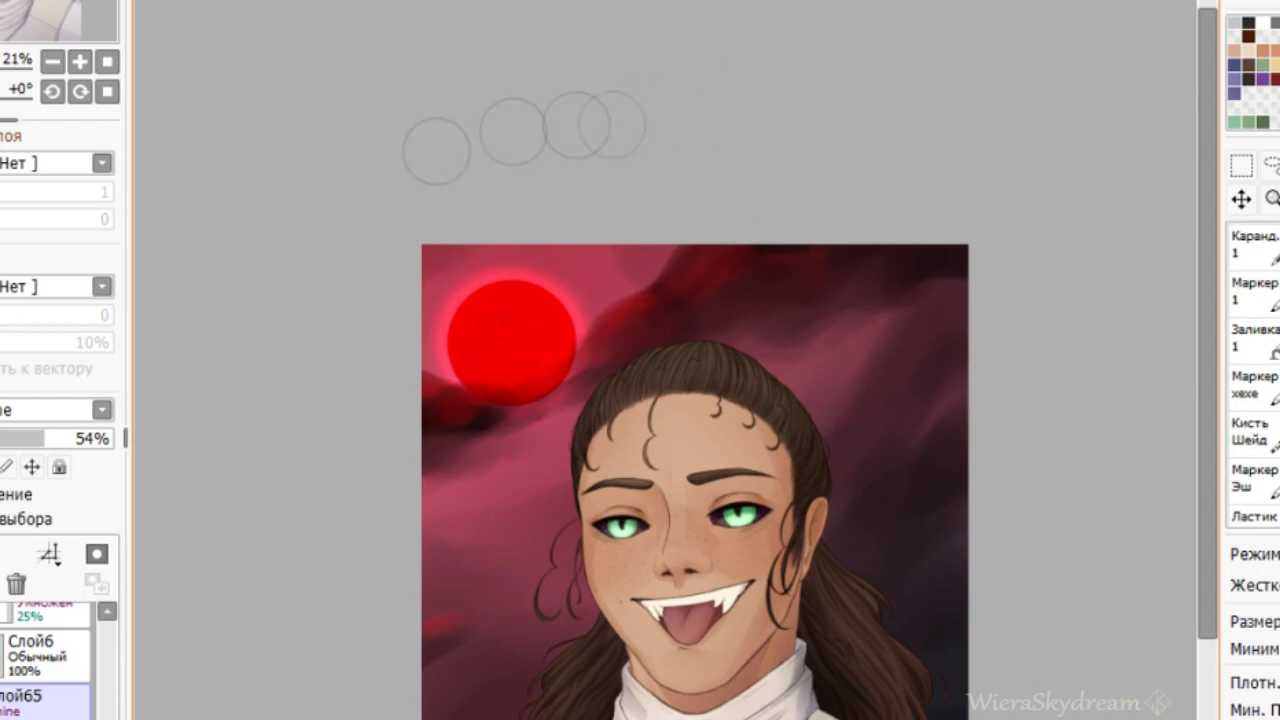
pyautogui.press('Down')
pyautogui.press('Down')
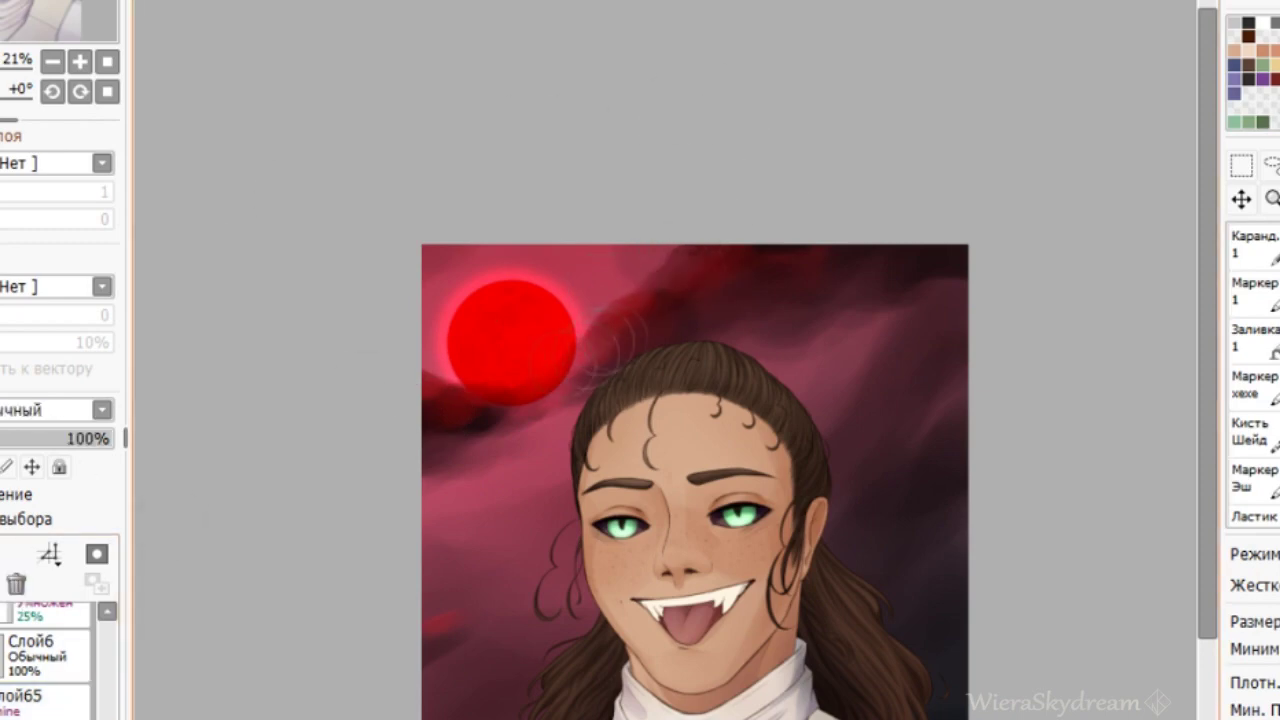
pyautogui.scroll(-2, 463, 370)
pyautogui.moveTo(634, 283); pyautogui.dragTo(649, 193)
pyautogui.scroll(1, 649, 193)
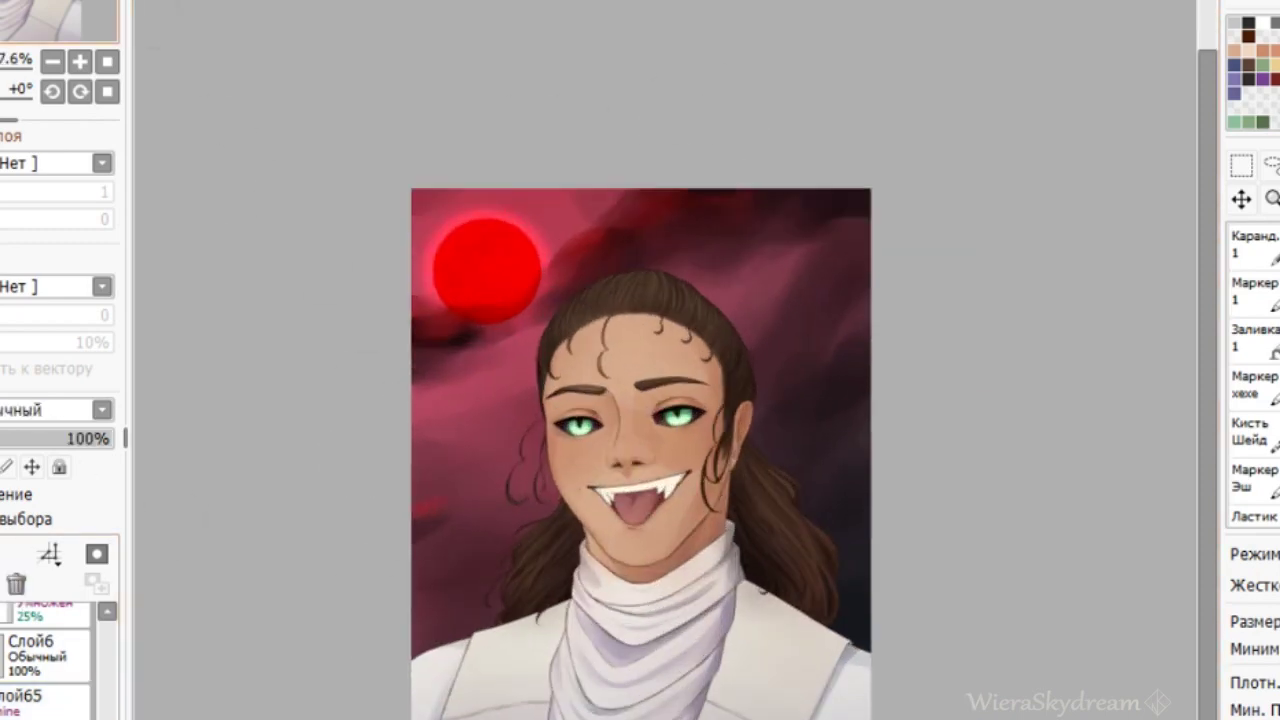
# Select the overlay layer above the character and set its blending mode to Multiply.
pyautogui.scroll(1, 561, 627)
pyautogui.scroll(8, 45, 660)
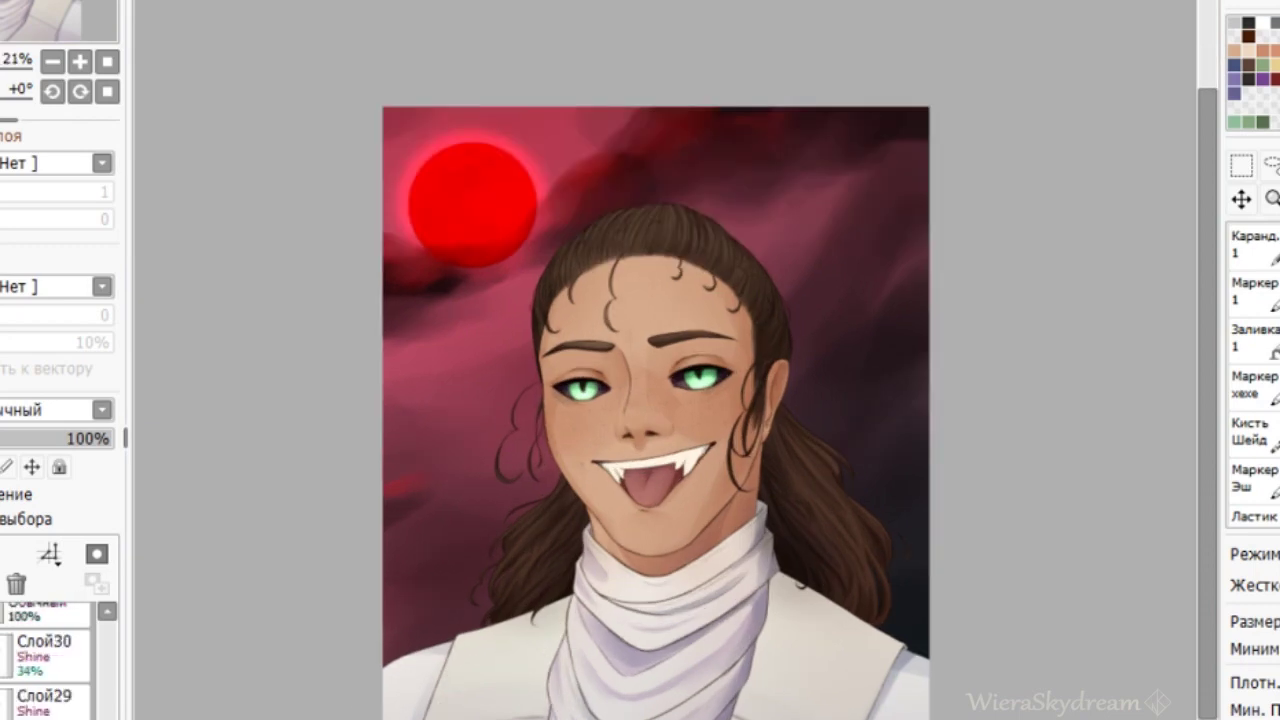
pyautogui.click(45, 716)
pyautogui.click(45, 685)
pyautogui.click(45, 716)
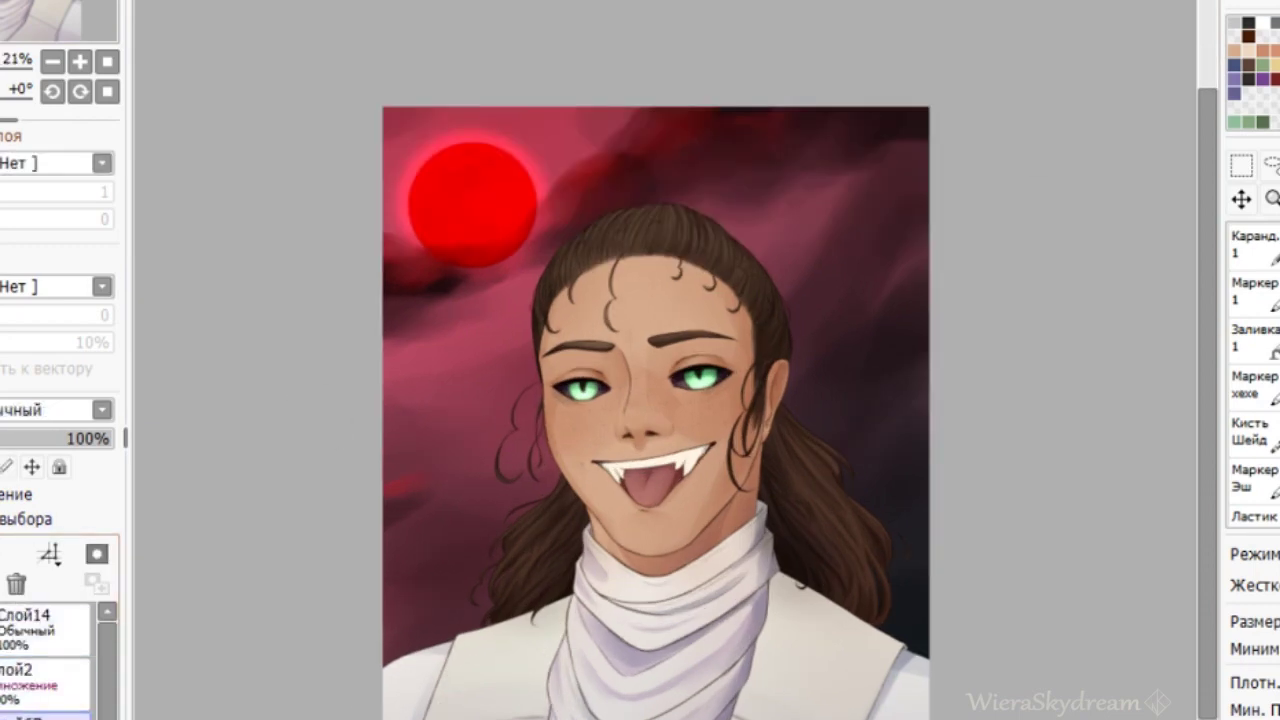
pyautogui.click(40, 410)
pyautogui.click(27, 468)
# Lay a red-to-black gradient diagonally over the character and set the layer's opacity to 46%.
pyautogui.press('g')
pyautogui.moveTo(820, 694); pyautogui.dragTo(663, 515)
pyautogui.moveTo(523, 360); pyautogui.dragTo(846, 656)
pyautogui.click(38, 439)
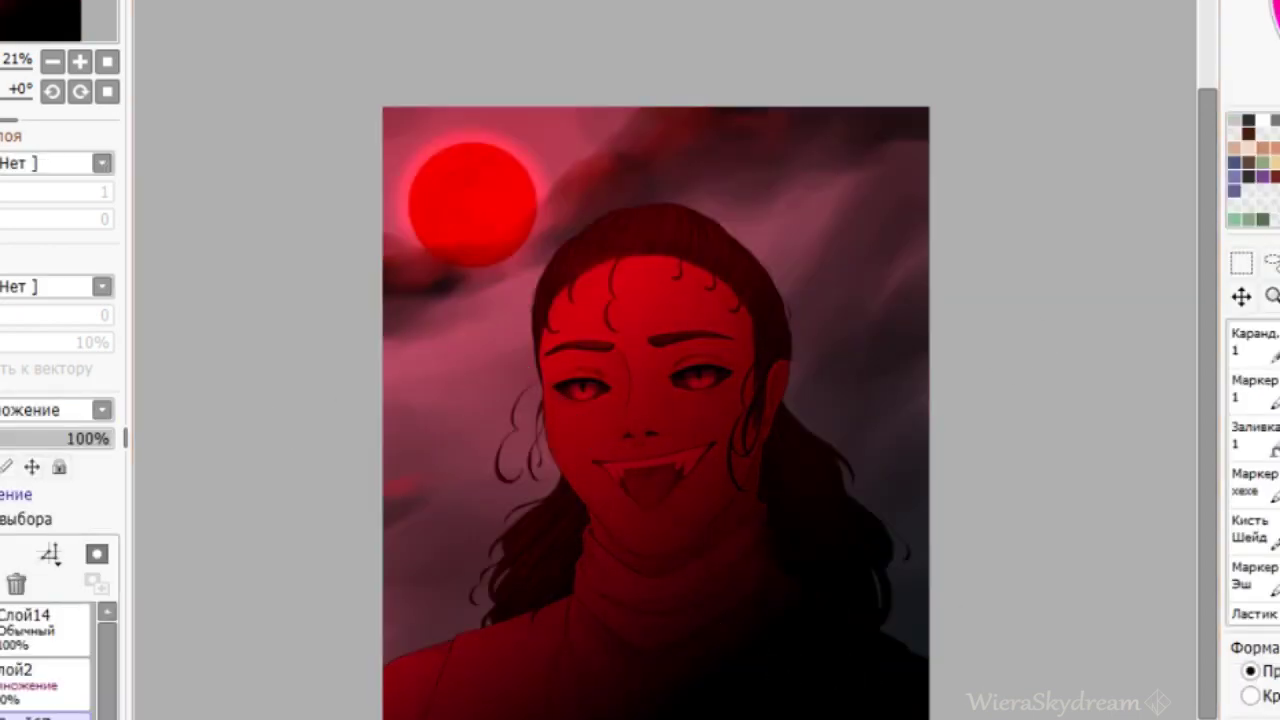
pyautogui.moveTo(36, 434); pyautogui.dragTo(33, 434)
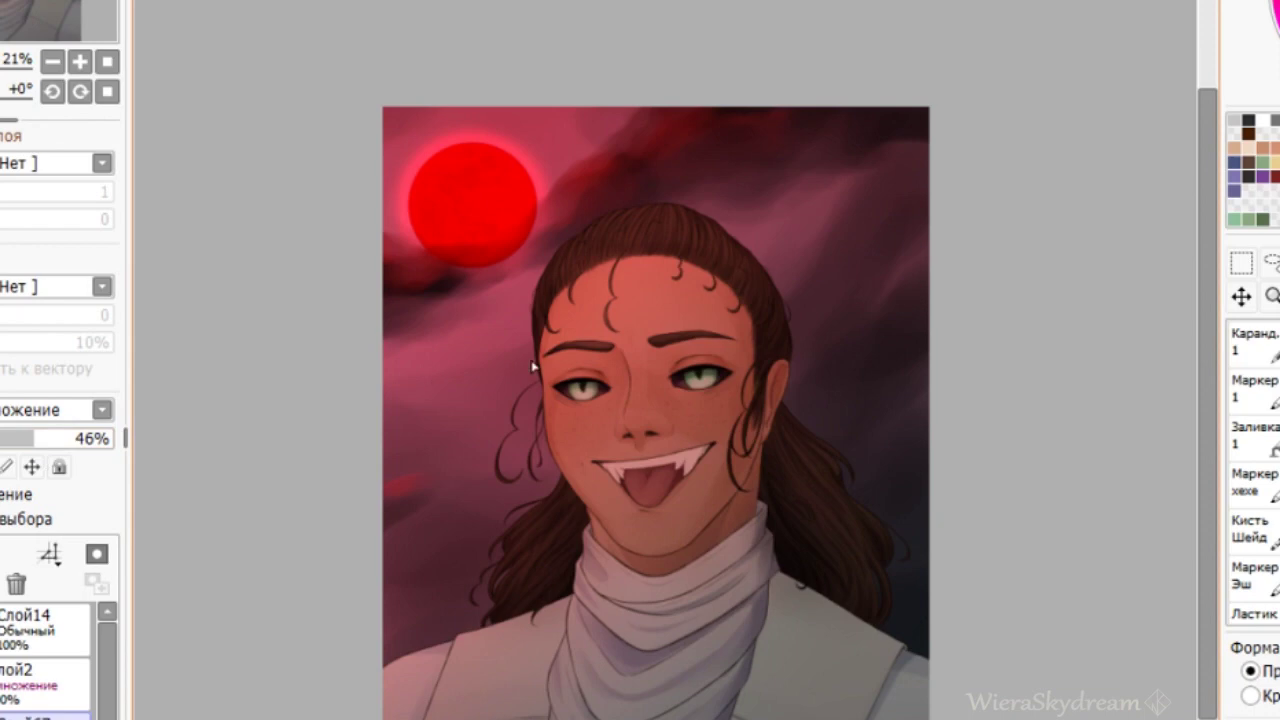
# Erase the red gradient overlay from both eyes to bring back their bright green glow.
pyautogui.scroll(-5, 1255, 480)
pyautogui.scroll(8, 650, 320)
pyautogui.moveTo(440, 417); pyautogui.dragTo(505, 428)
pyautogui.moveTo(905, 365)
pyautogui.mouseDown()
pyautogui.moveTo(930, 384)
pyautogui.moveTo(960, 378)
pyautogui.mouseUp()
pyautogui.scroll(-3, 600, 514)
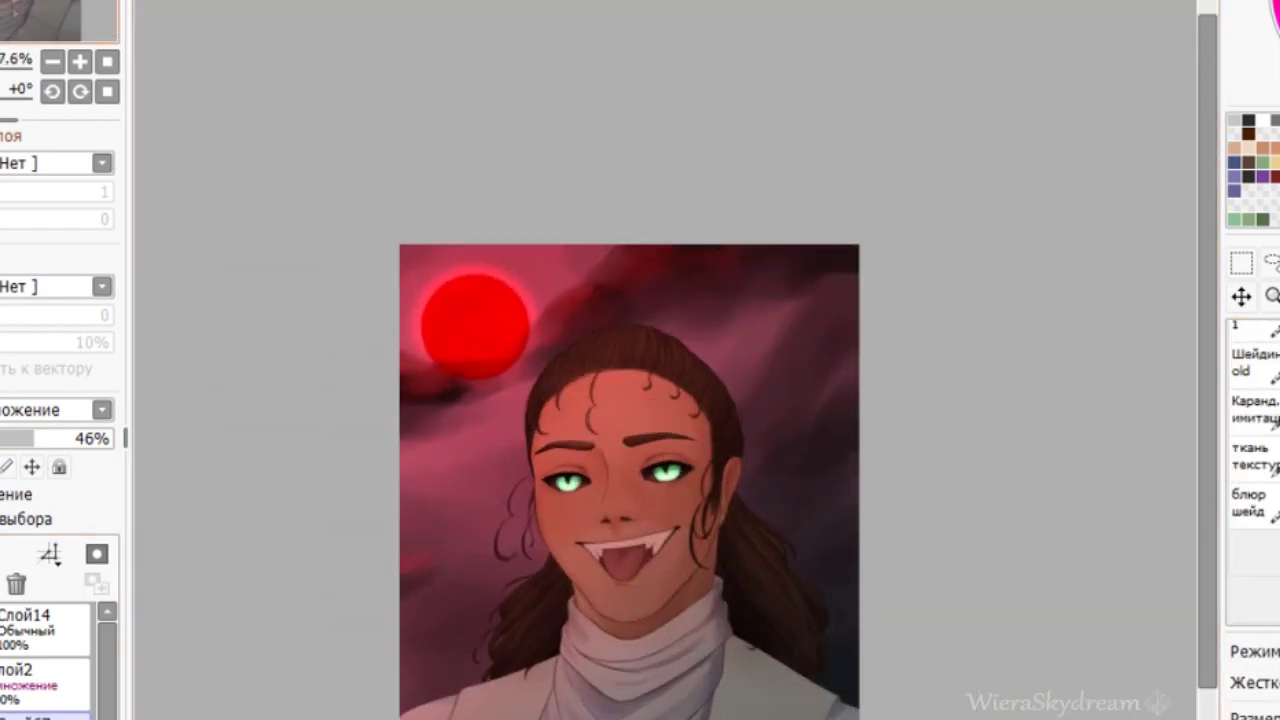
# On a mouth shading layer, paint a shadow along the upper teeth and soften it with the "блюр шейд" brush.
pyautogui.scroll(5, 50, 655)
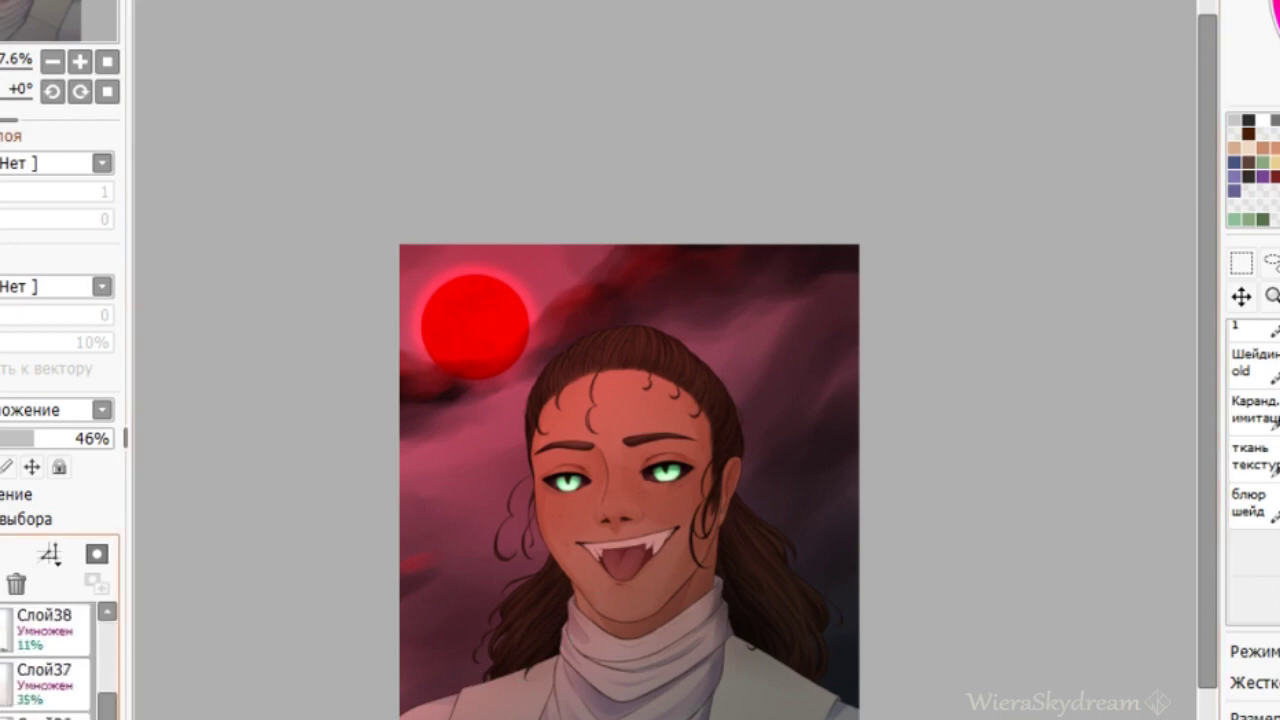
pyautogui.scroll(-2, 50, 660)
pyautogui.scroll(-1, 50, 665)
pyautogui.click(45, 712)
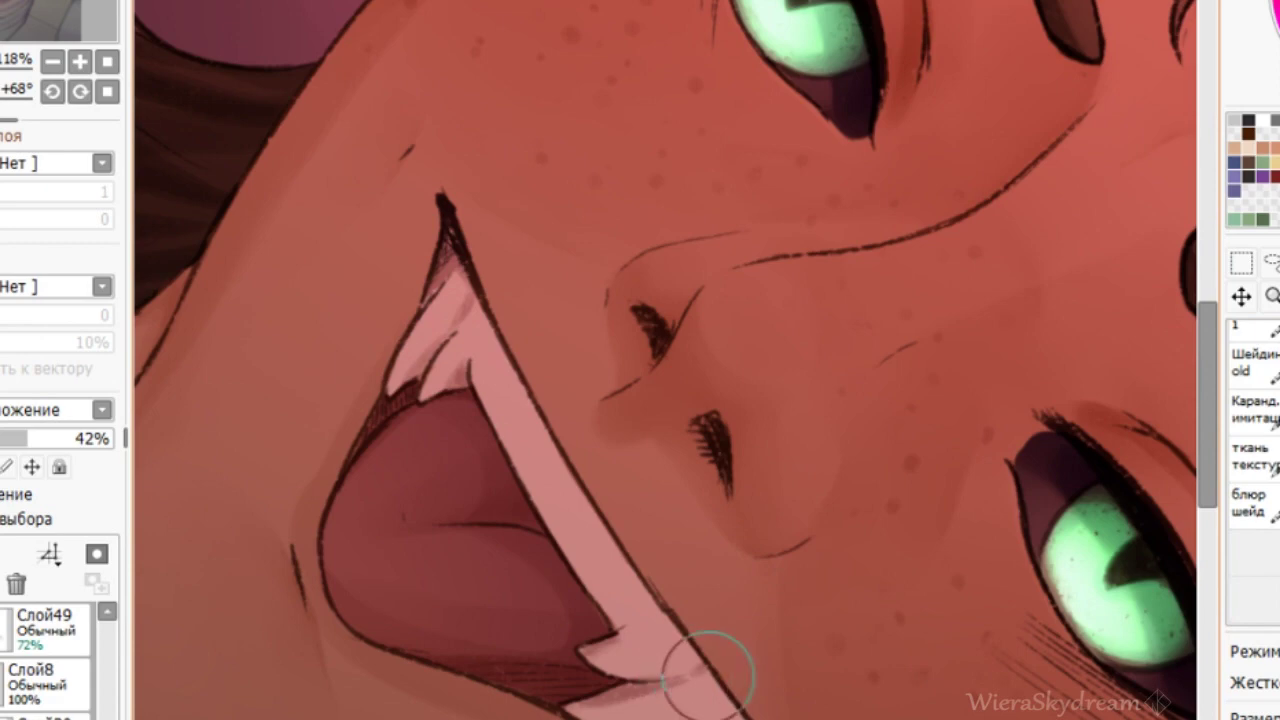
pyautogui.click(21, 438)
pyautogui.moveTo(455, 255)
pyautogui.mouseDown()
pyautogui.moveTo(684, 668)
pyautogui.moveTo(742, 716)
pyautogui.mouseUp()
pyautogui.click(1252, 504)
pyautogui.moveTo(862, 205); pyautogui.dragTo(636, 682)
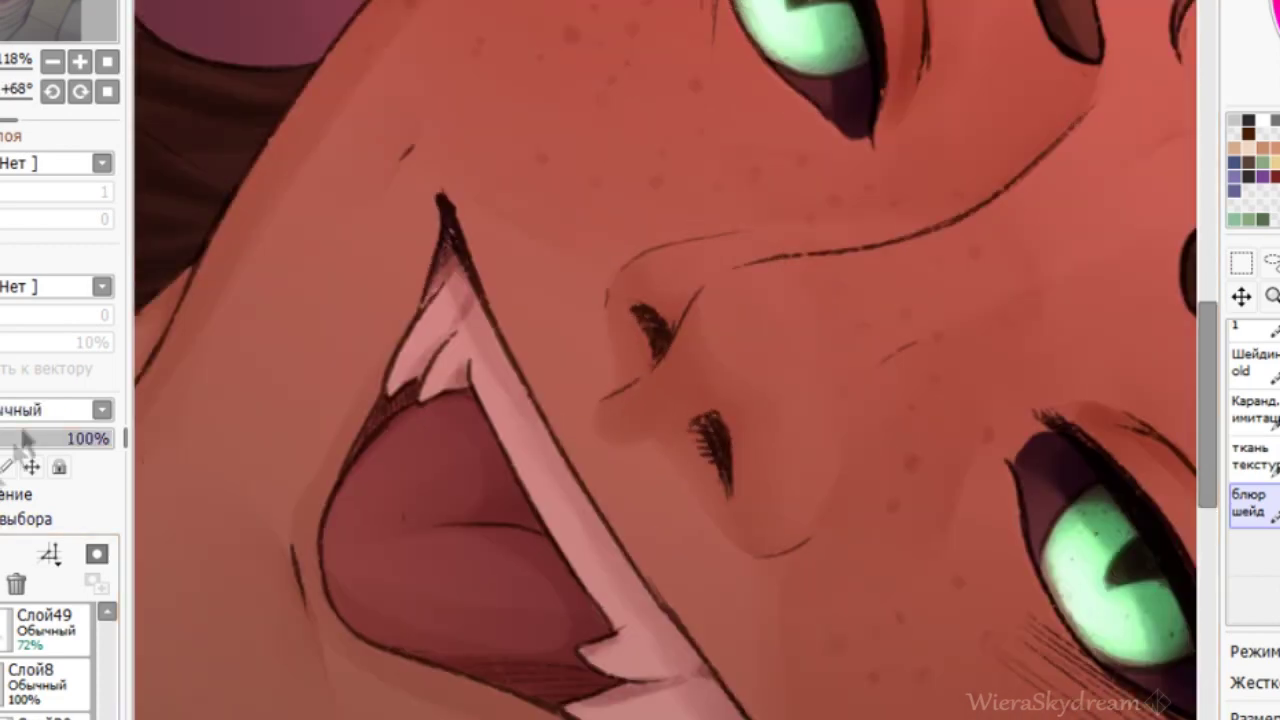
# Brush soft shading over the face around the nose and mouth, using a Multiply layer at 21% opacity.
pyautogui.click(26, 440)
pyautogui.click(31, 438)
pyautogui.moveTo(840, 492); pyautogui.dragTo(806, 577)
pyautogui.moveTo(880, 508); pyautogui.dragTo(846, 588)
pyautogui.moveTo(903, 484); pyautogui.dragTo(863, 595)
pyautogui.click(3, 440)
pyautogui.moveTo(985, 466); pyautogui.dragTo(940, 606)
pyautogui.moveTo(538, 572)
pyautogui.mouseDown()
pyautogui.moveTo(466, 529)
pyautogui.moveTo(540, 506)
pyautogui.mouseUp()
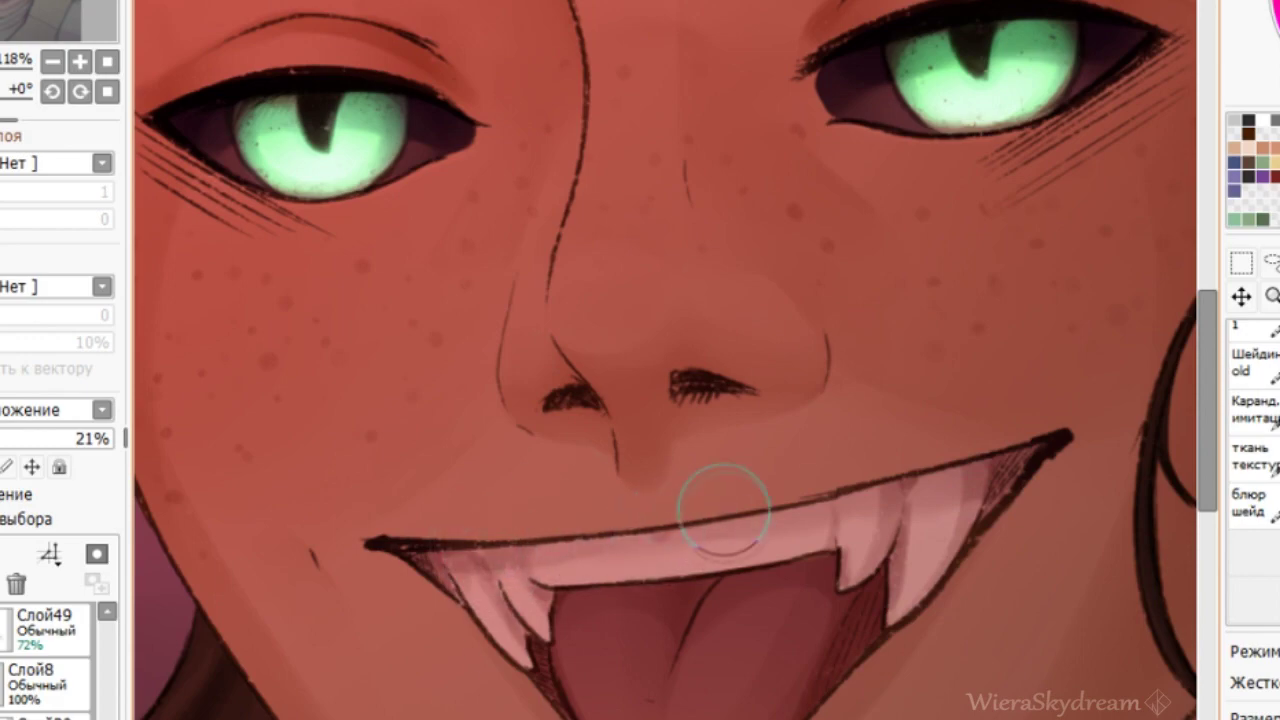
# Set the face shading layer to Multiply with 34% opacity and check the whole face.
pyautogui.scroll(-10, 679, 342)
pyautogui.scroll(4, 695, 305)
pyautogui.click(40, 410)
pyautogui.click(30, 448)
pyautogui.click(17, 441)
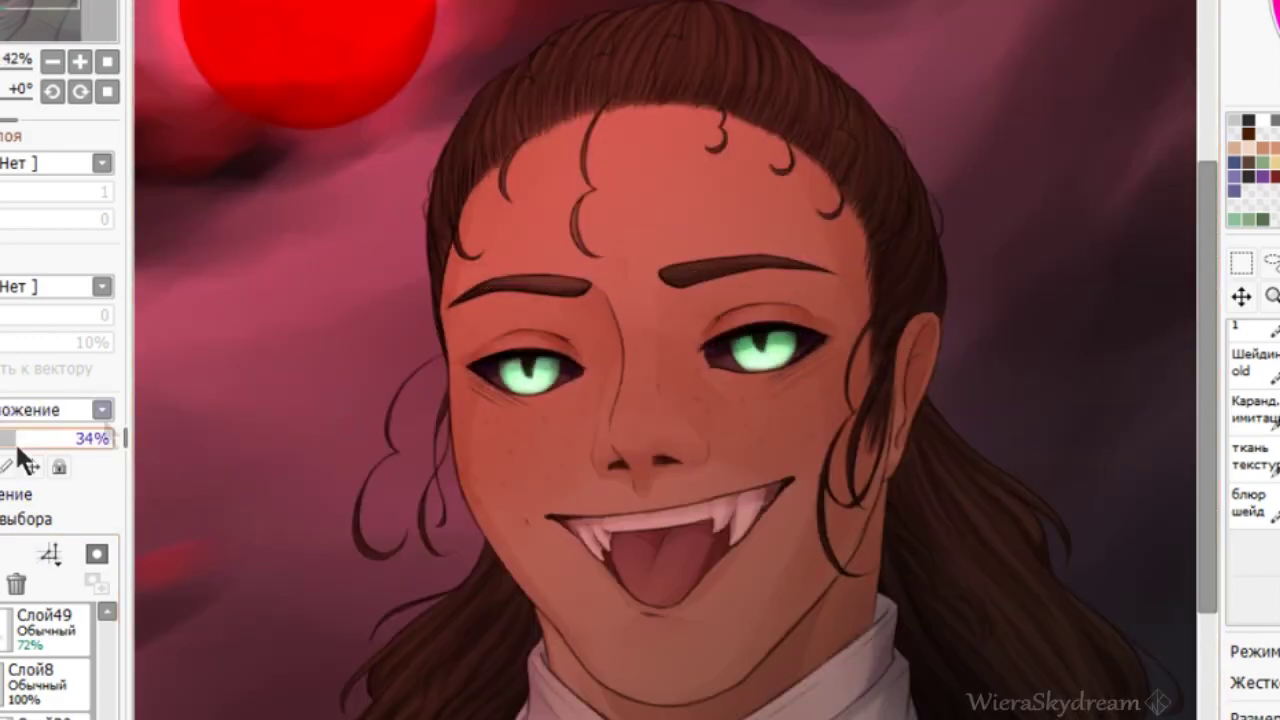
pyautogui.scroll(2, 694, 502)
pyautogui.scroll(-3, 659, 502)
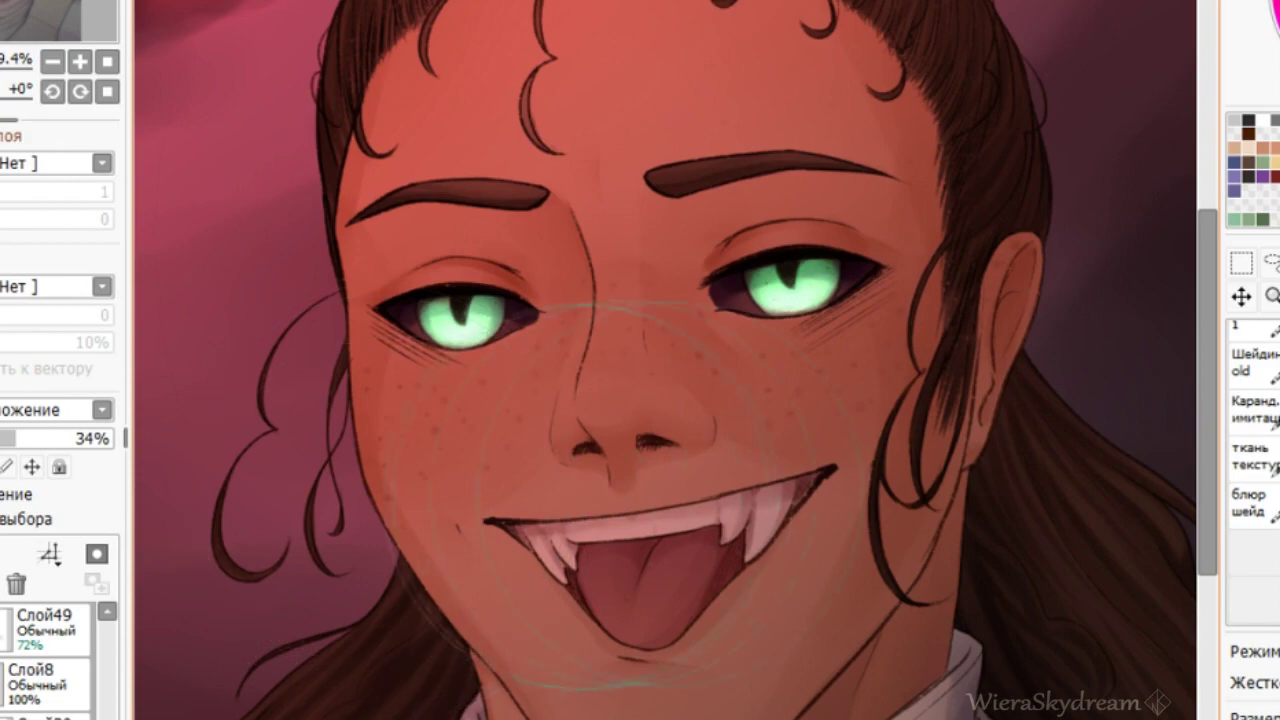
# Create a new top layer with a Burn blending mode and paint bright red blood on the fang tips.
pyautogui.scroll(10, 45, 660)
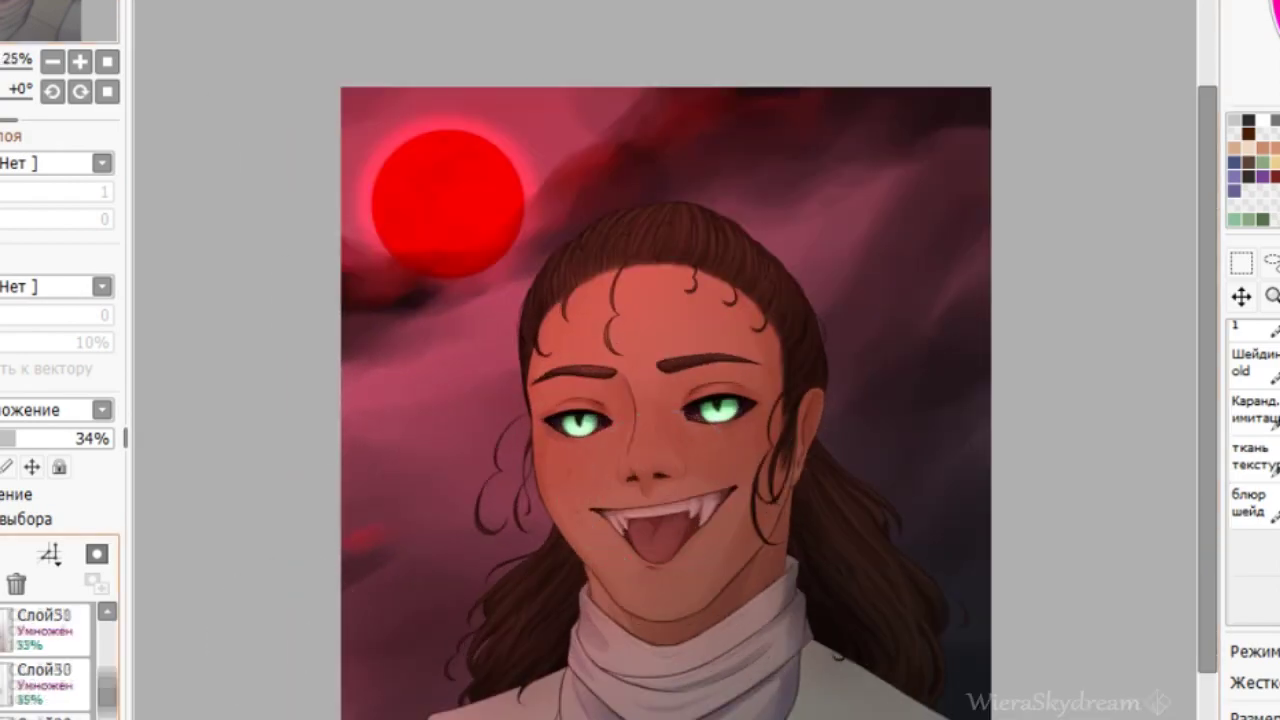
pyautogui.click(40, 682)
pyautogui.click(40, 632)
pyautogui.hotkey('ctrl', 'shift', 'n')
pyautogui.scroll(-2, 42, 403)
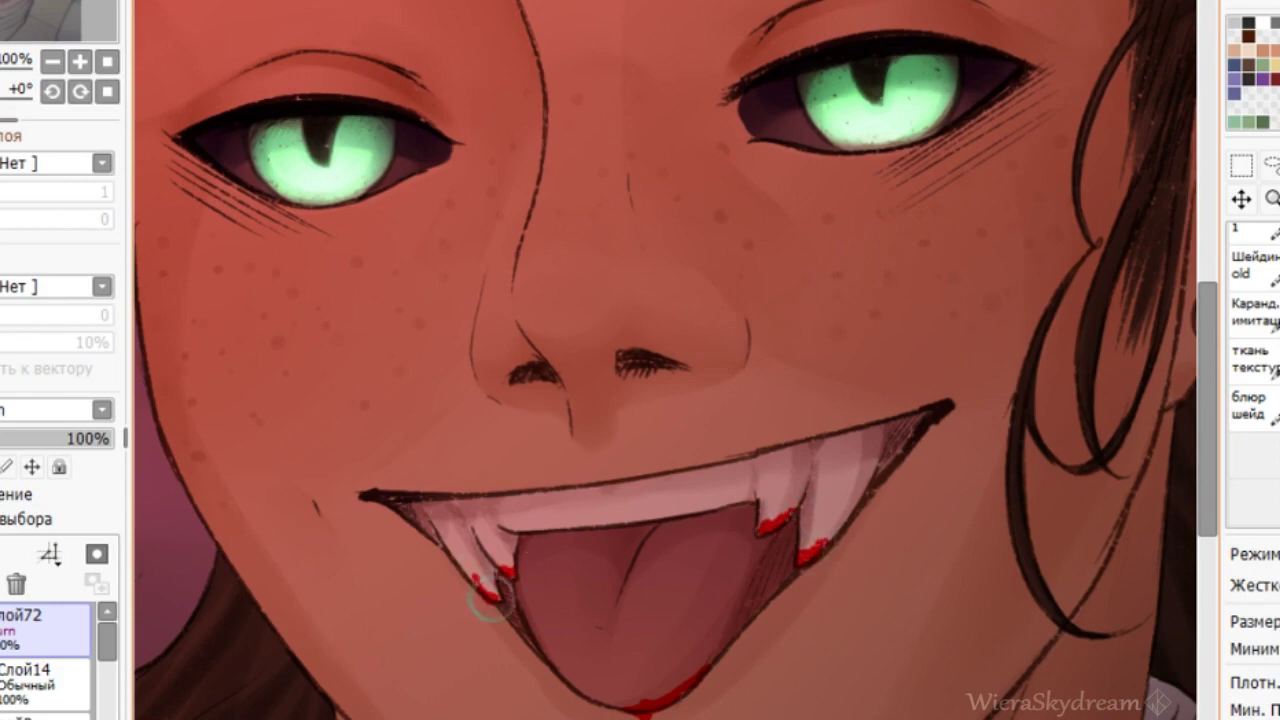
# Paint blood along the lower lip, with drips running down the chin and from the mouth's right corner.
pyautogui.press('End')
pyautogui.press('End')
pyautogui.press('End')
pyautogui.press('End')
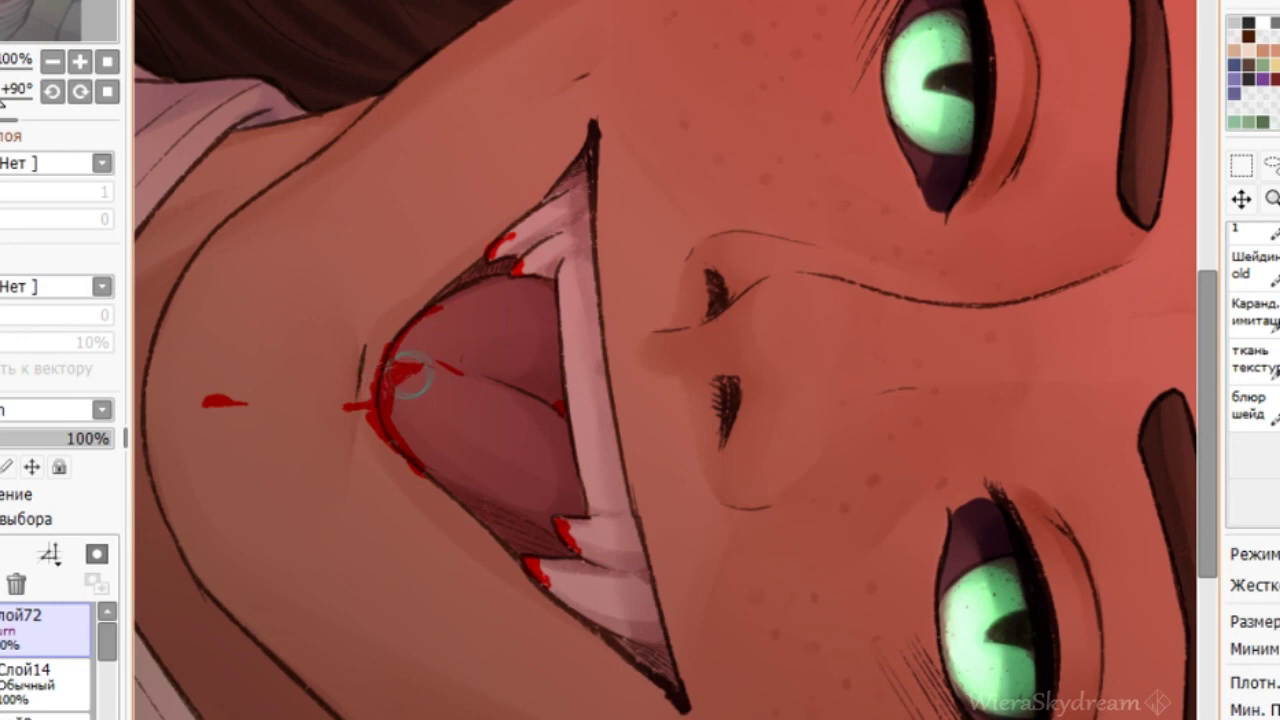
pyautogui.press('Home')
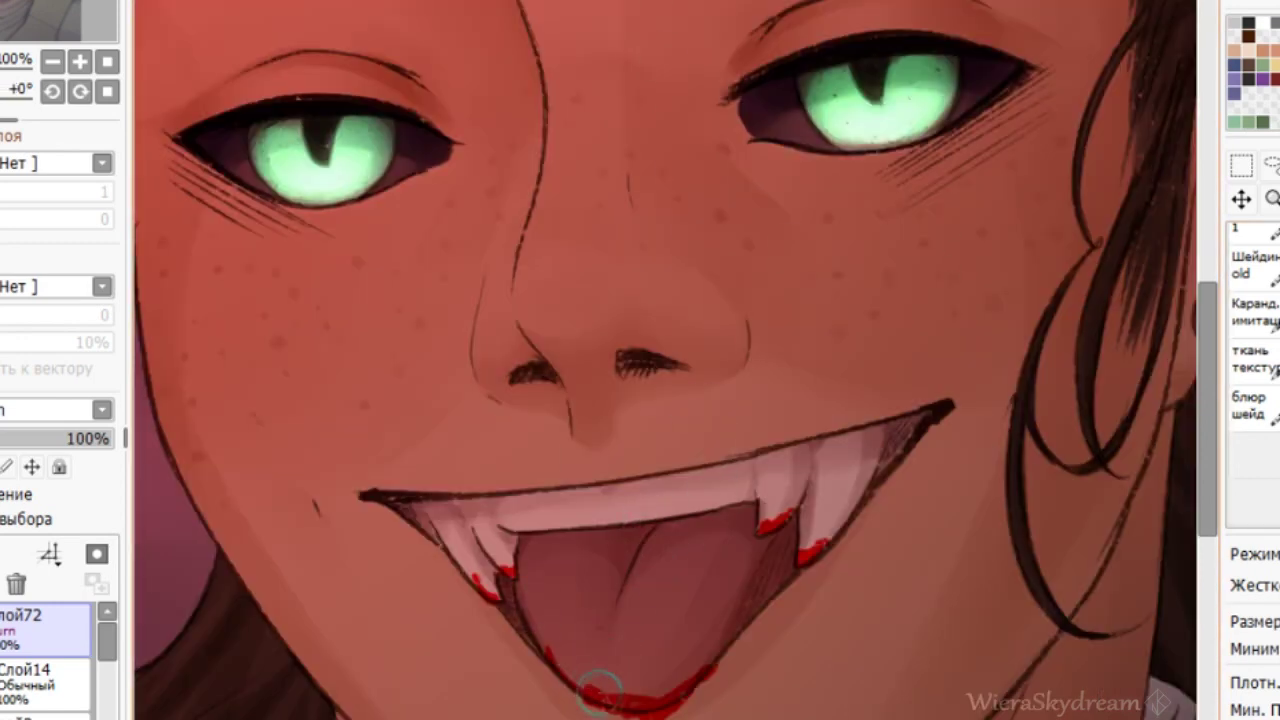
pyautogui.moveTo(694, 566); pyautogui.dragTo(694, 266)
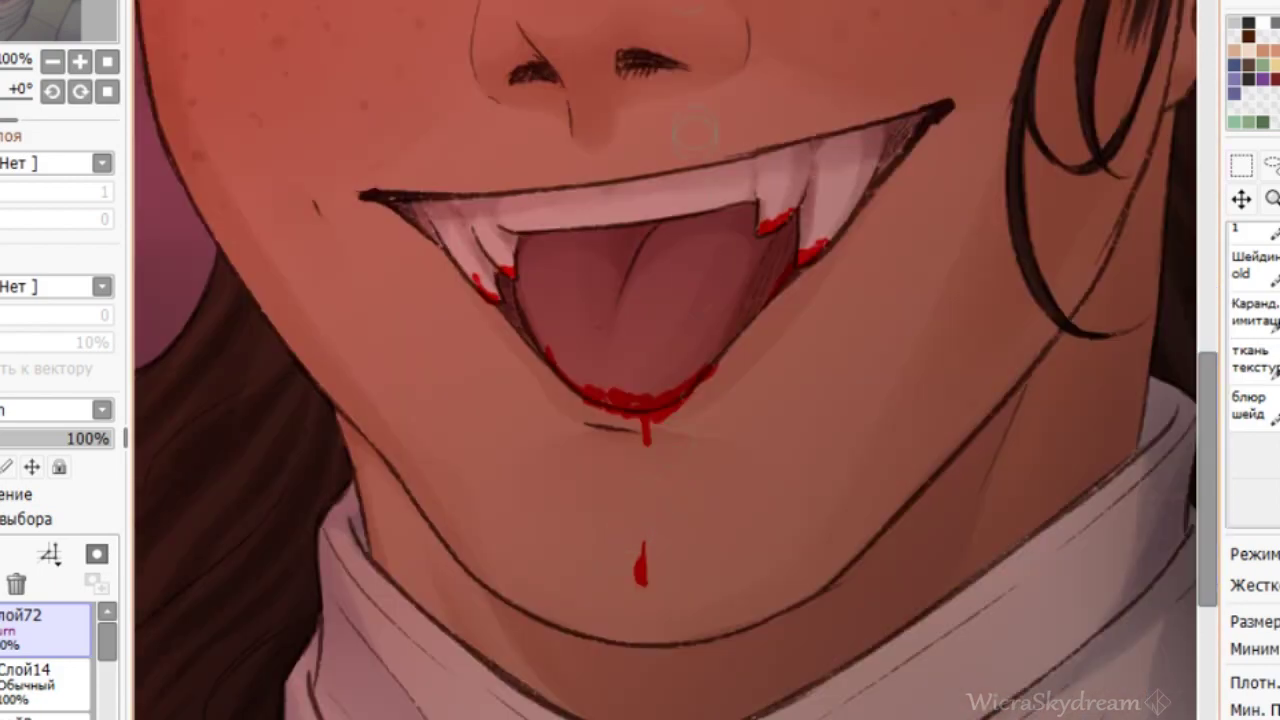
pyautogui.press('Delete')
pyautogui.press('h')
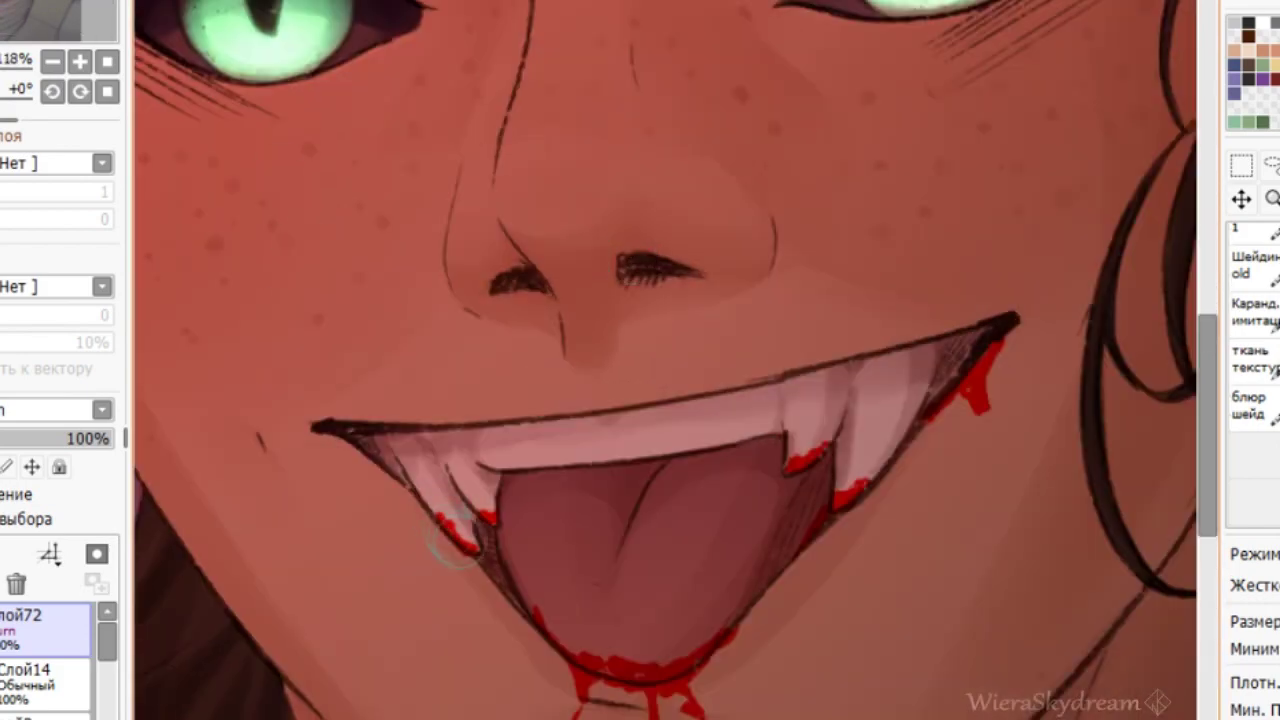
# Thicken the blood on the fangs and extend it along both edges of the lower lip.
pyautogui.moveTo(790, 460); pyautogui.dragTo(838, 435)
pyautogui.moveTo(836, 495); pyautogui.dragTo(888, 461)
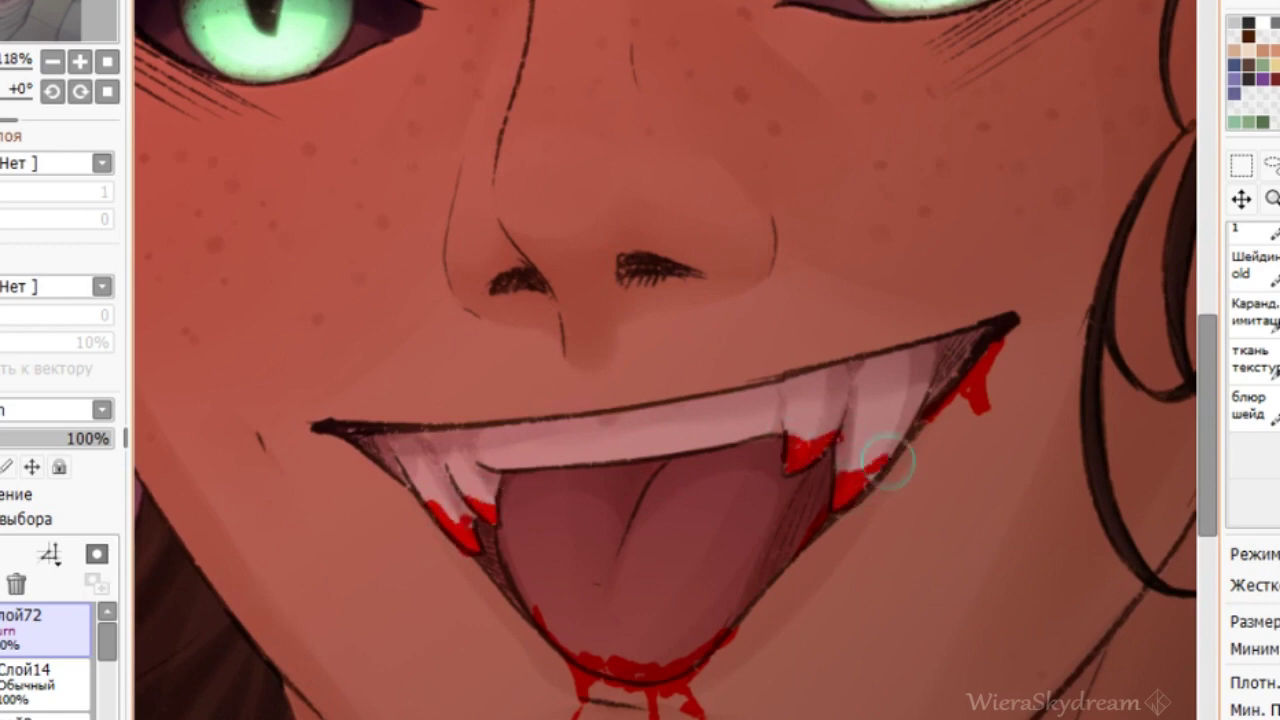
pyautogui.moveTo(733, 628); pyautogui.dragTo(735, 638)
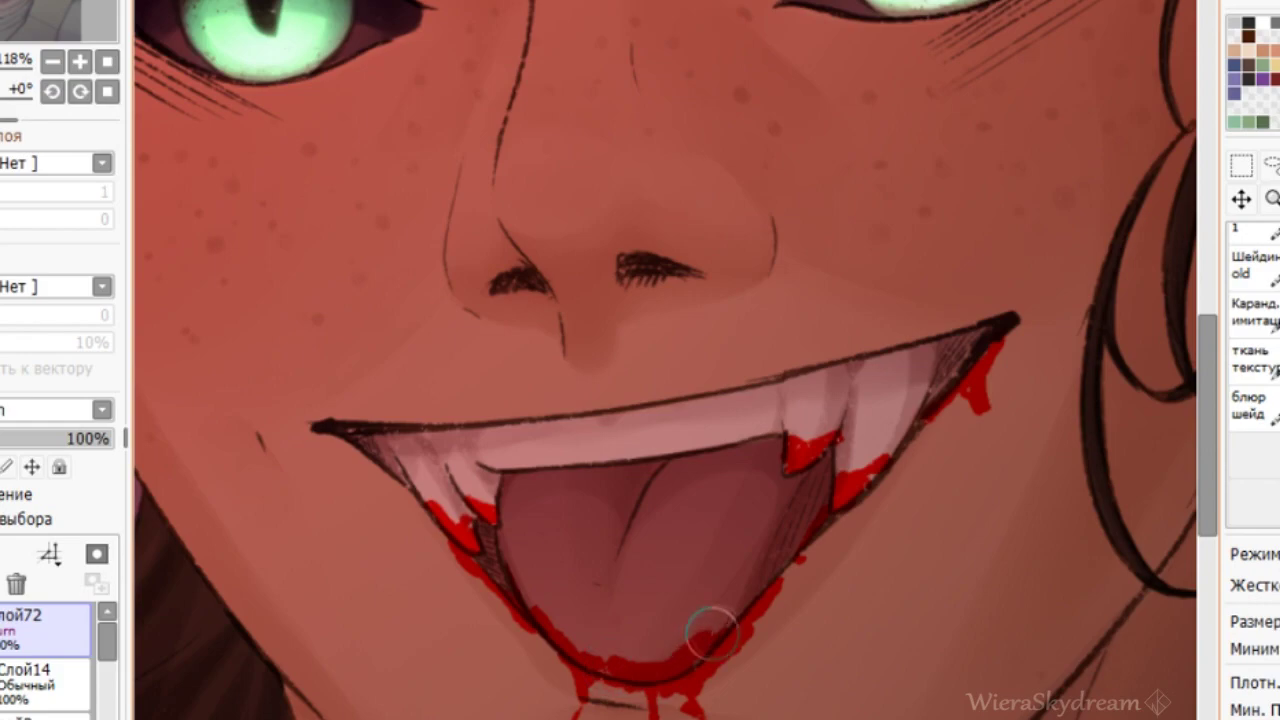
pyautogui.scroll(-9, 660, 440)
pyautogui.scroll(1, 440, 110)
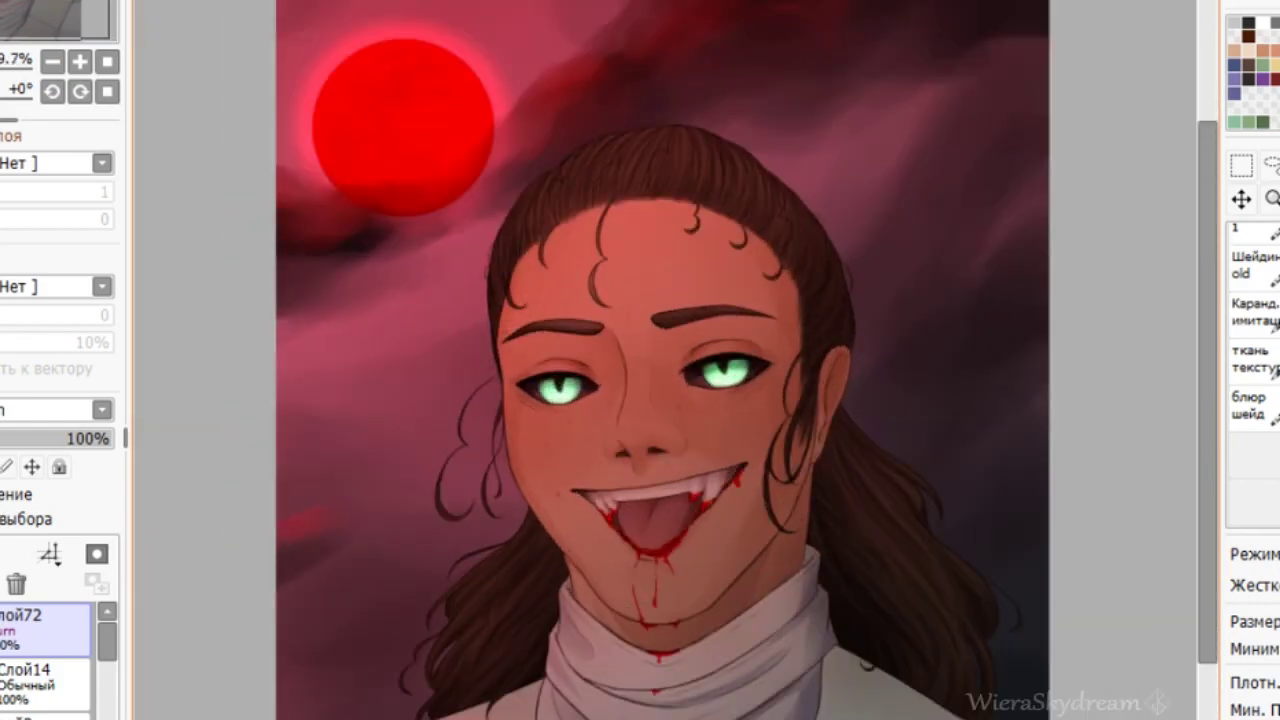
# Rotate the canvas 90° and paint a pool of blood over the tip of the tongue.
pyautogui.press('End')
pyautogui.press('End')
pyautogui.press('End')
pyautogui.press('End')
pyautogui.press('End')
pyautogui.press('End')
pyautogui.scroll(6, 585, 340)
pyautogui.moveTo(476, 525)
pyautogui.mouseDown()
pyautogui.moveTo(508, 635)
pyautogui.moveTo(483, 510)
pyautogui.moveTo(498, 558)
pyautogui.moveTo(513, 540)
pyautogui.moveTo(487, 575)
pyautogui.mouseUp()
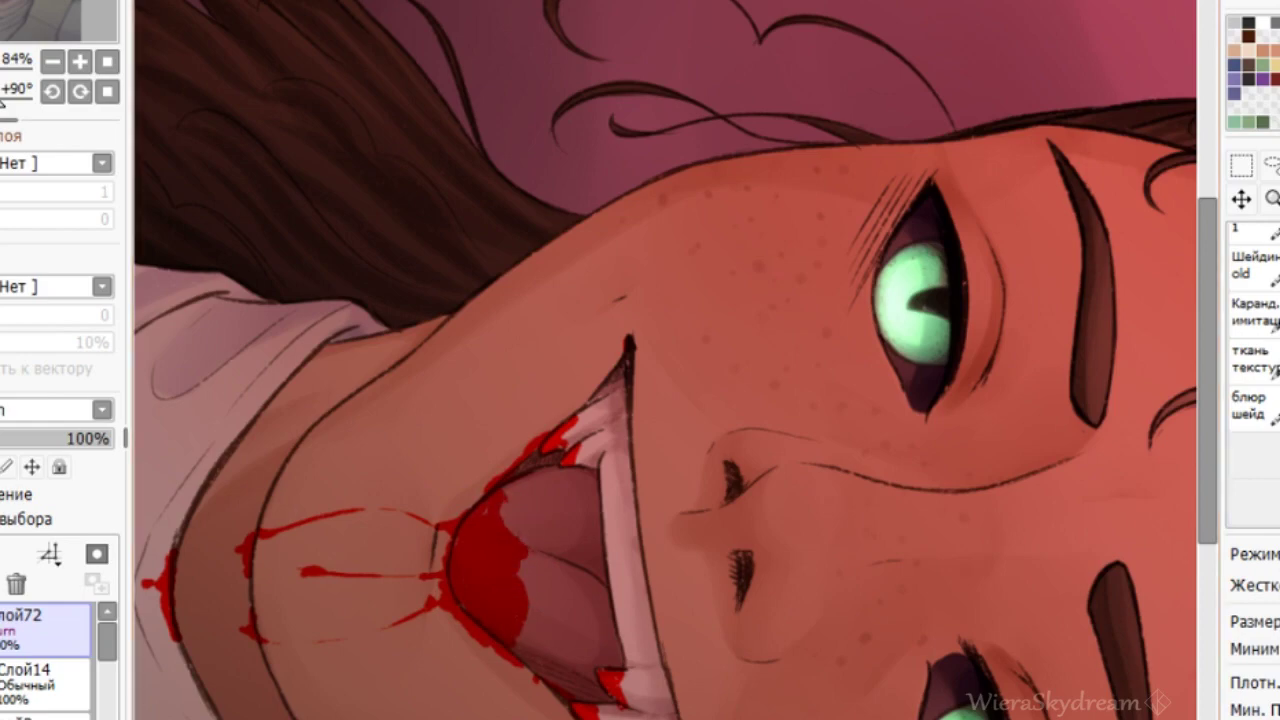
# Cover the entire tongue and mouth interior with red blood, adding light glossy streaks along the tongue.
pyautogui.press('Home')
pyautogui.scroll(-8, 755, 448)
pyautogui.scroll(5, 850, 345)
pyautogui.scroll(6, 737, 600)
pyautogui.press('Delete')
pyautogui.press('Delete')
pyautogui.press('Delete')
pyautogui.moveTo(525, 642)
pyautogui.mouseDown()
pyautogui.moveTo(777, 491)
pyautogui.moveTo(694, 543)
pyautogui.moveTo(586, 657)
pyautogui.moveTo(800, 400)
pyautogui.mouseUp()
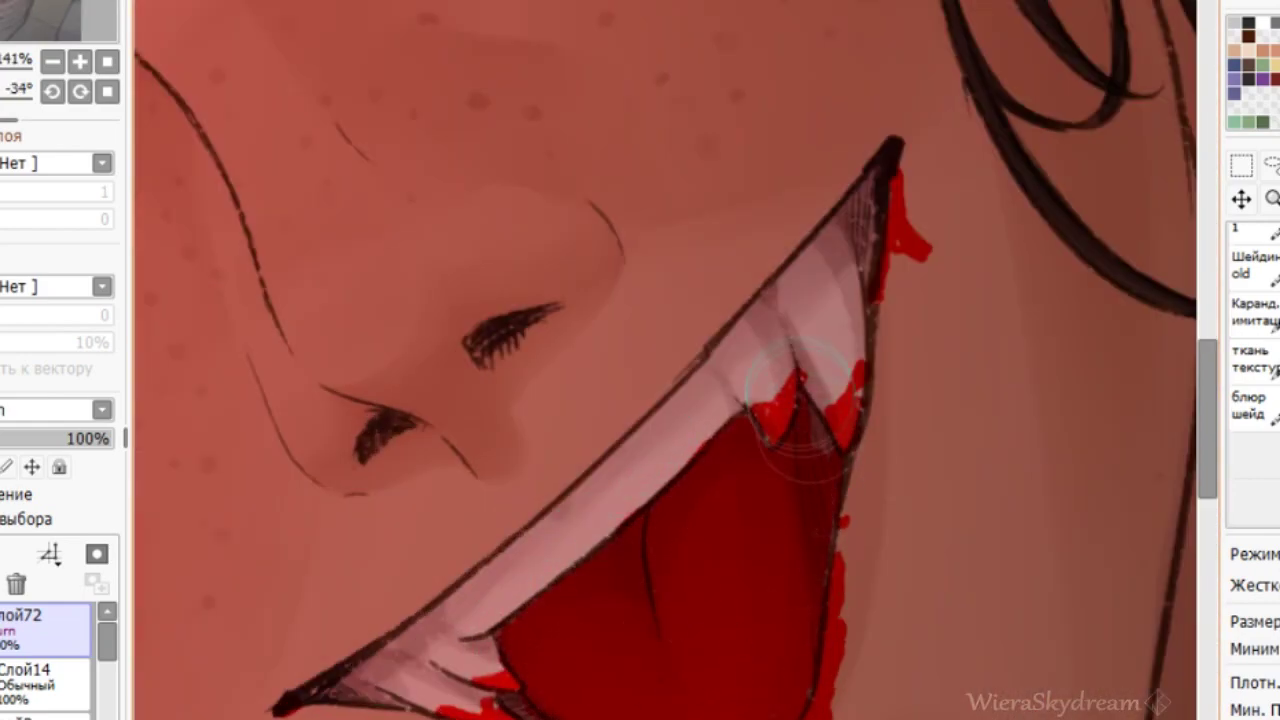
pyautogui.press('Home')
pyautogui.moveTo(595, 580)
pyautogui.mouseDown()
pyautogui.moveTo(592, 649)
pyautogui.moveTo(677, 524)
pyautogui.moveTo(642, 569)
pyautogui.moveTo(450, 597)
pyautogui.moveTo(515, 670)
pyautogui.mouseUp()
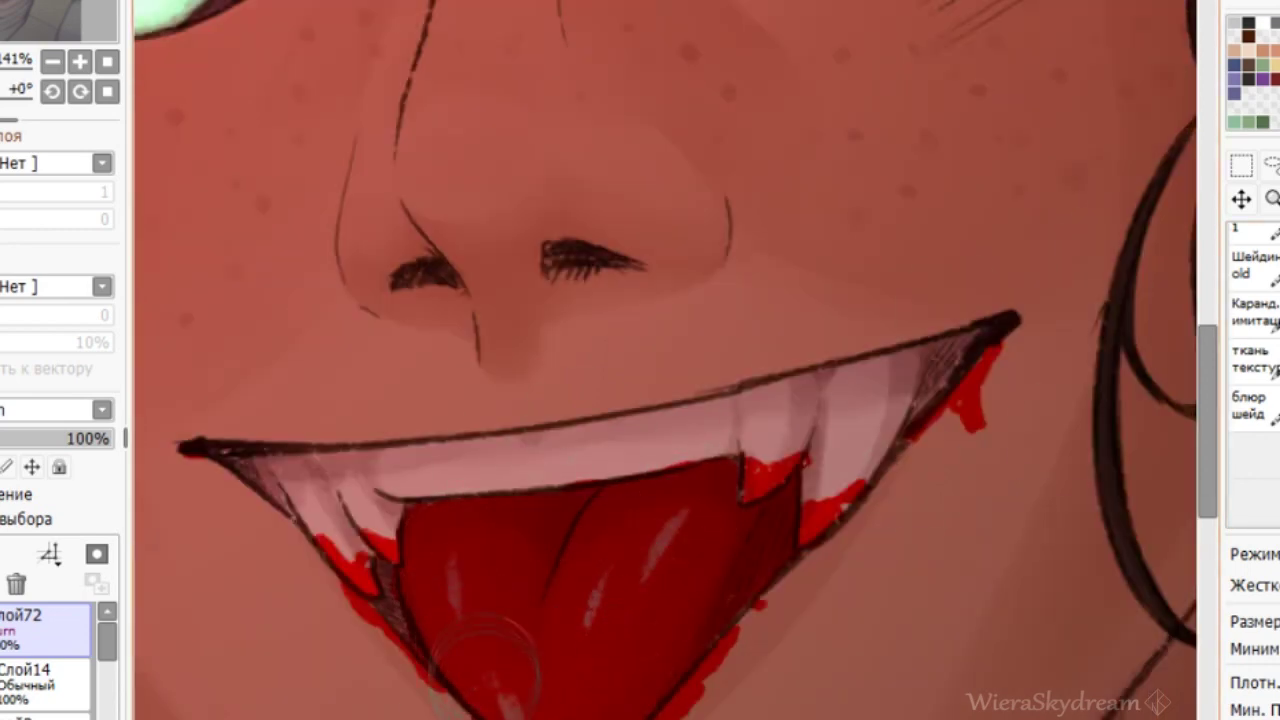
# Add a light glossy streak to the upper part of the tongue, just below the front teeth.
pyautogui.scroll(-7, 775, 553)
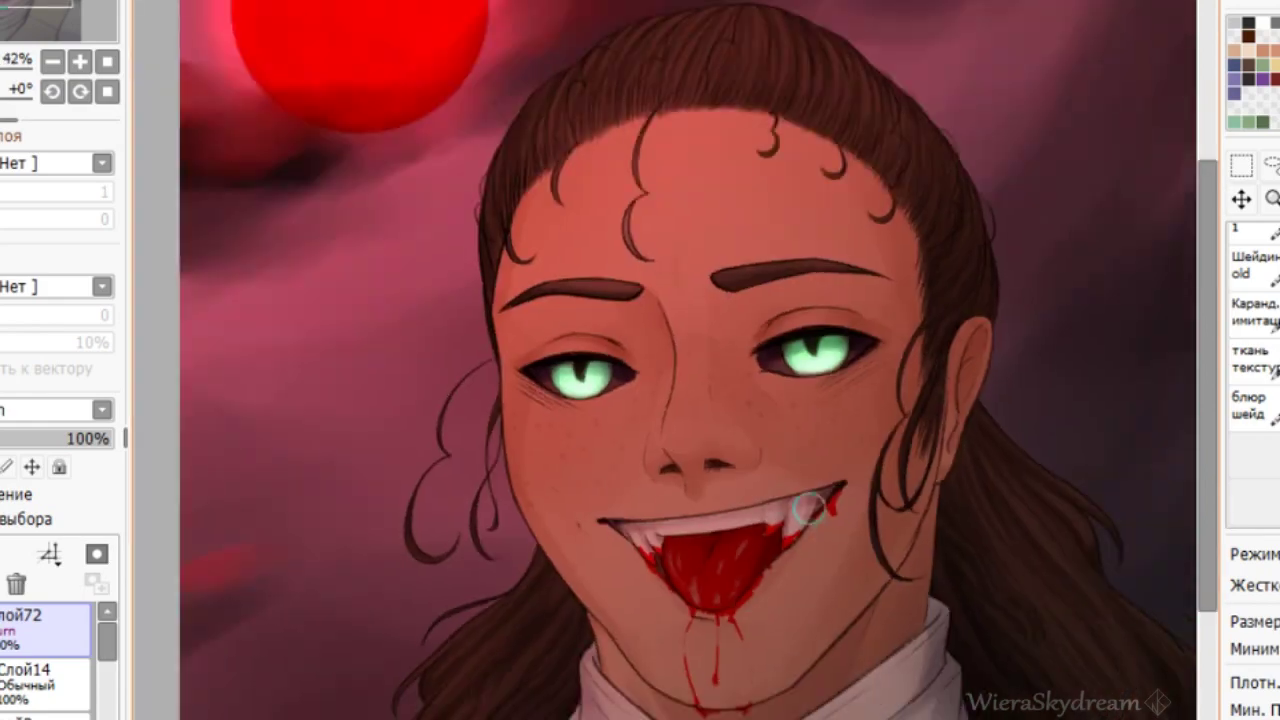
pyautogui.scroll(-2, 528, 480)
pyautogui.scroll(9, 638, 504)
pyautogui.moveTo(710, 588); pyautogui.dragTo(690, 618)
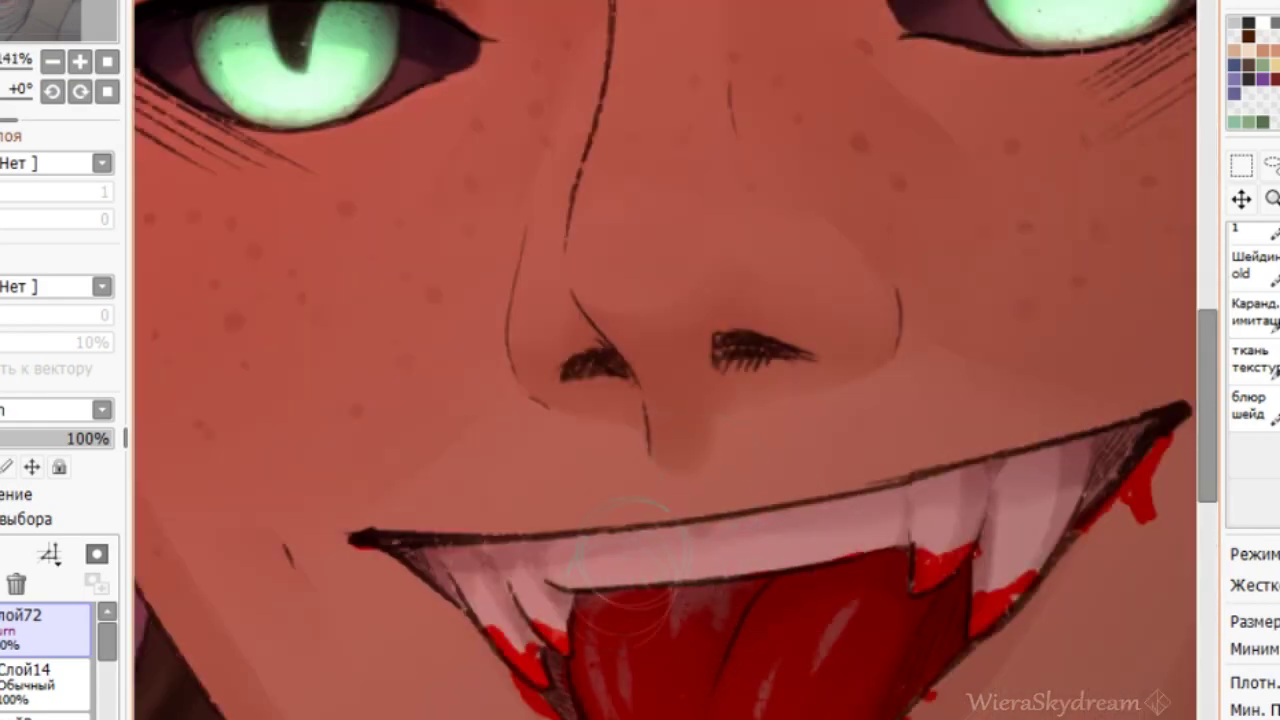
pyautogui.scroll(-5, 790, 454)
pyautogui.scroll(-2, 610, 430)
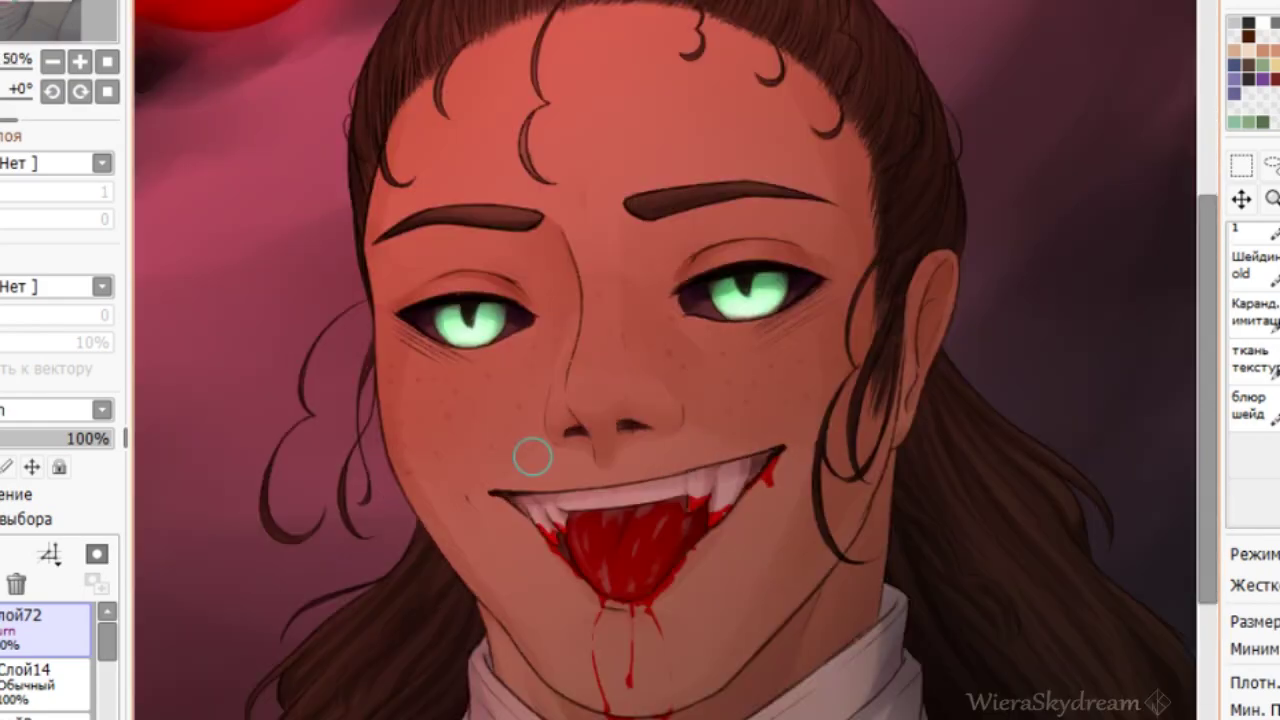
# Paint blood drips and stains on the collar edge and down the front folds of the neck scarf.
pyautogui.scroll(5, 745, 680)
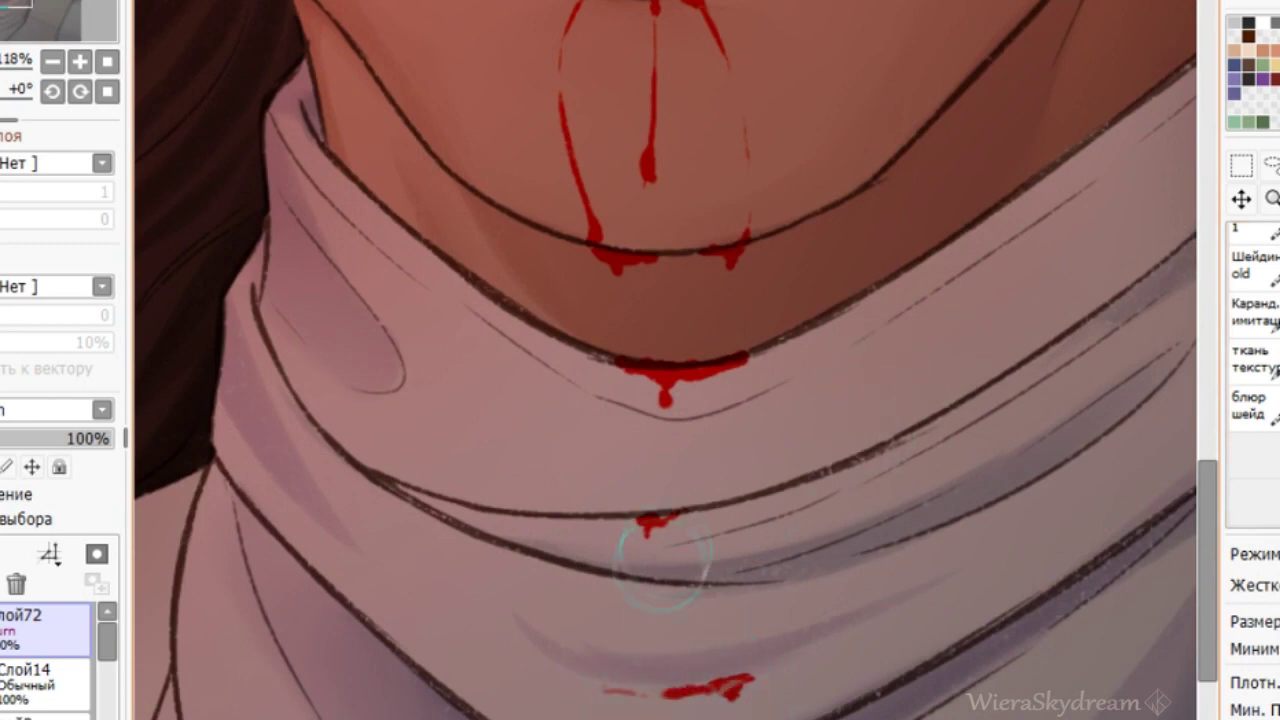
pyautogui.scroll(-5, 520, 486)
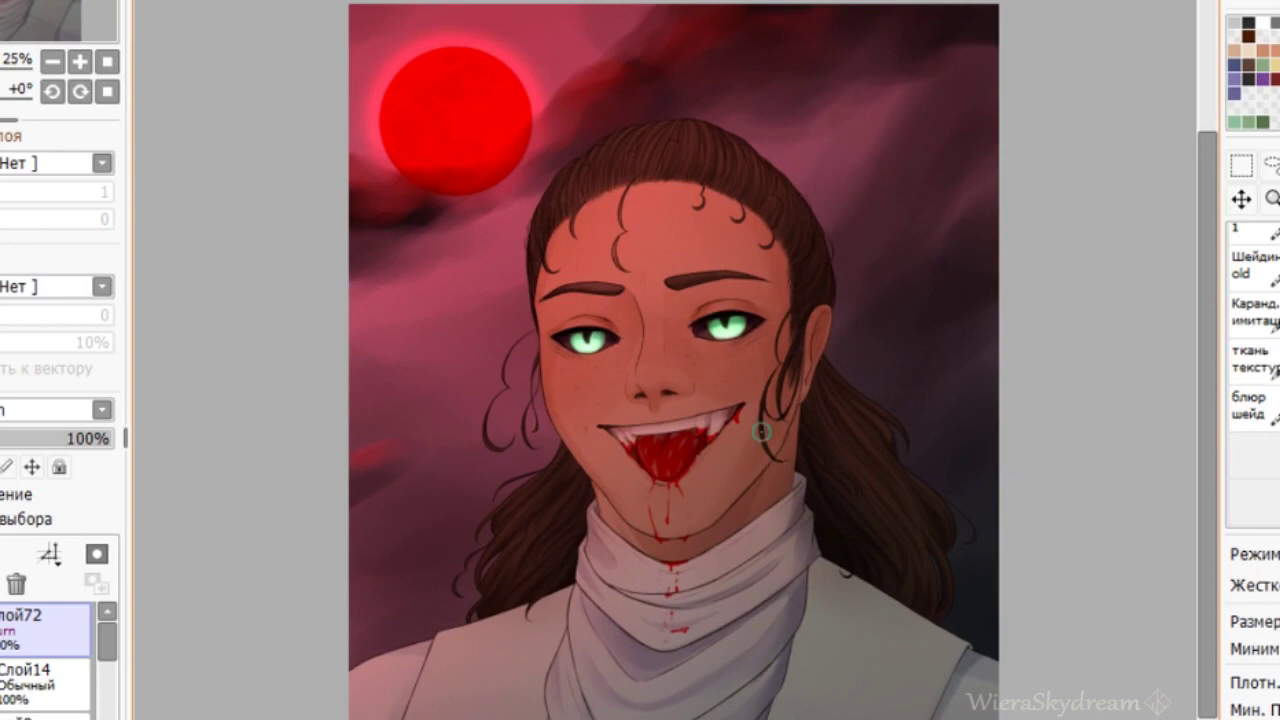
# Create a new layer in Shine blending mode and dab a bright glow over both green eyes.
pyautogui.click(2, 554)
pyautogui.click(70, 408)
pyautogui.click(40, 490)
pyautogui.scroll(1, 609, 303)
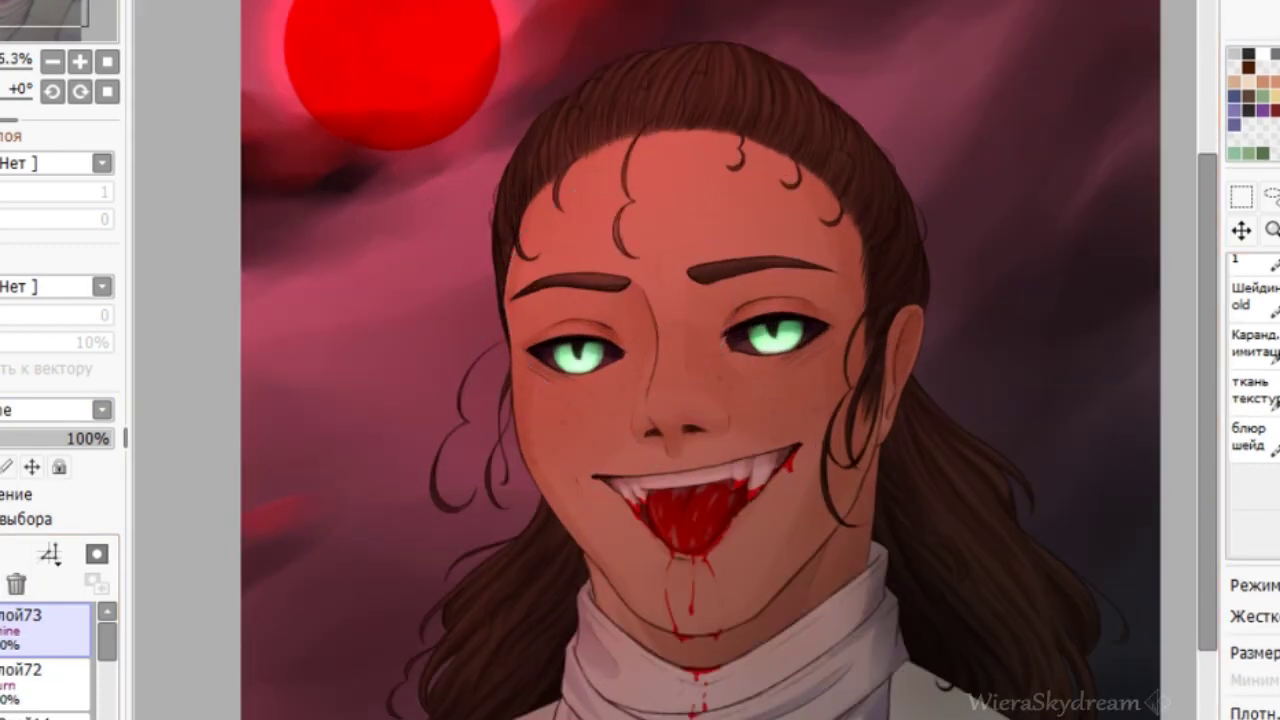
pyautogui.click(576, 357)
pyautogui.click(775, 334)
# Lower the opacity of the eye-glow layer to 35%.
pyautogui.click(18, 438)
pyautogui.scroll(-4, 651, 403)
pyautogui.scroll(1, 840, 479)
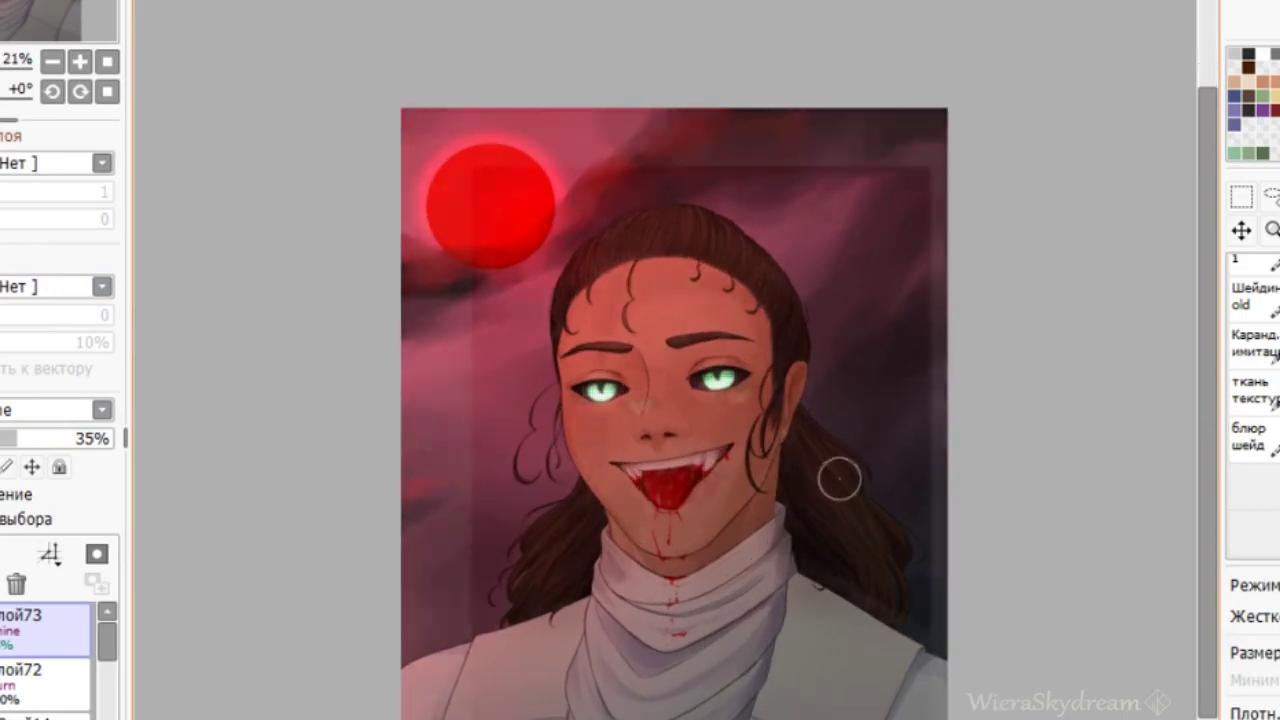
pyautogui.scroll(1, 839, 480)
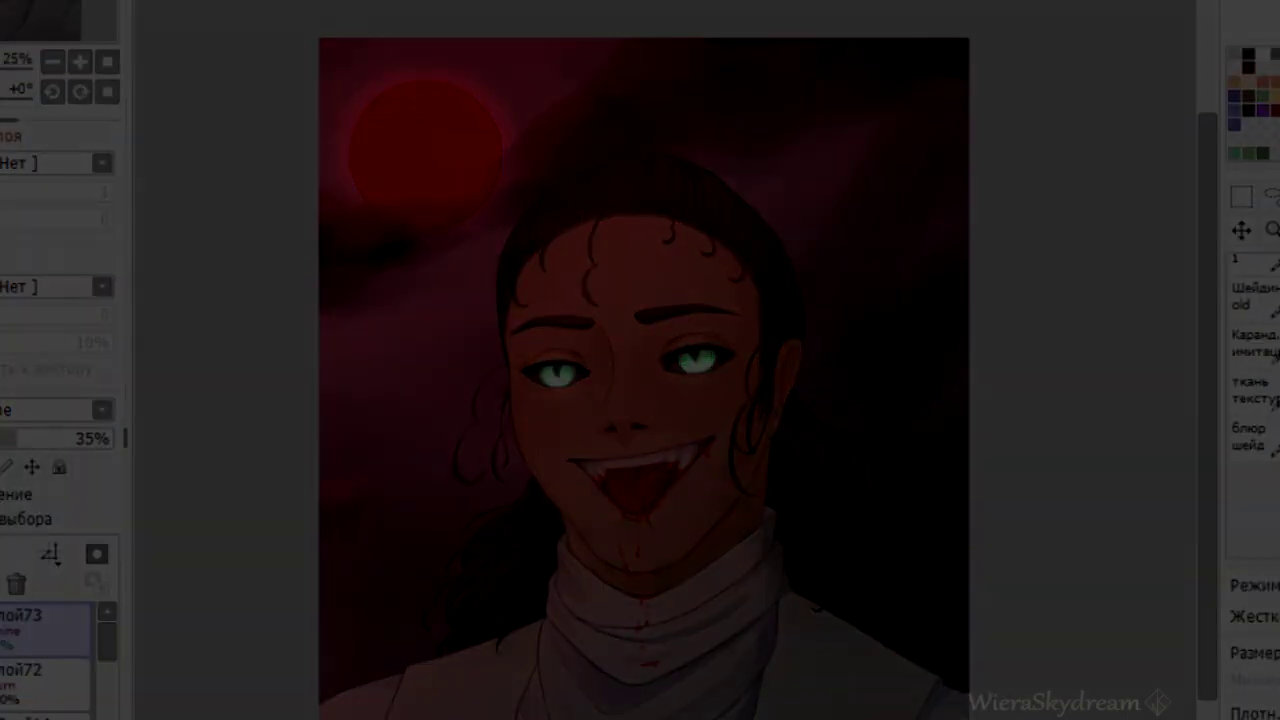